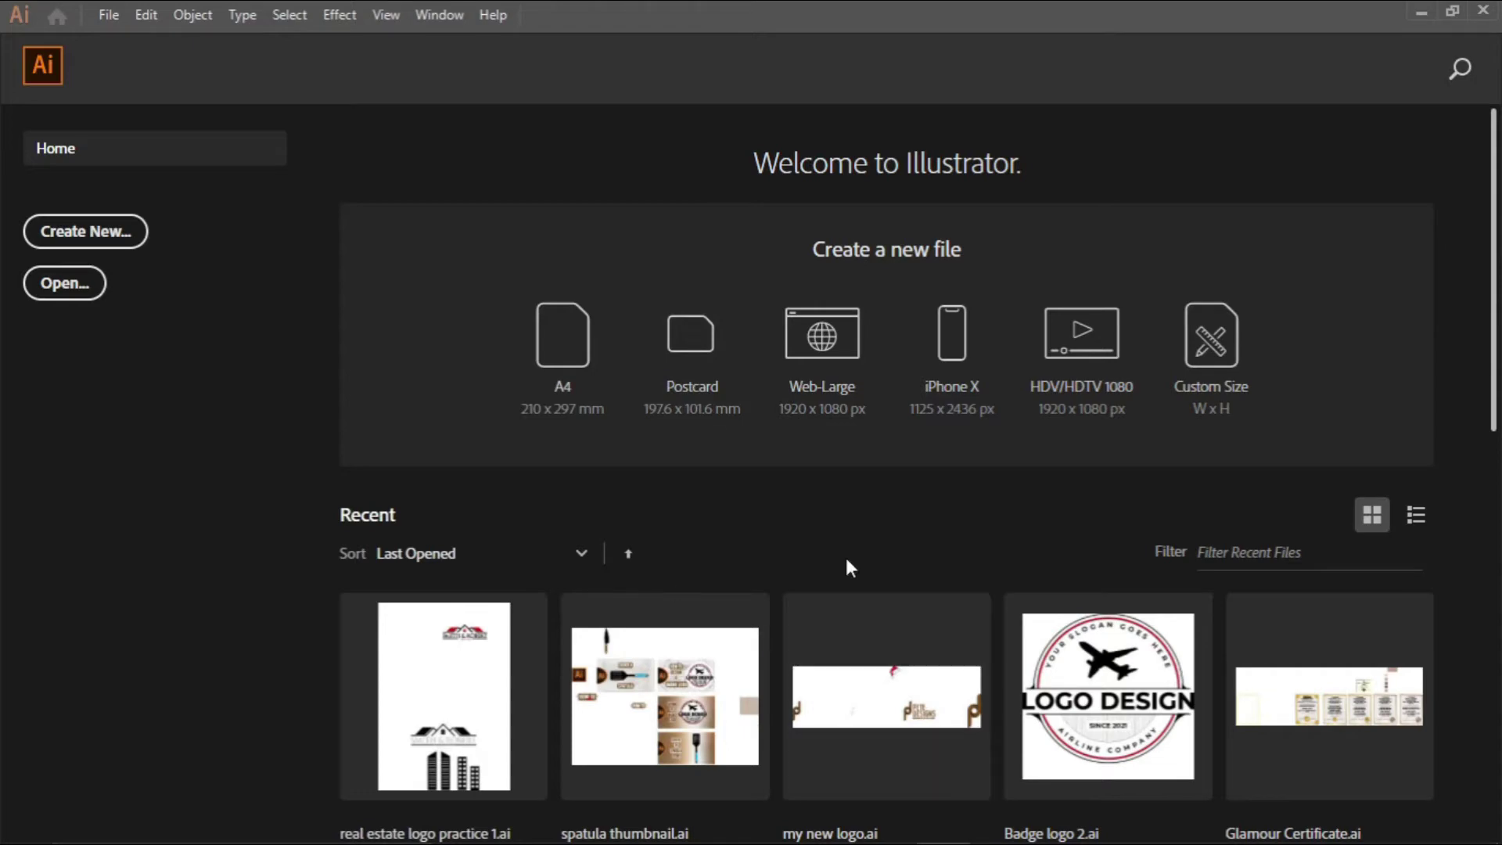
Create a new blank 1000 x 1000 px document from the custom preset
scroll(618, 388, "down", 2)
scroll(616, 386, "up", 2)
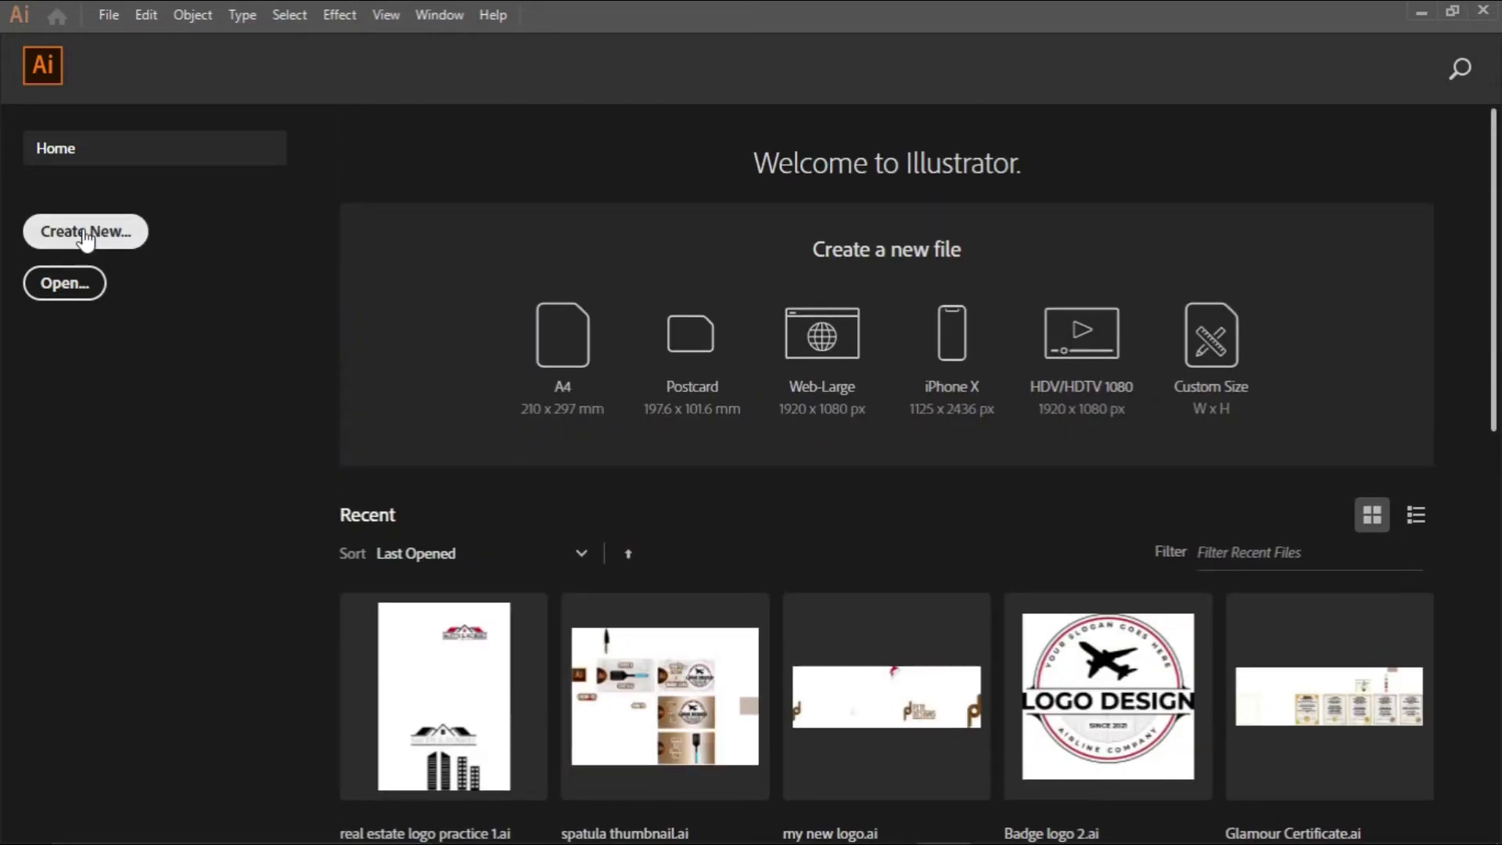
left_click(87, 235)
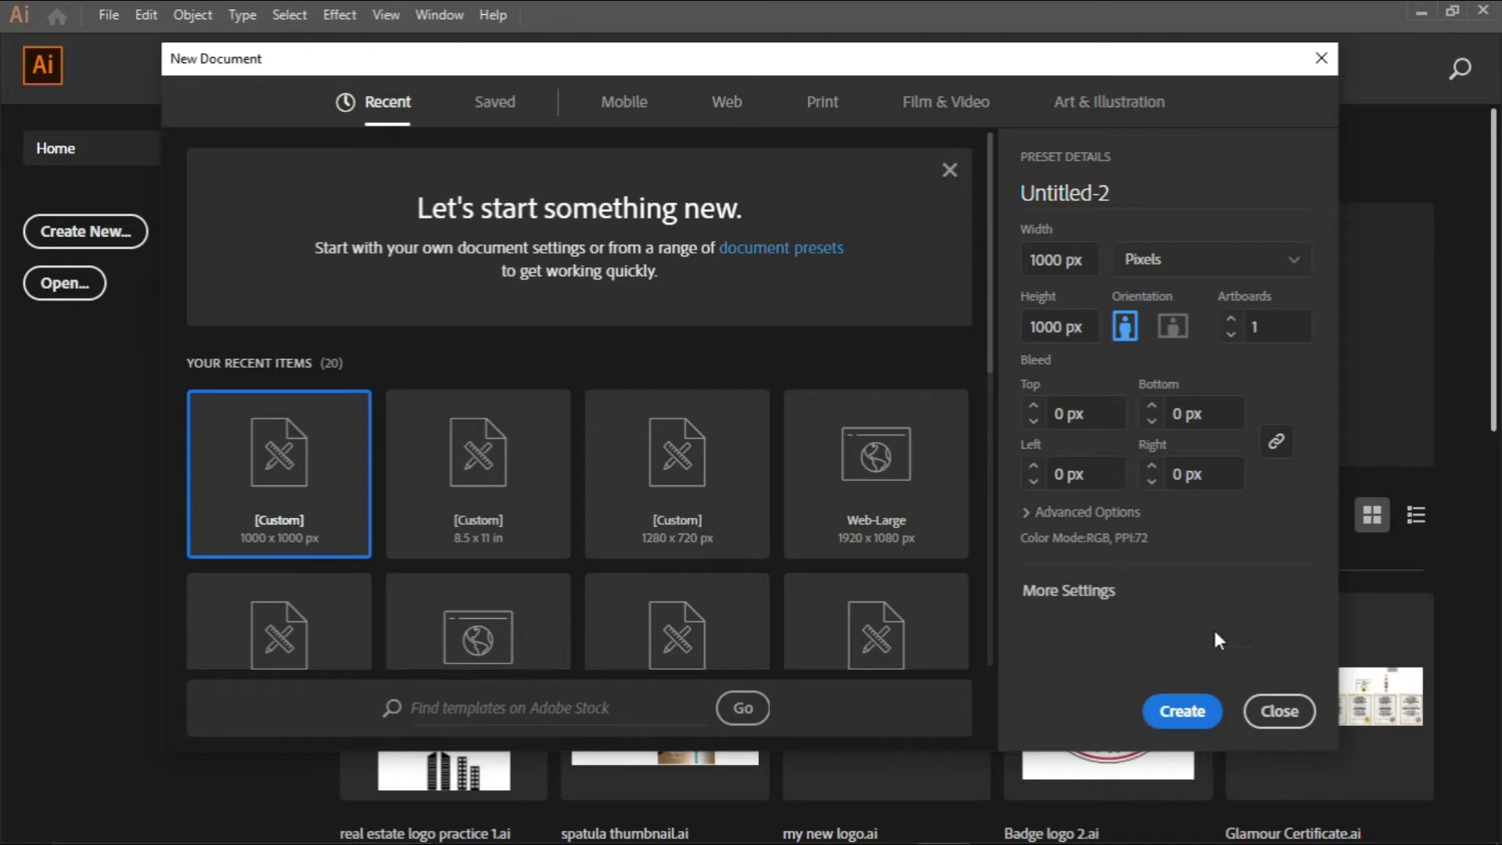
left_click(1187, 713)
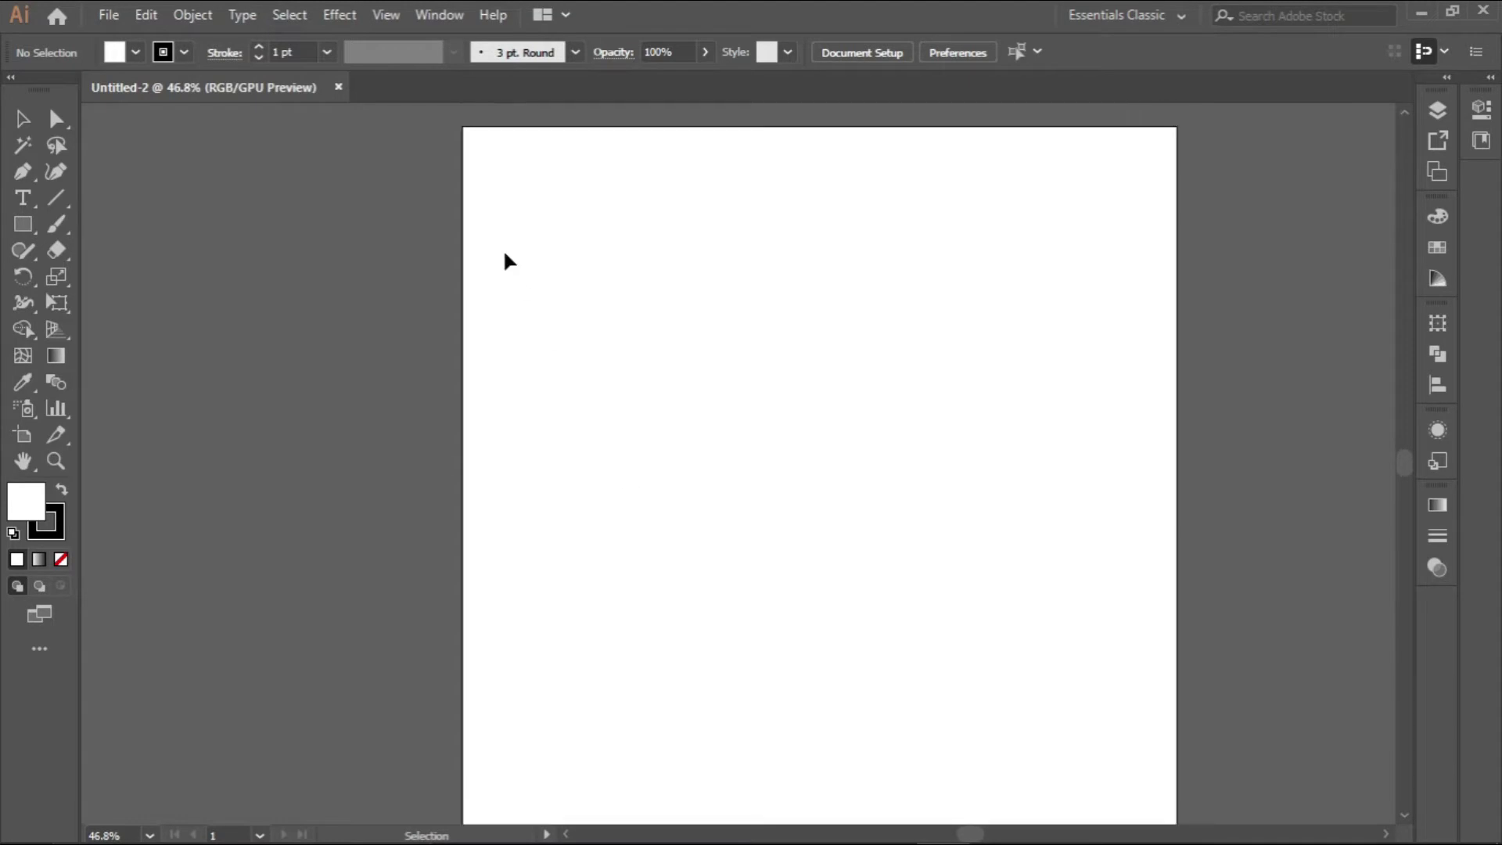
left_click(389, 22)
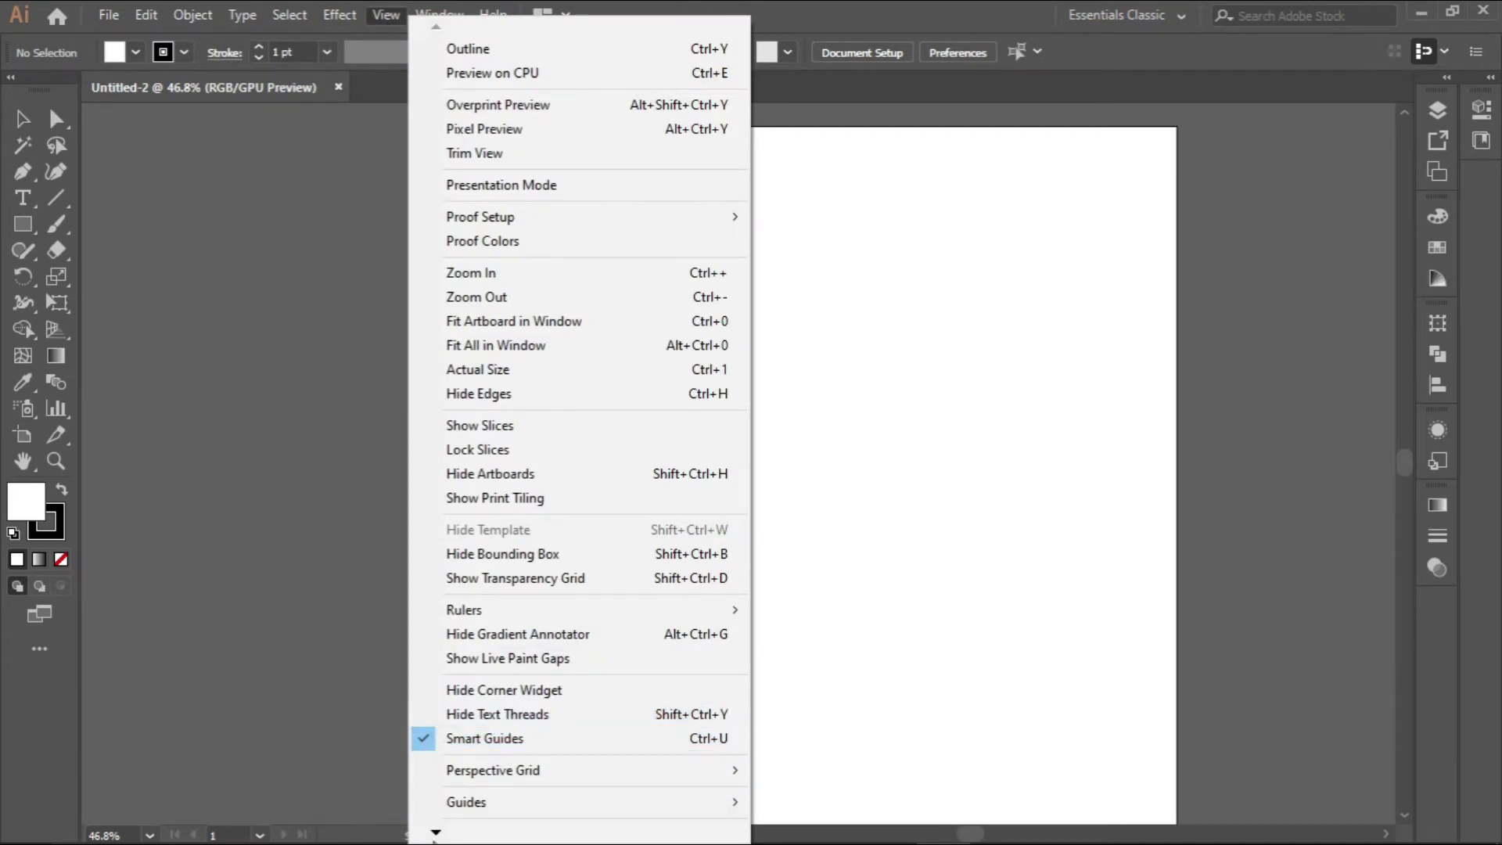
mouse_move(444, 834)
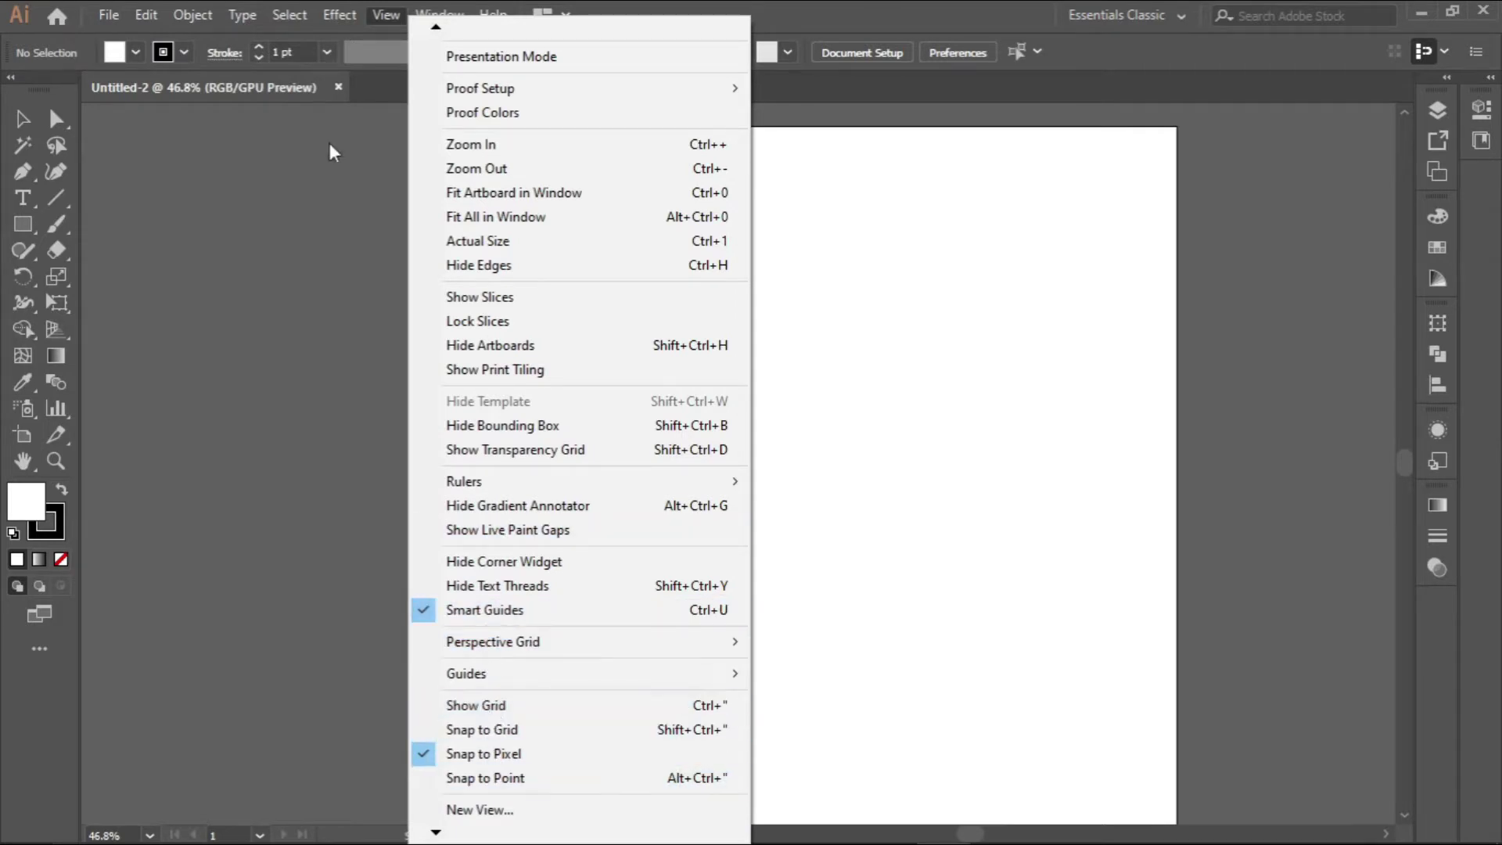
left_click(330, 33)
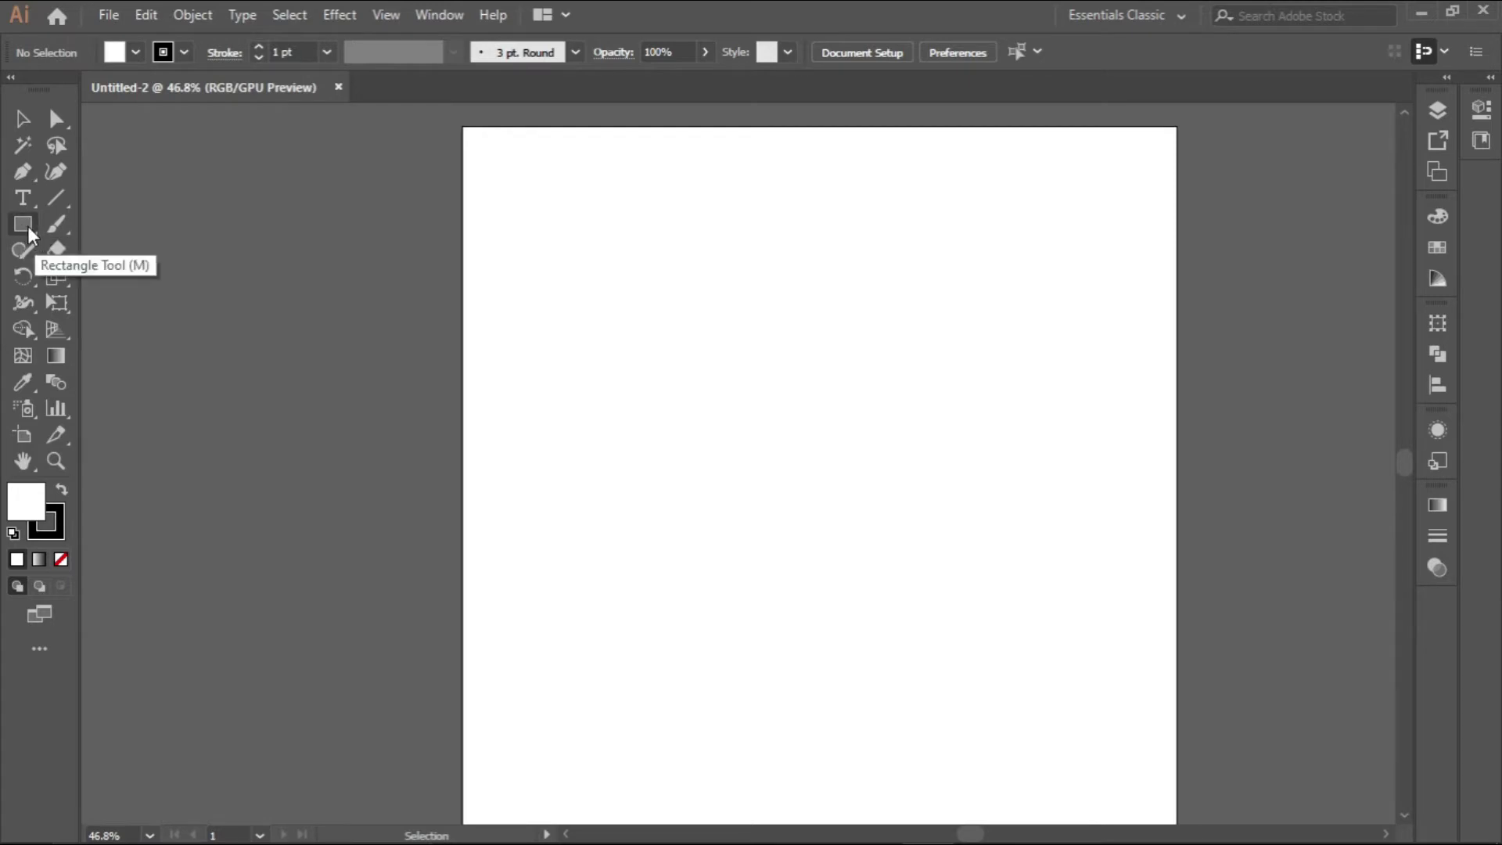
Place a 3-sided polygon triangle on the artboard with the Polygon tool
left_click(29, 228)
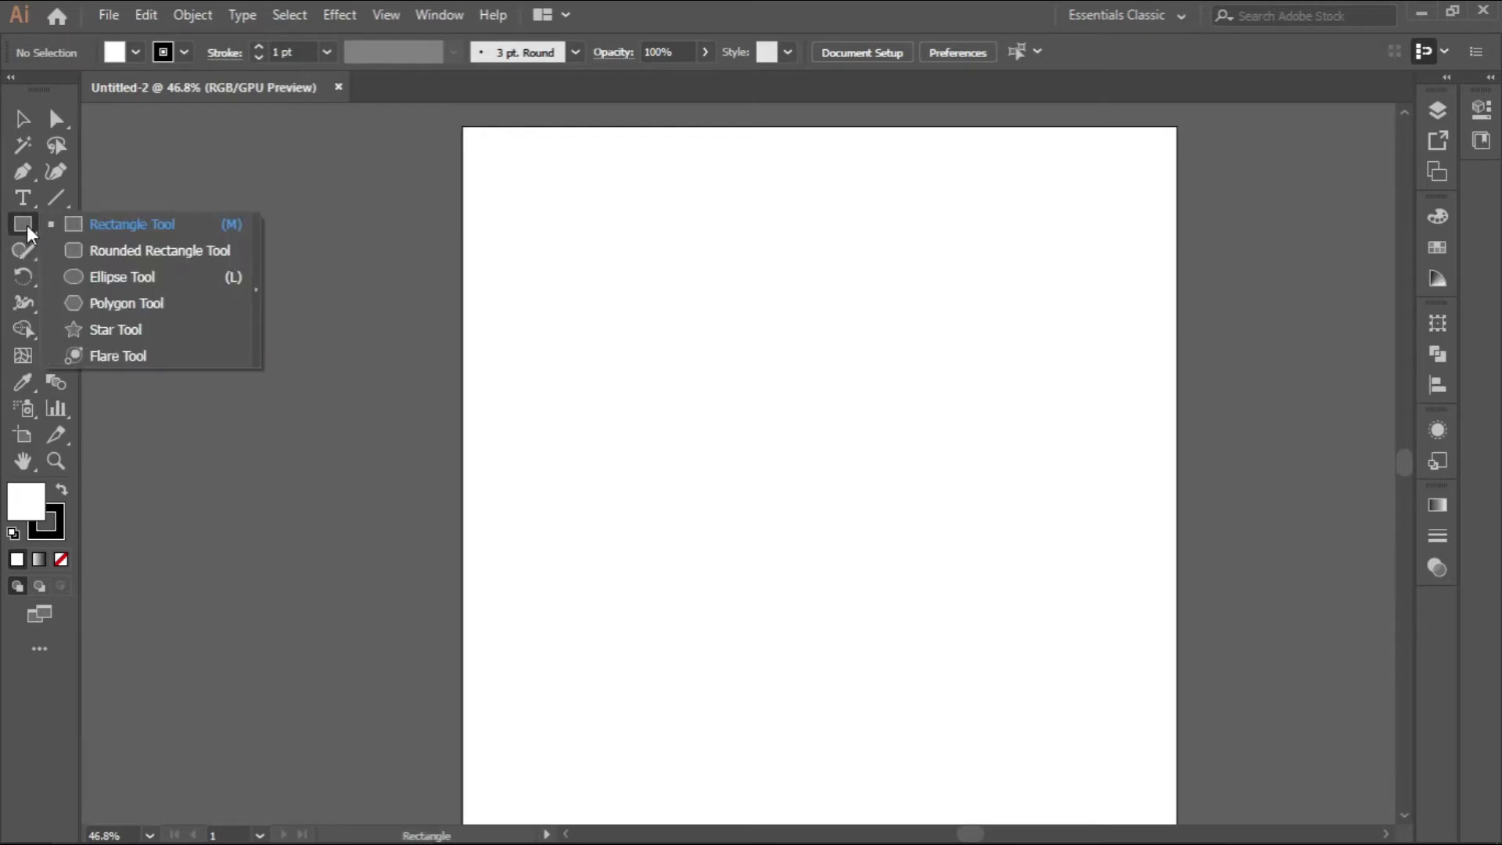
left_click(128, 312)
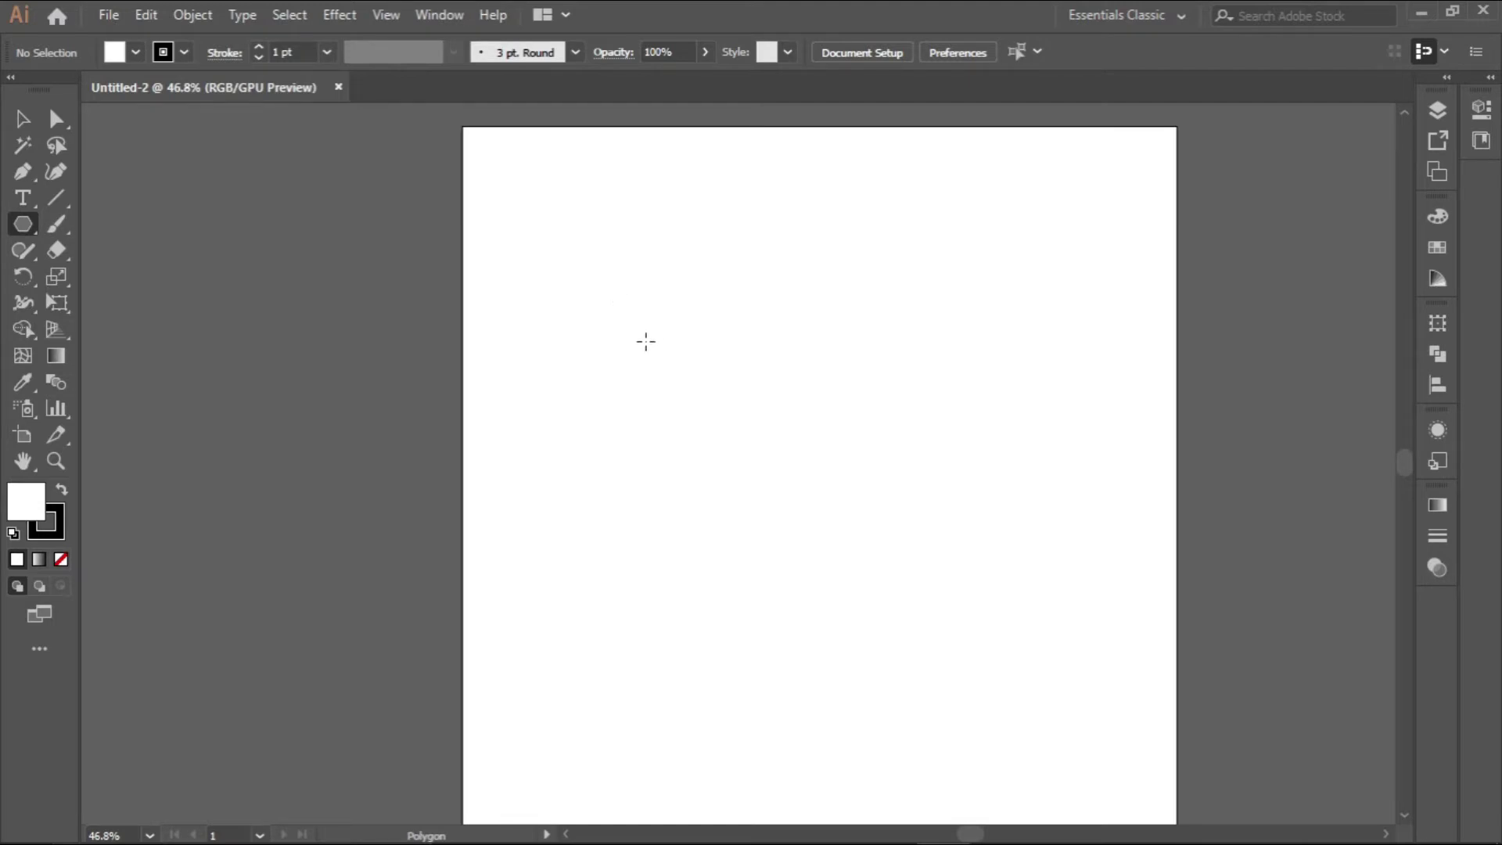
left_click(646, 341)
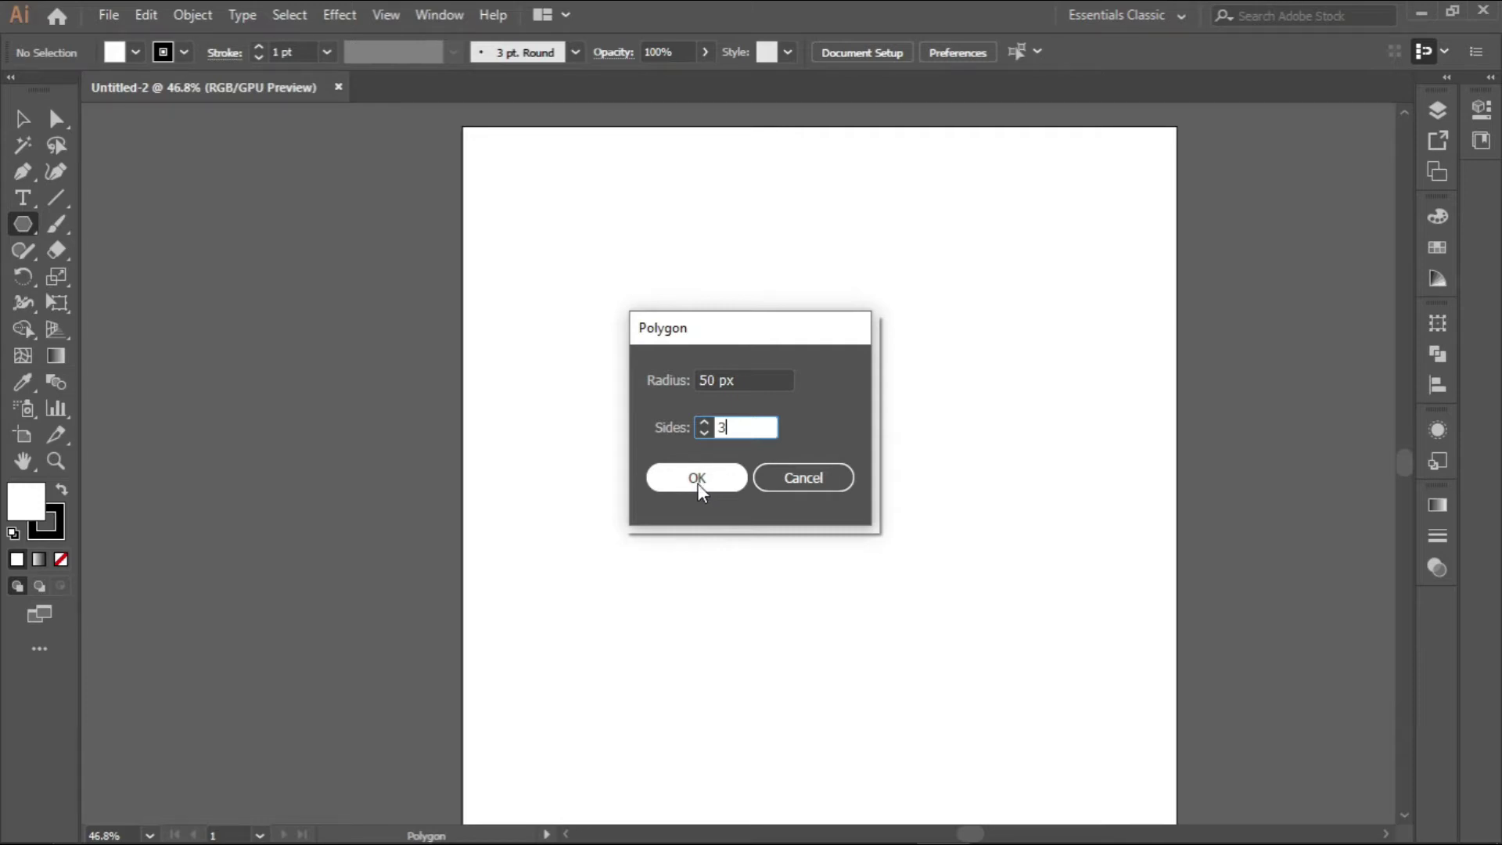
left_click(697, 479)
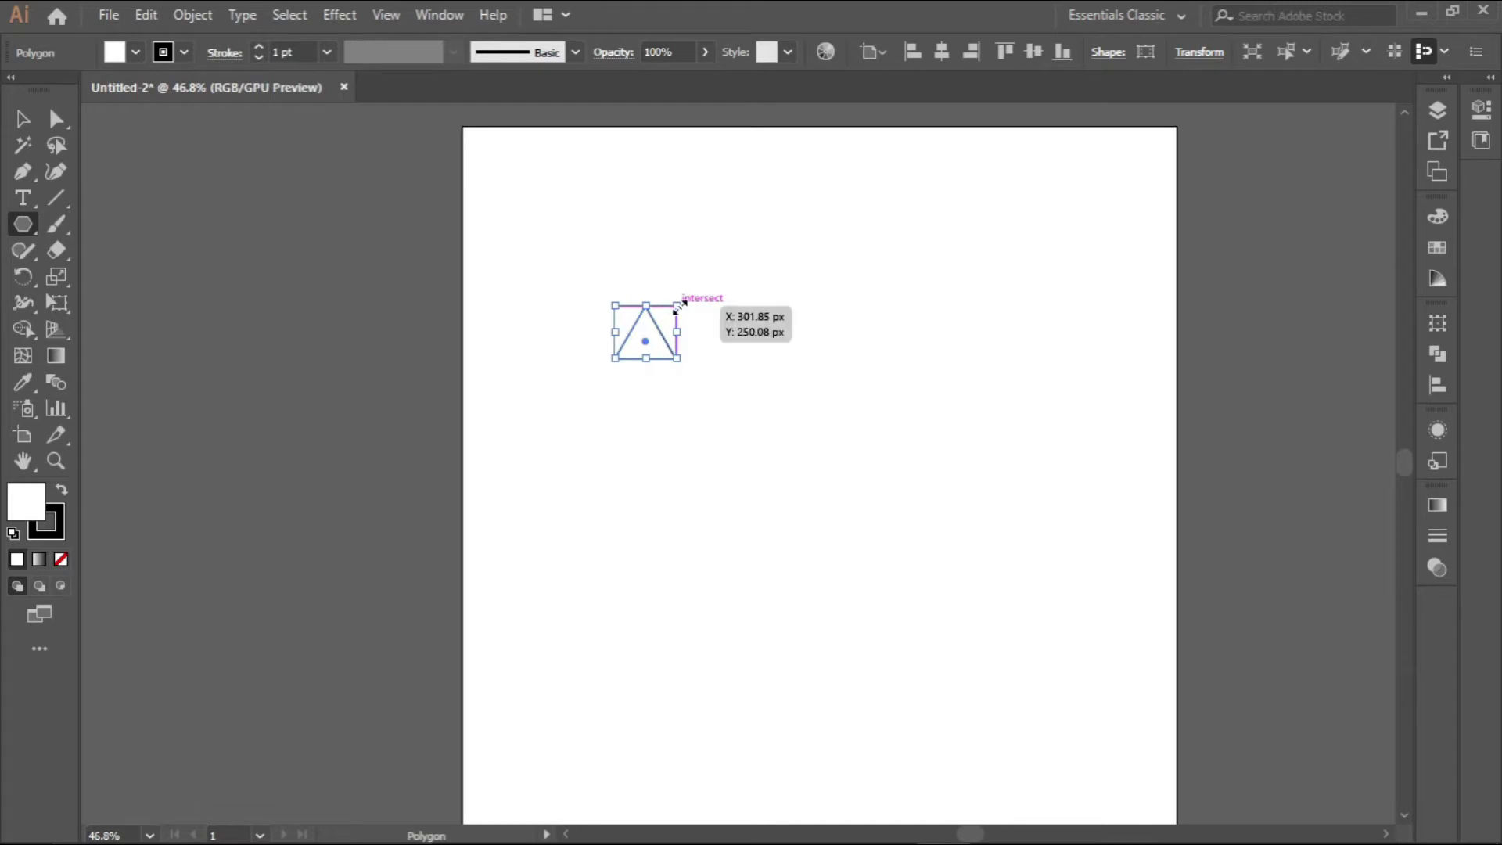
Redraw the triangle larger and move it toward the artboard centre
mouse_move(679, 304)
left_mouse_down()
mouse_move(751, 257)
mouse_move(735, 243)
left_mouse_up()
left_click(44, 122)
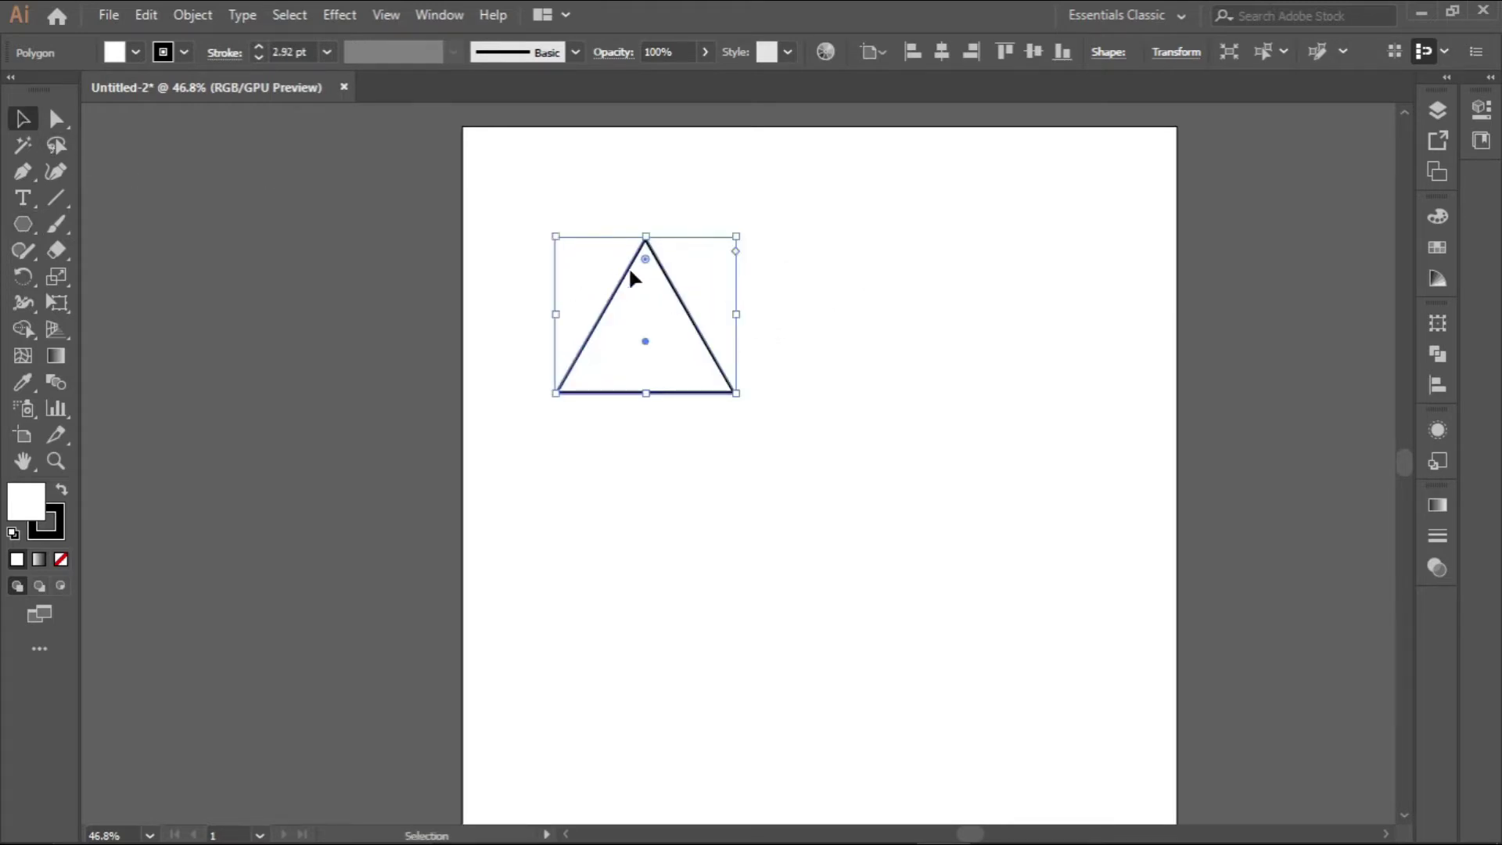
left_click_drag(681, 308, 900, 452)
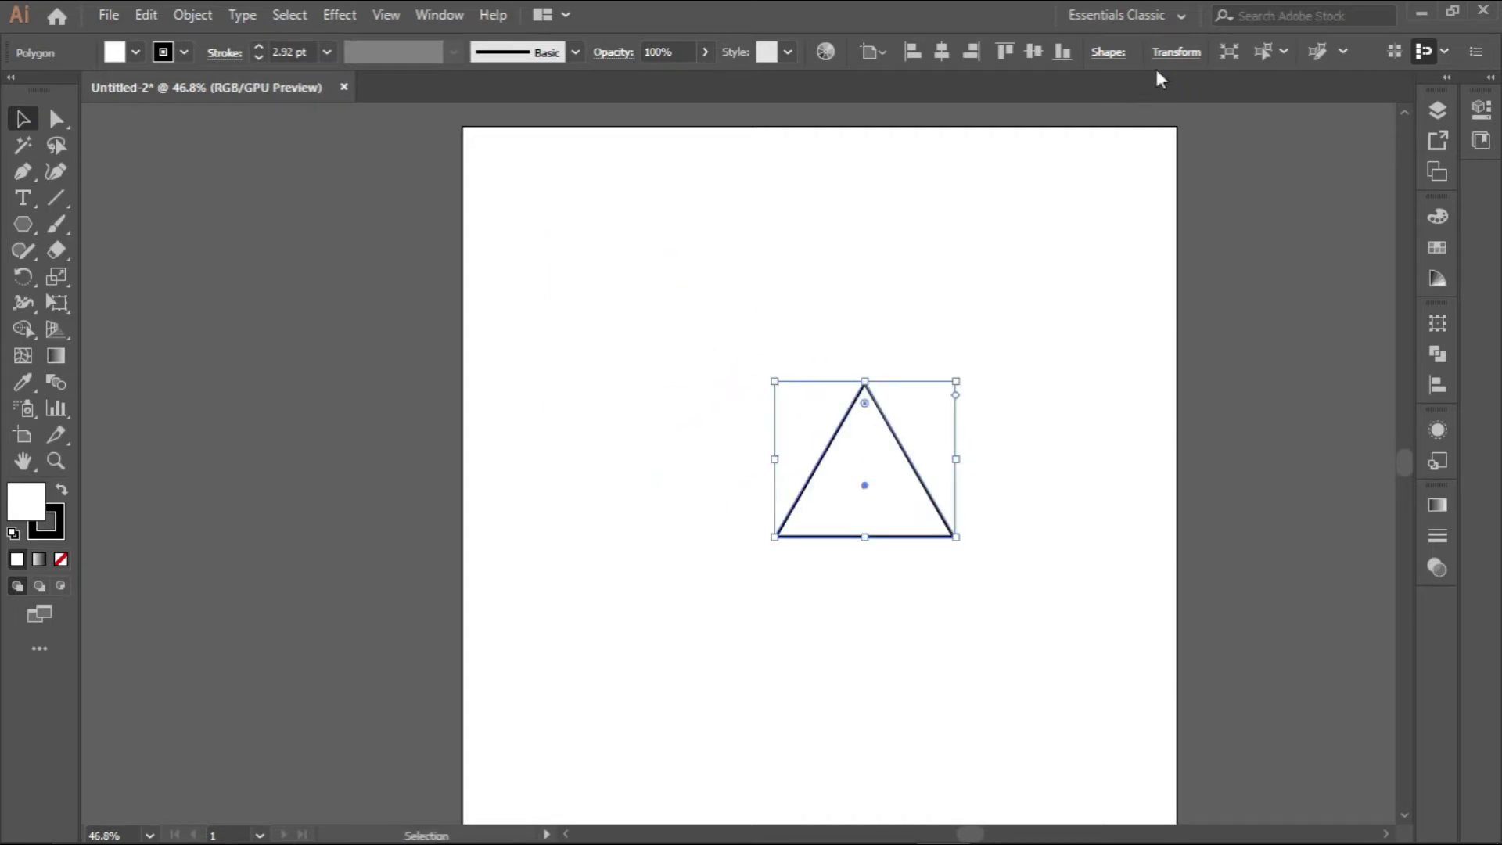
Resize the triangle to 173 px wide by 88 px tall and shift it left
left_click(1186, 56)
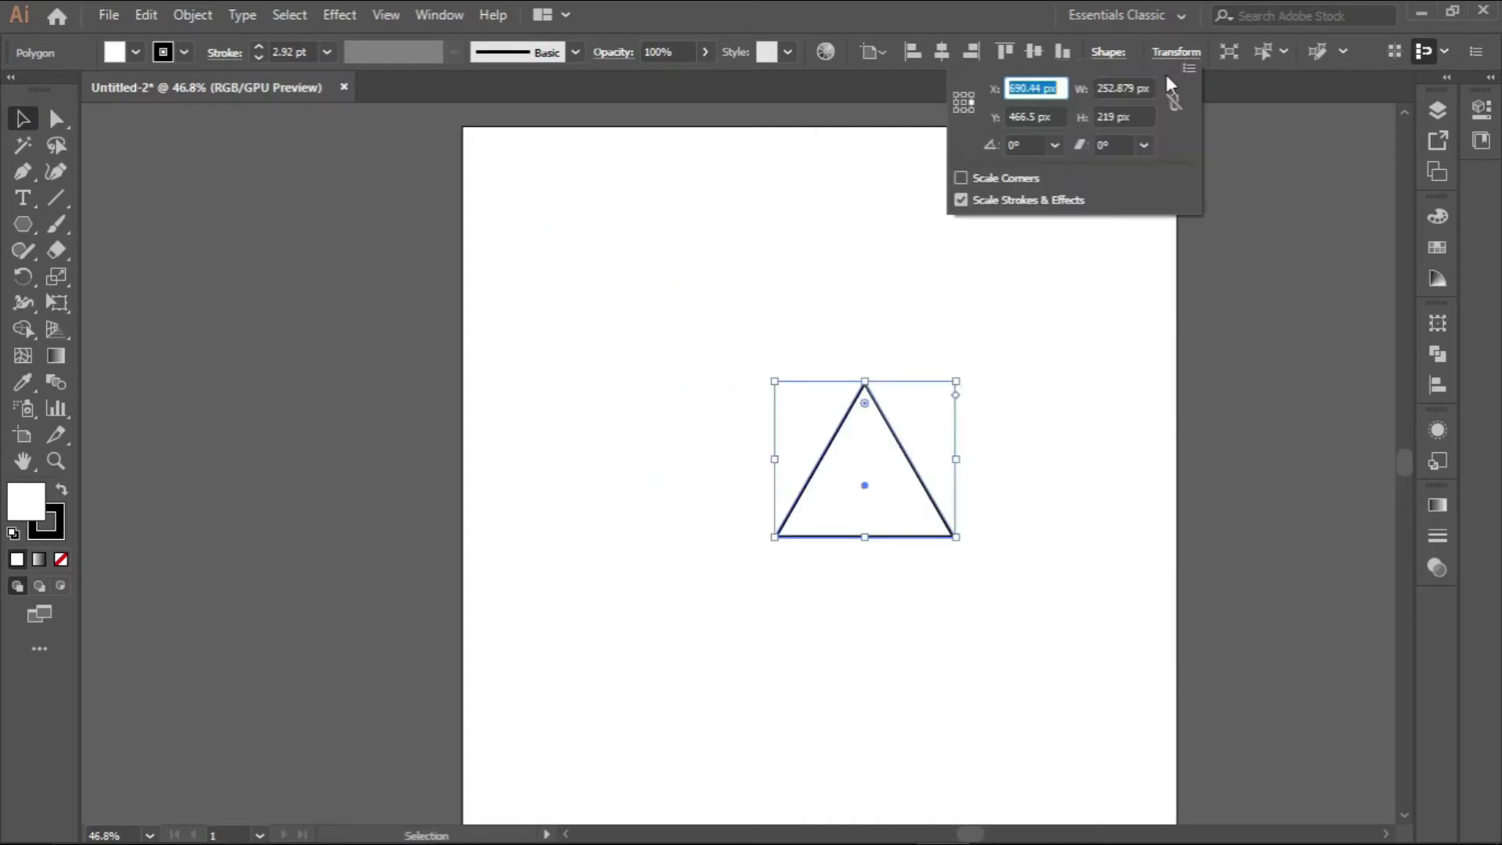
left_click(1127, 91)
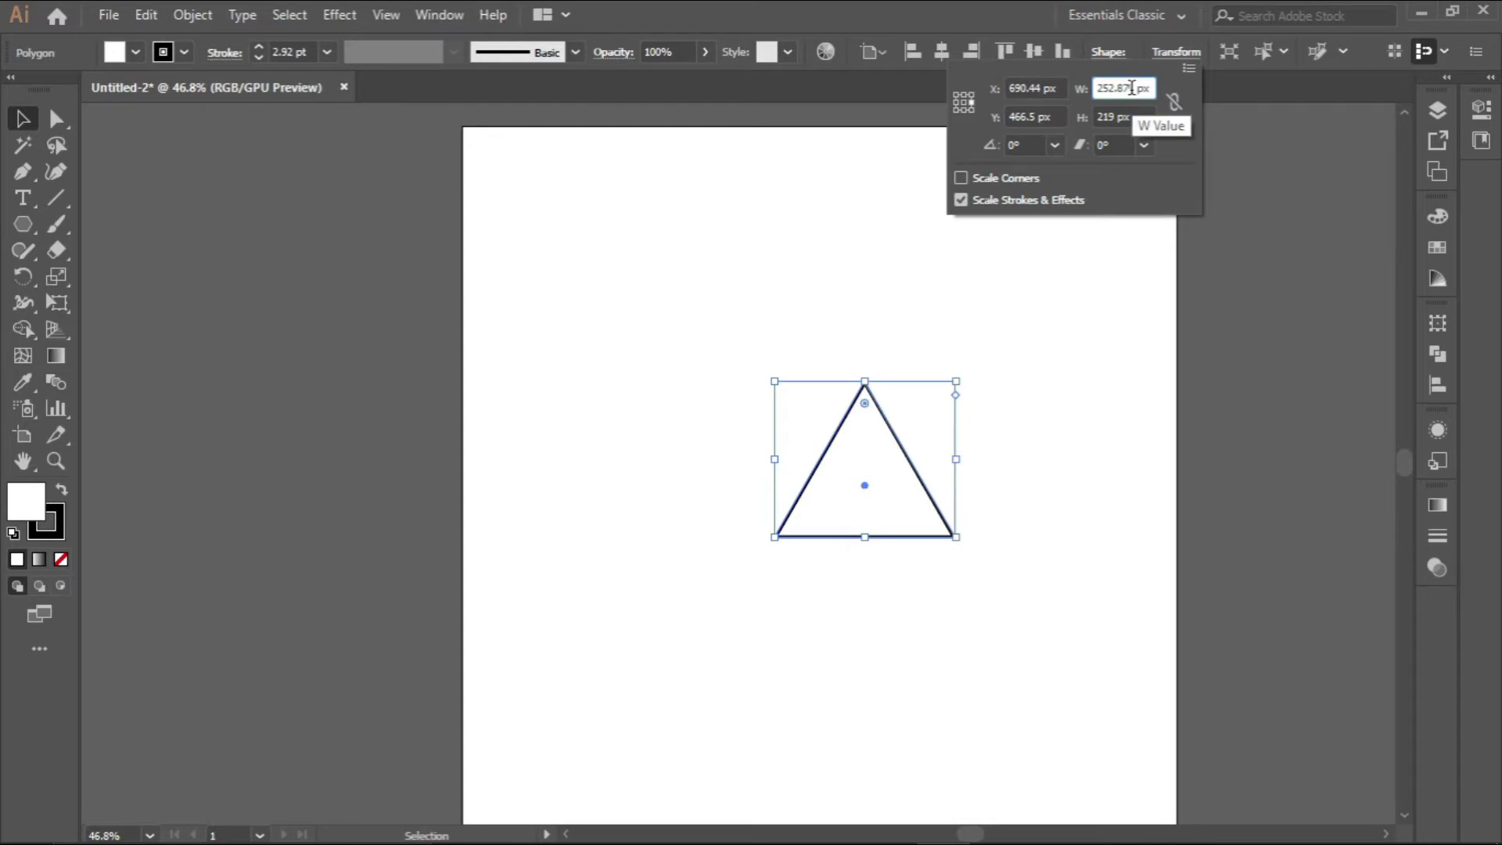
double_click(1131, 87)
type("173")
key("Tab")
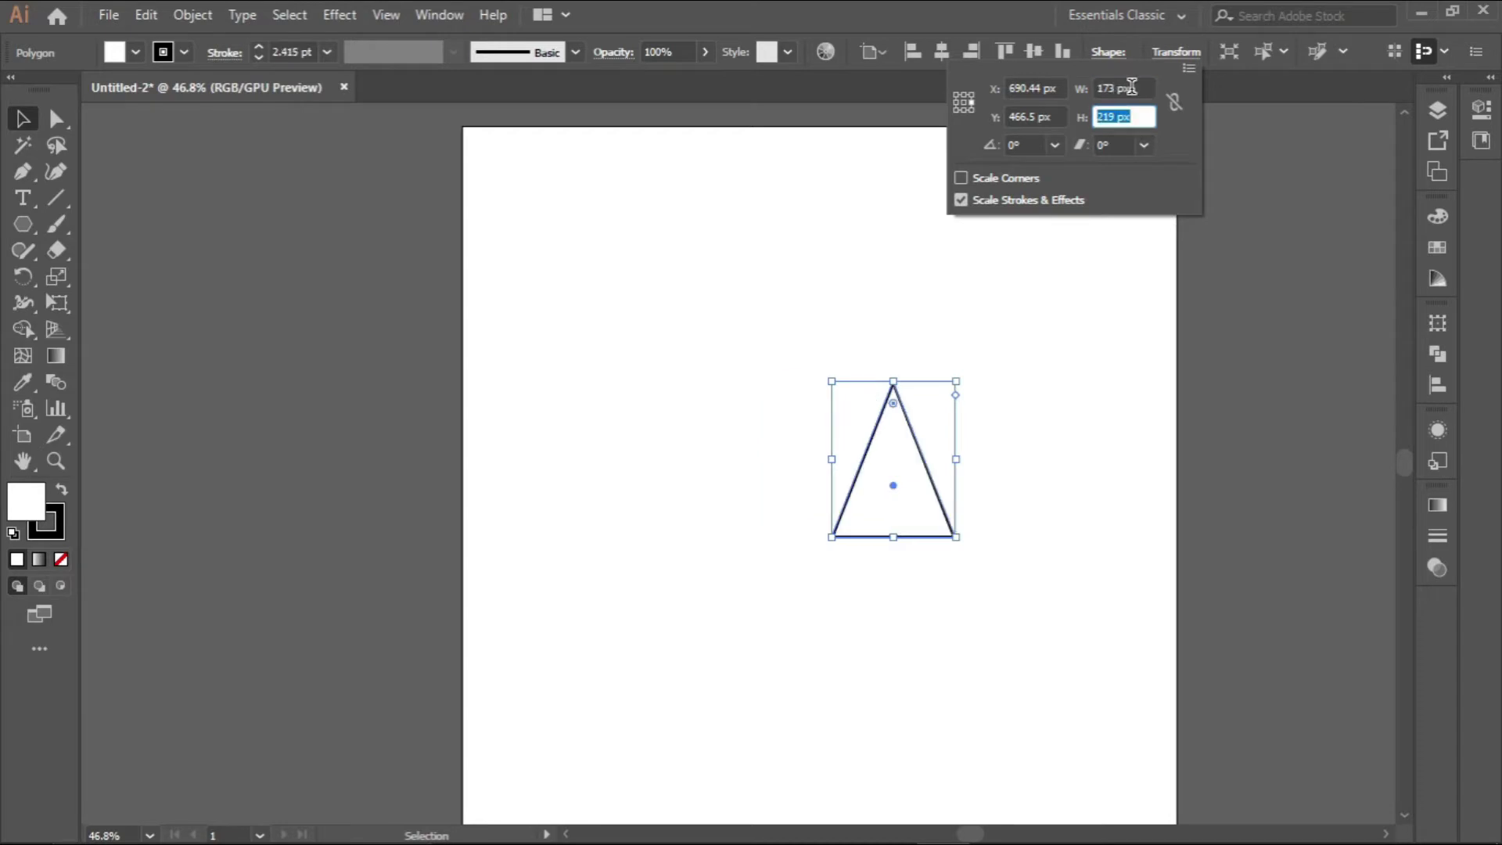
type("88")
key("Return")
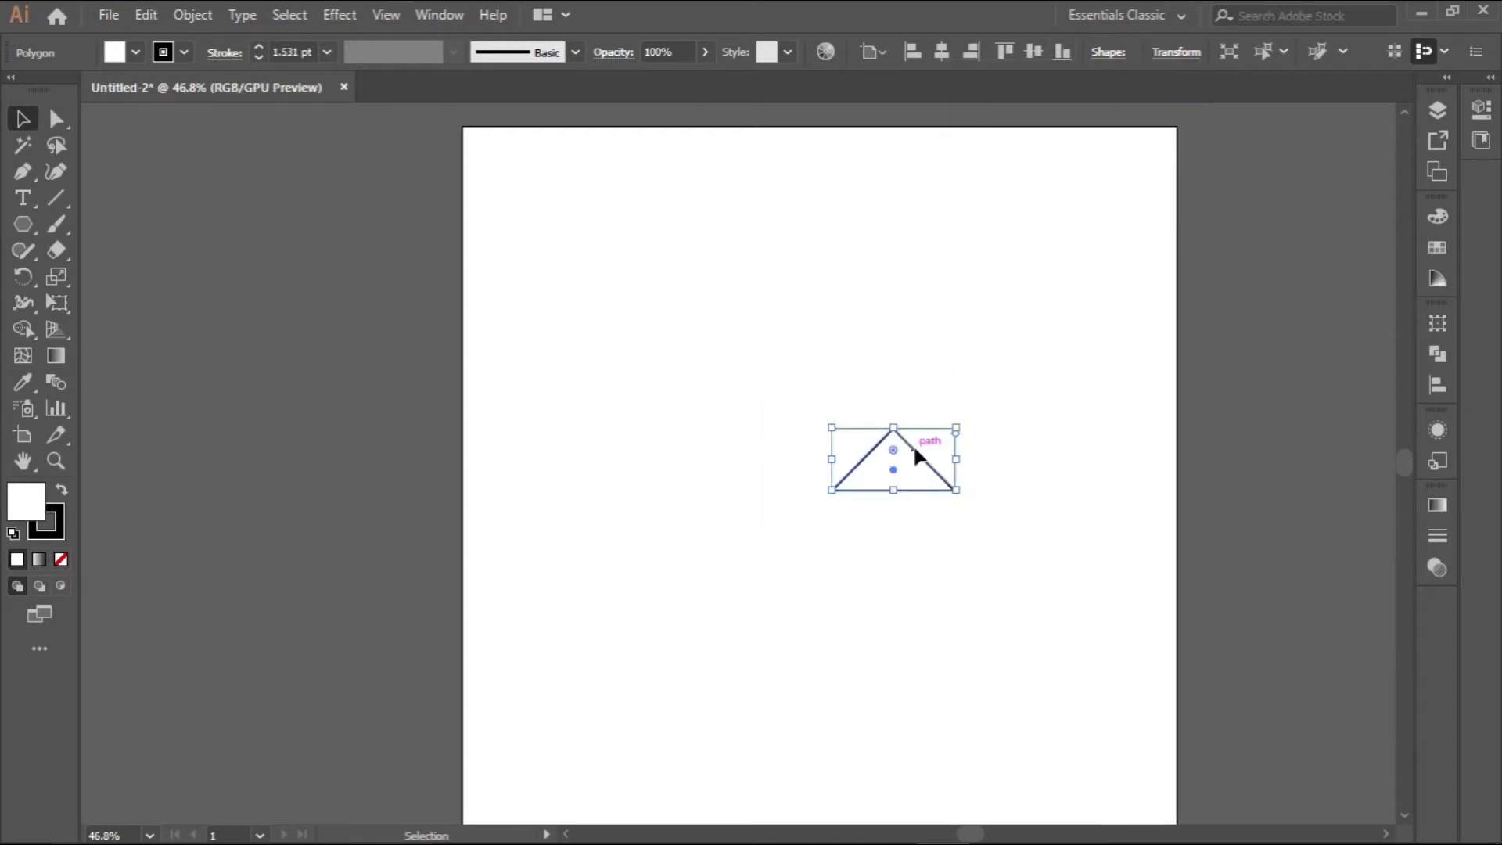
left_click_drag(916, 456, 828, 476)
Set the triangle's stroke weight to 3 pt
key("ctrl+1")
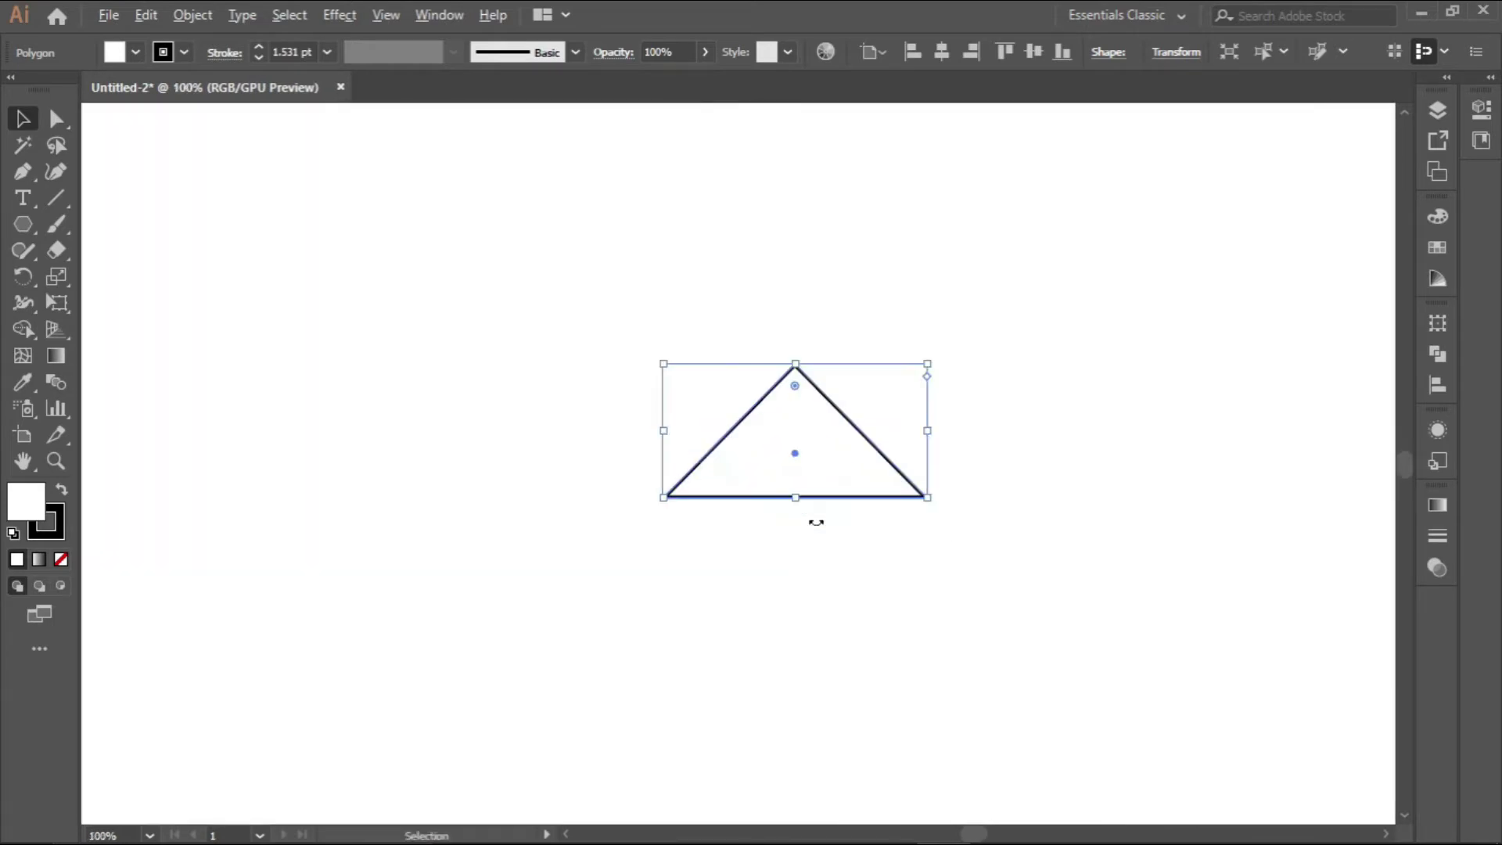
key("ctrl+minus")
key("ctrl+minus")
key("ctrl+minus")
key("ctrl+plus")
key("ctrl+plus")
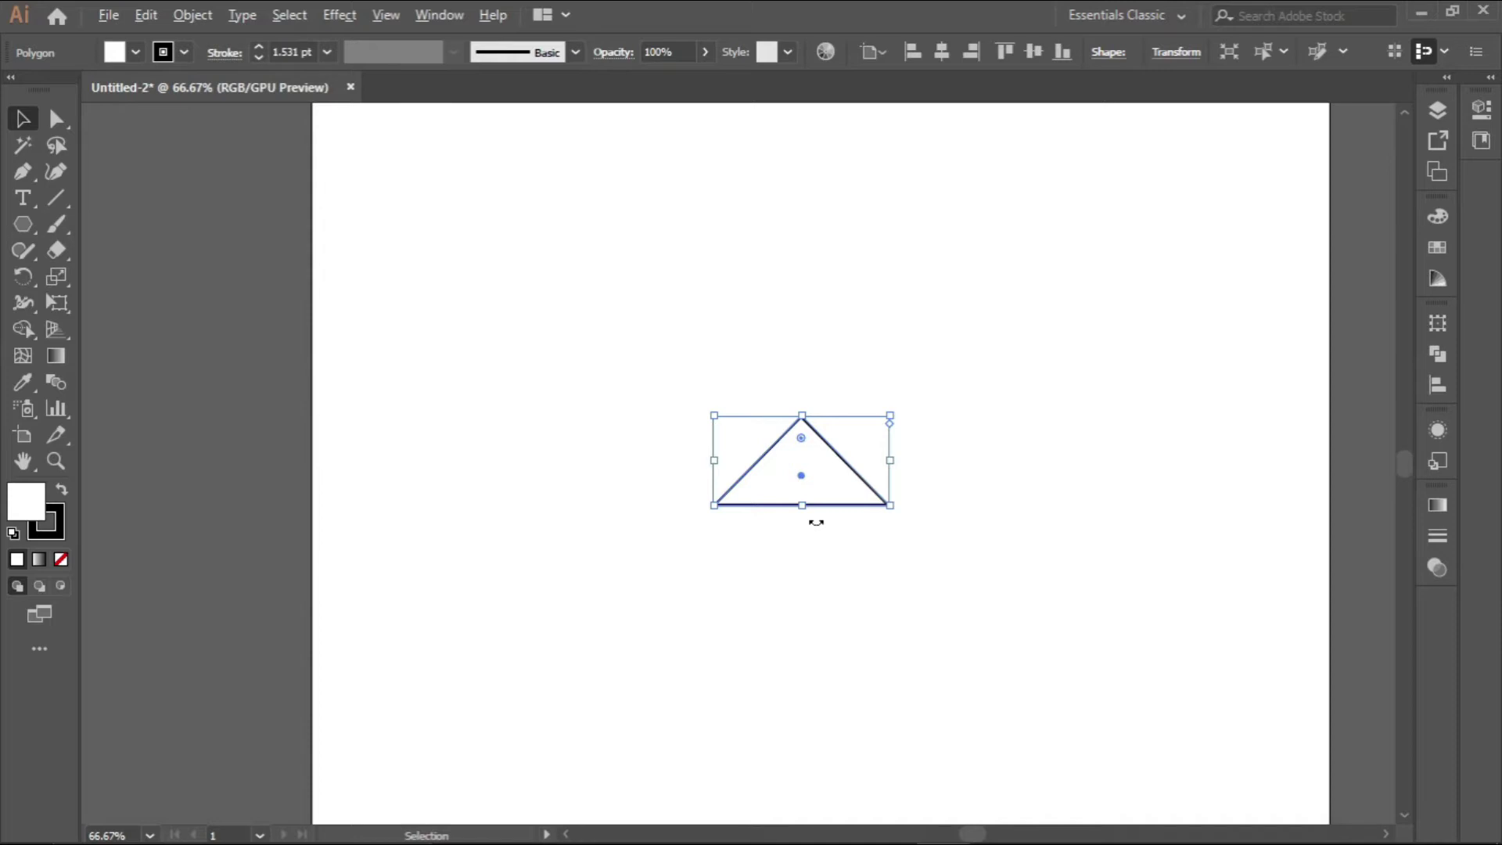
key("ctrl+plus")
key("ctrl+plus")
key("ctrl+plus")
key("ctrl+minus")
key("ctrl+minus")
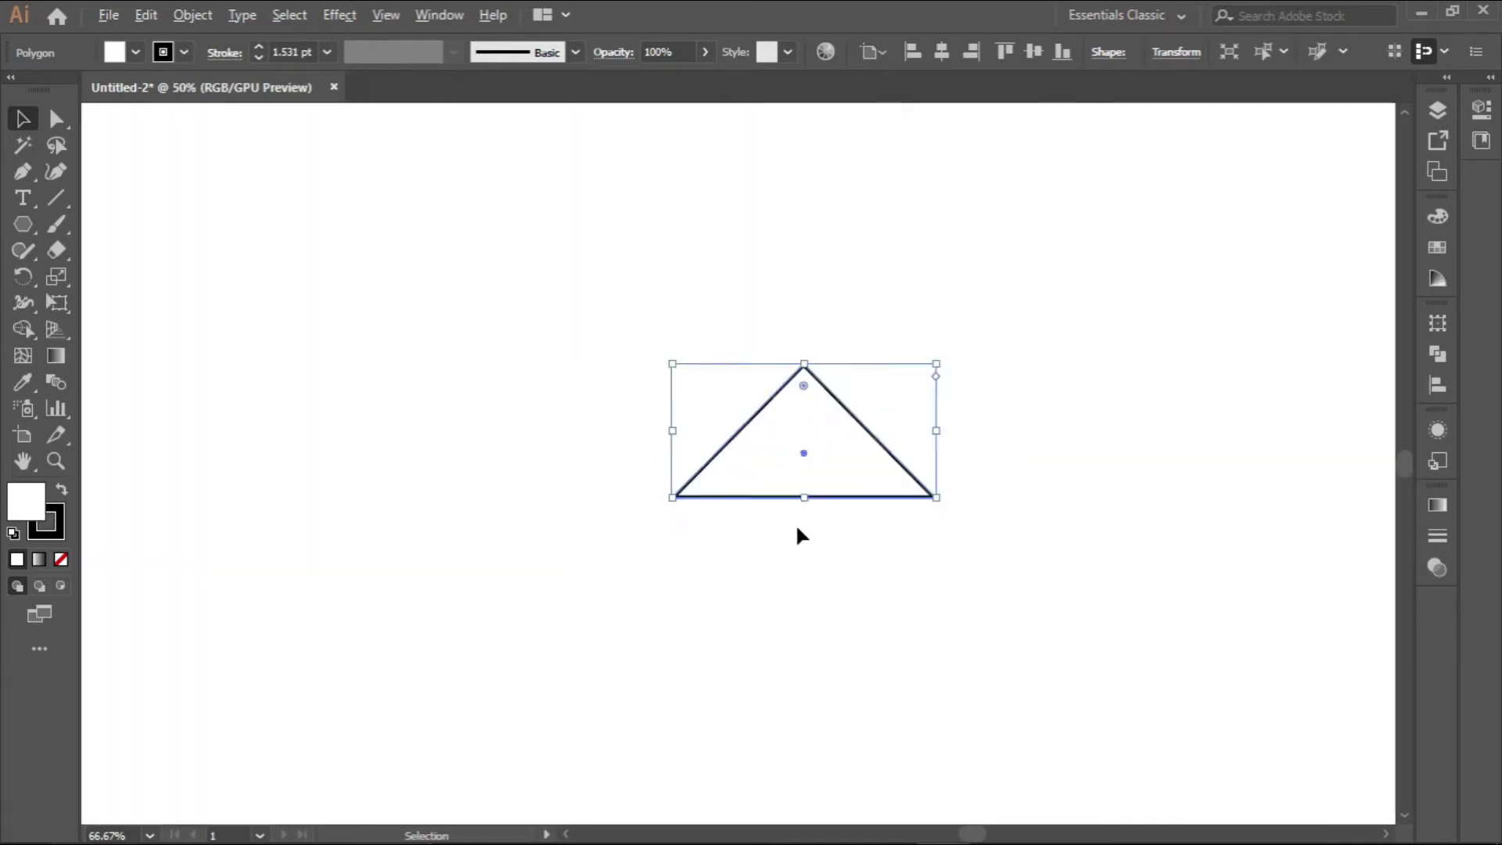
left_click(834, 552)
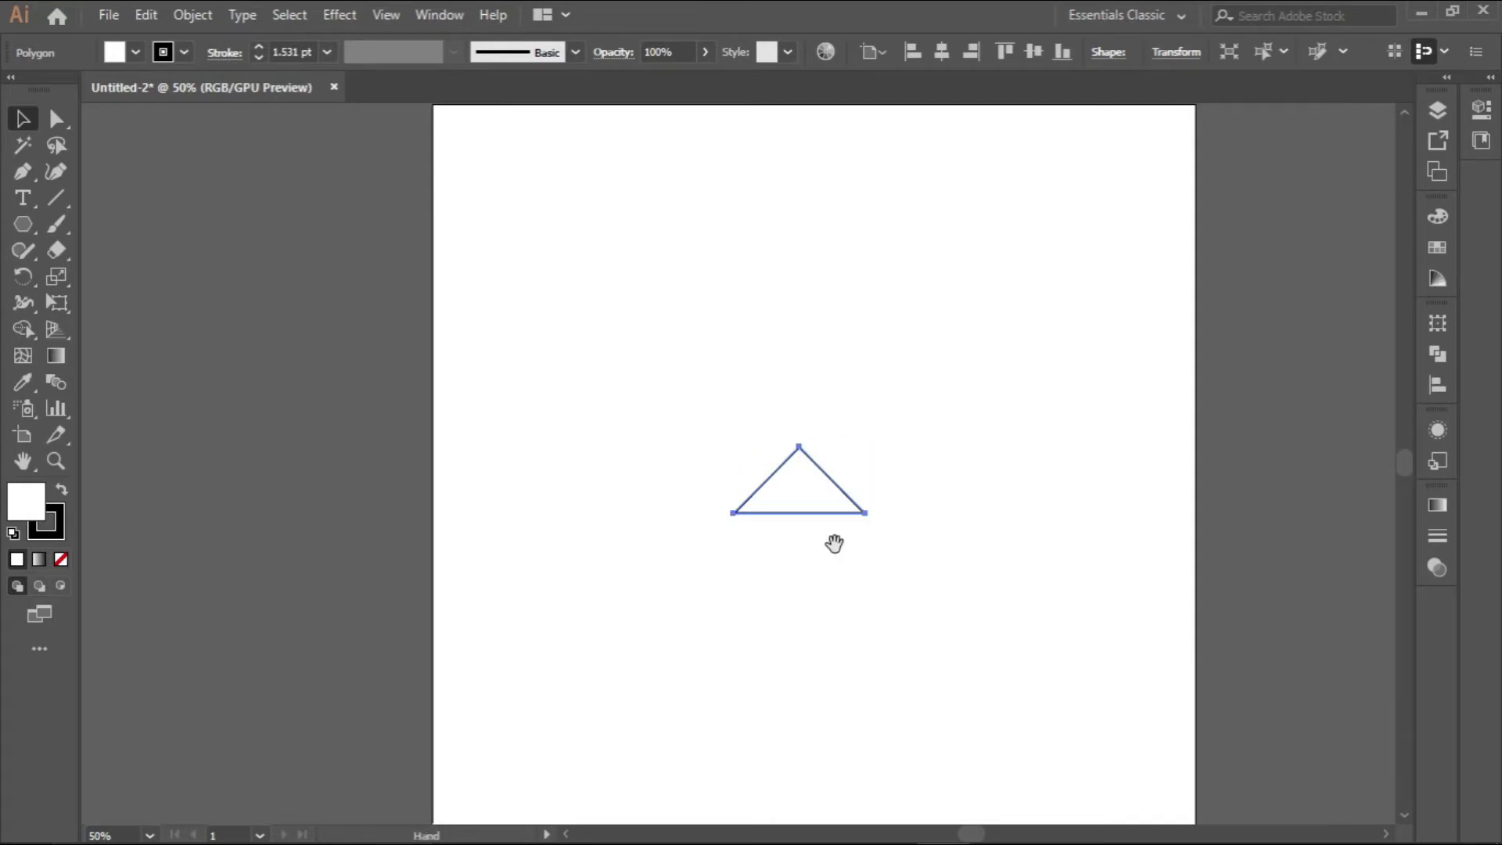
left_click_drag(831, 543, 758, 574)
key("ctrl+a")
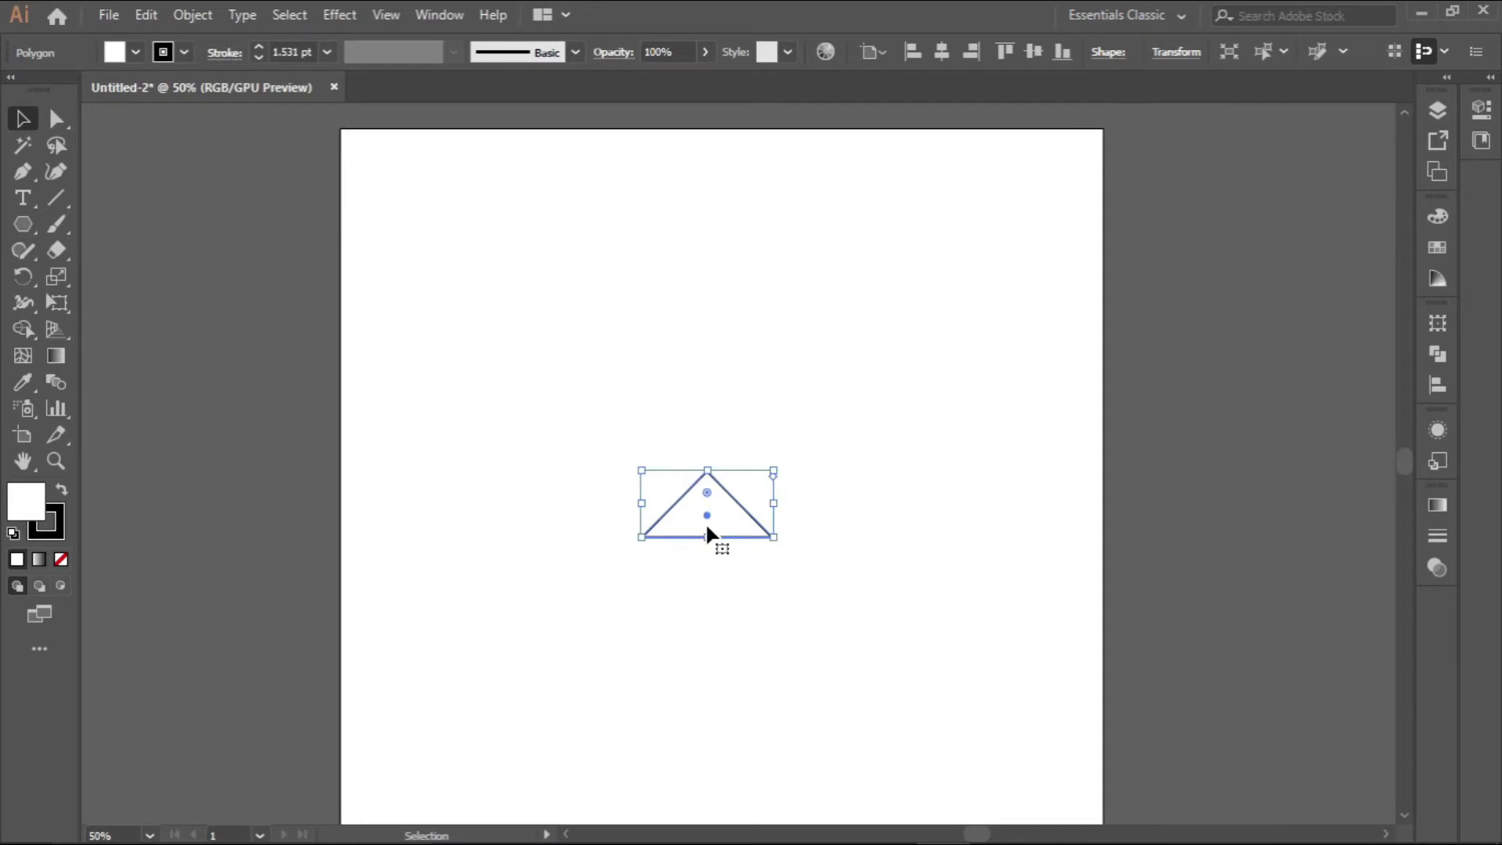
scroll(708, 536, "up", 3)
scroll(707, 536, "down", 2)
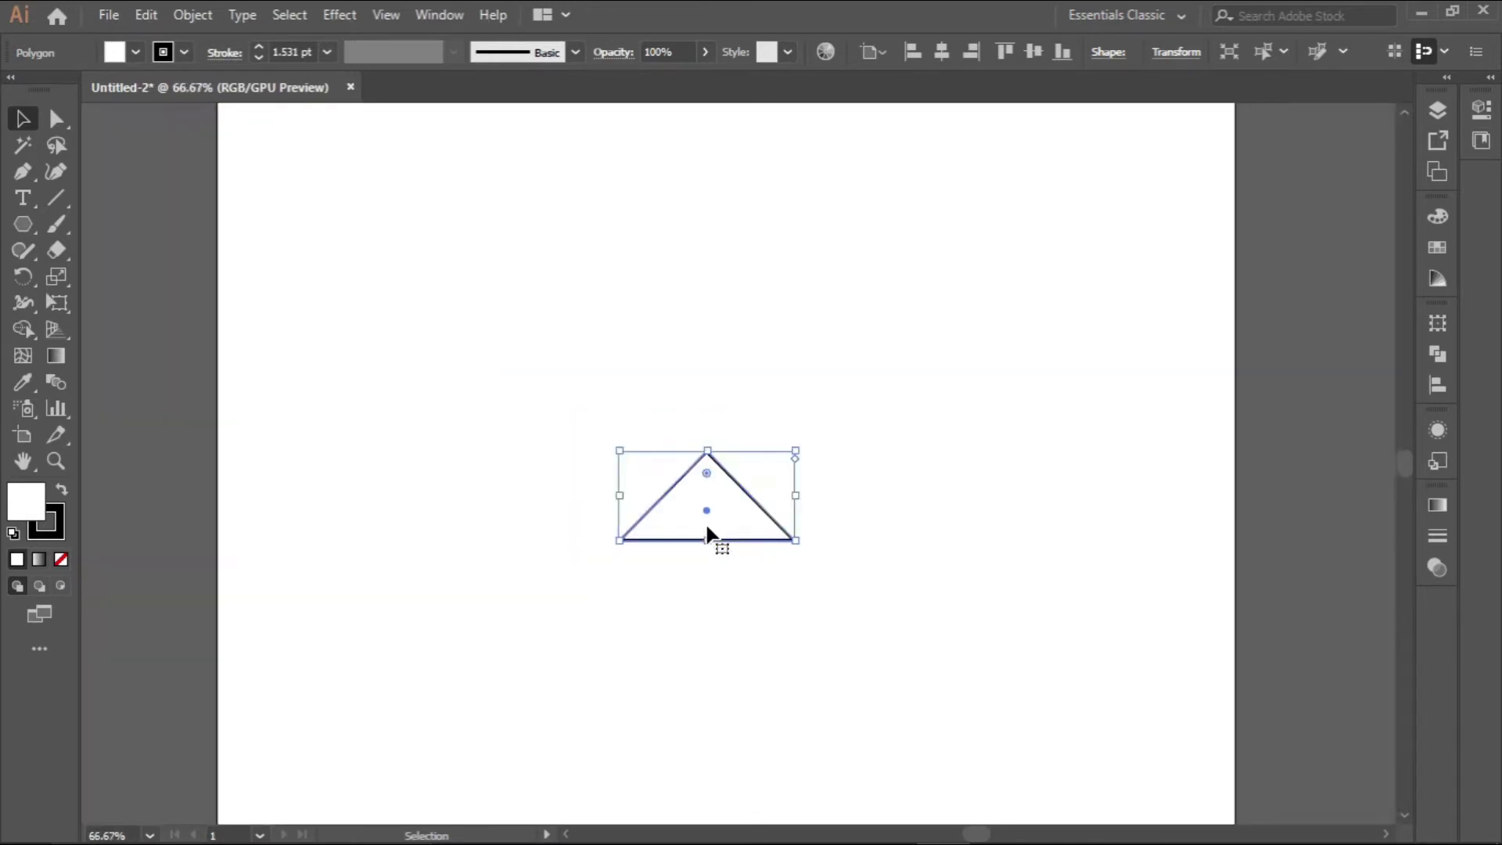
scroll(710, 535, "up", 2)
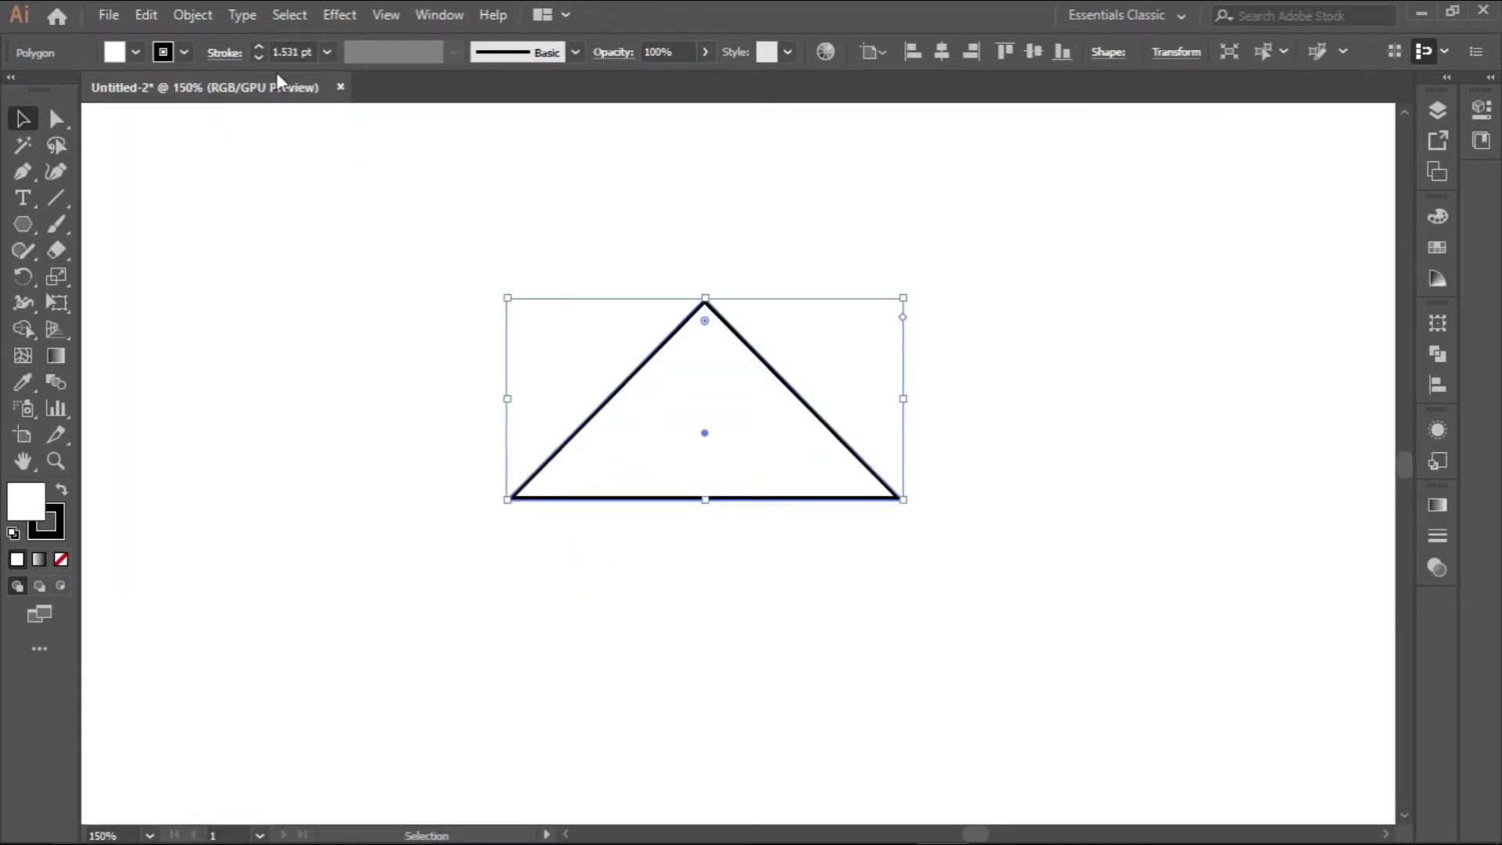
left_click(258, 47)
left_click(257, 47)
left_click(258, 47)
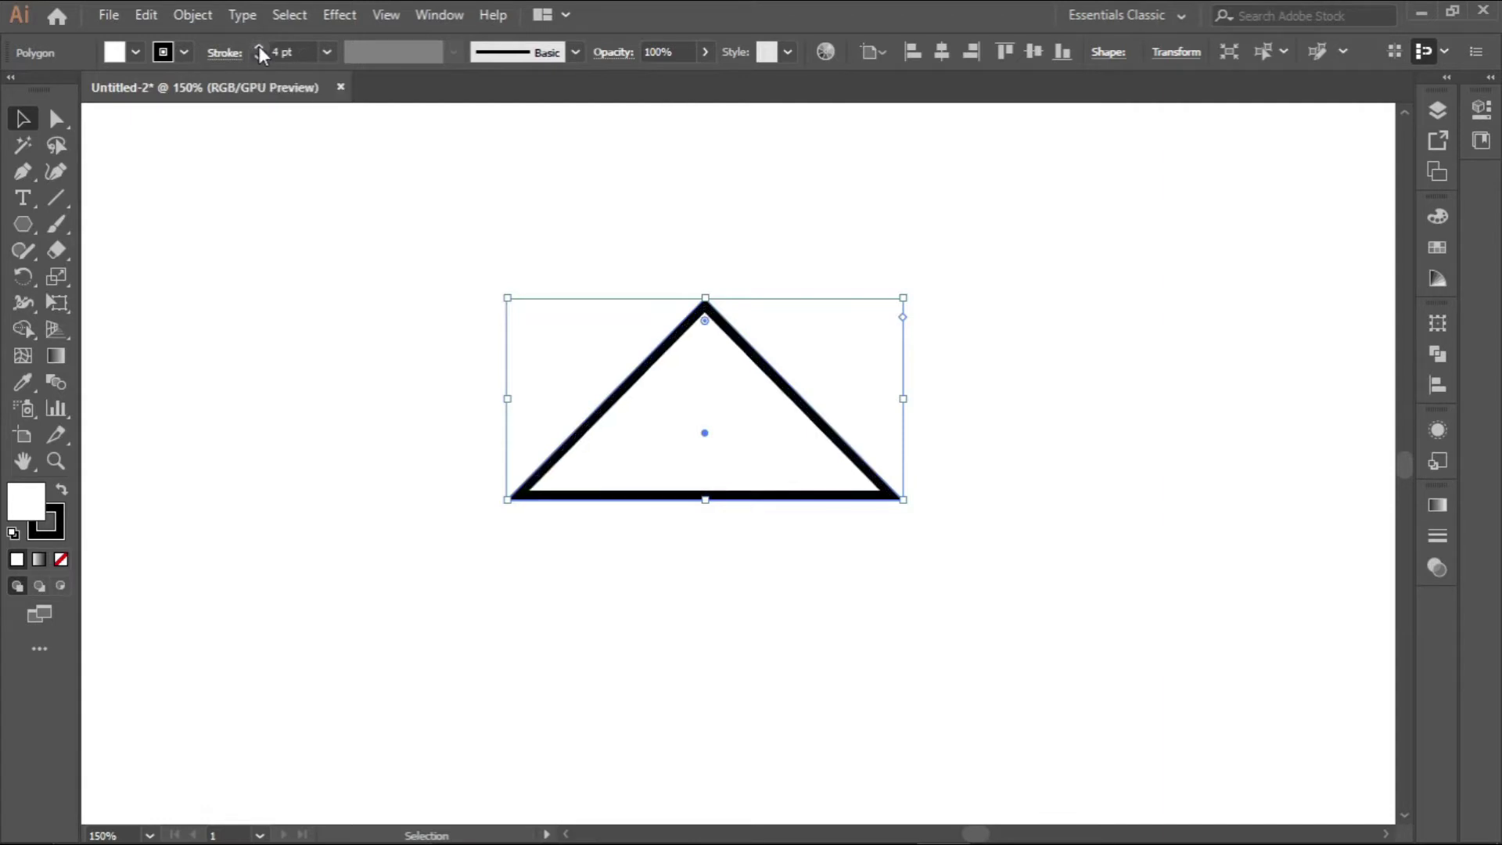
left_click(259, 59)
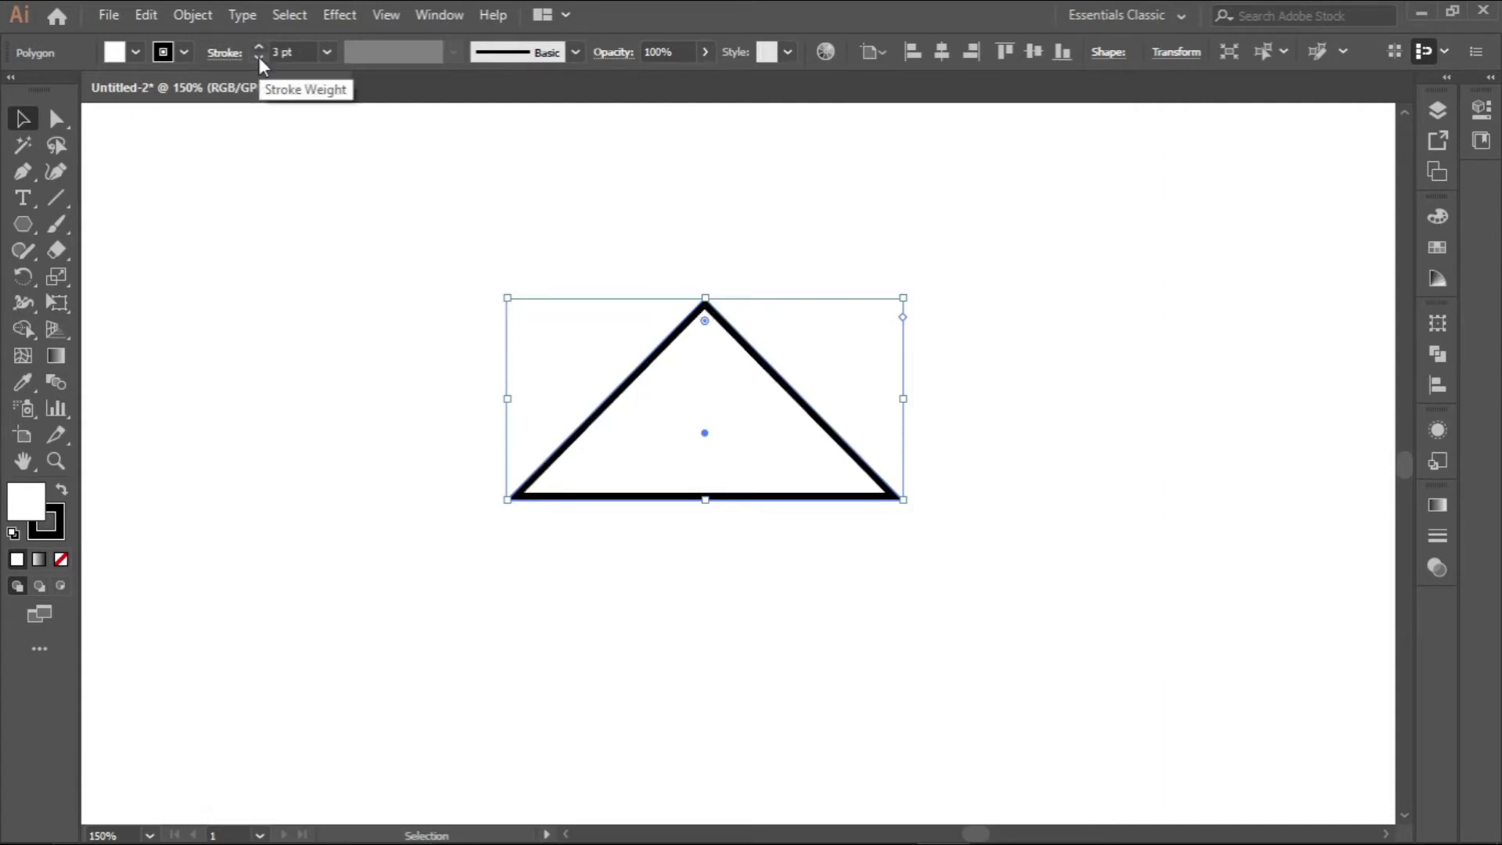
left_click(931, 476)
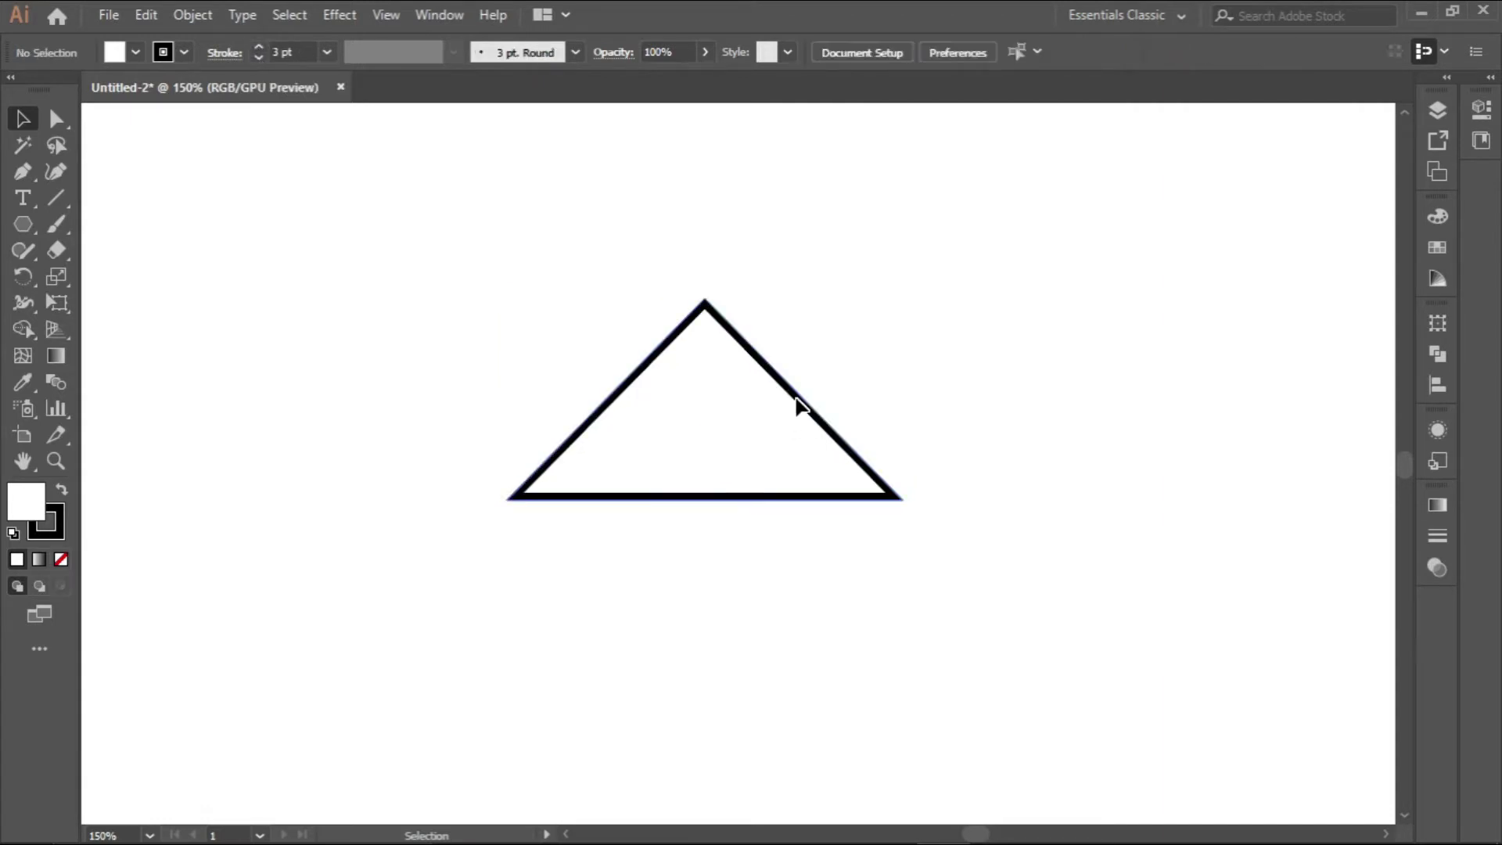
left_click(797, 405)
left_click(819, 409)
Set the triangle's fill to None, leaving a hollow outline
scroll(807, 440, "down", 1)
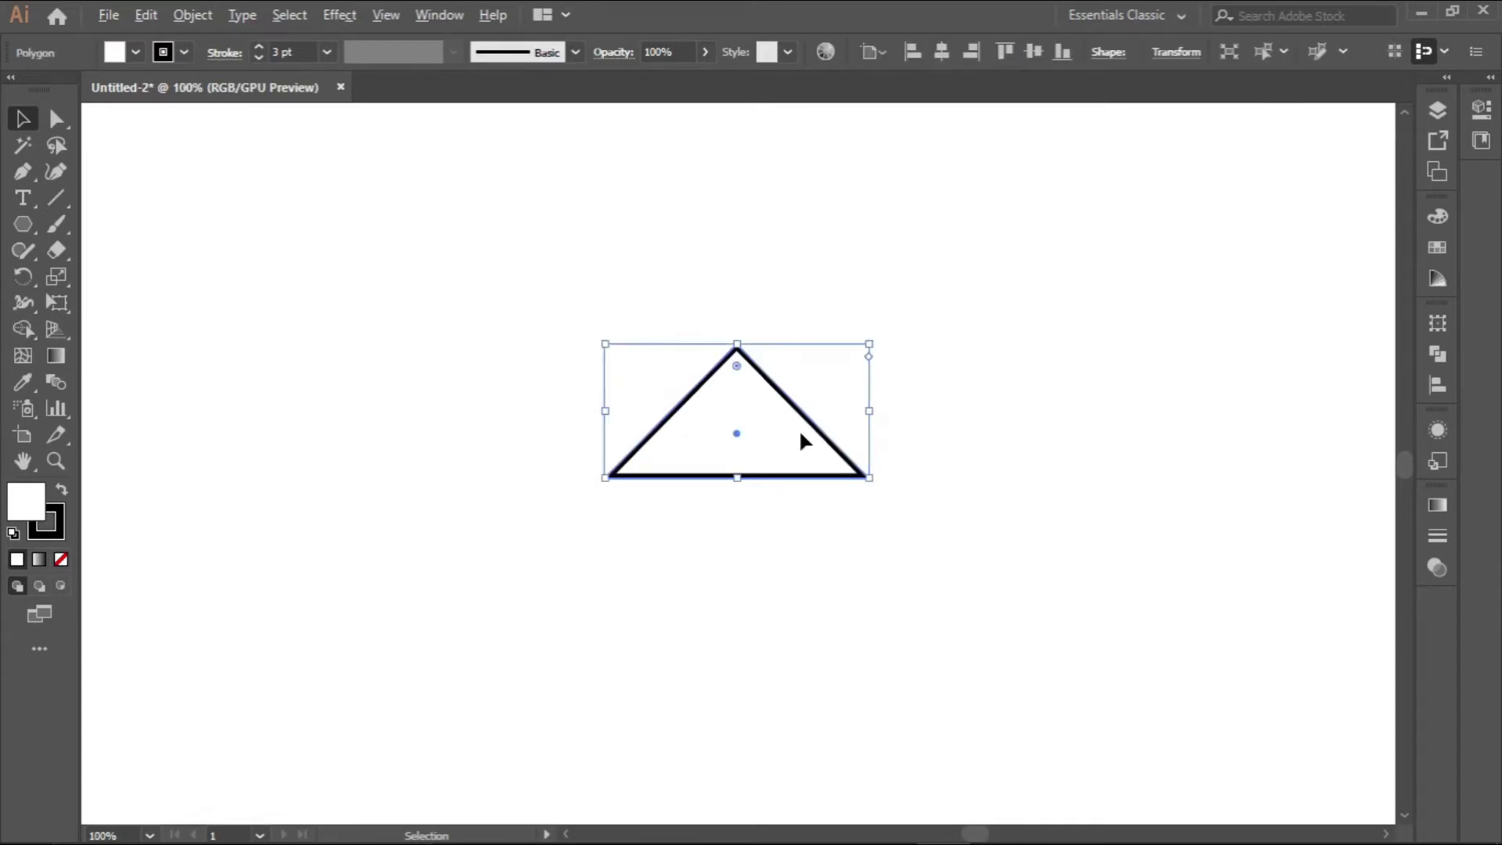
left_click(135, 51)
left_click(14, 89)
left_click(556, 385)
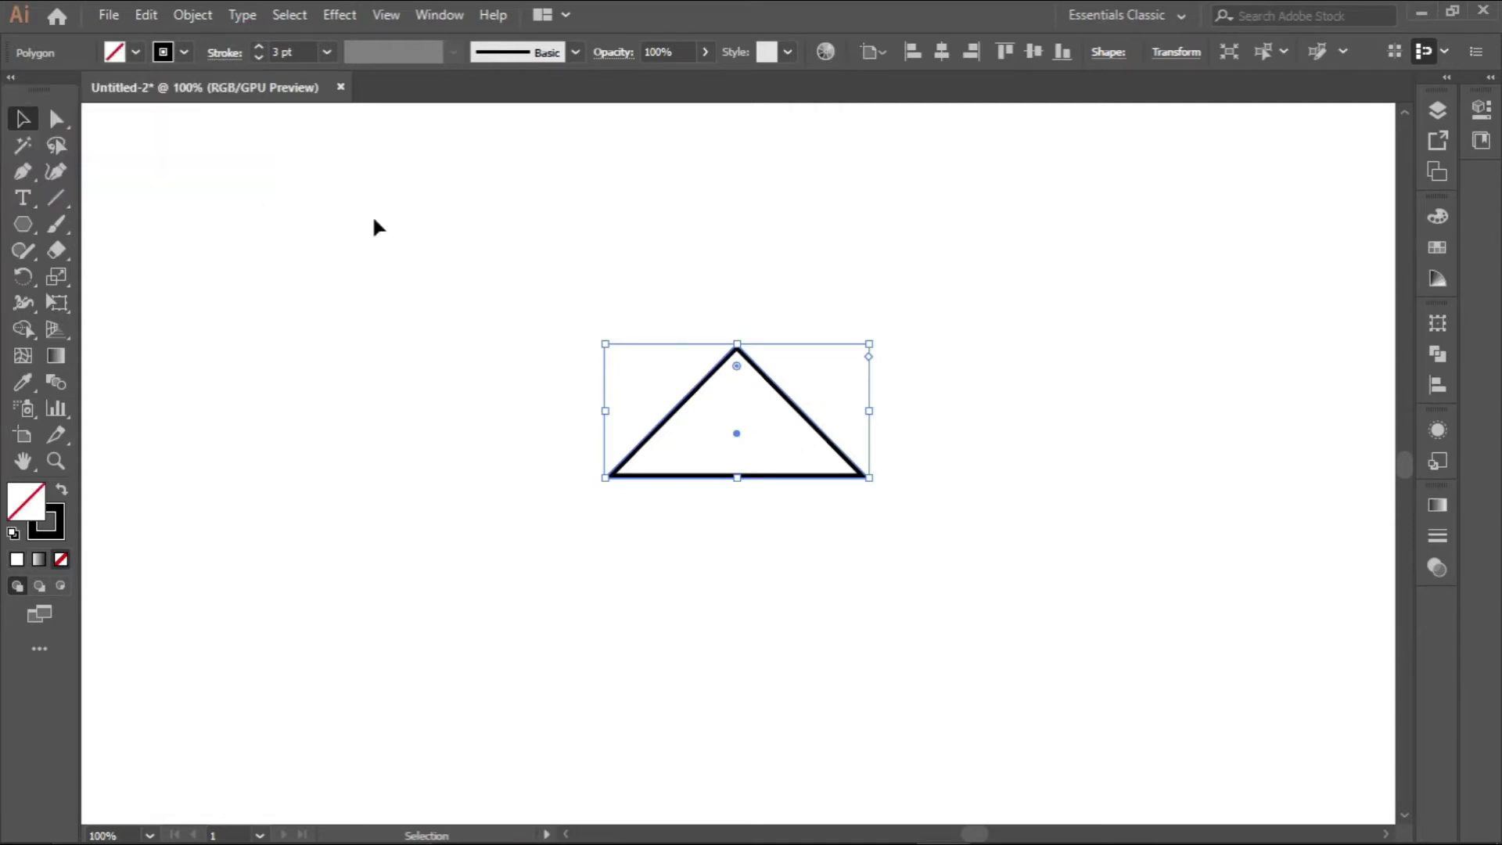
left_click(597, 399)
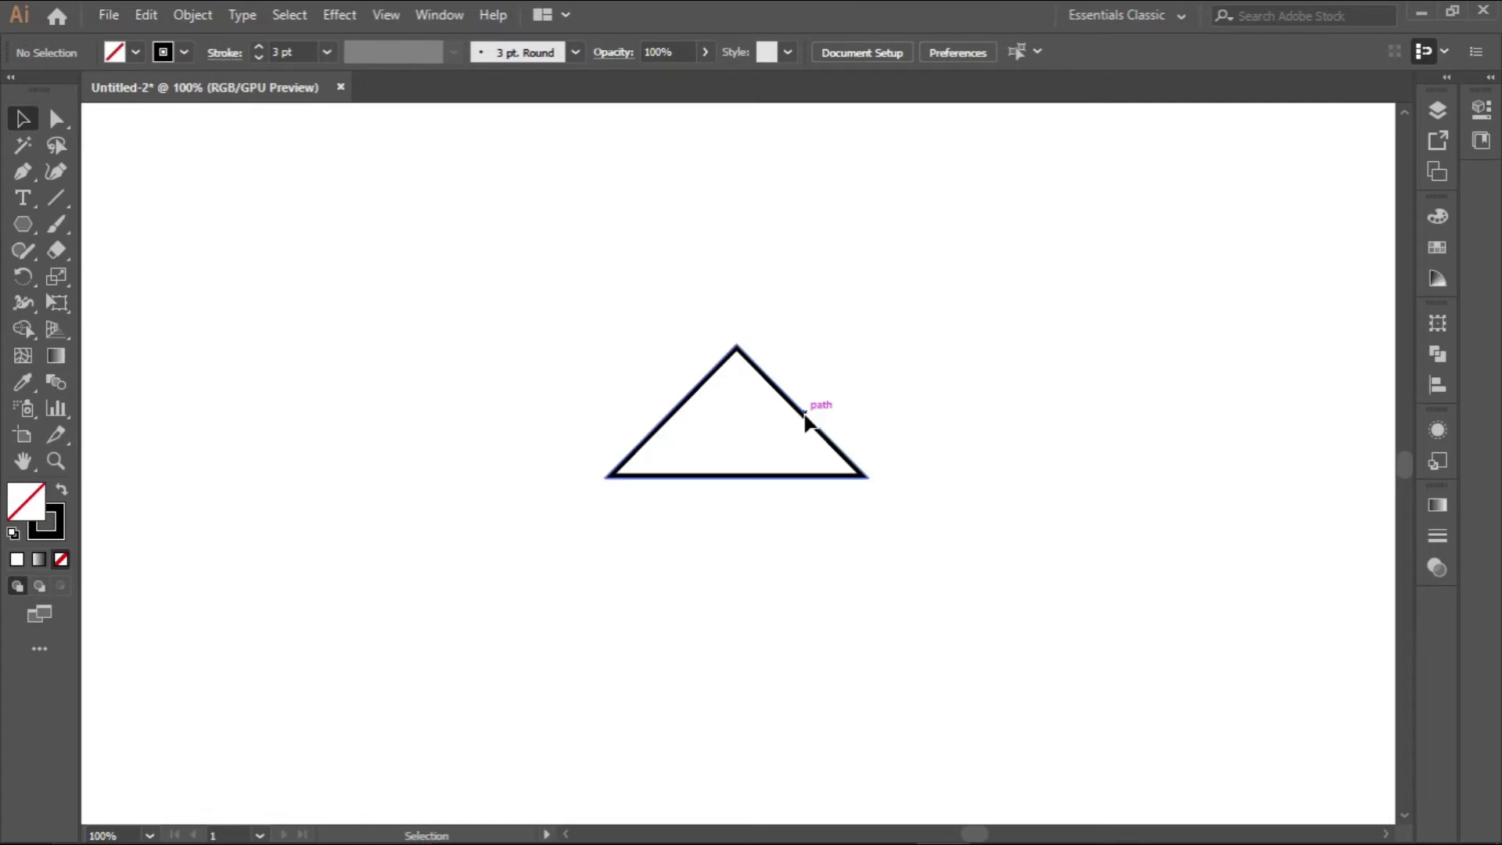
Duplicate the triangle to the right, shrink it to about 132 x 67 px, and set it on the baseline
left_click_drag(810, 424, 823, 425)
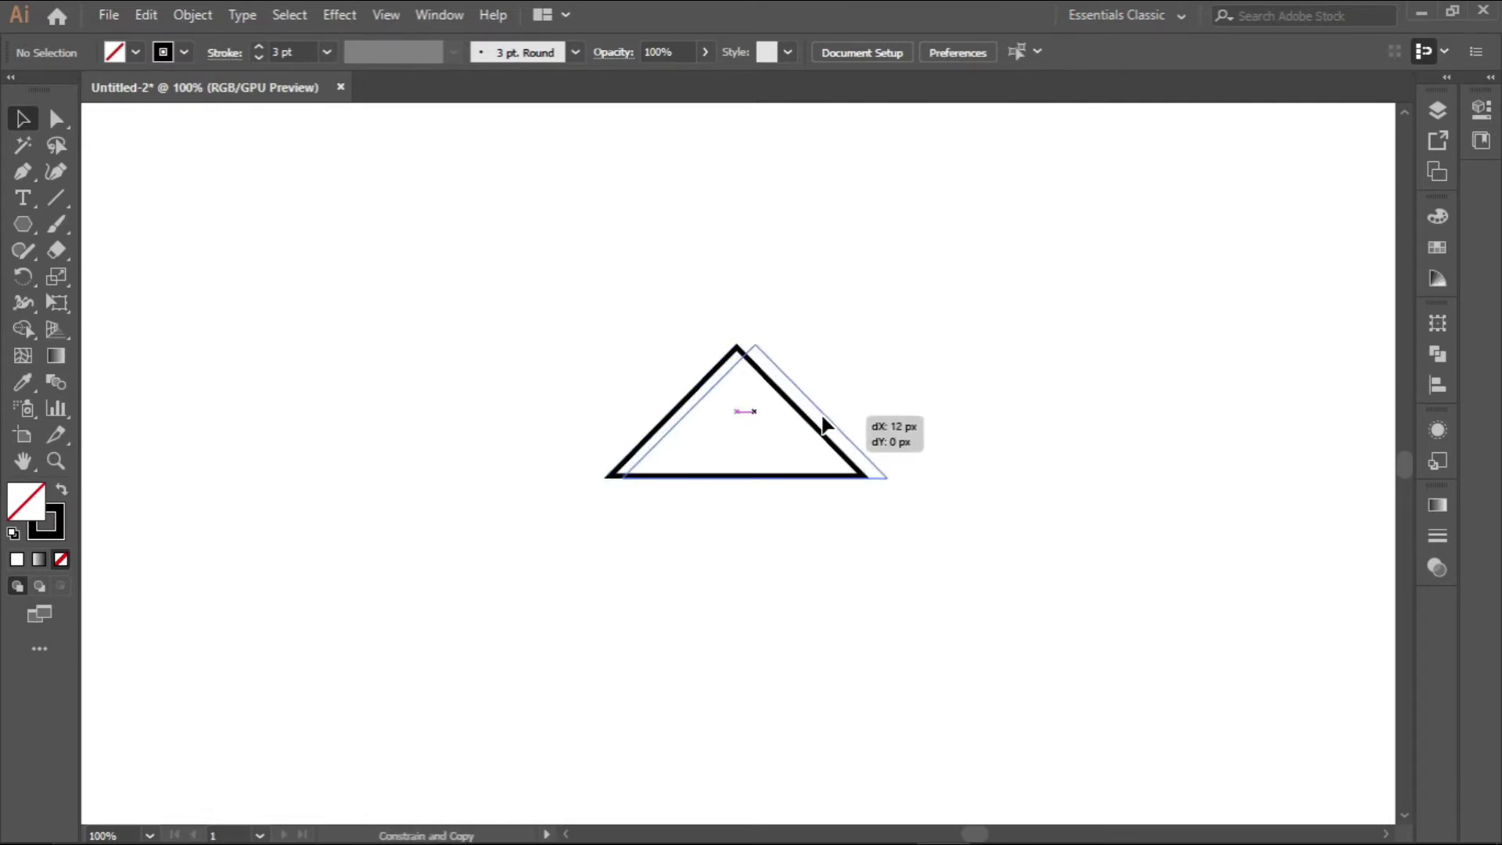
left_click_drag(823, 425, 922, 443)
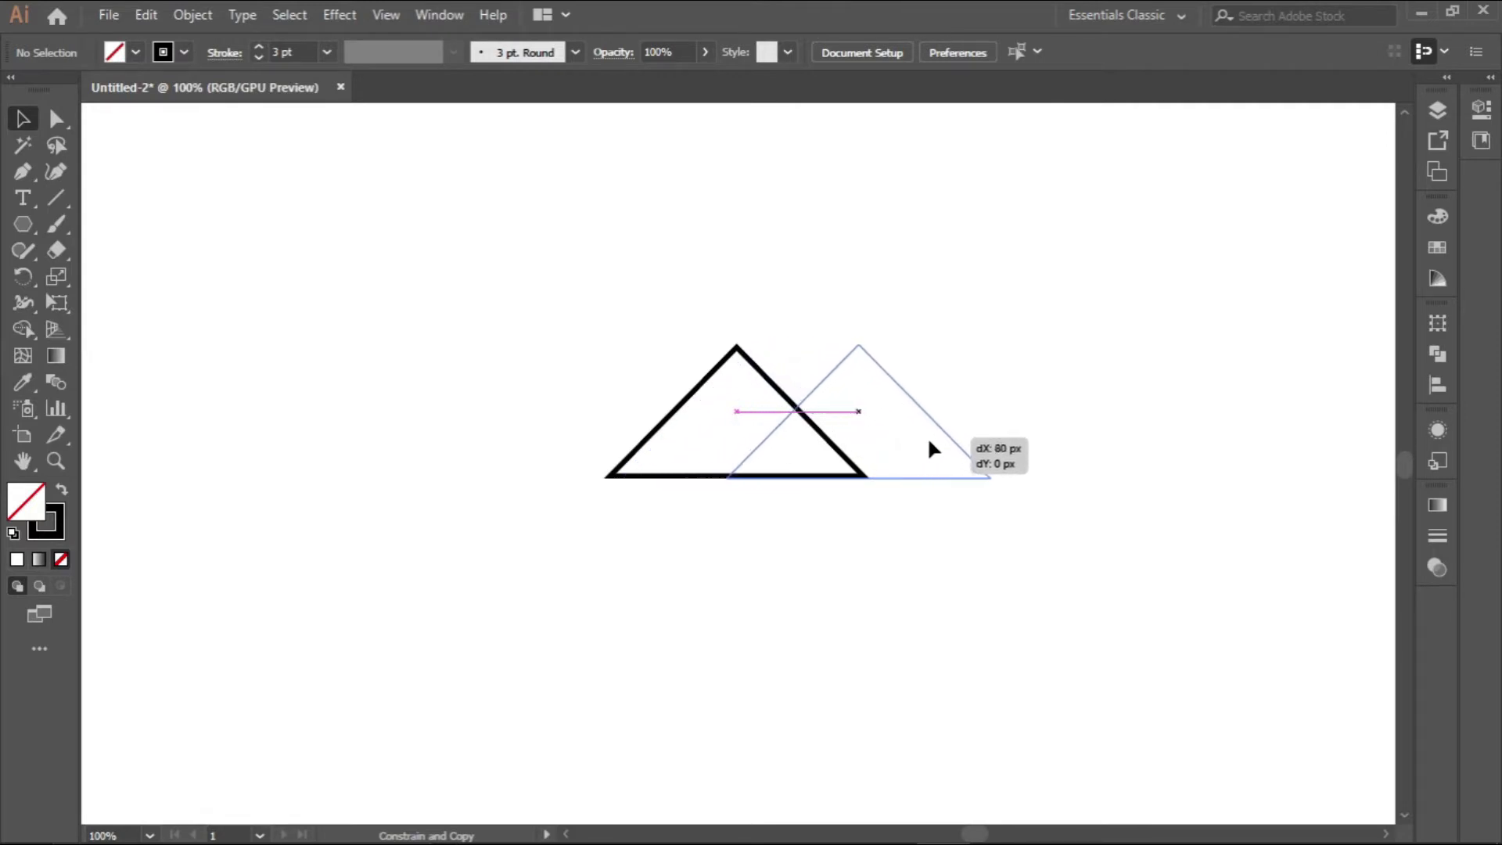
left_click_drag(930, 441, 937, 443)
scroll(987, 360, "up", 1)
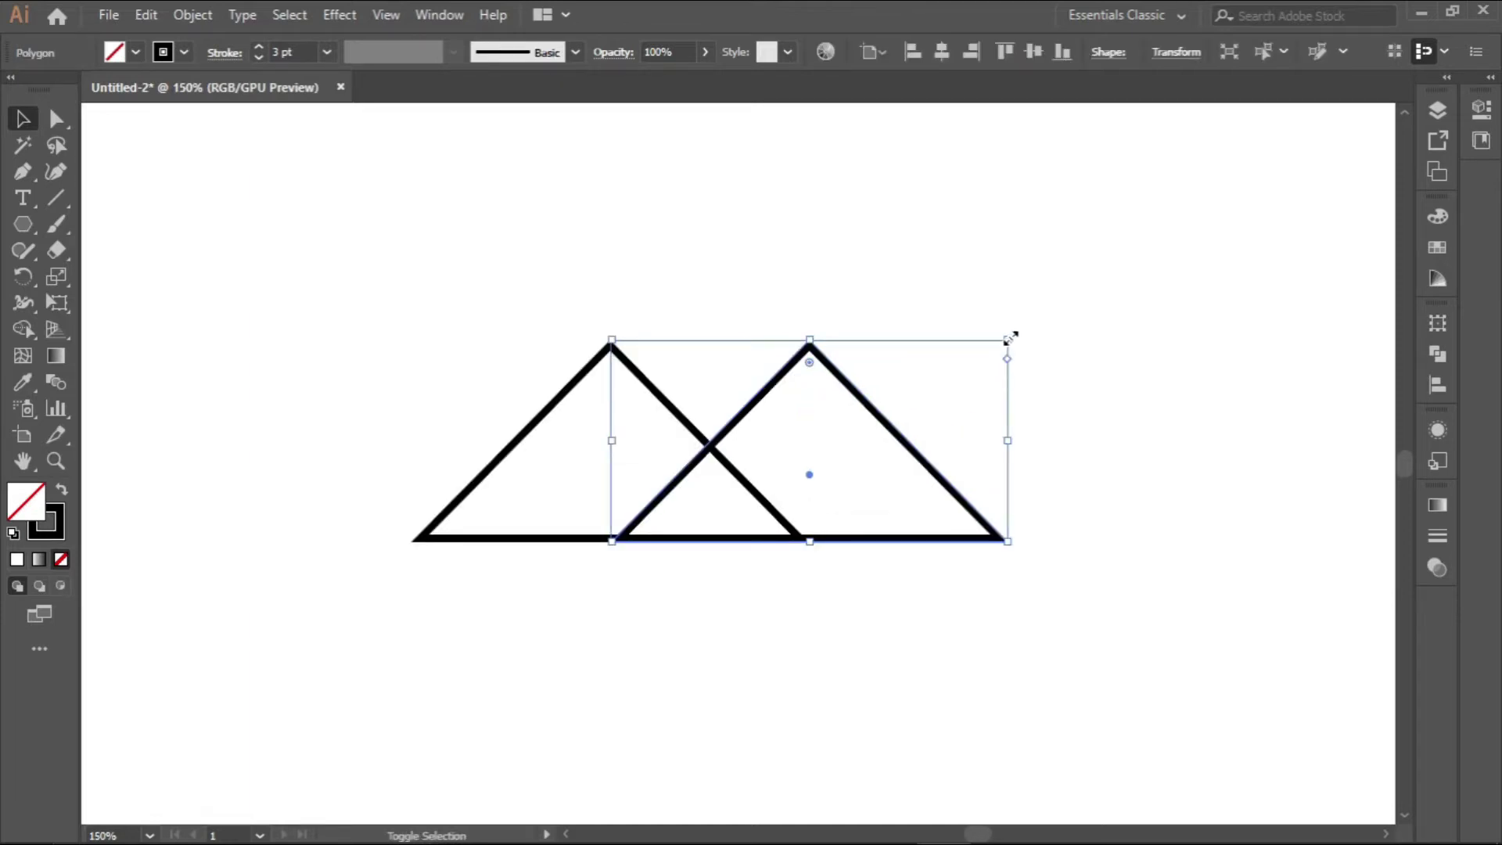
left_click_drag(1011, 338, 961, 360)
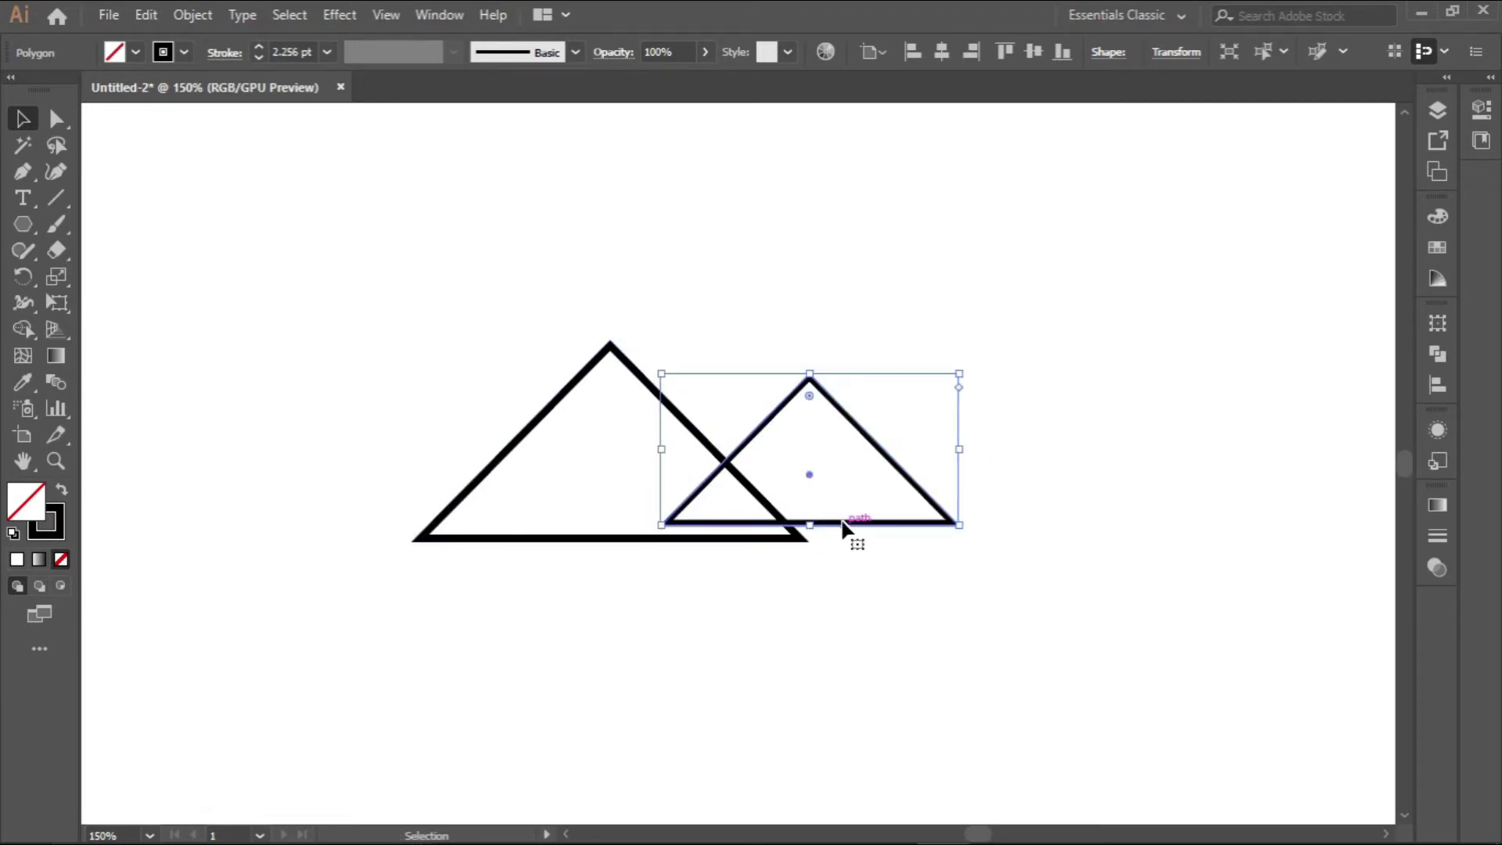
left_click_drag(843, 526, 843, 537)
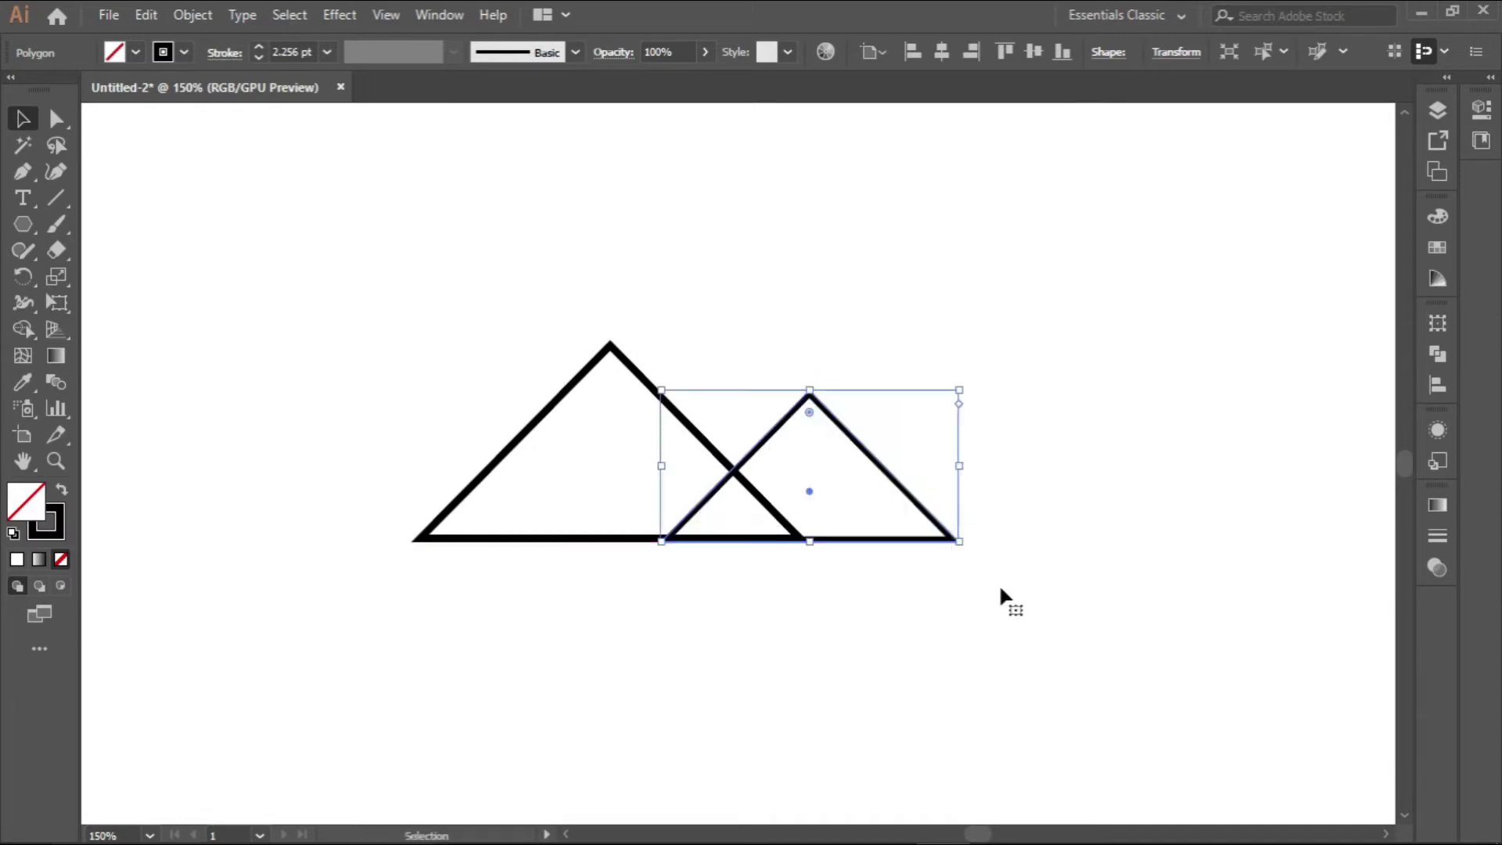
left_click(966, 611)
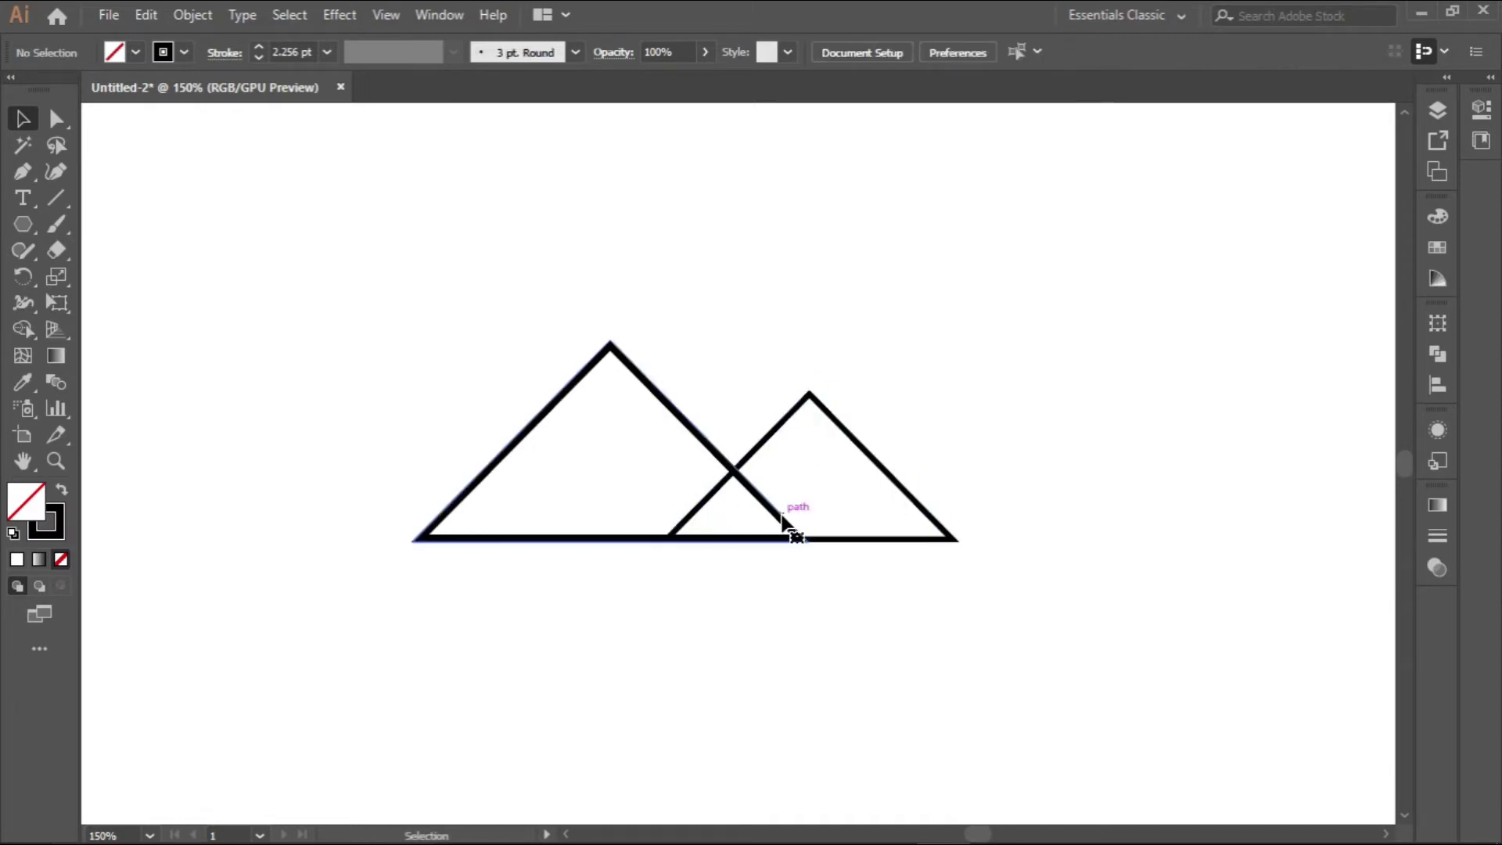
Copy the small triangle to the left of the tall triangle
scroll(685, 546, "up", 1)
scroll(687, 547, "down", 1)
left_click_drag(589, 546, 794, 581)
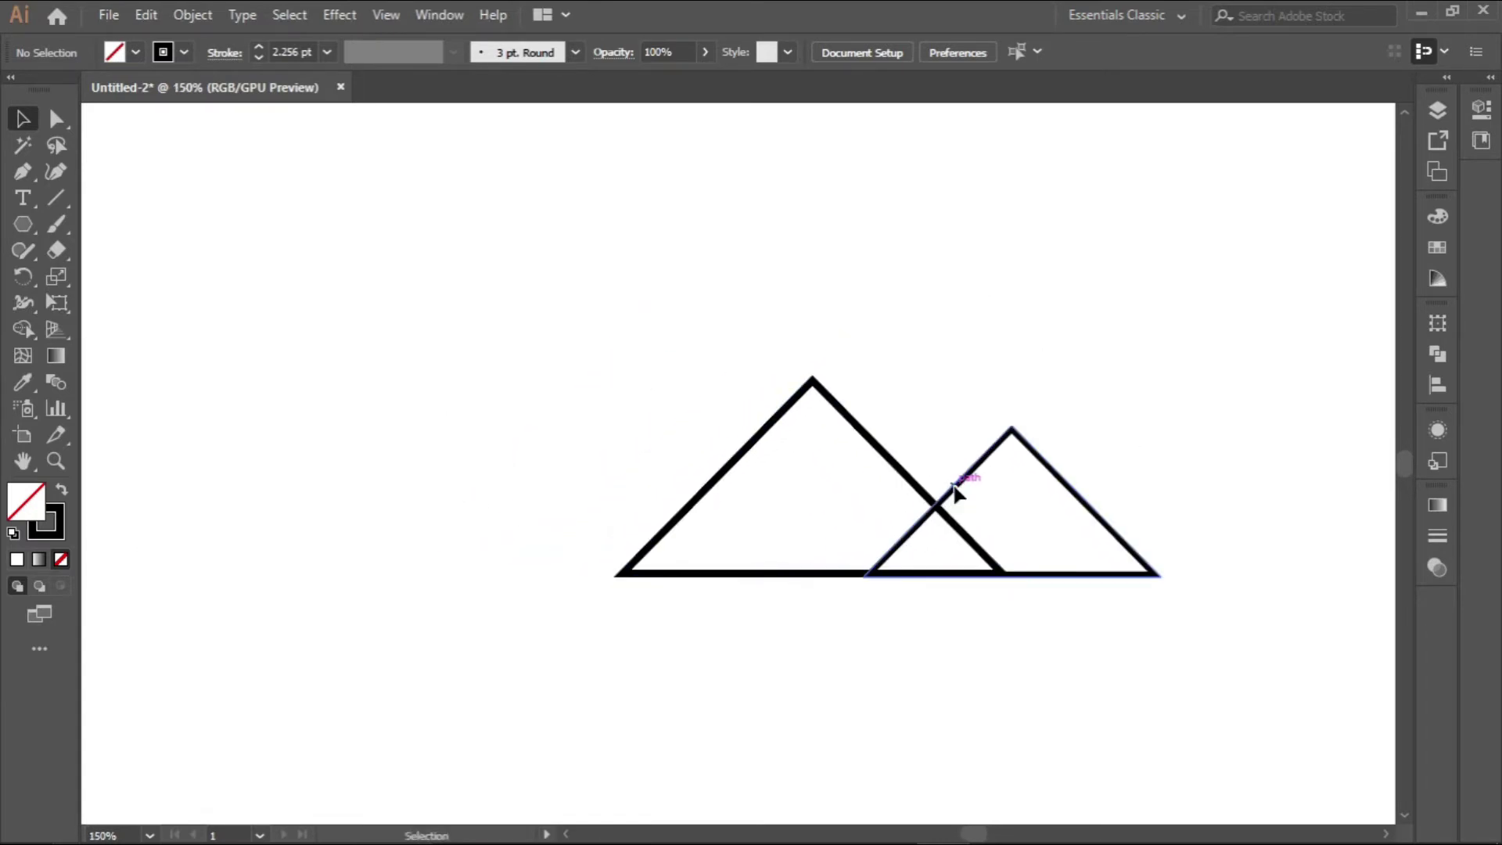
left_click_drag(956, 491, 564, 486)
left_click(855, 683)
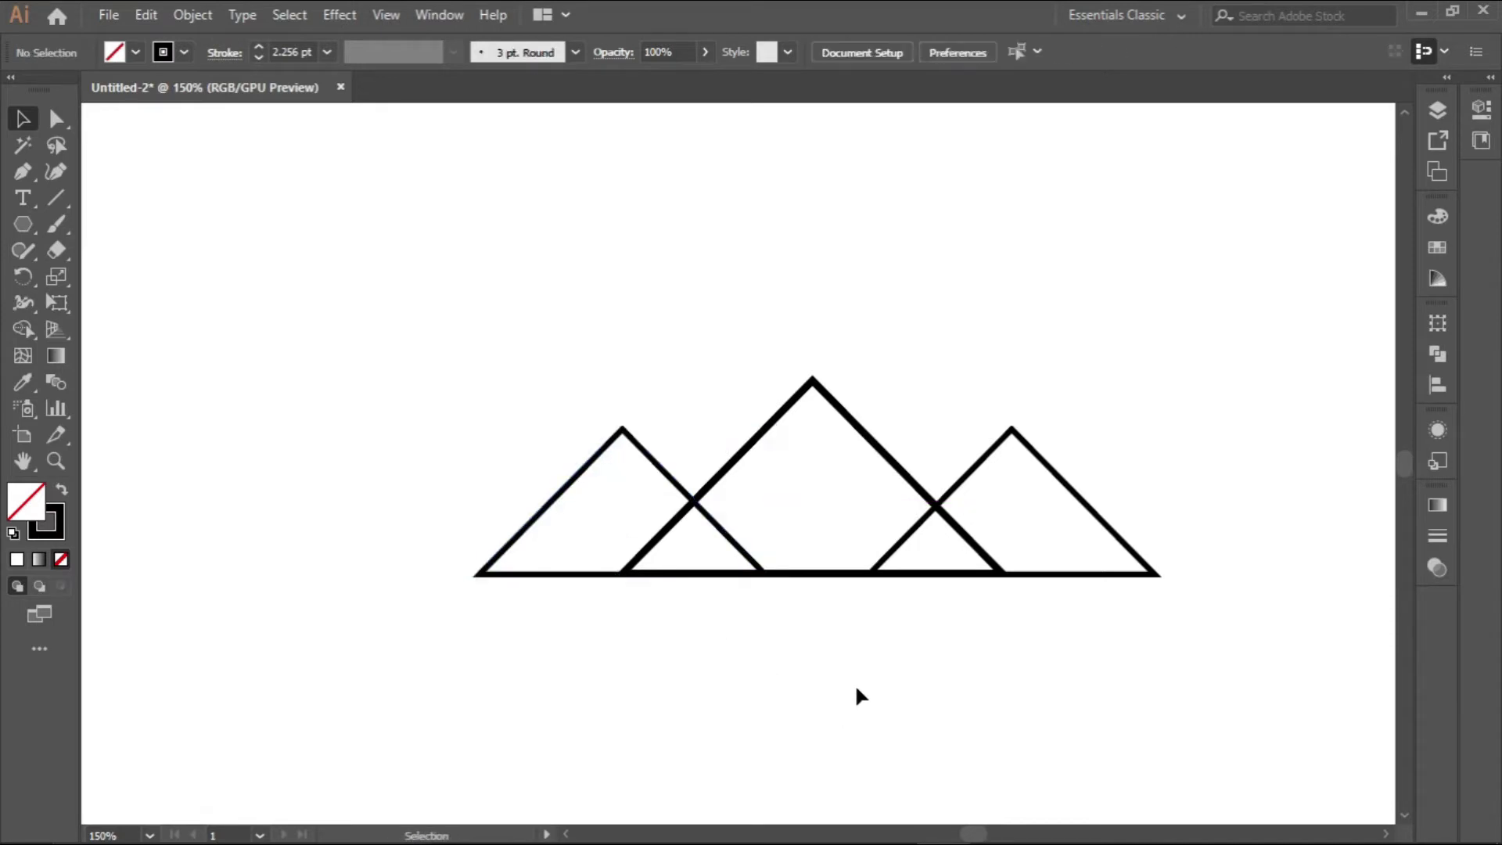
Nudge both small triangles slightly inward toward the tall triangle
scroll(888, 569, "up", 1)
left_click(893, 555)
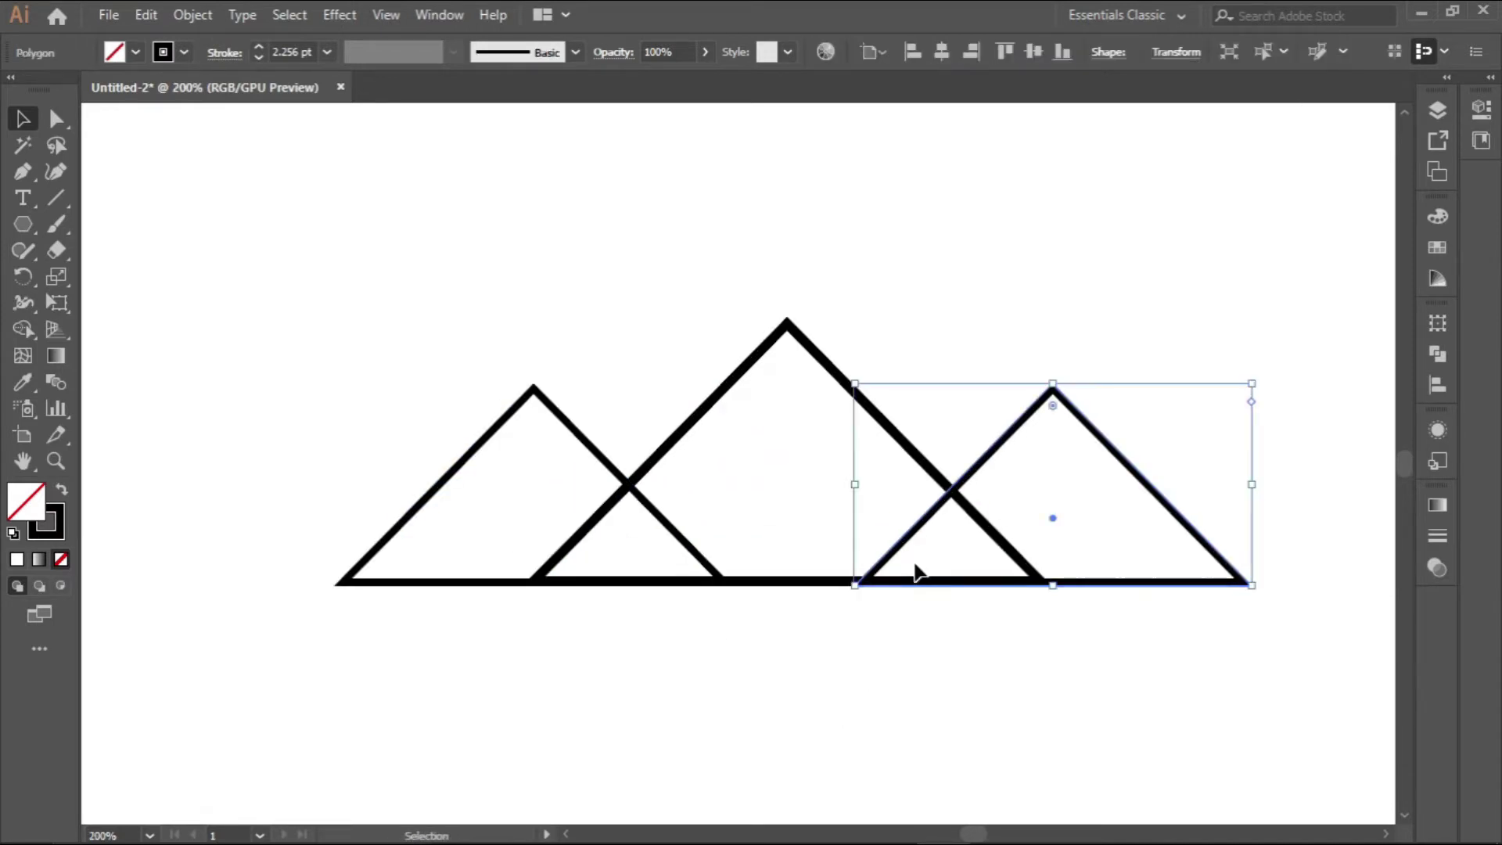
key("Left")
key("Left")
key("Left")
key("Left")
key("Left")
key("Left")
key("Left")
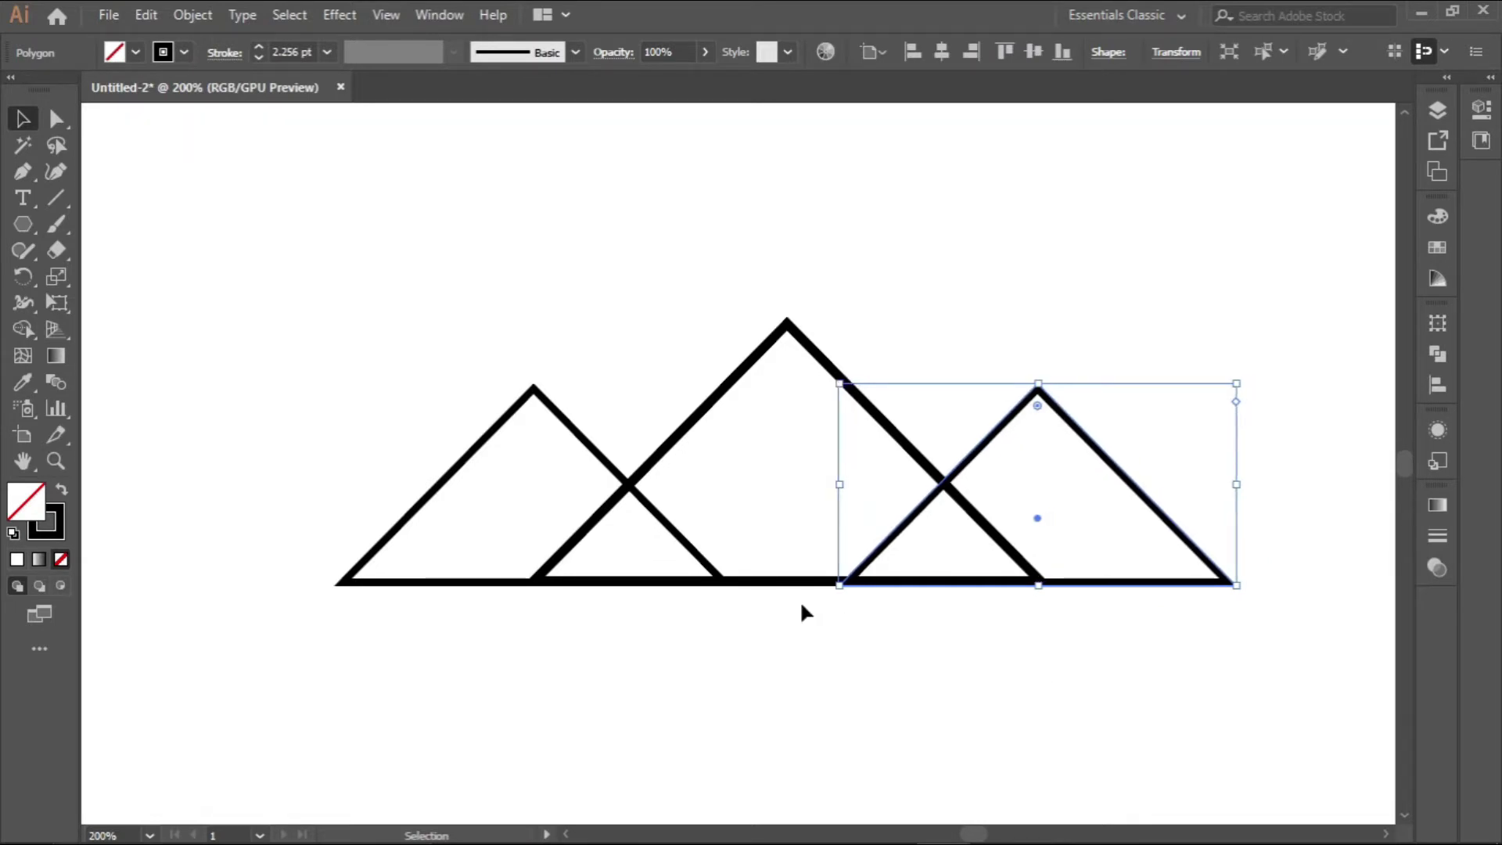
left_click(678, 538)
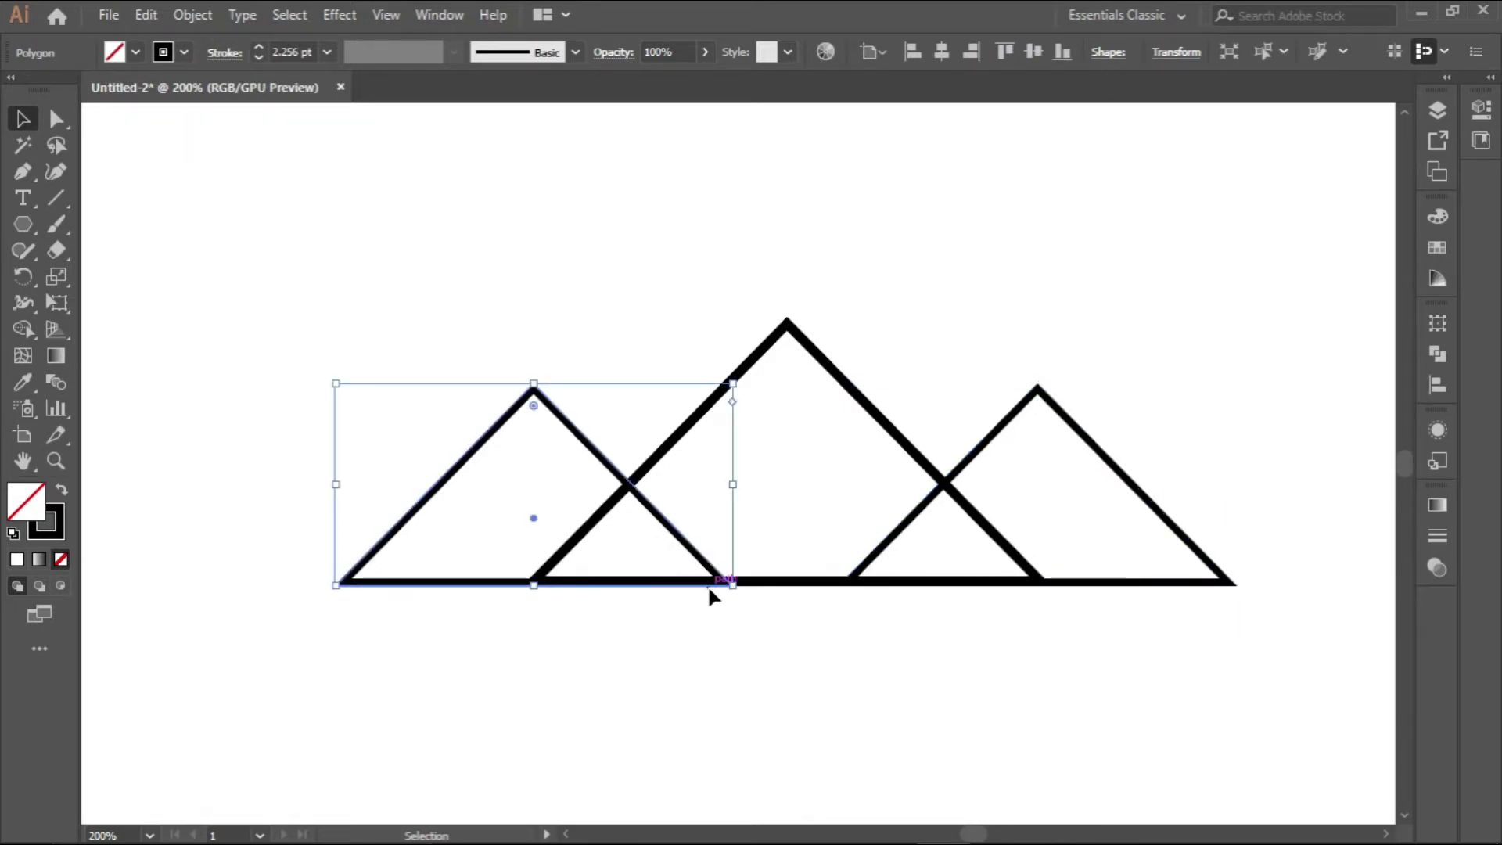
key("Right")
key("Right")
key("Right")
key("Right")
key("Right")
key("Right")
key("Right")
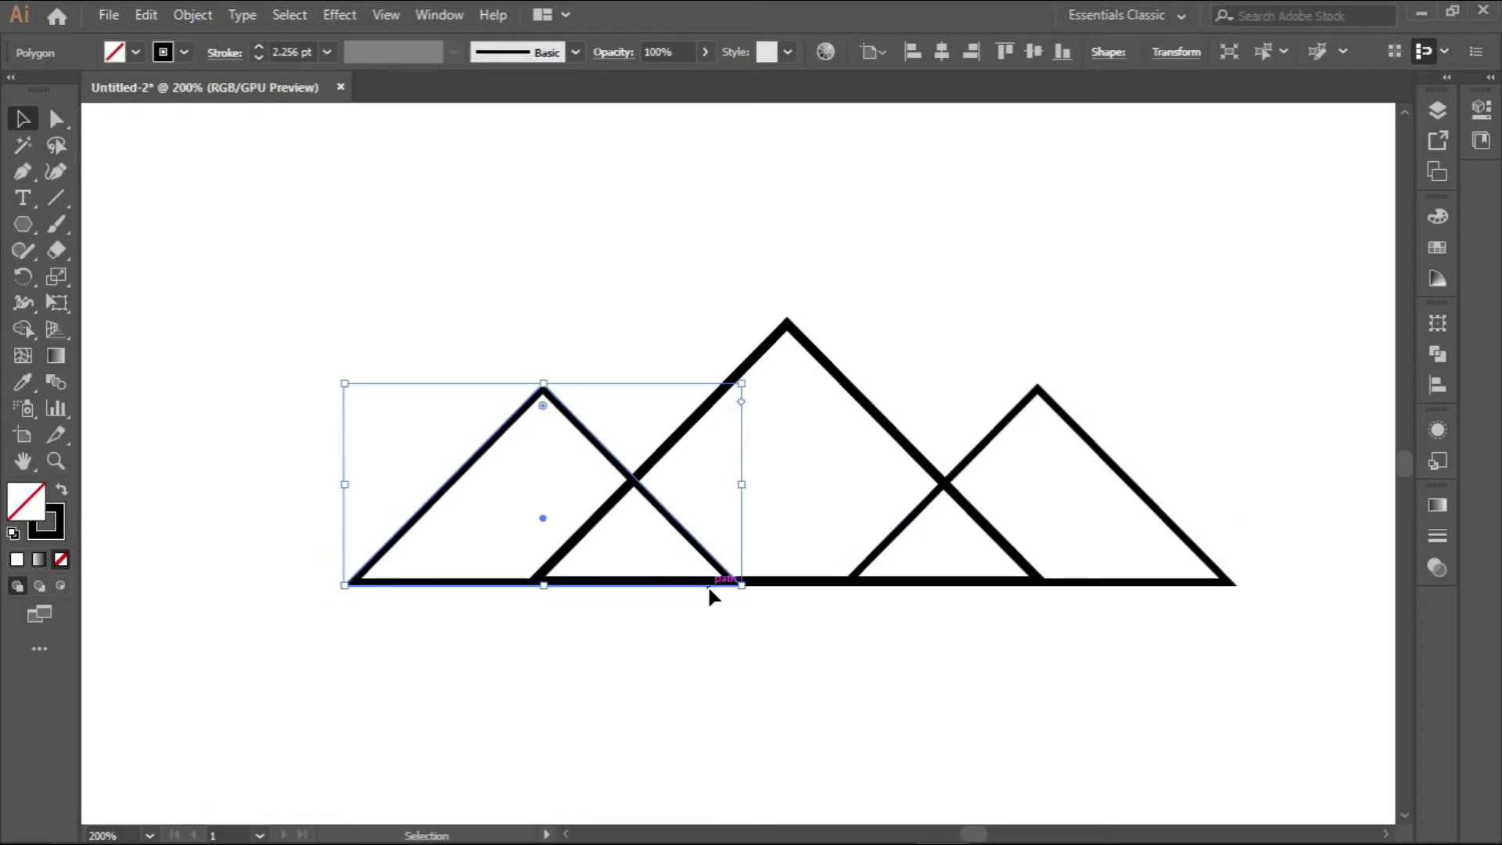
key("Right")
key("Right")
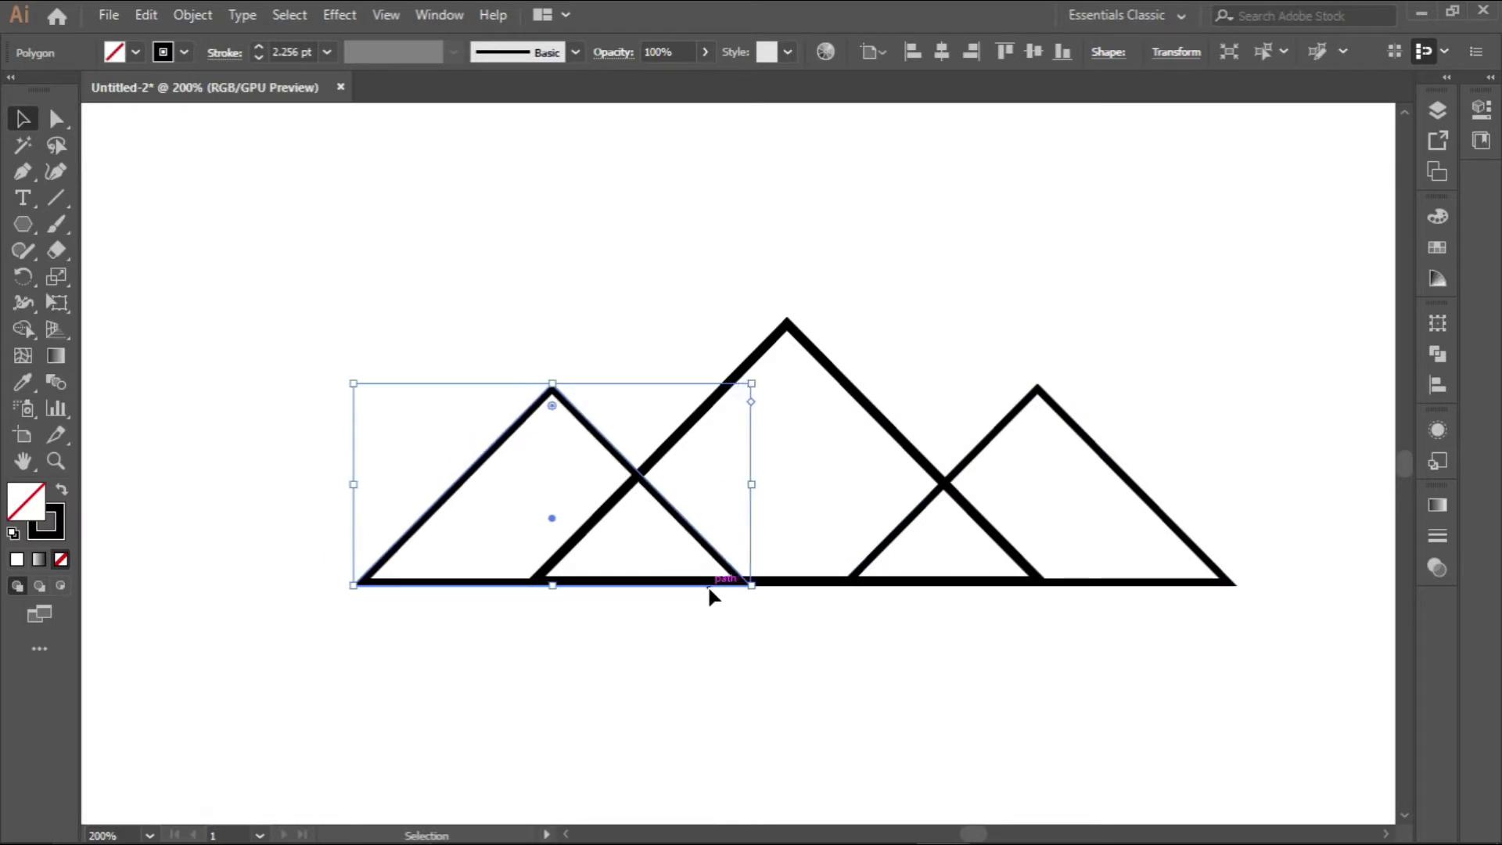
scroll(548, 411, "down", 2)
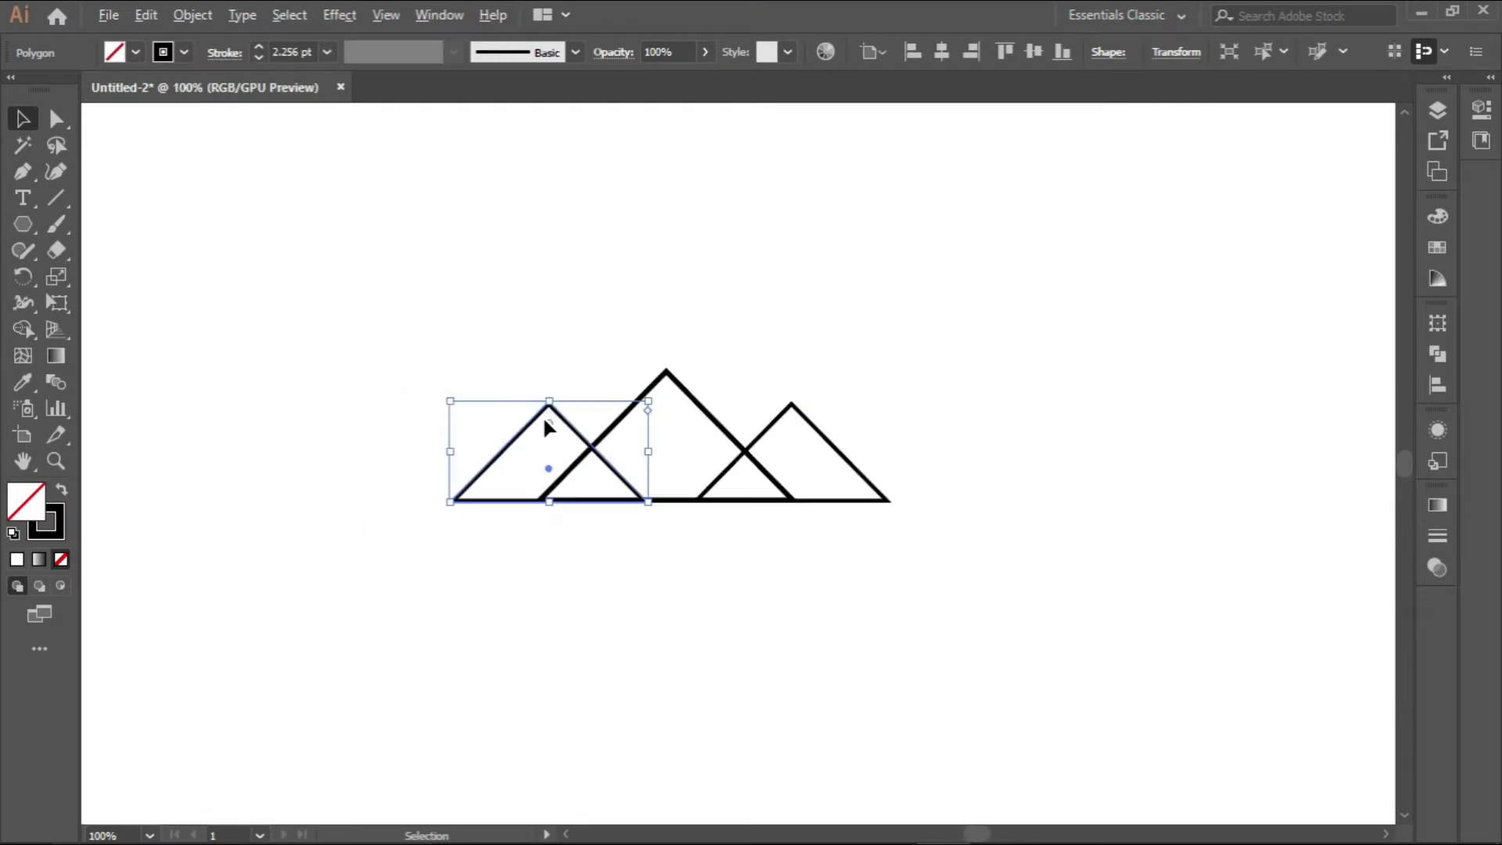
Shrink the left triangle, delete the right one, and duplicate the left copy to the right
left_click_drag(832, 479, 931, 512)
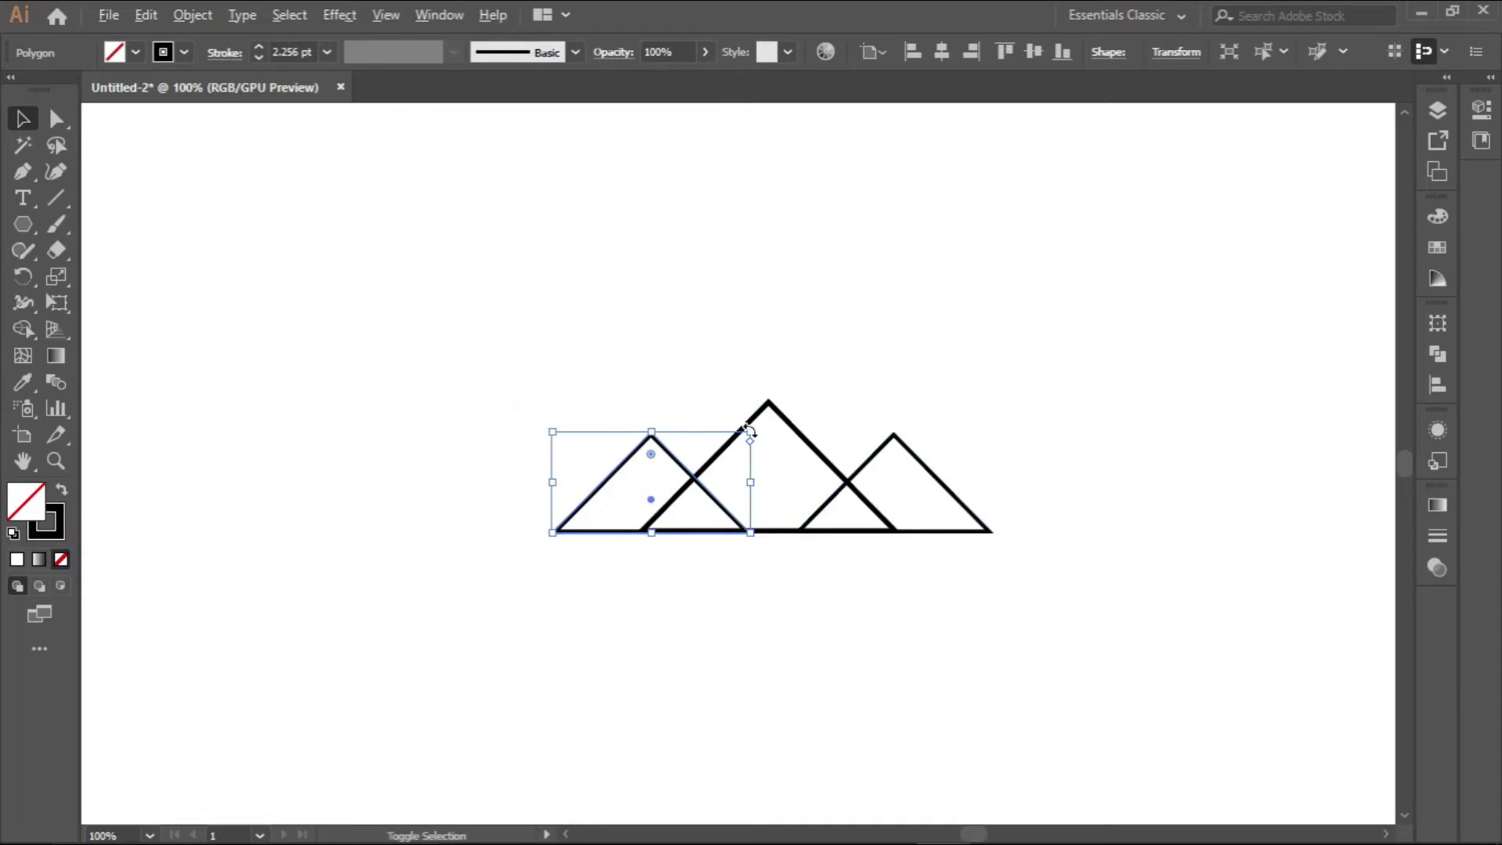
left_click_drag(749, 429, 726, 439)
scroll(653, 522, "up", 1)
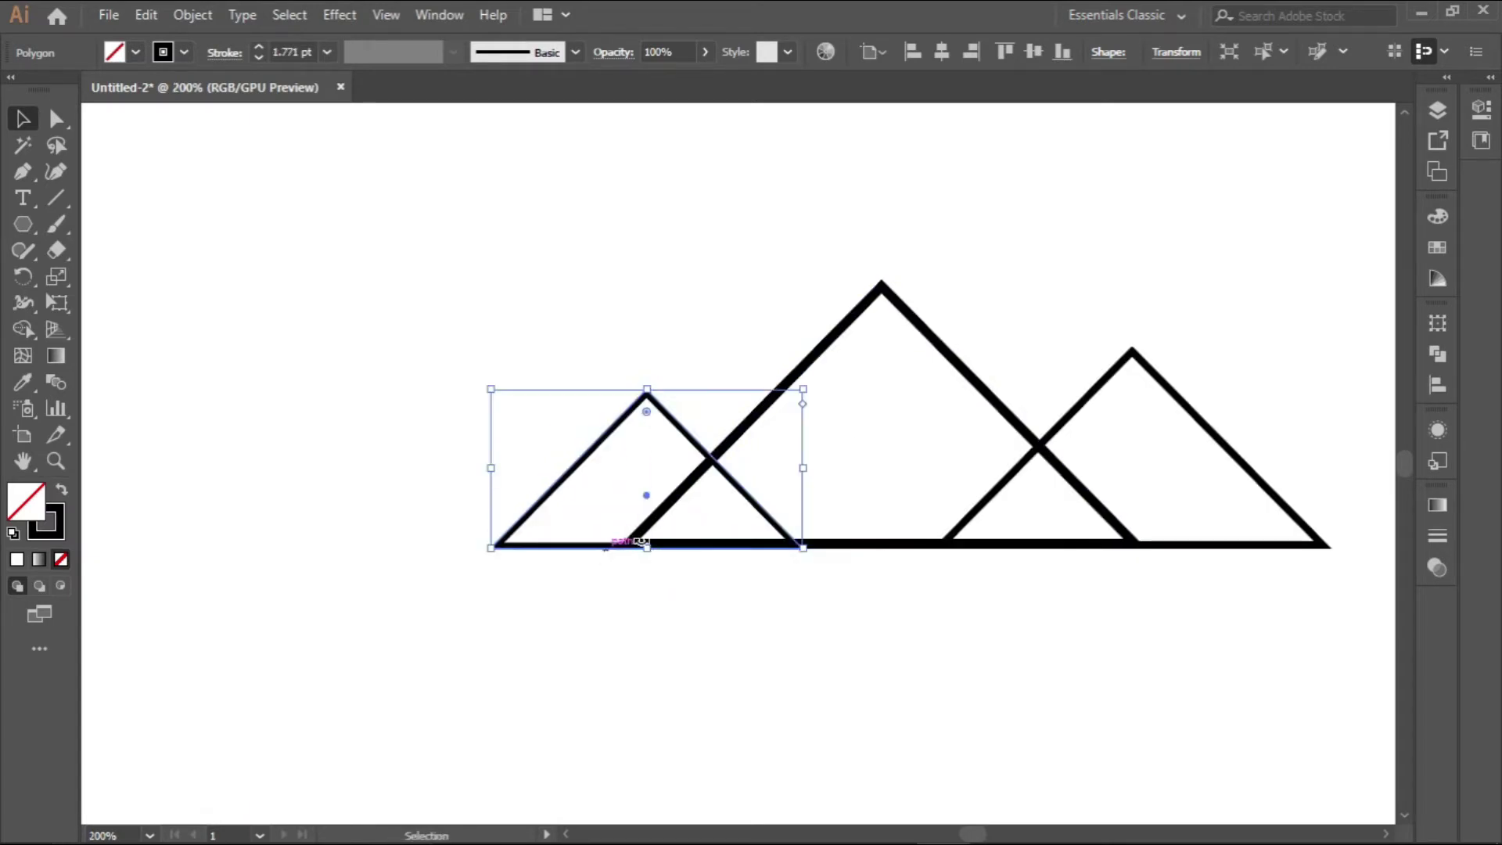
scroll(652, 548, "down", 1)
left_click(967, 446)
key("Delete")
mouse_move(730, 523)
left_mouse_down()
mouse_move(1109, 543)
mouse_move(747, 524)
mouse_move(735, 510)
left_mouse_up()
Set both small triangles' strokes to 3 pt
left_click(259, 46)
left_click(973, 438)
left_click(259, 45)
left_click(723, 511)
Position the small triangles symmetrically around the tall middle triangle
left_click_drag(896, 520, 886, 520)
left_click(919, 618)
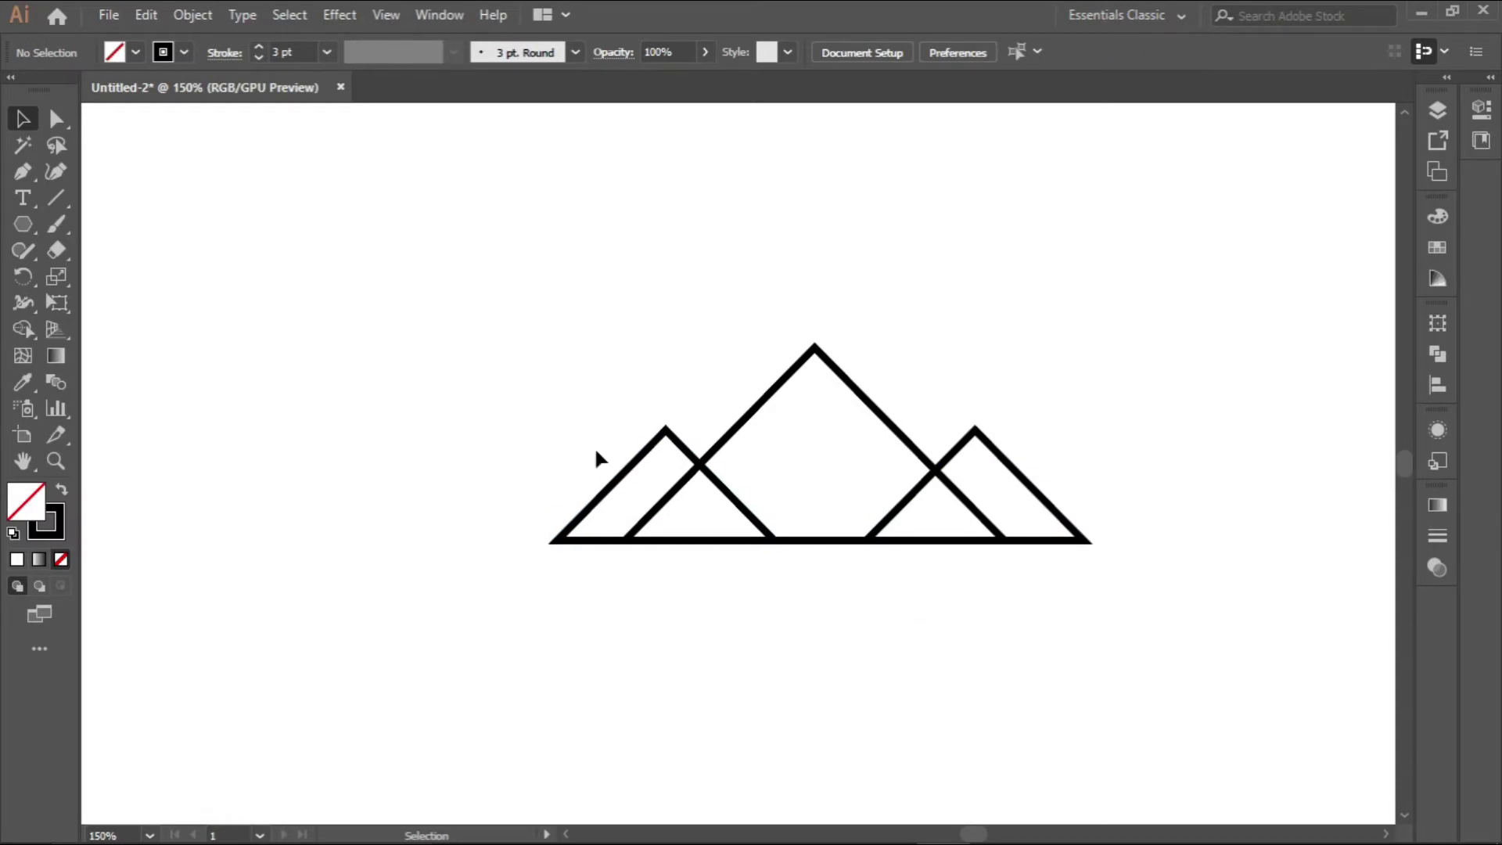
mouse_move(504, 288)
left_mouse_down()
mouse_move(1037, 653)
mouse_move(1161, 692)
left_mouse_up()
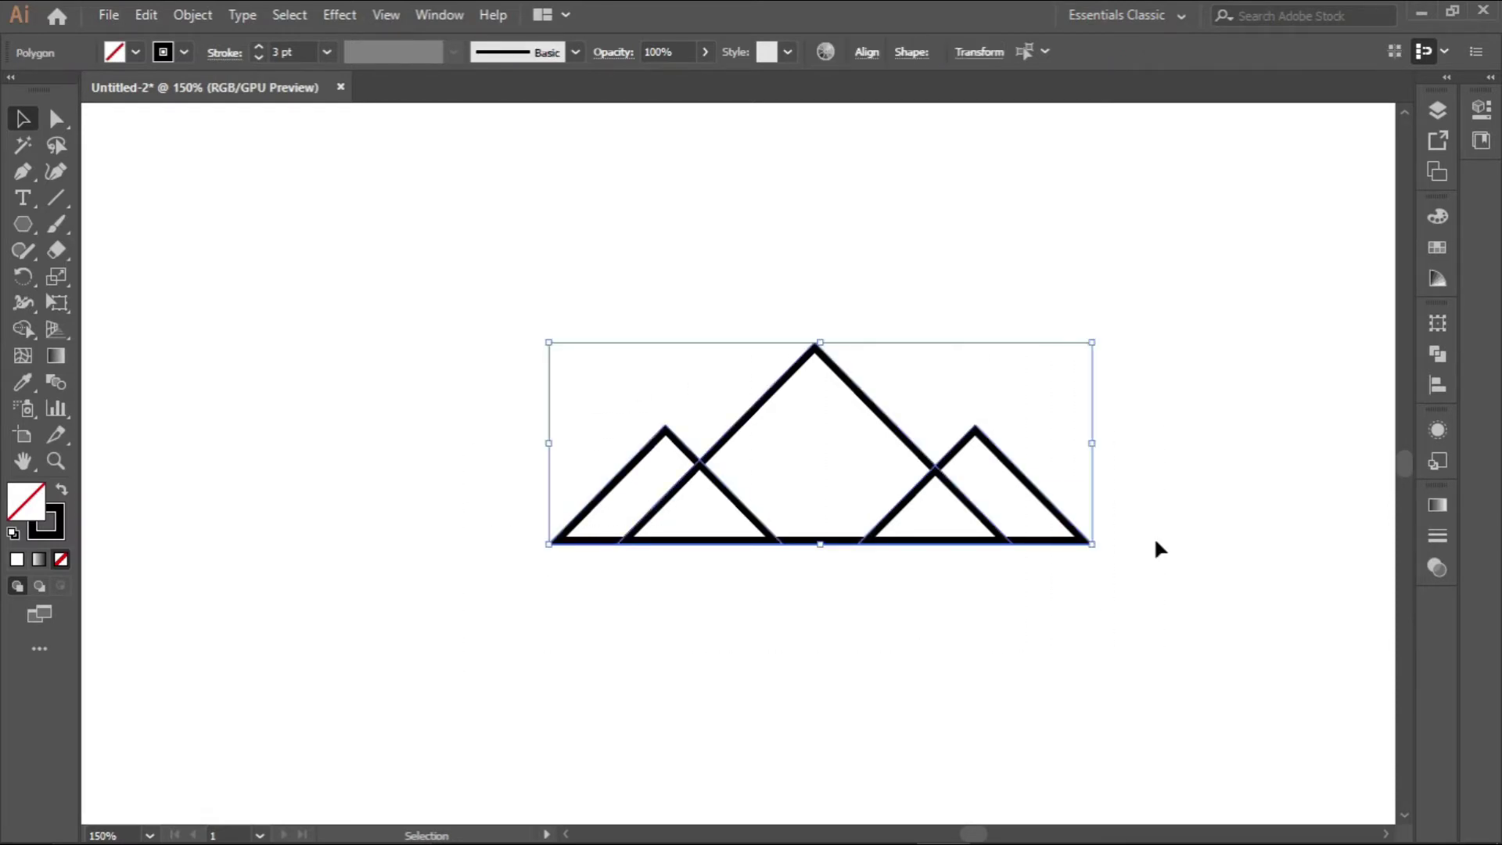
left_click(626, 661)
left_click(585, 545)
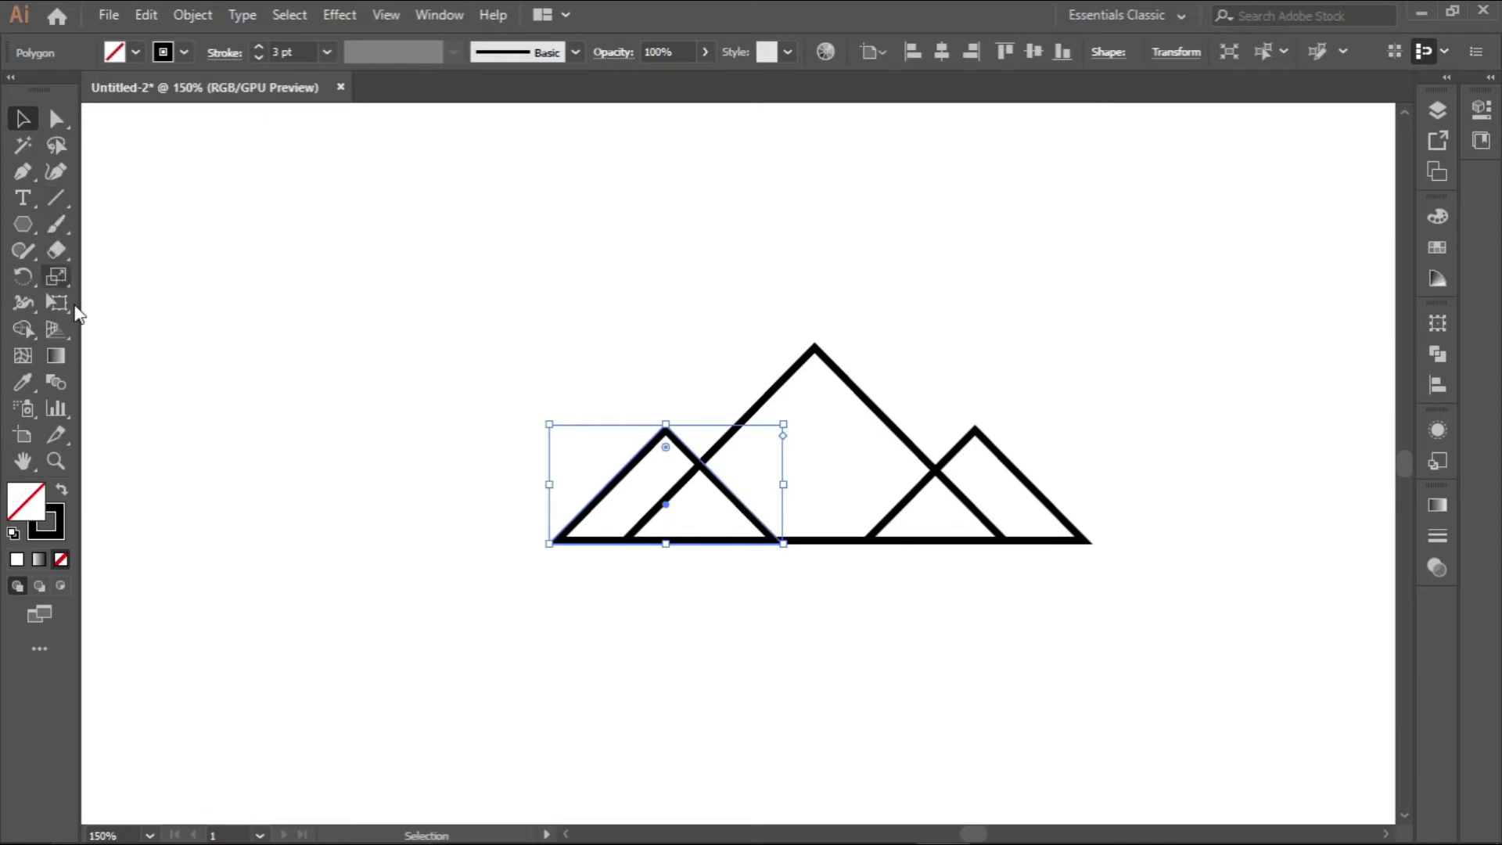
Cut the left triangle at its bottom corners with Scissors and delete its base
left_click(56, 251)
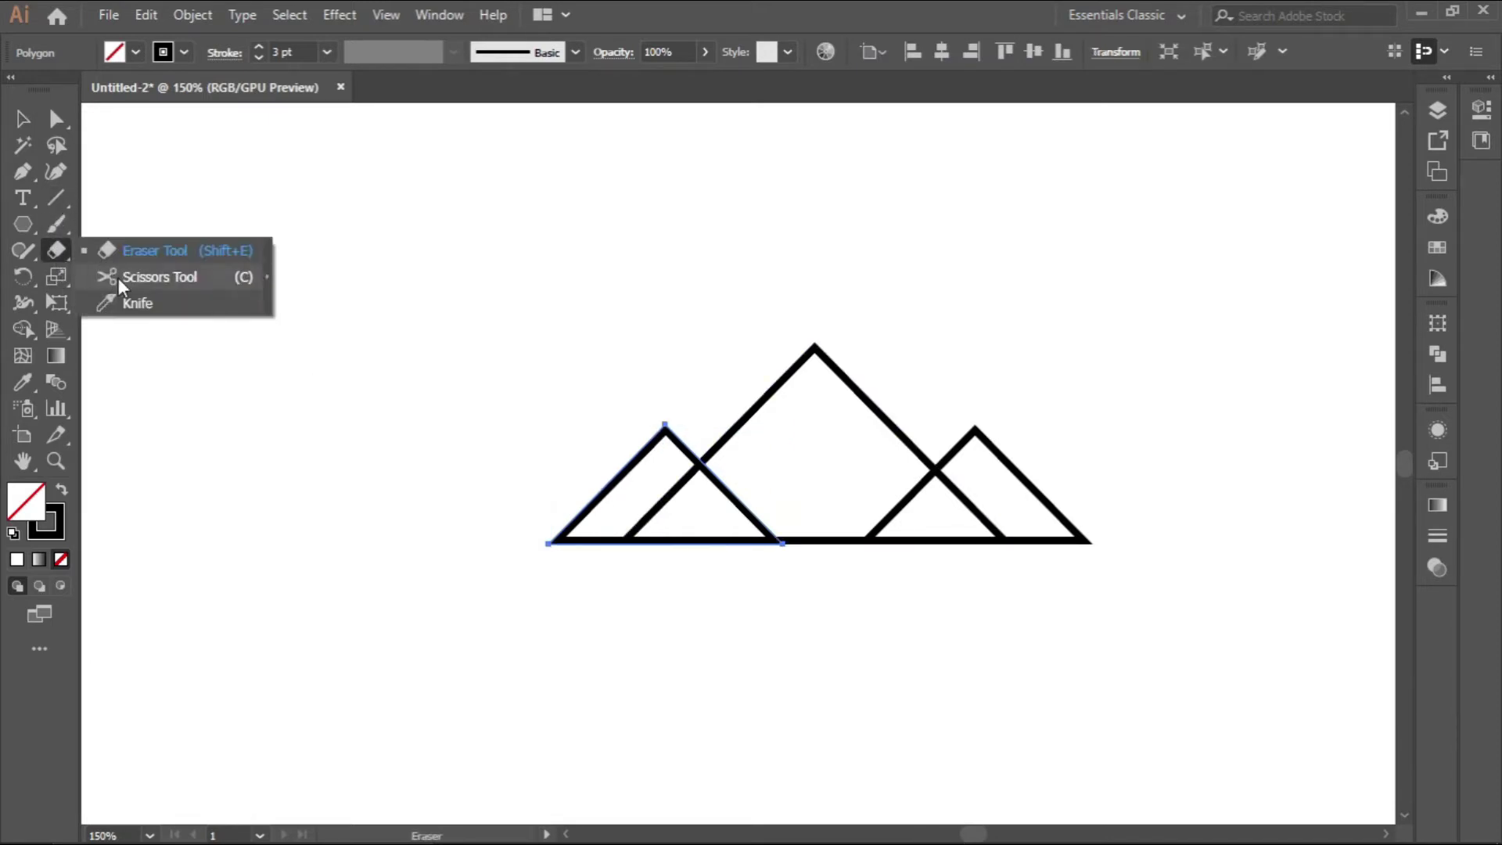
left_click(157, 277)
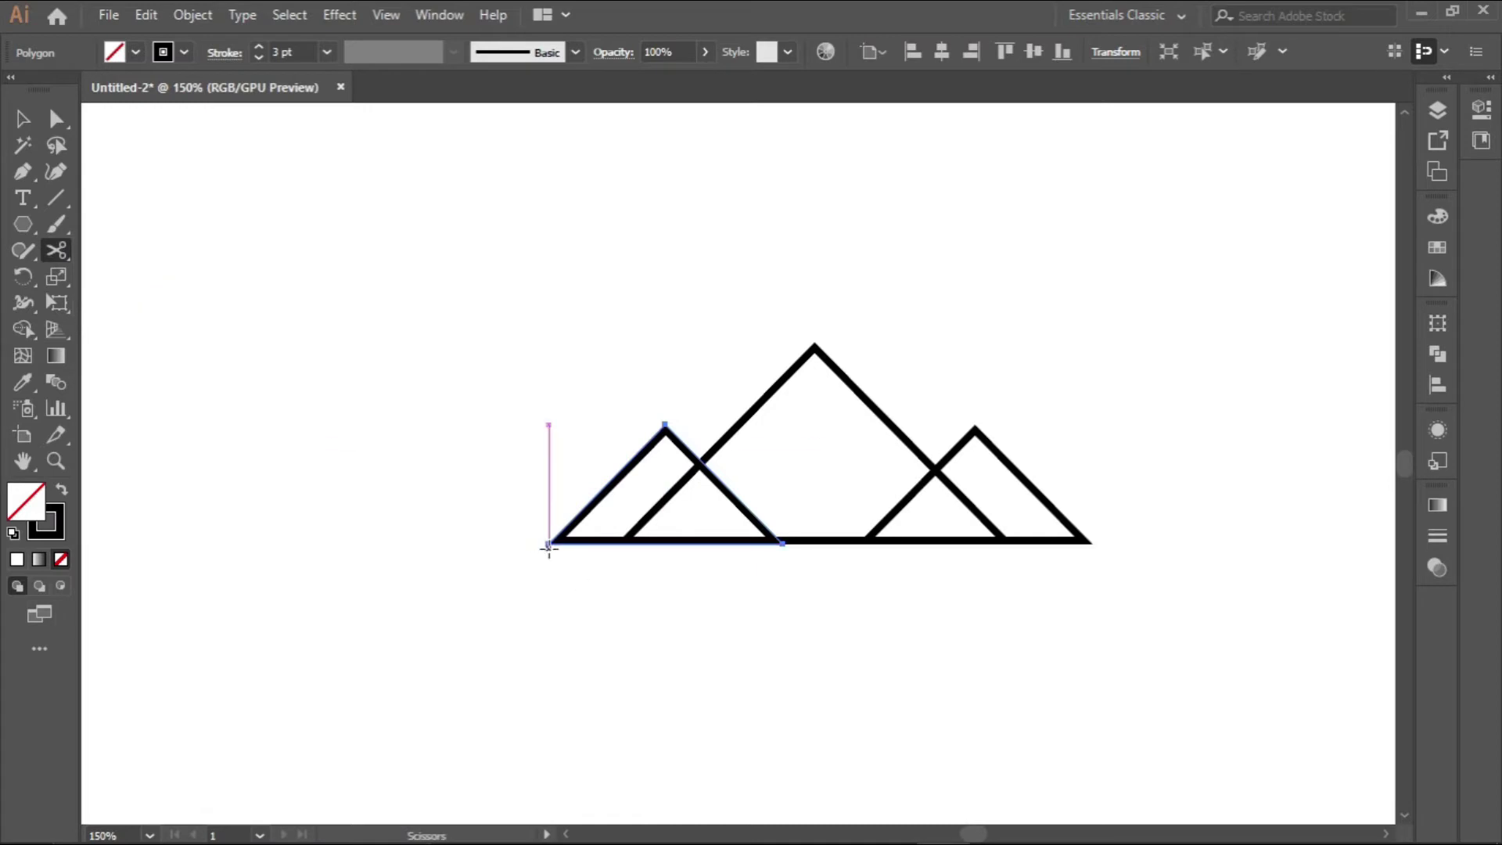
scroll(550, 544, "up", 4)
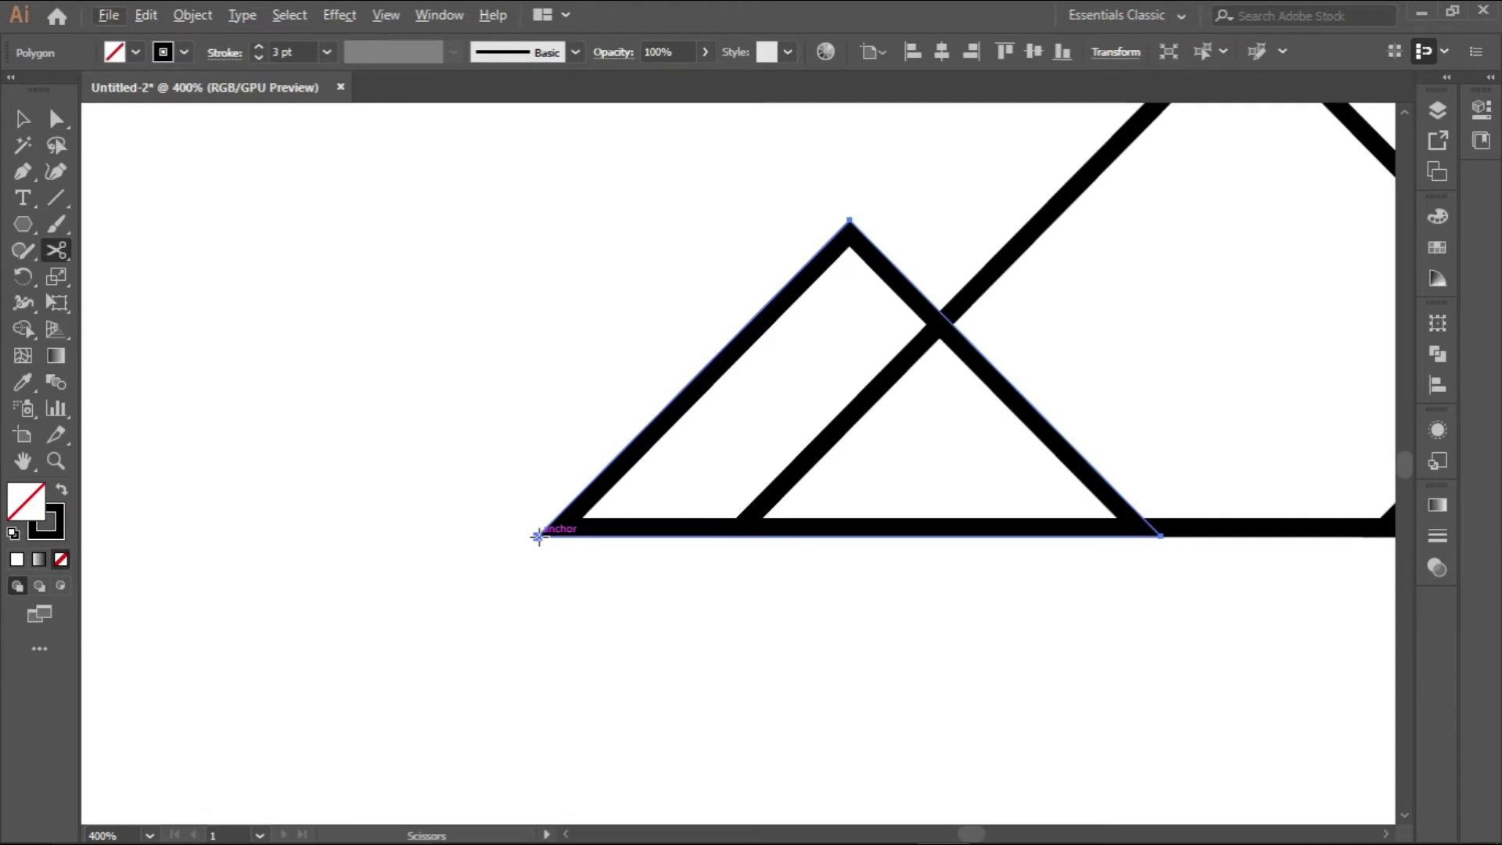
left_click(539, 537)
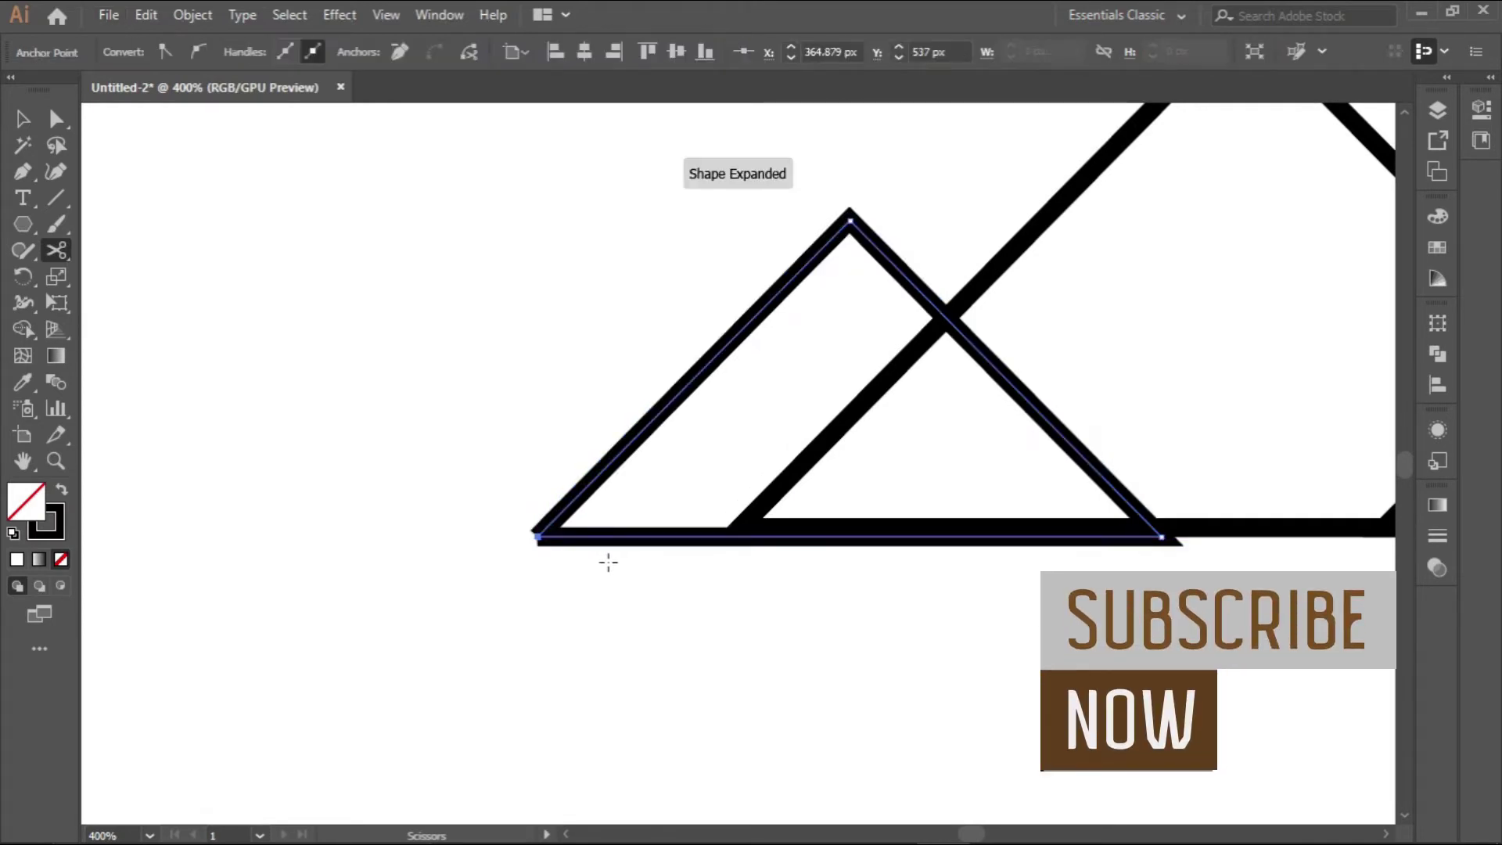
left_click(1162, 537)
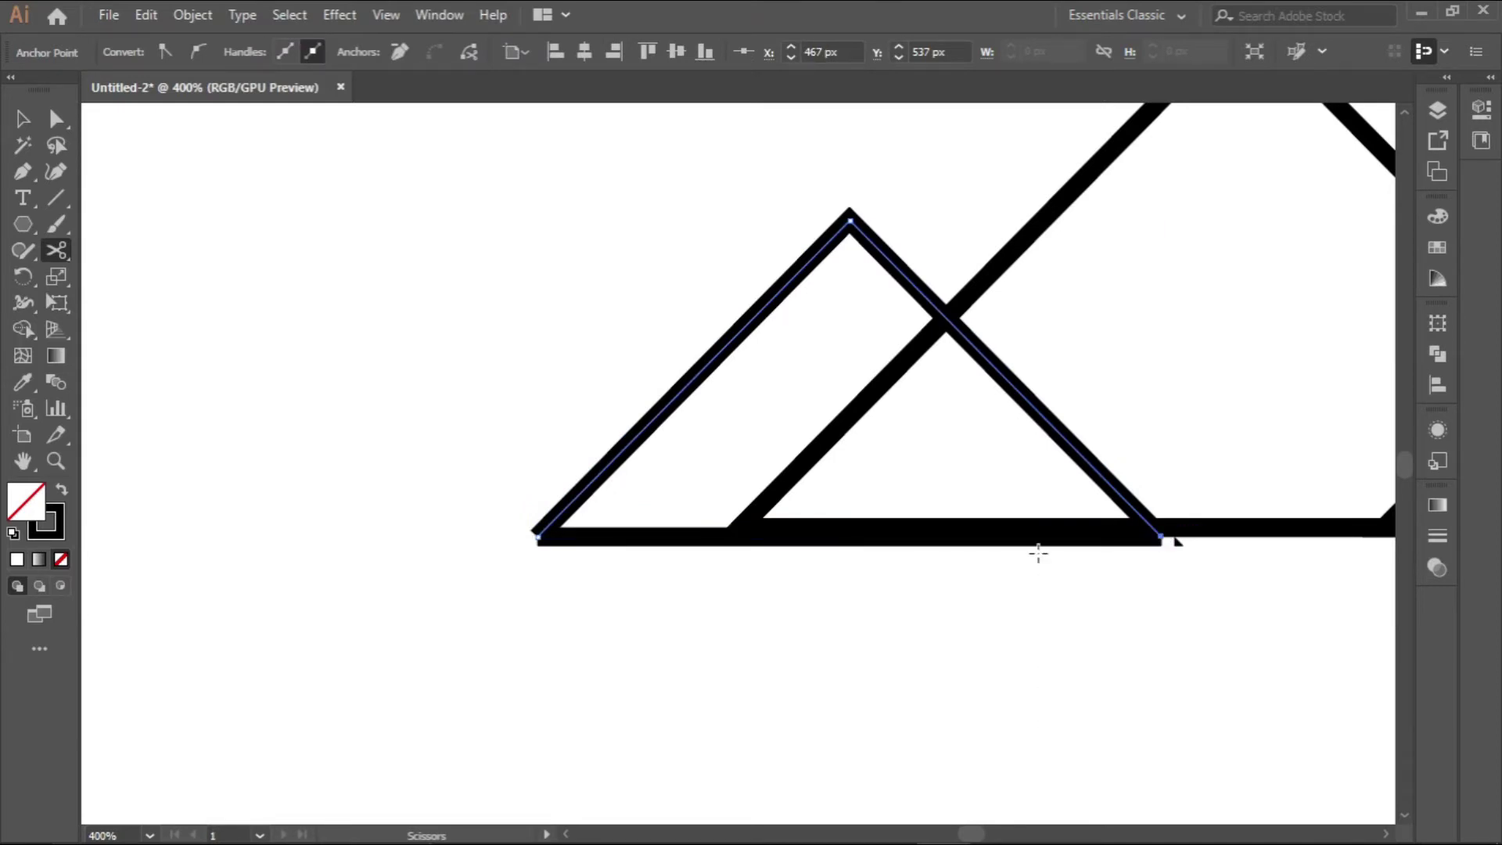
left_click(23, 118)
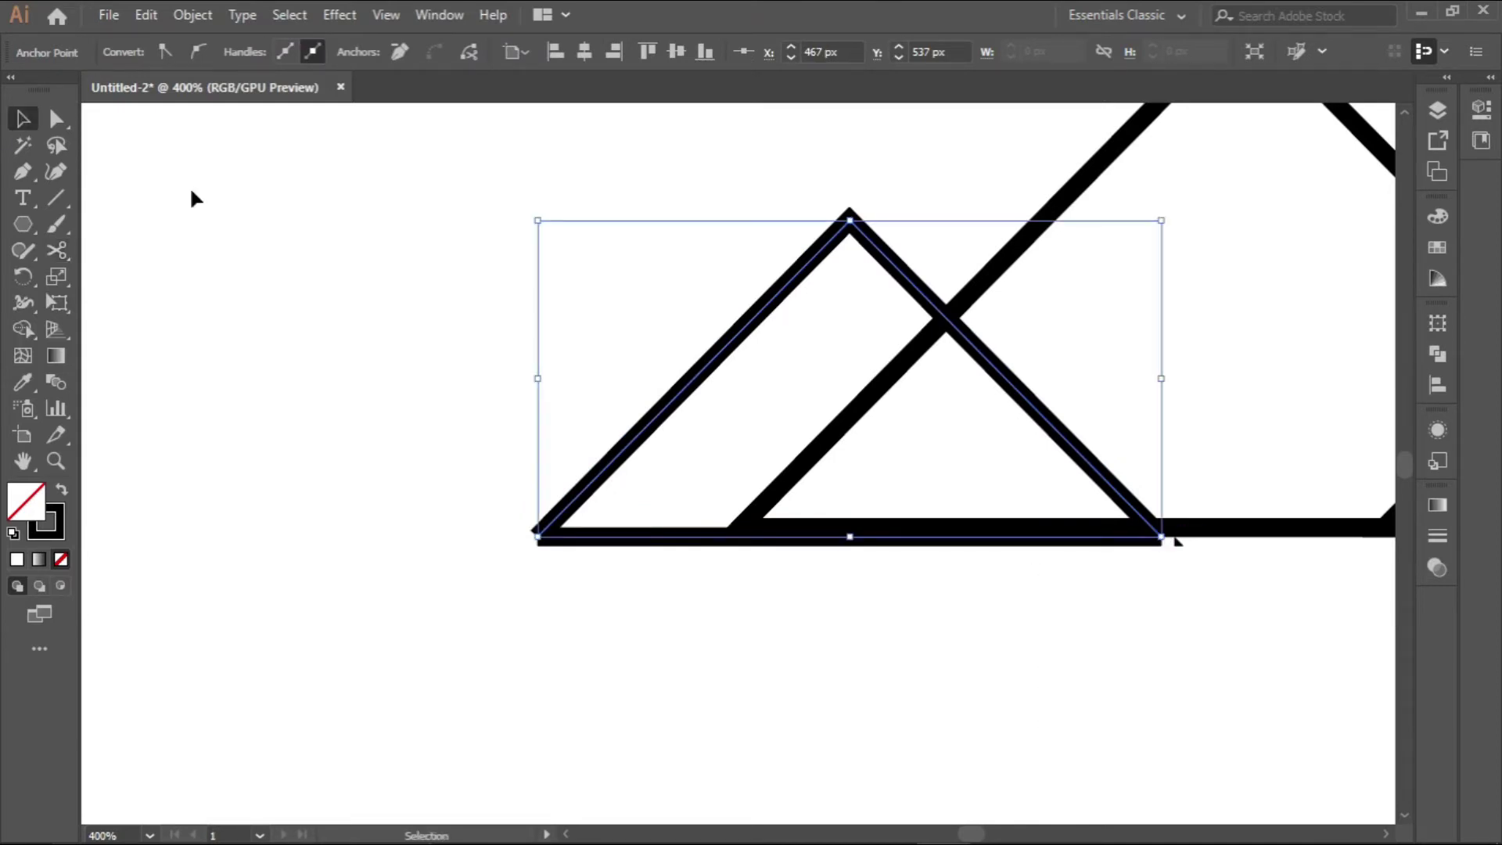
left_click(815, 572)
left_click(661, 538)
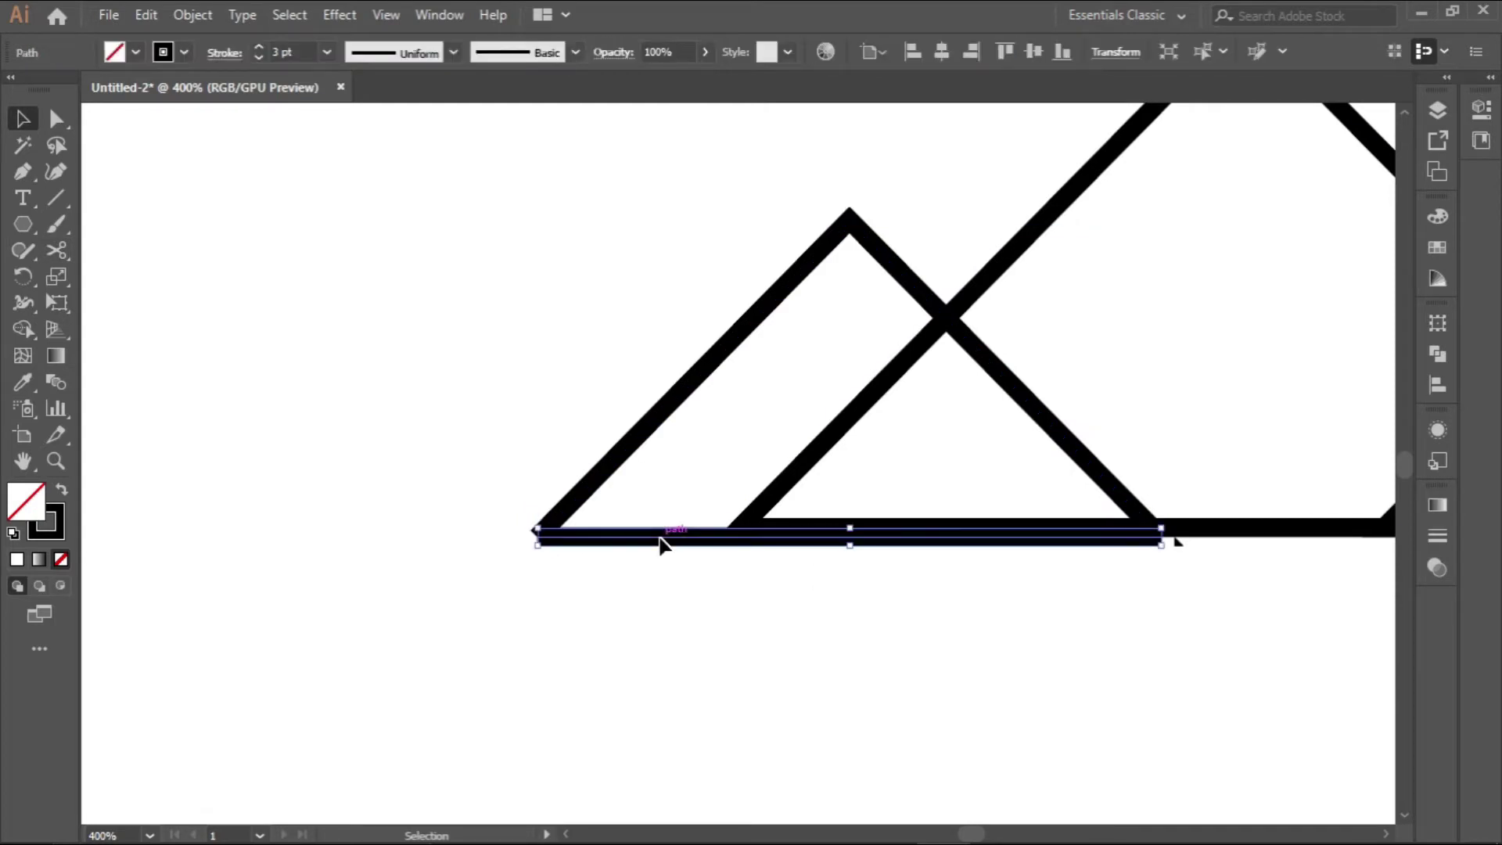
key("Delete")
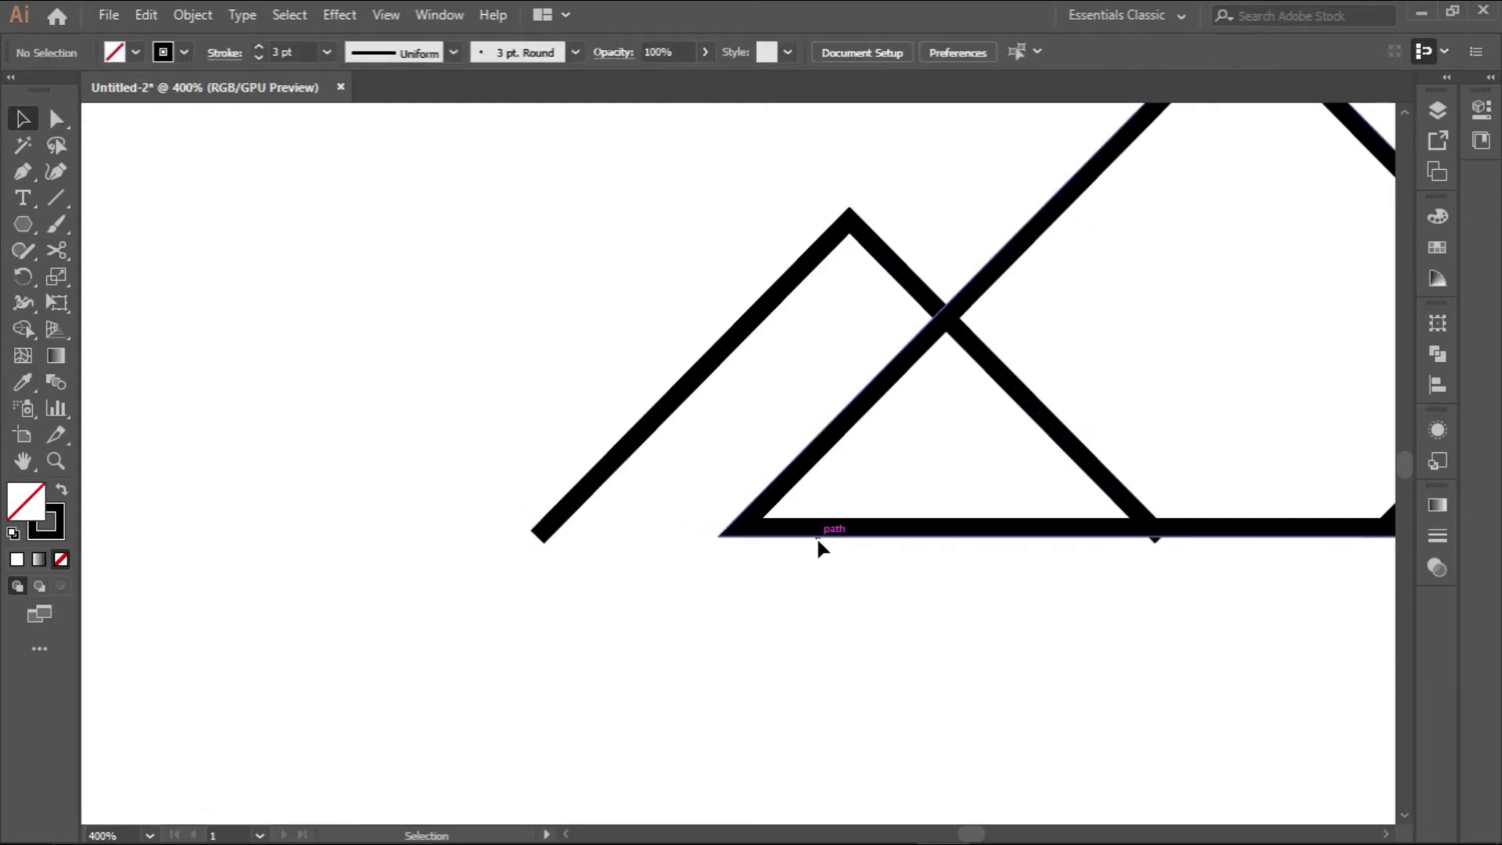
Cut the tall triangle at its bottom corners and delete its base
left_click(815, 537)
left_click(56, 249)
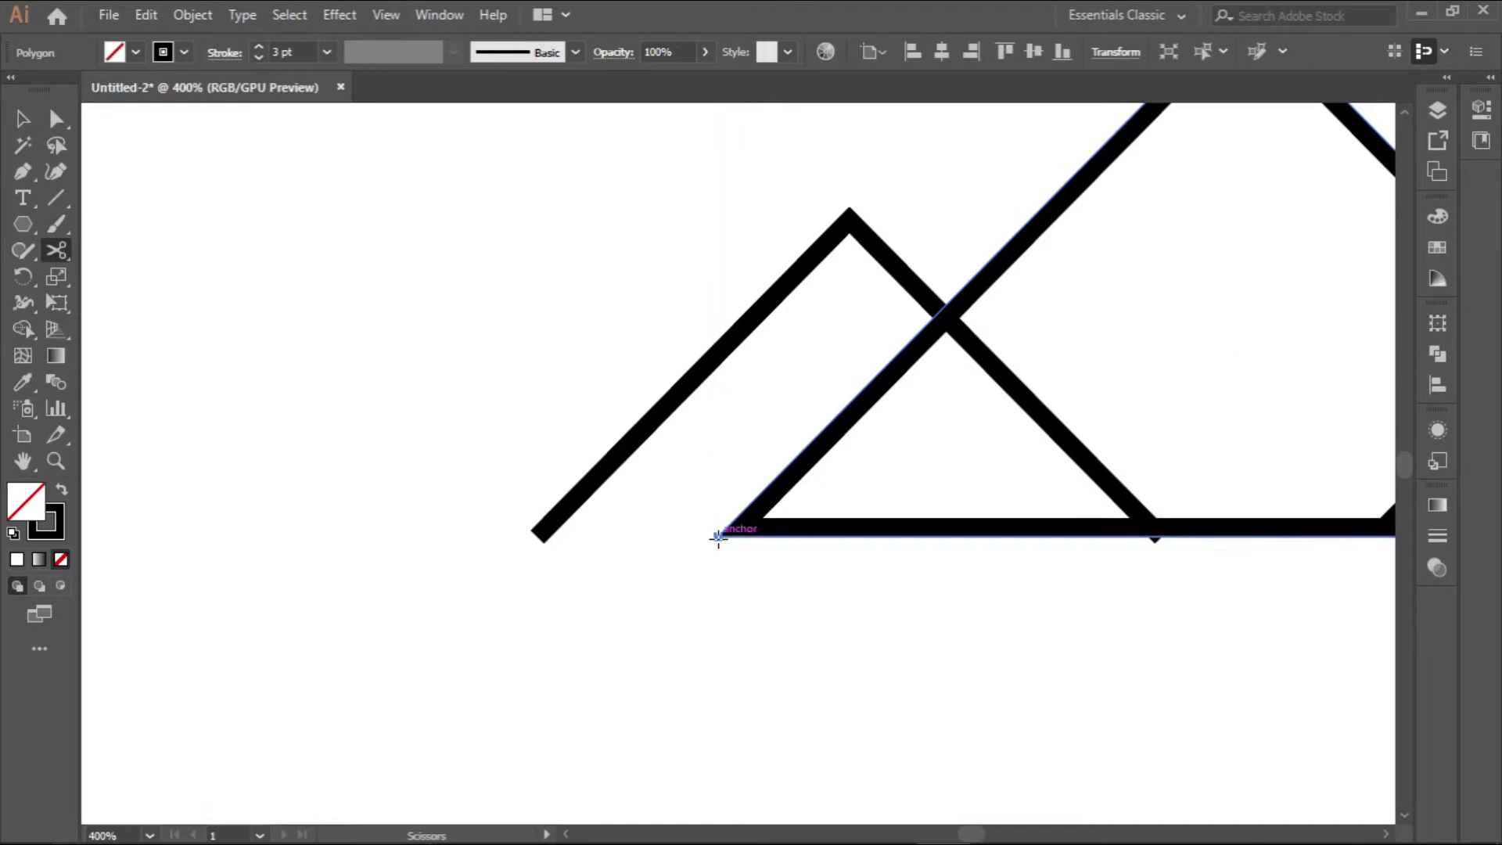
left_click(721, 532)
scroll(509, 624, "right", 5)
left_click(1009, 545)
key("v")
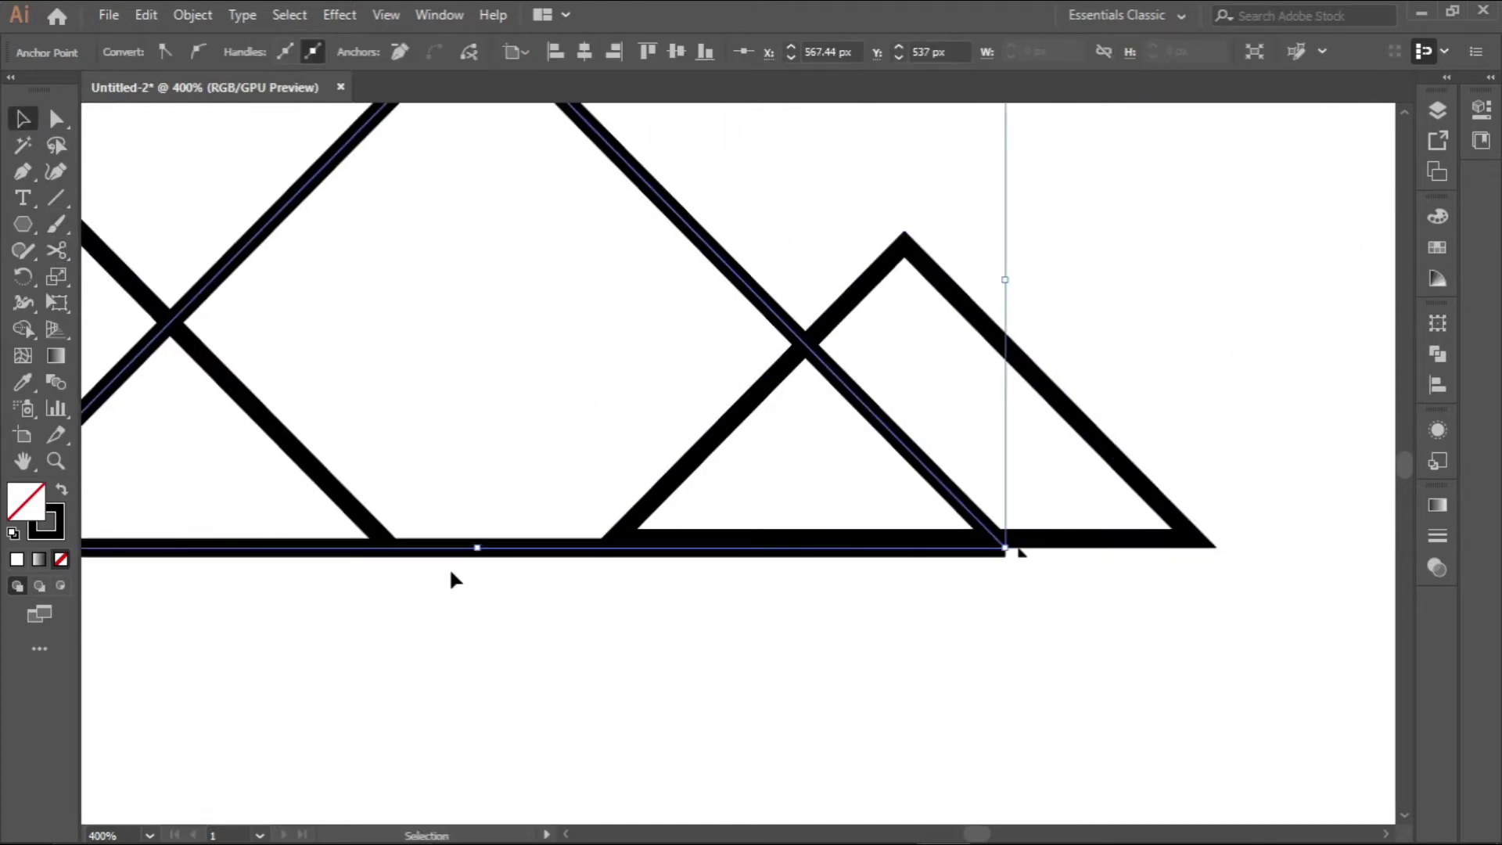
left_click(453, 550)
key("Delete")
Cut the right triangle at its bottom corners and delete its base
key("c")
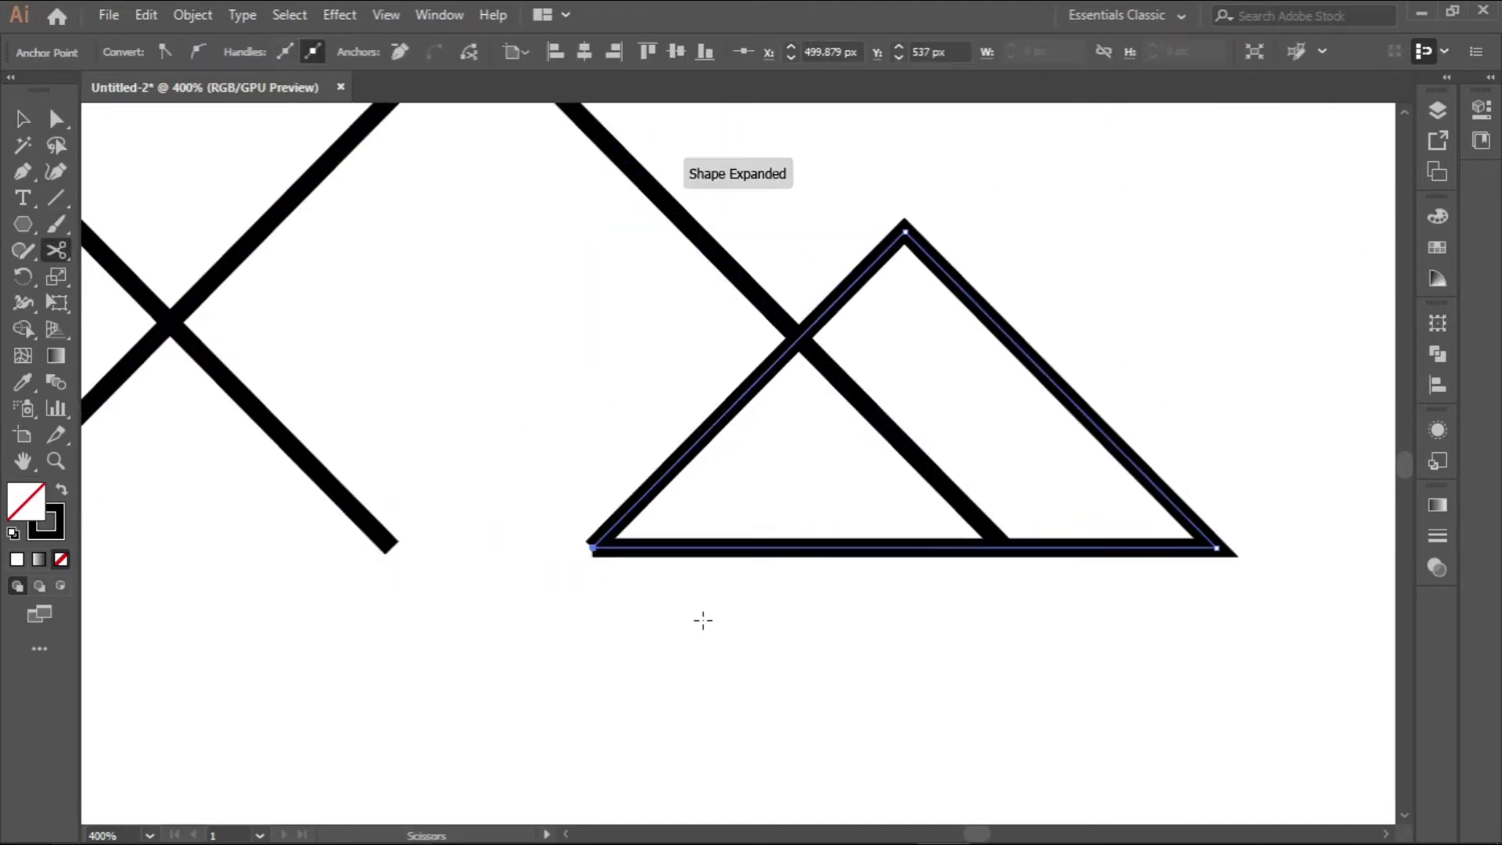
left_click(593, 546)
left_click(1218, 546)
key("v")
left_click(811, 546)
key("Delete")
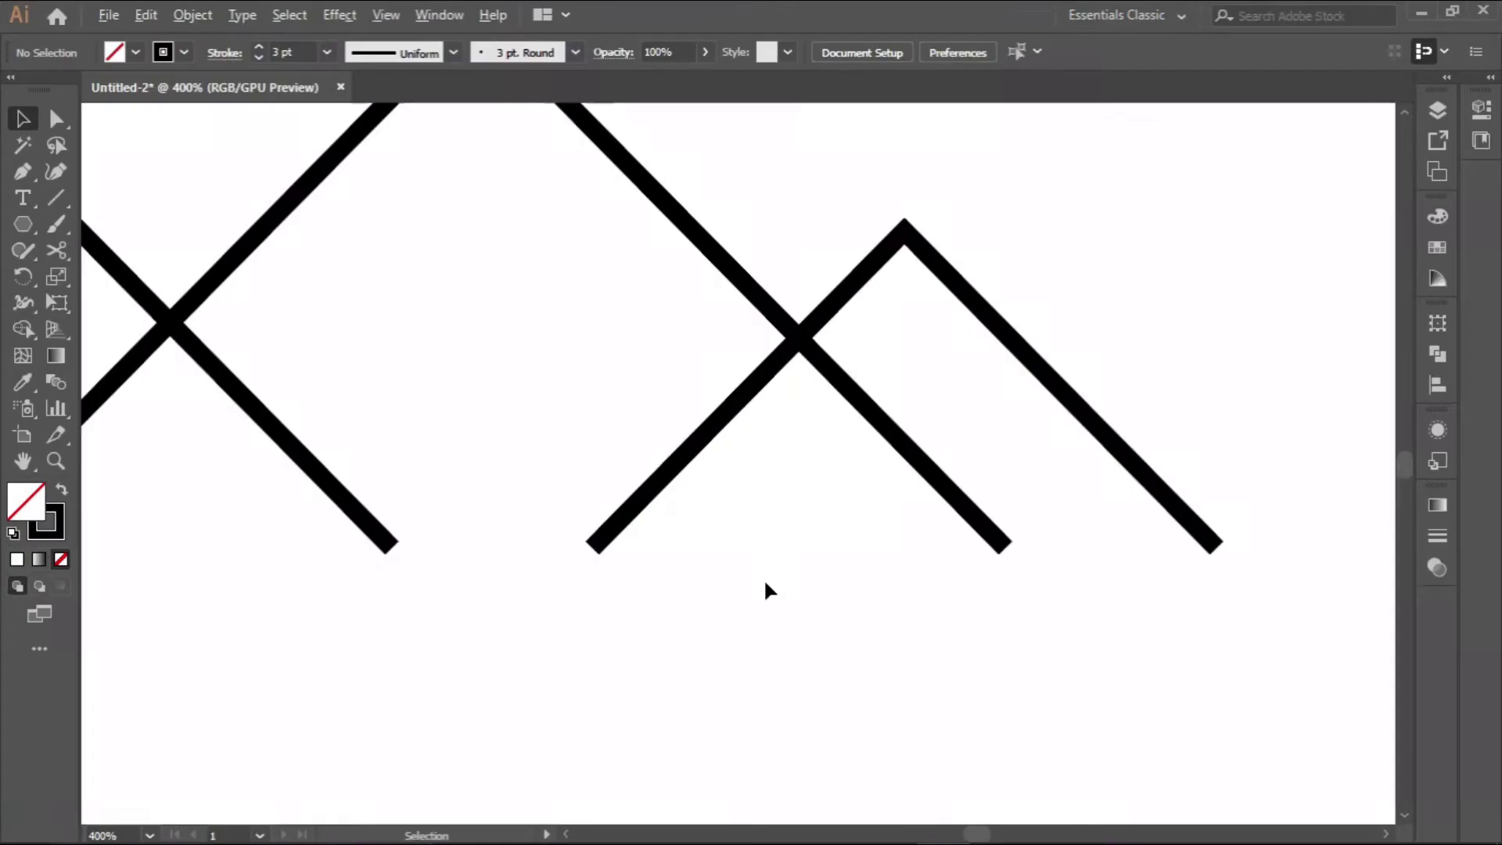
key("ctrl+minus")
left_click_drag(603, 627, 832, 621)
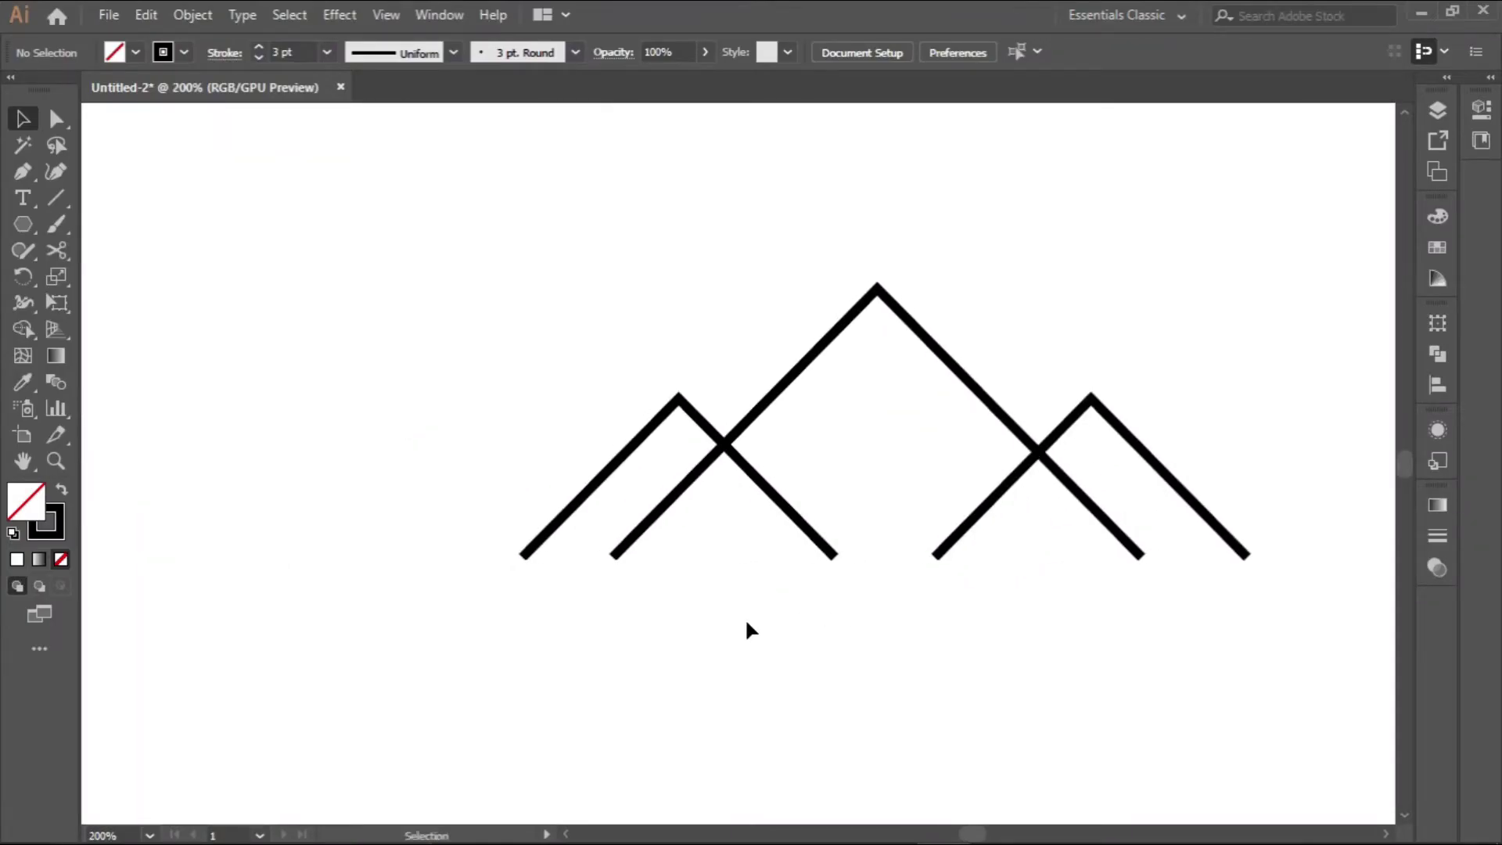
Draw a horizontal line to the left of the peaks, level with their base
key("ctrl+minus")
scroll(662, 595, "up", 2)
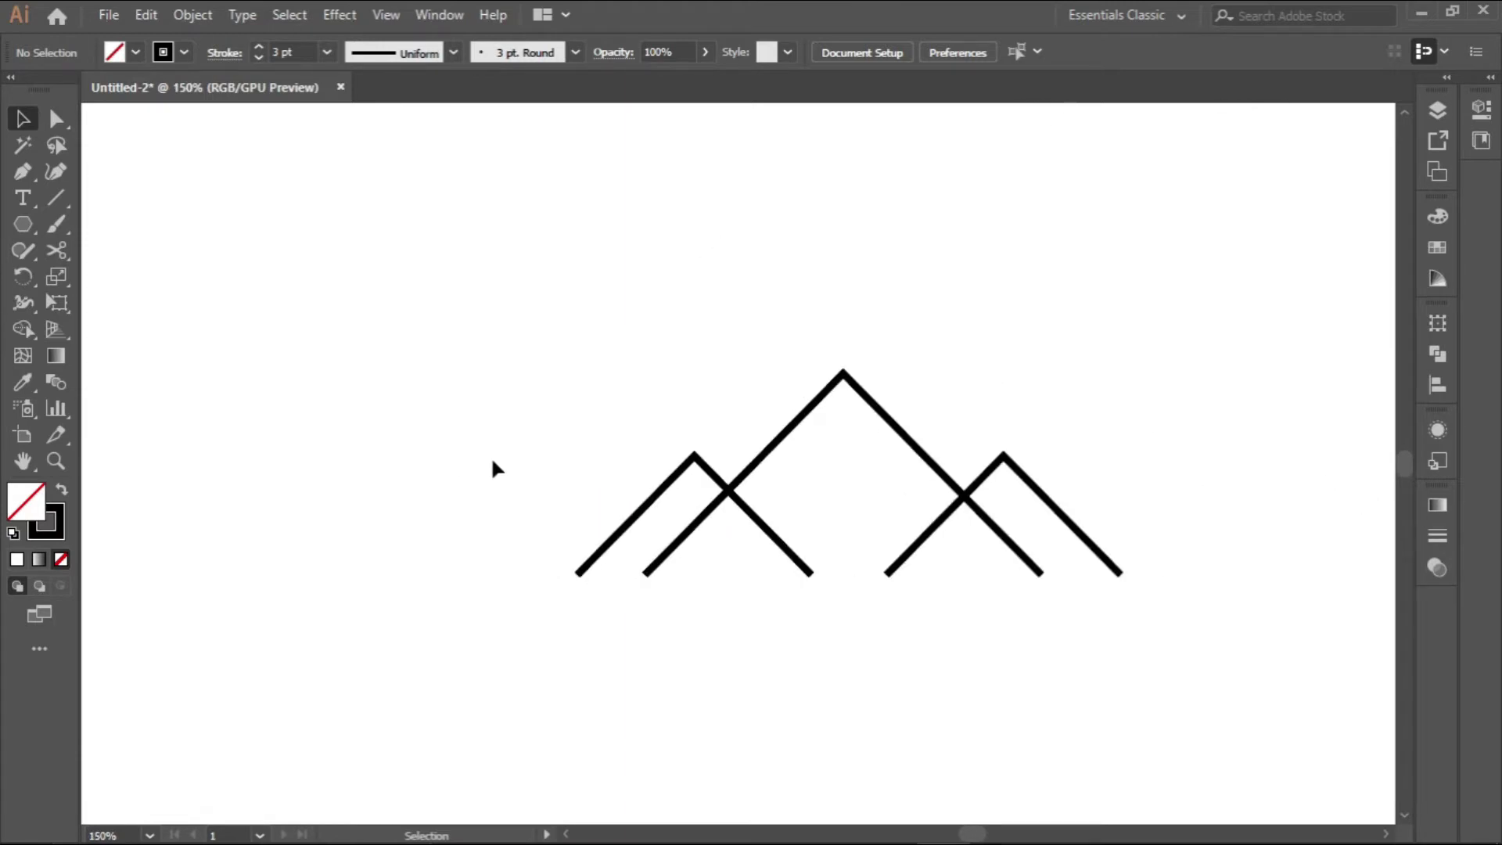
scroll(493, 462, "down", 2)
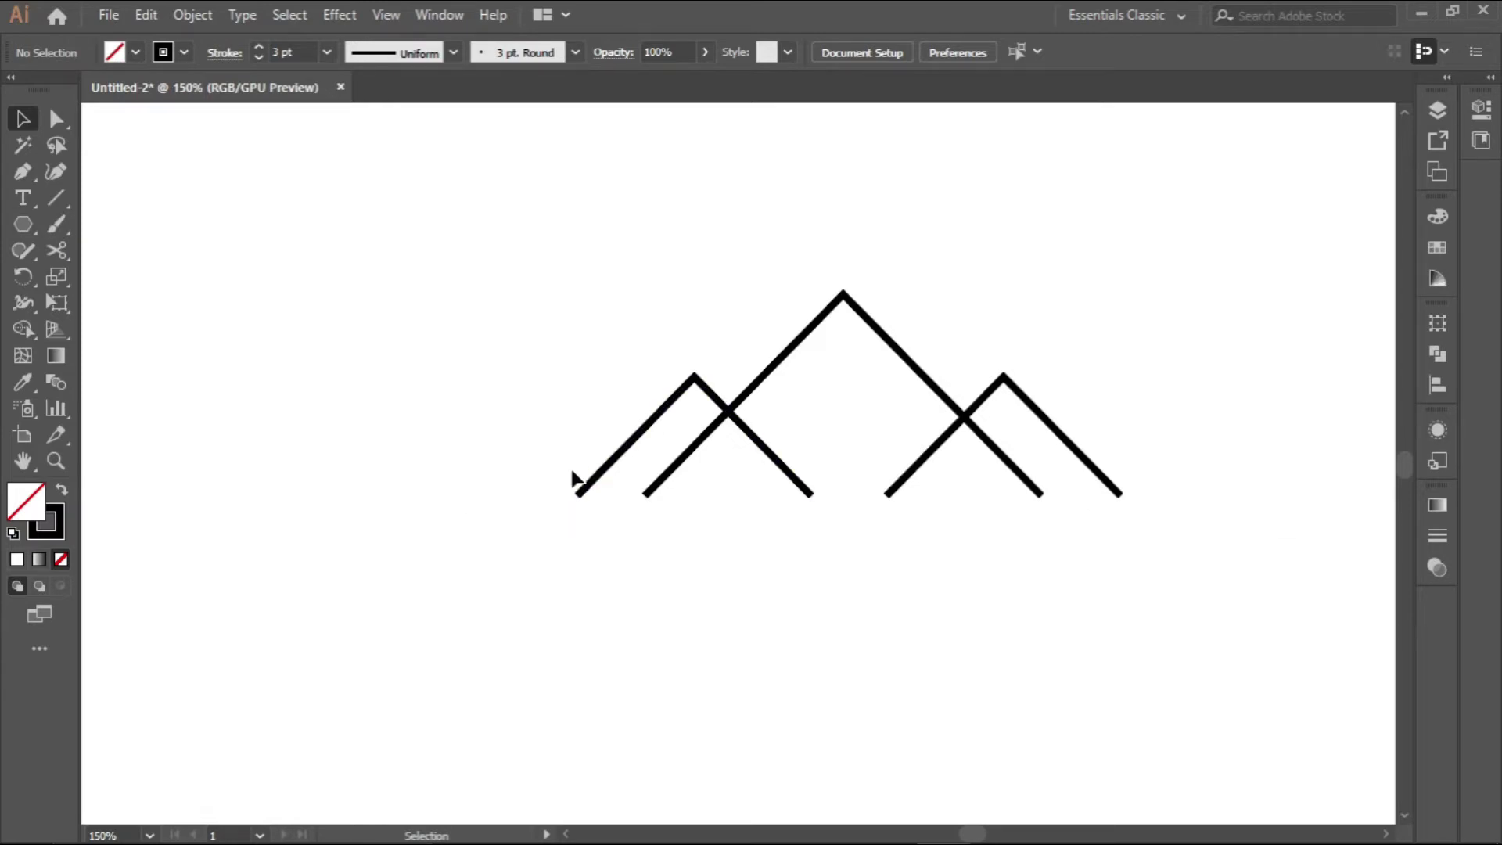
scroll(571, 467, "up", 3)
scroll(571, 467, "down", 1)
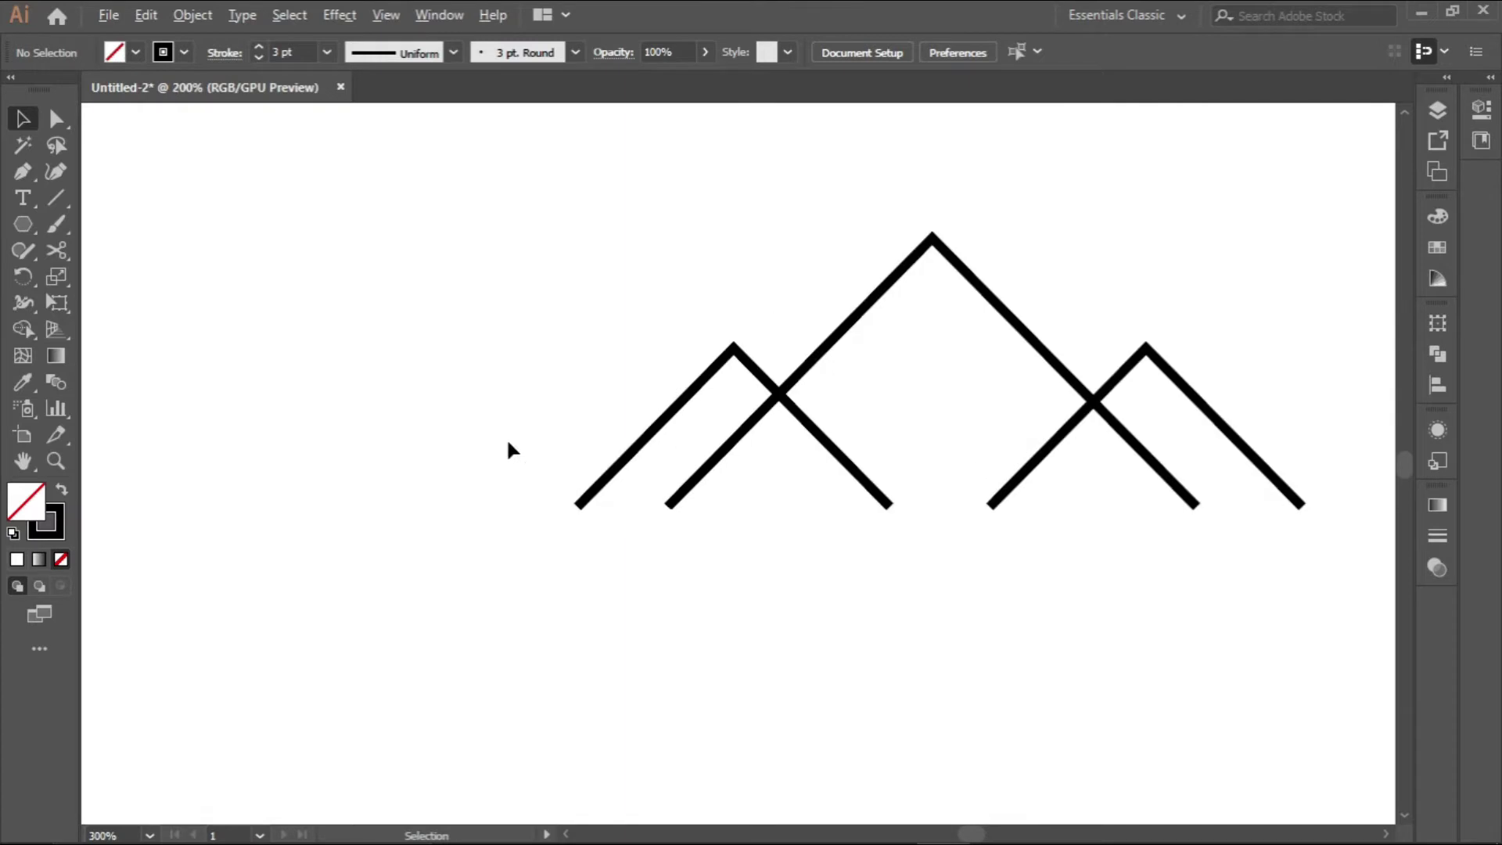
left_click(50, 202)
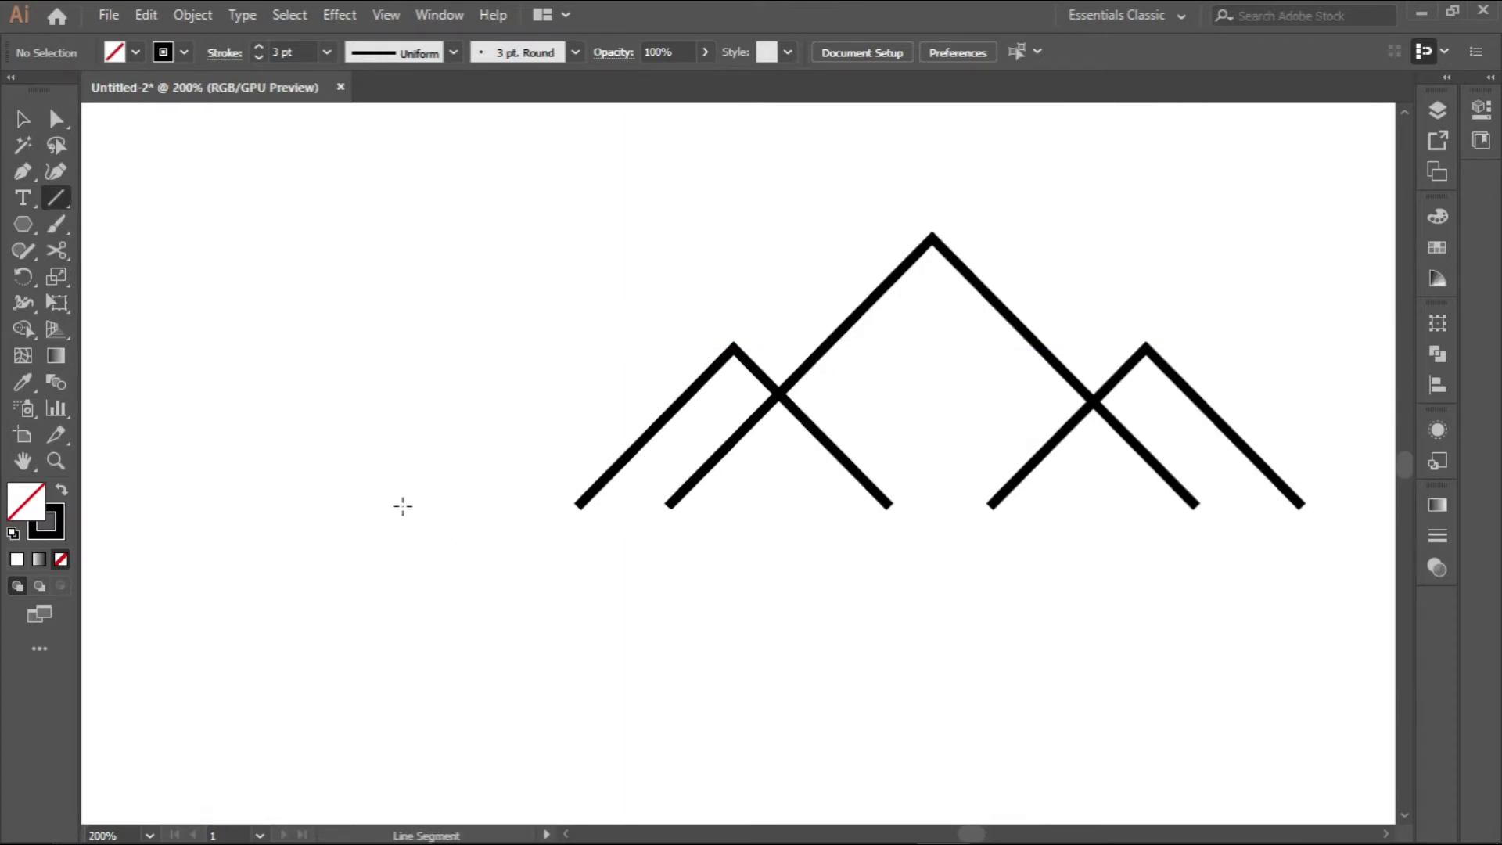
scroll(399, 504, "up", 1)
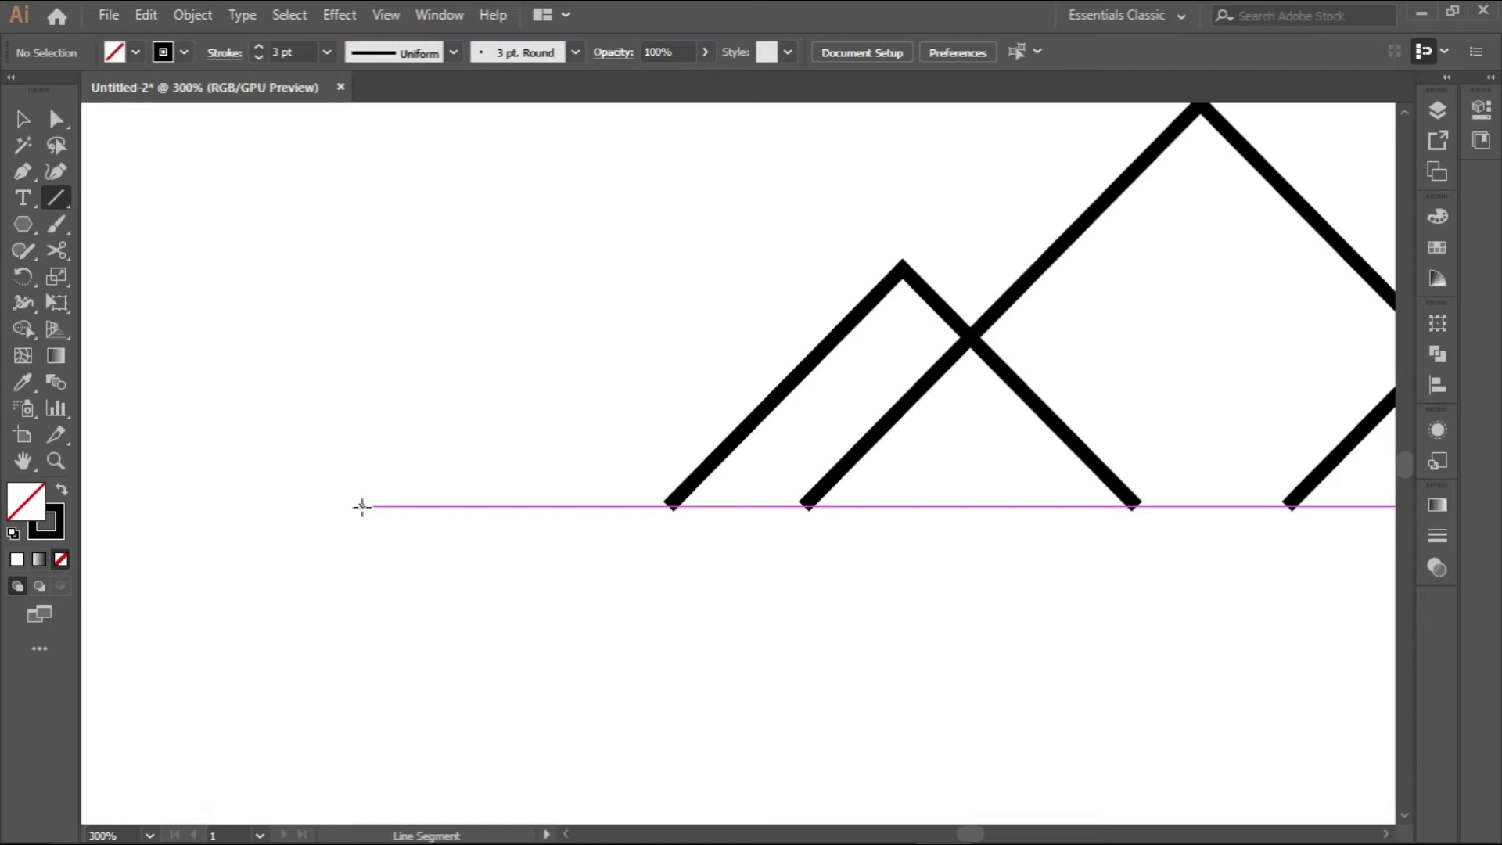
scroll(362, 507, "down", 1)
scroll(361, 507, "up", 2)
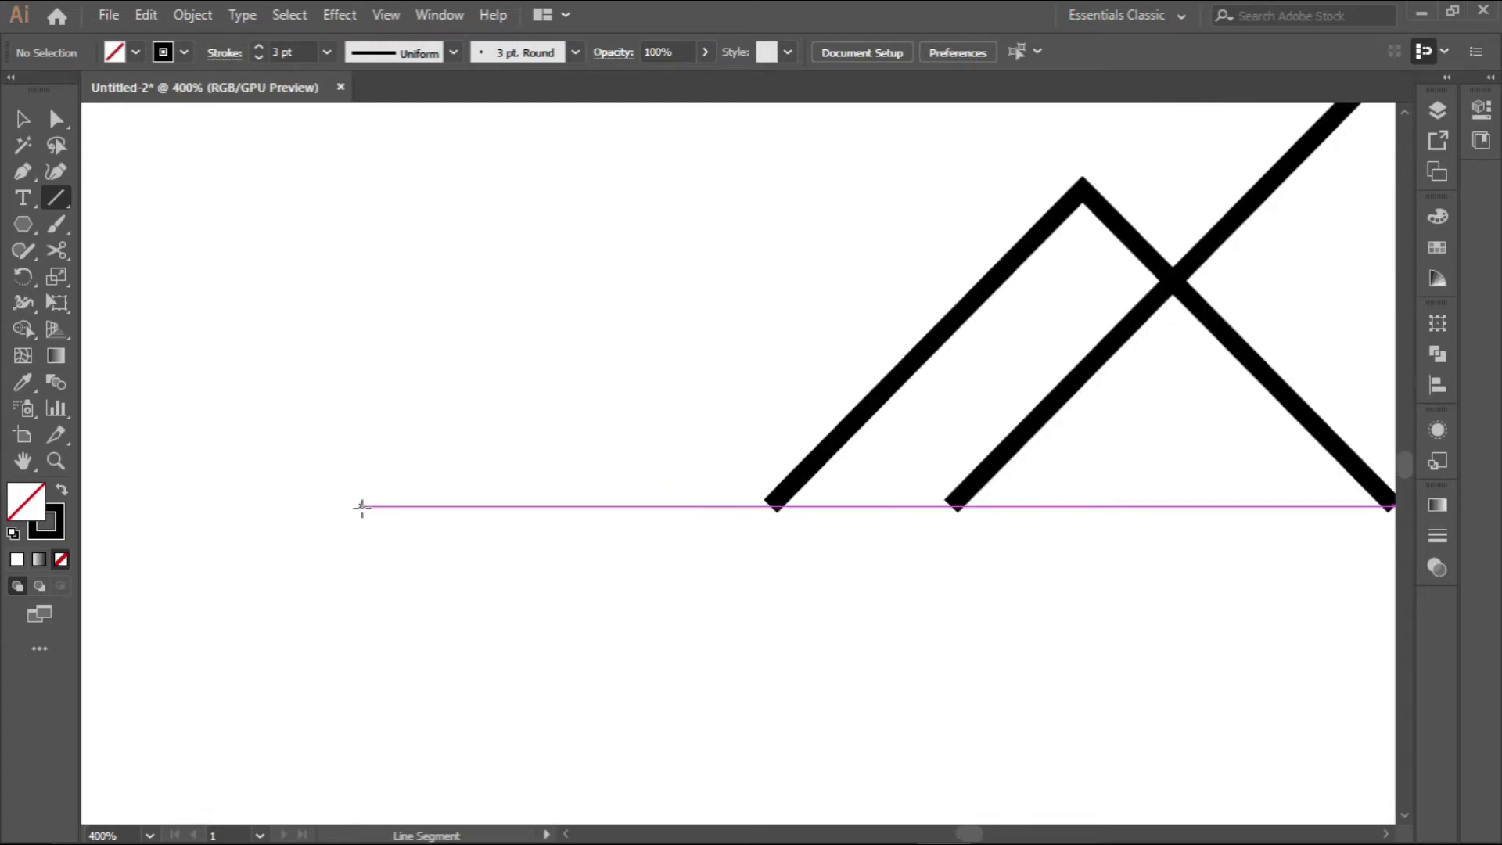
scroll(343, 507, "down", 1)
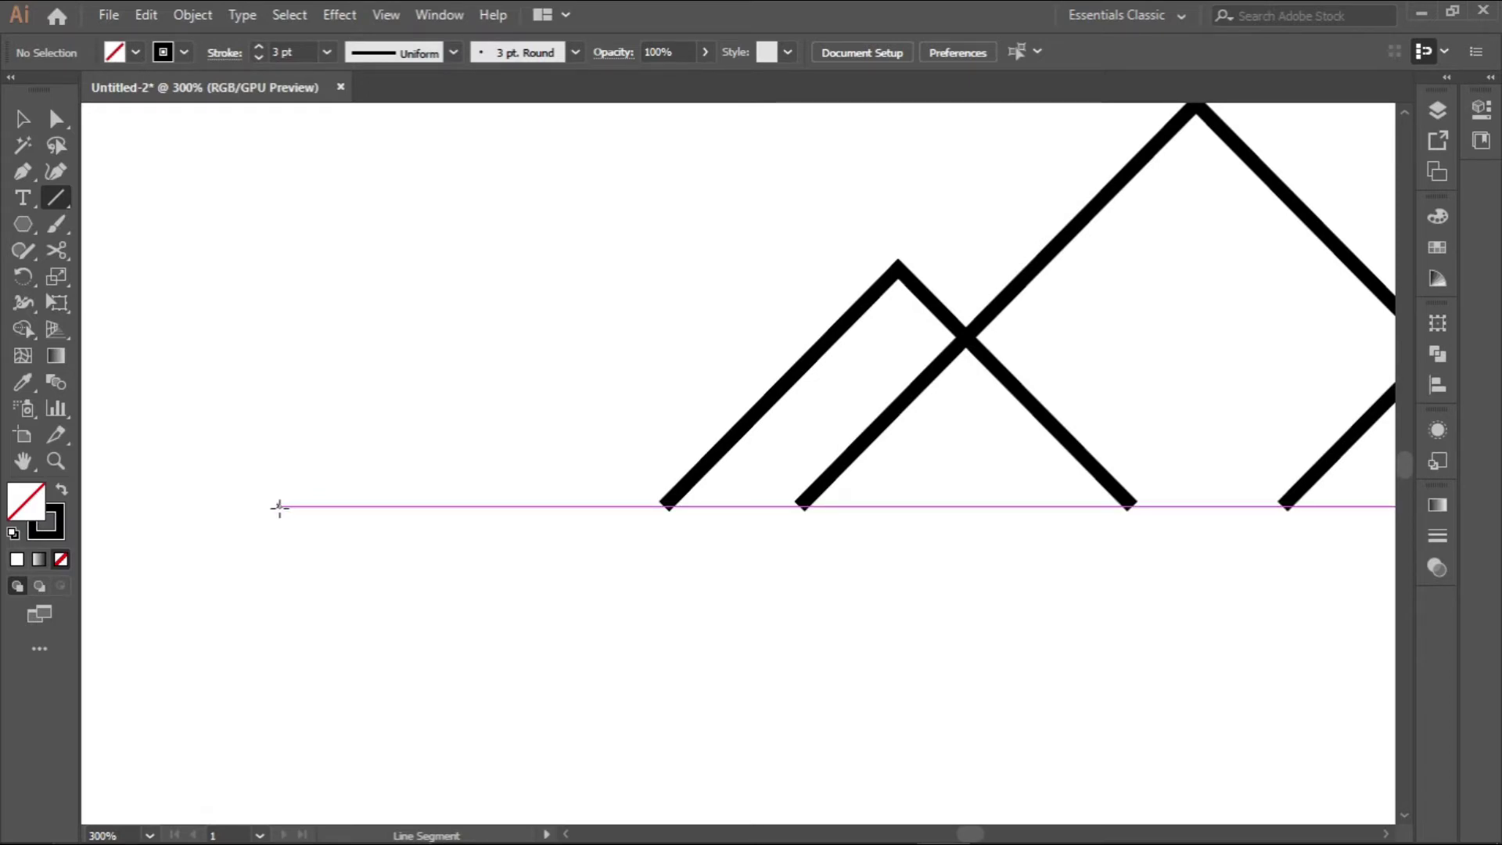
left_click_drag(279, 507, 587, 506)
Copy the line to the right side of the peaks
scroll(623, 528, "down", 3)
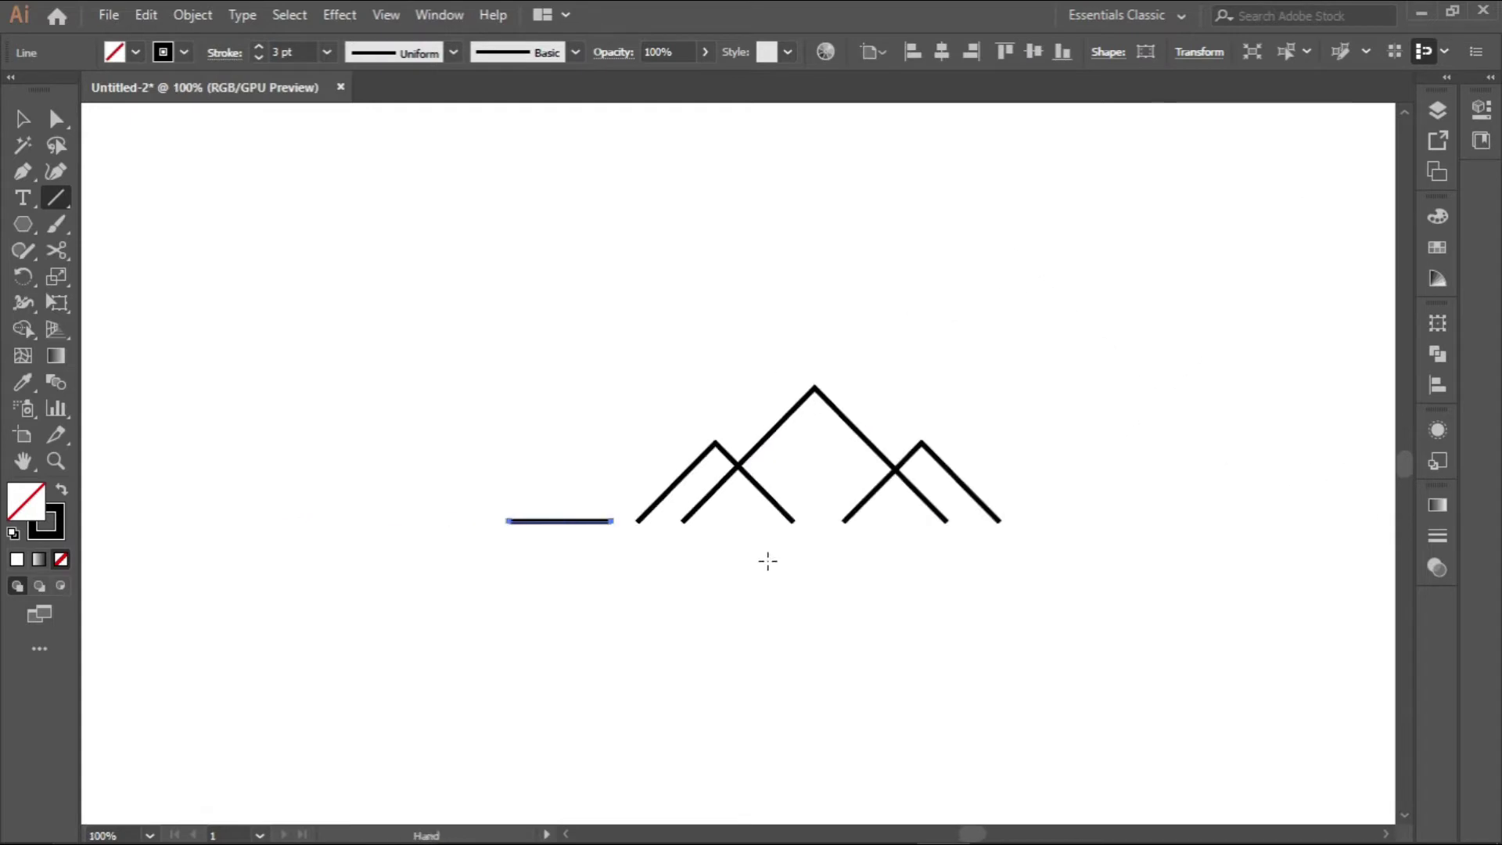
scroll(768, 560, "right", 2)
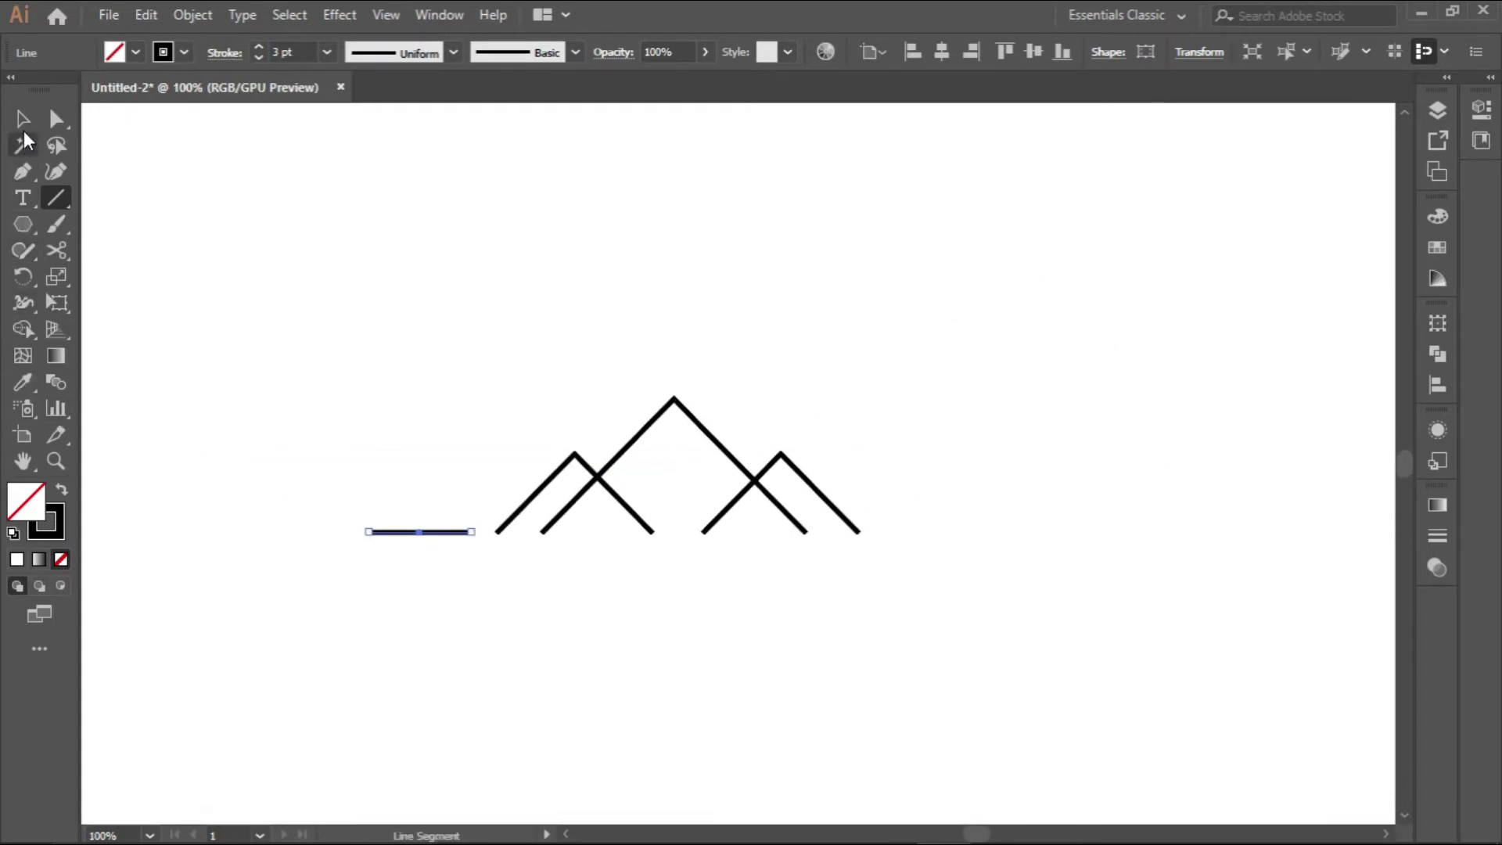
left_click(22, 123)
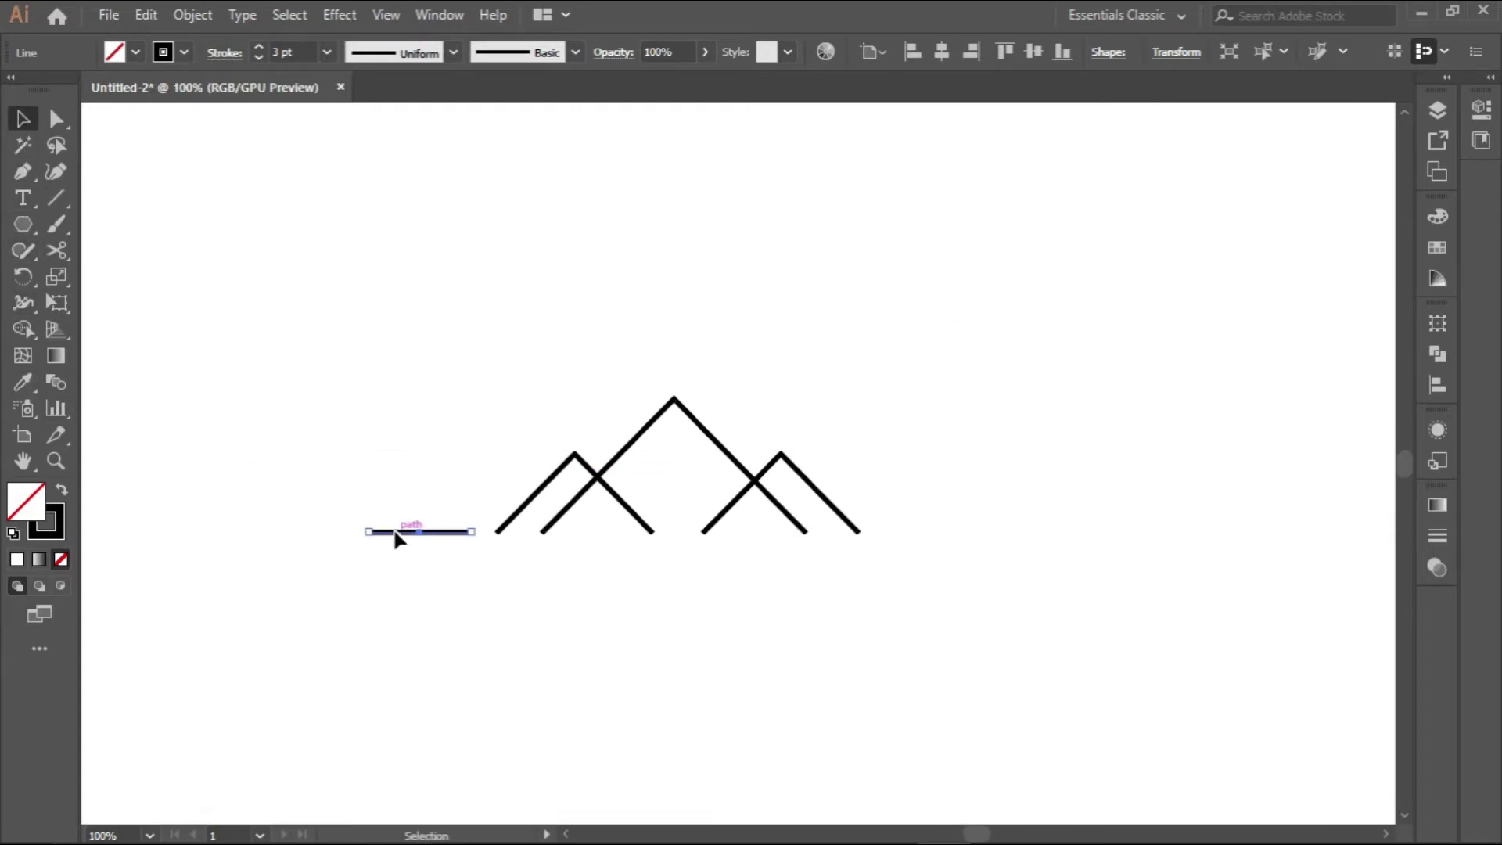
left_click_drag(397, 538, 918, 548)
scroll(886, 547, "up", 2)
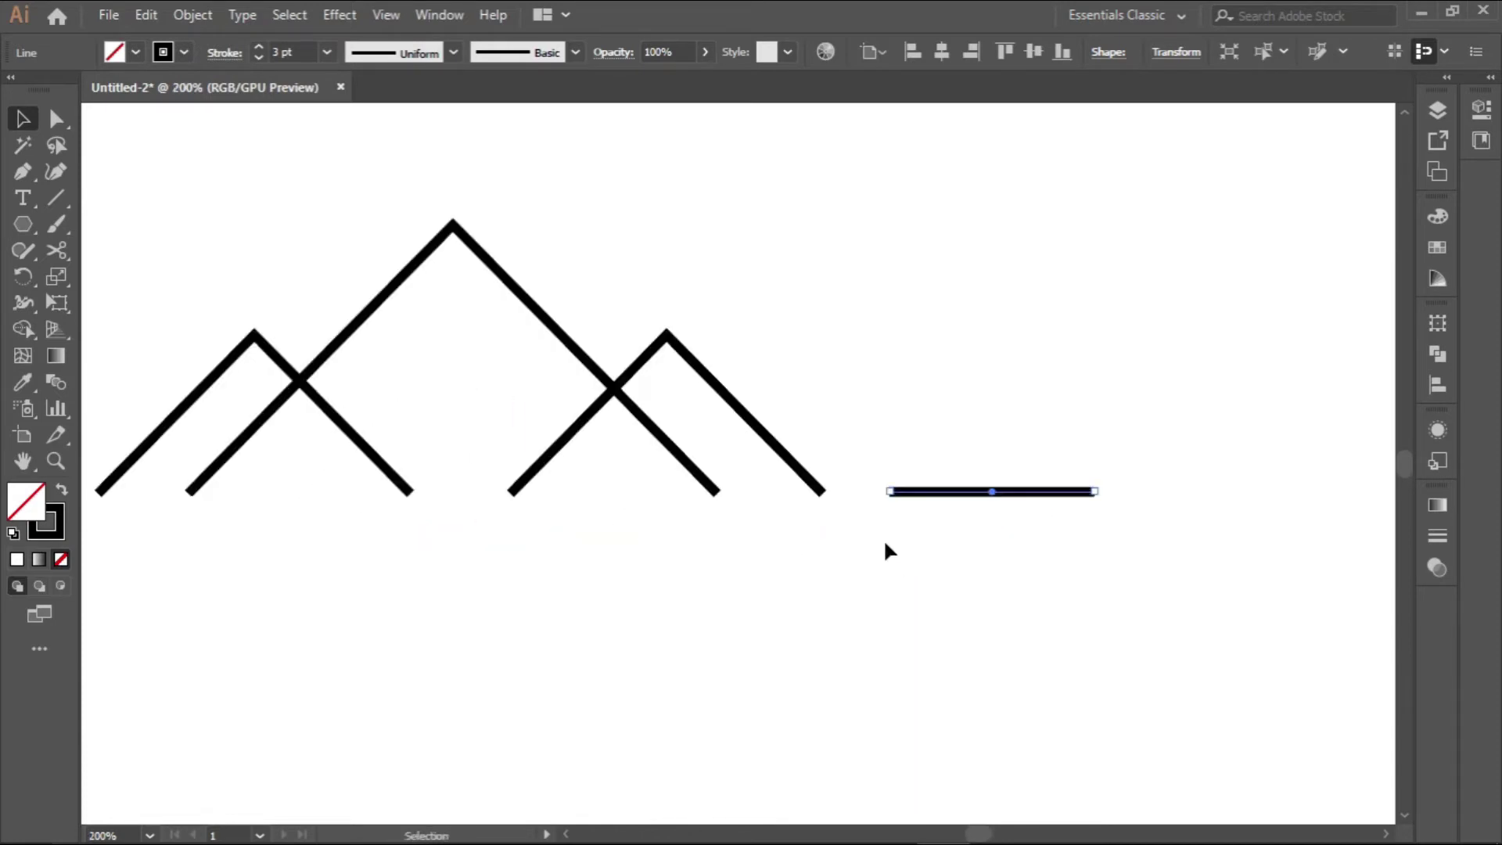
scroll(886, 547, "down", 2)
left_click(851, 560)
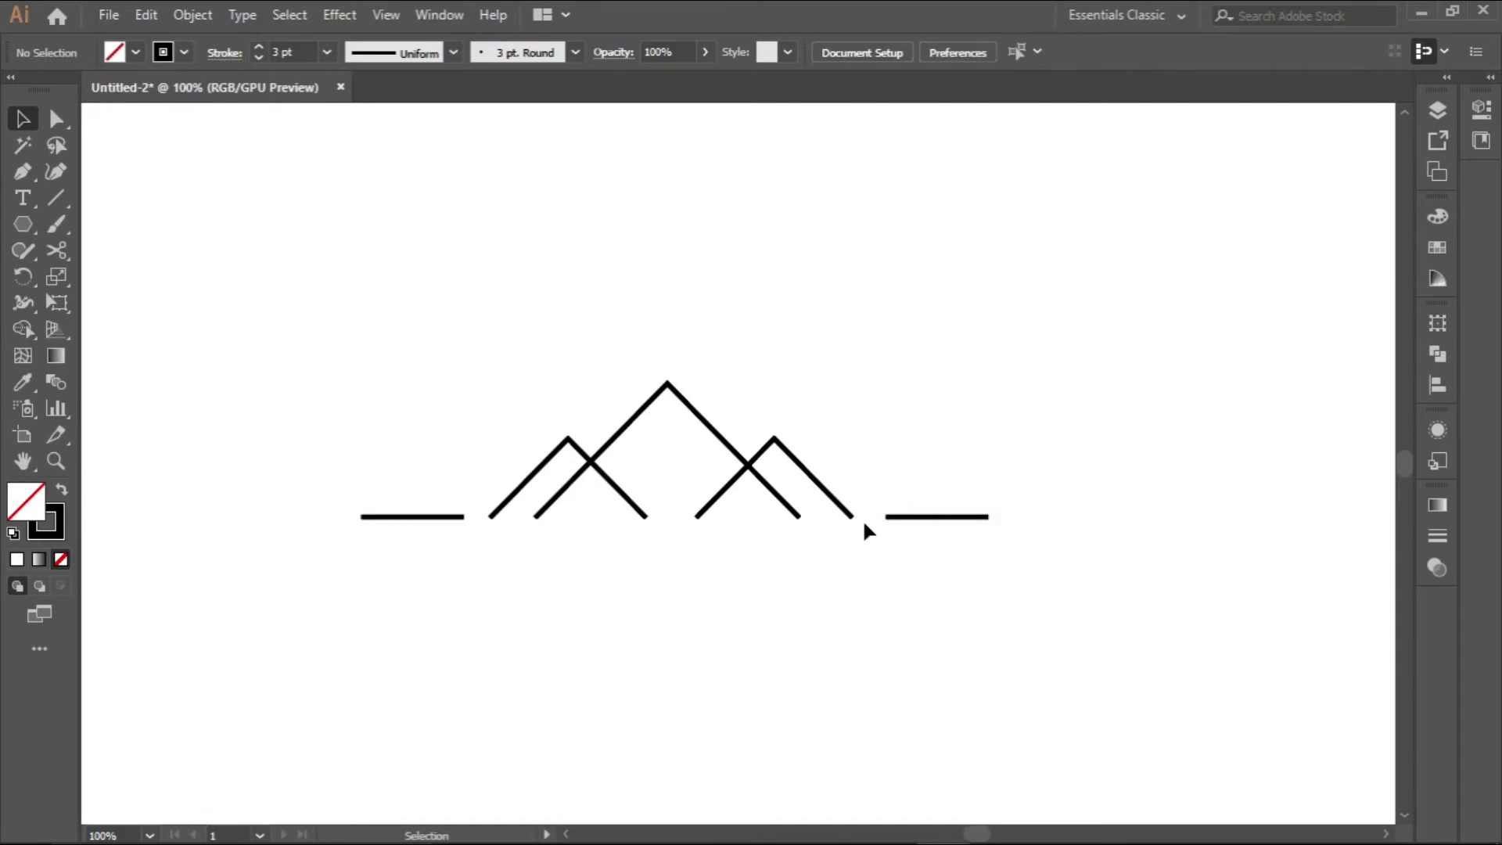
Nudge the right and left lines into place beside the peaks
scroll(866, 530, "up", 2)
left_click_drag(947, 512, 913, 513)
scroll(576, 601, "down", 1)
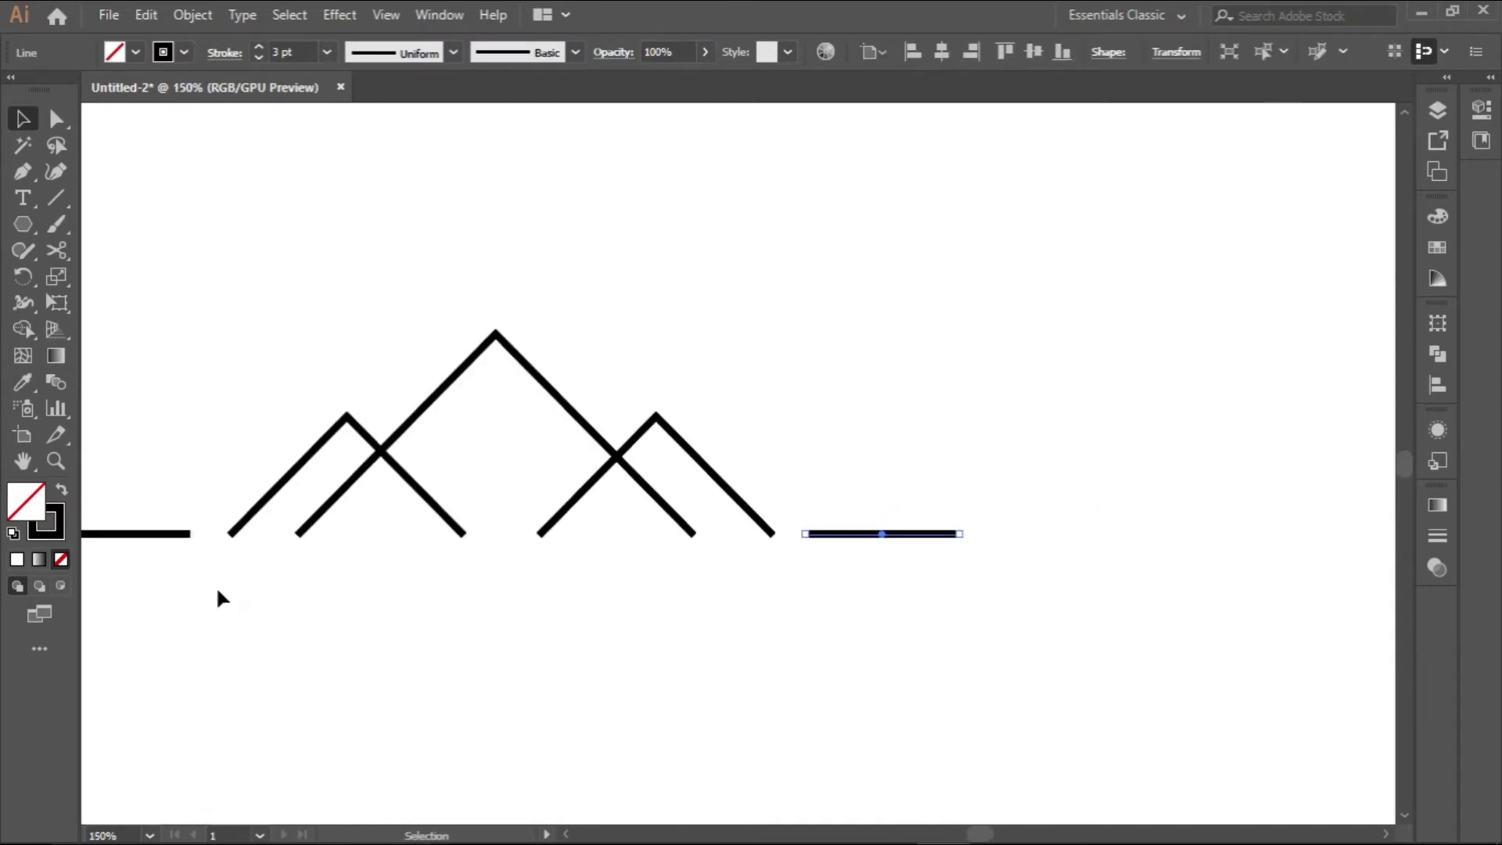
scroll(358, 580, "up", 2)
left_click_drag(293, 527, 307, 529)
scroll(459, 558, "down", 1)
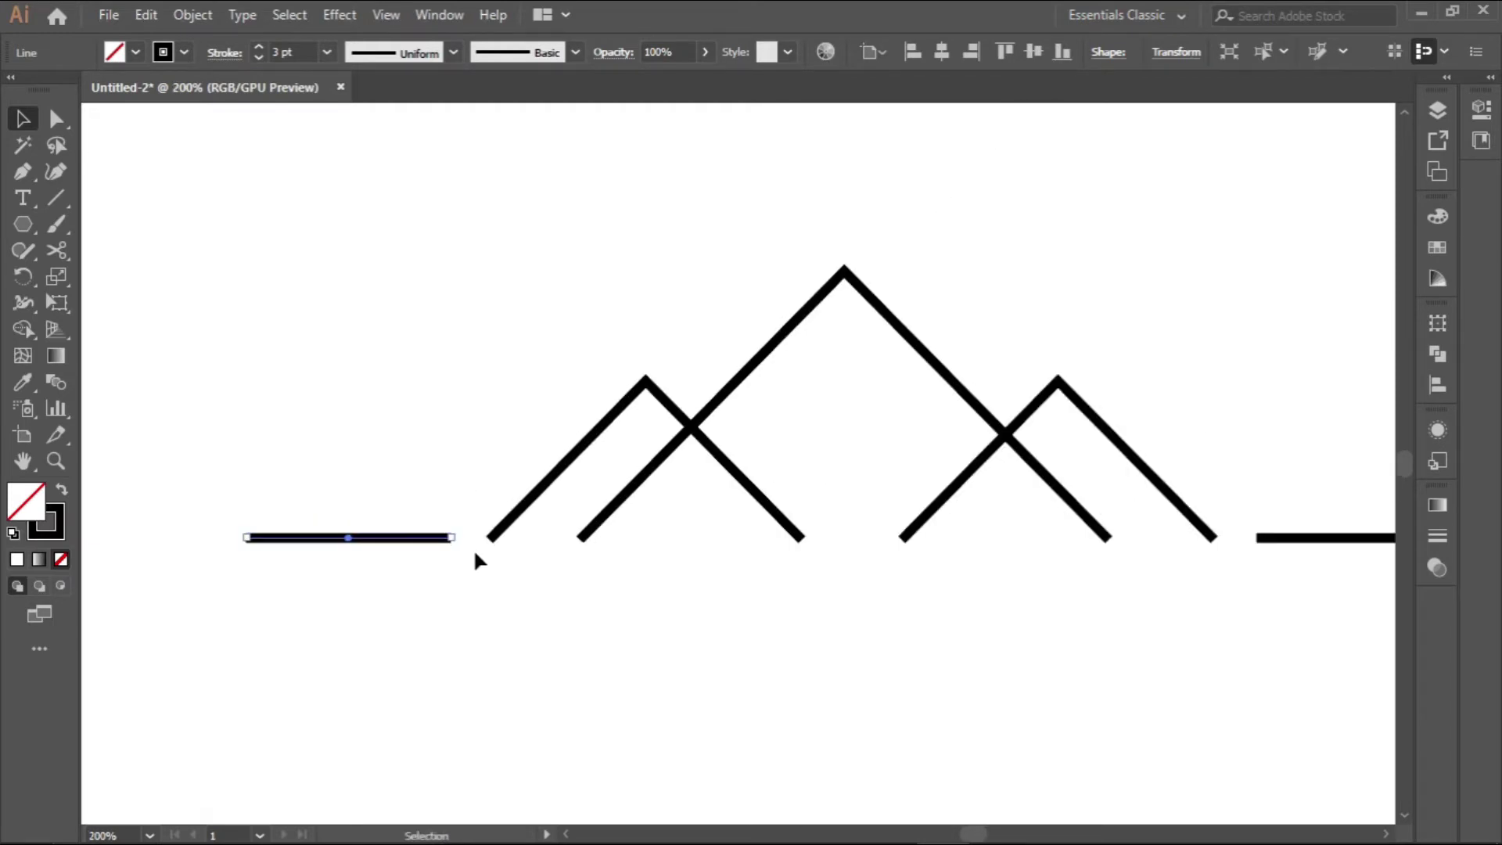
Join the left horizontal line and left peak into one path
scroll(475, 561, "up", 2)
left_click(508, 515)
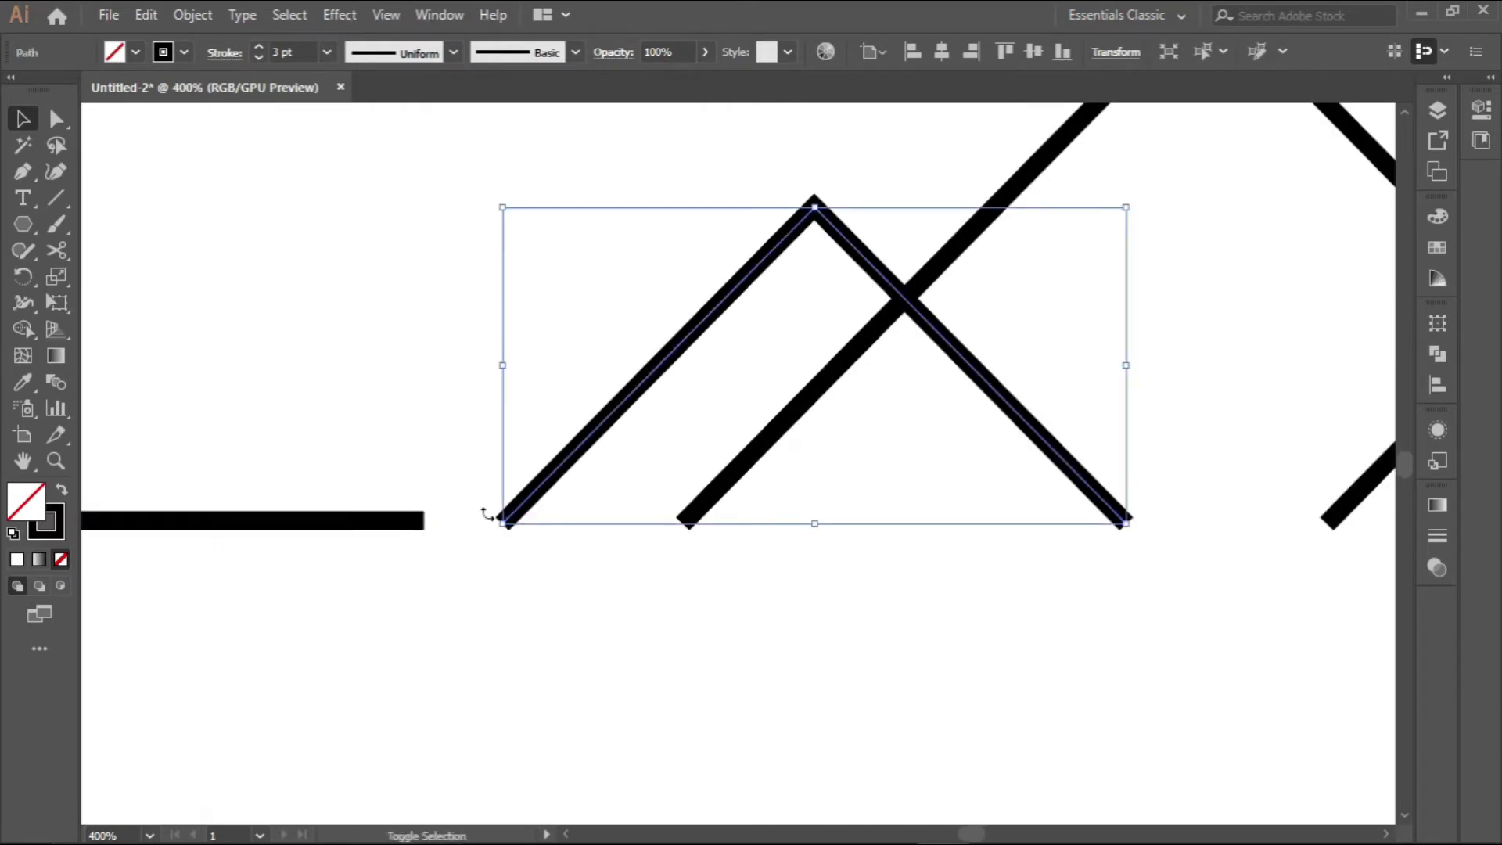
left_click(389, 521, "shift")
right_click(413, 522)
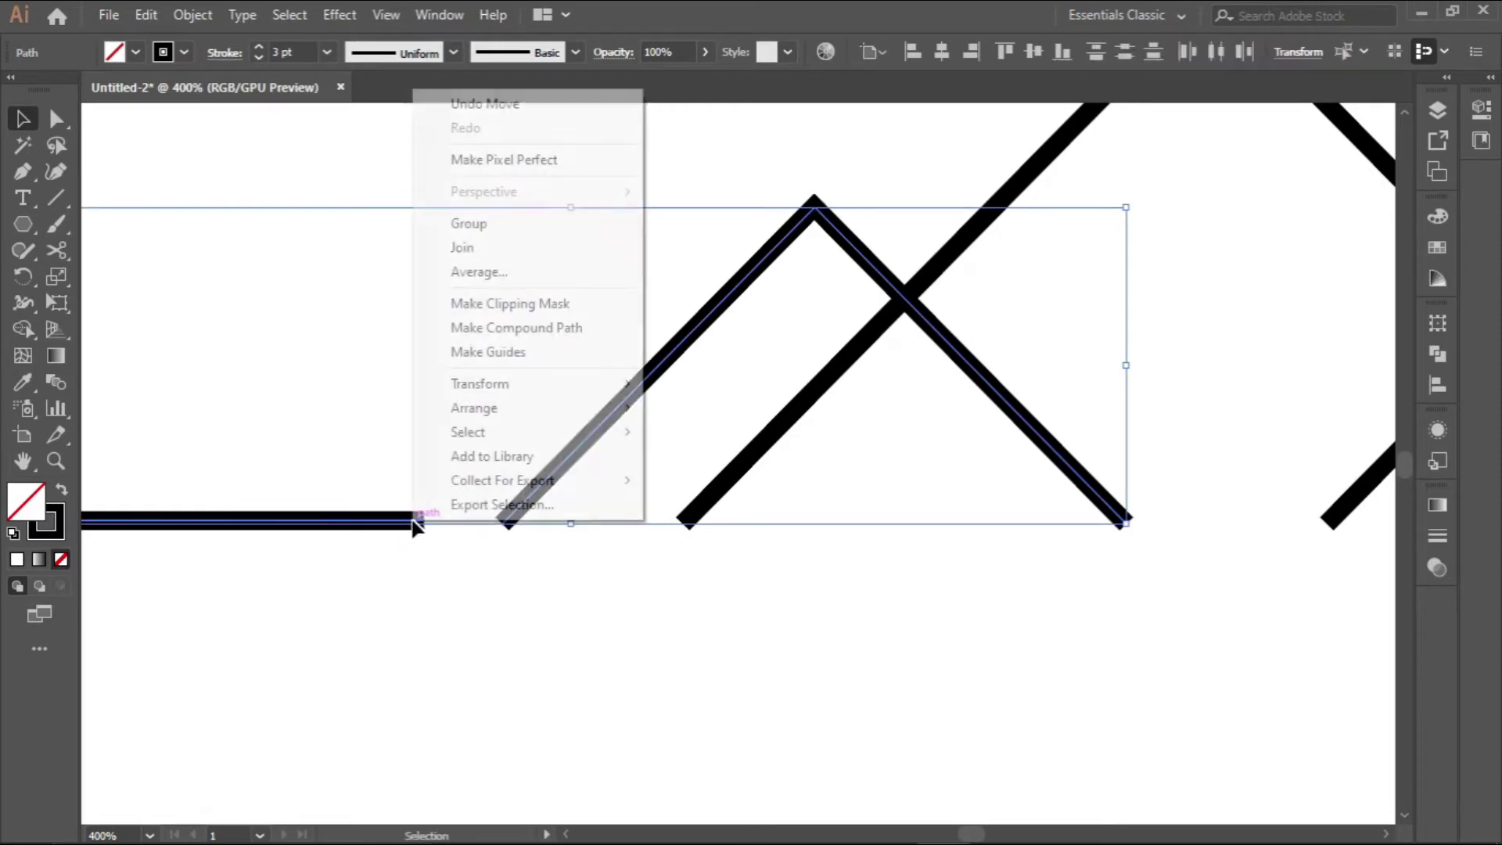
left_click(507, 249)
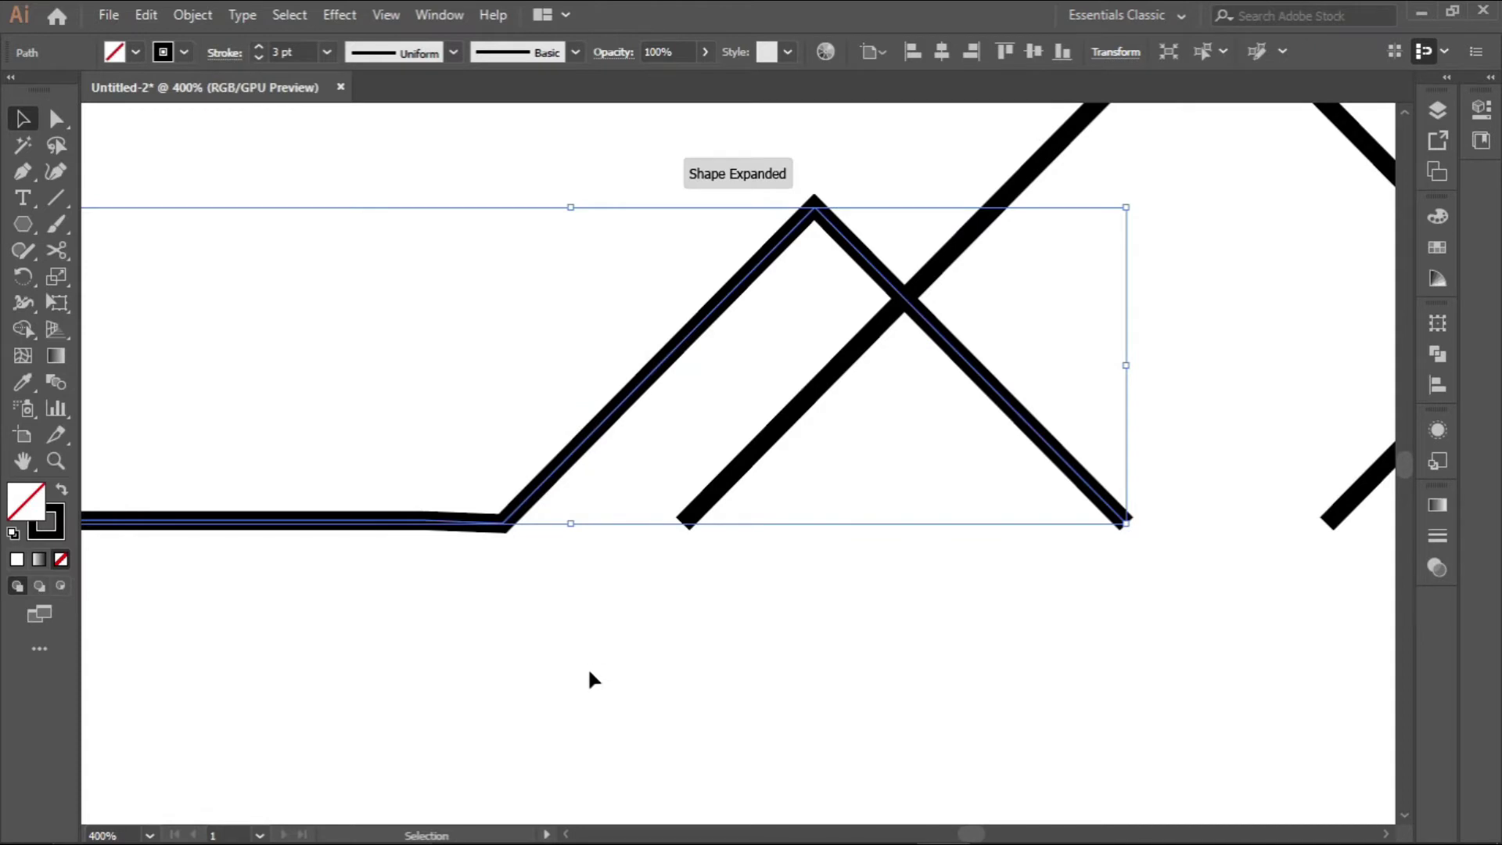
Join the right peak and right horizontal line into one path
scroll(585, 688, "down", 1)
scroll(587, 714, "down", 1)
left_click_drag(1174, 637, 1006, 680)
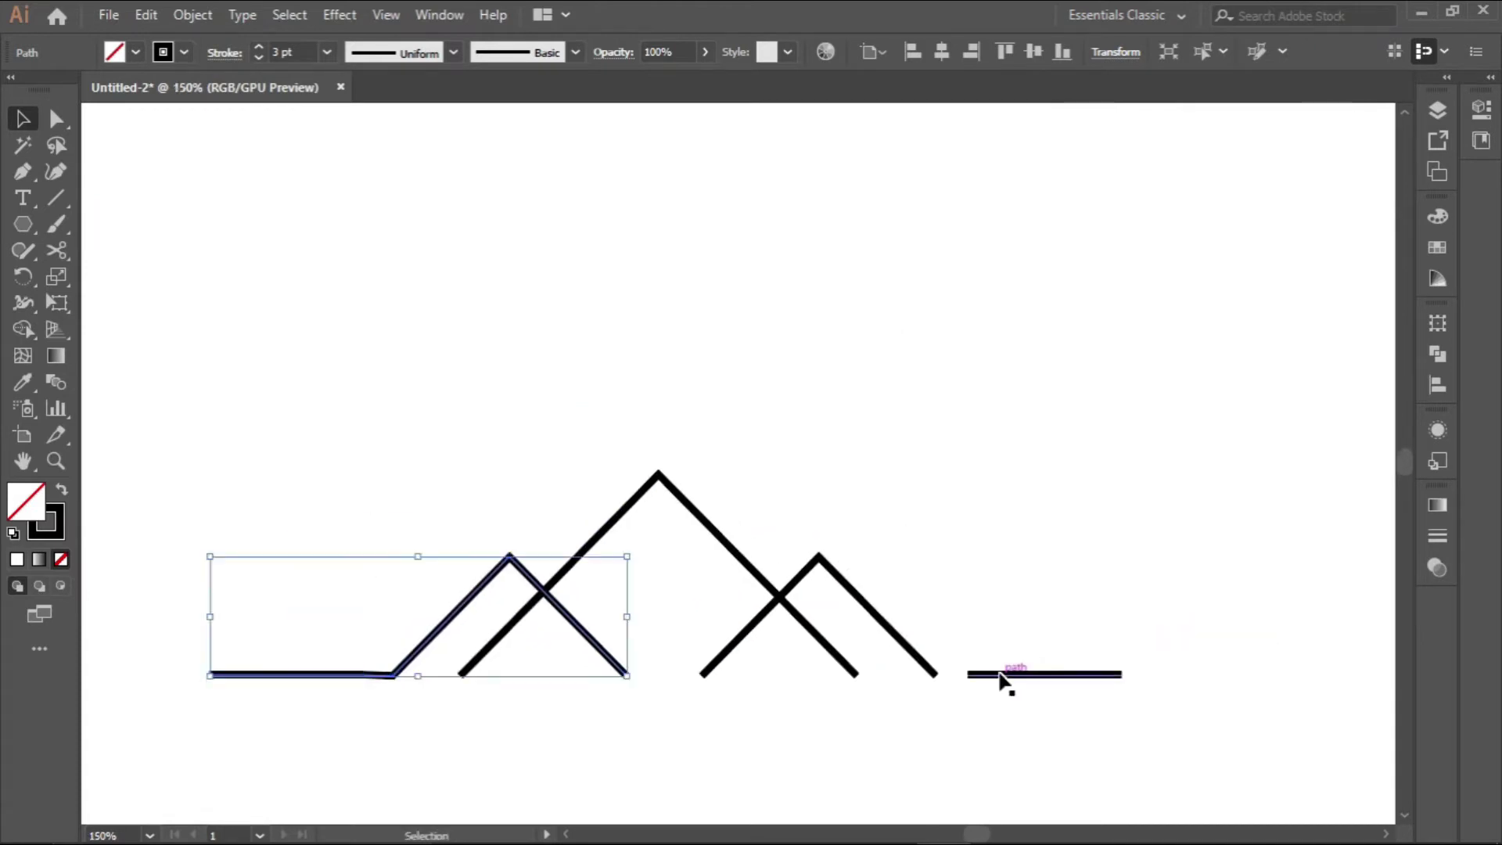
scroll(1006, 681, "up", 2)
left_click(878, 669)
left_click(965, 672, "shift")
right_click(965, 677)
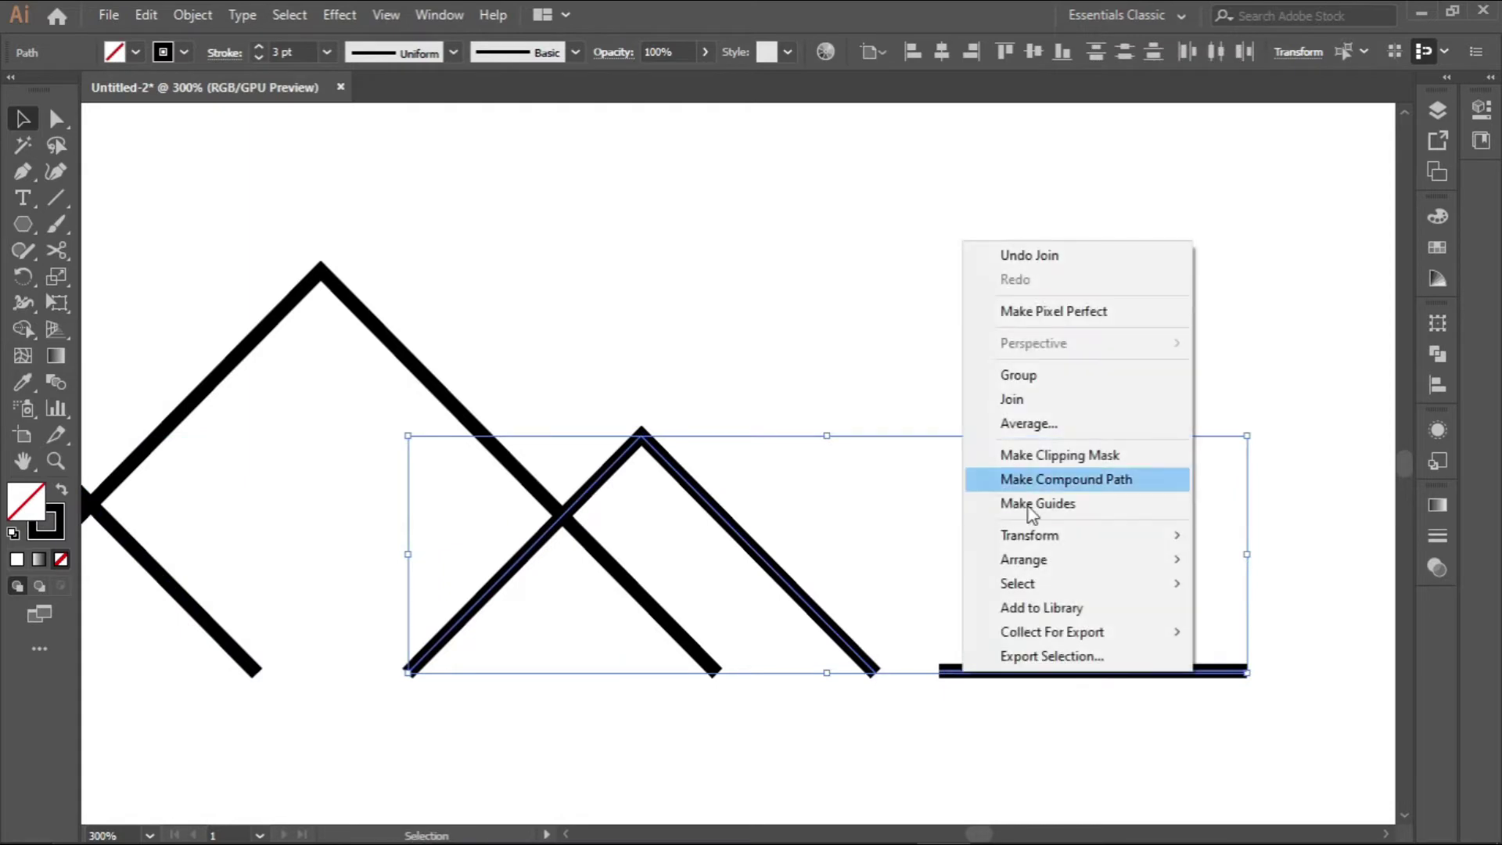
left_click(1049, 399)
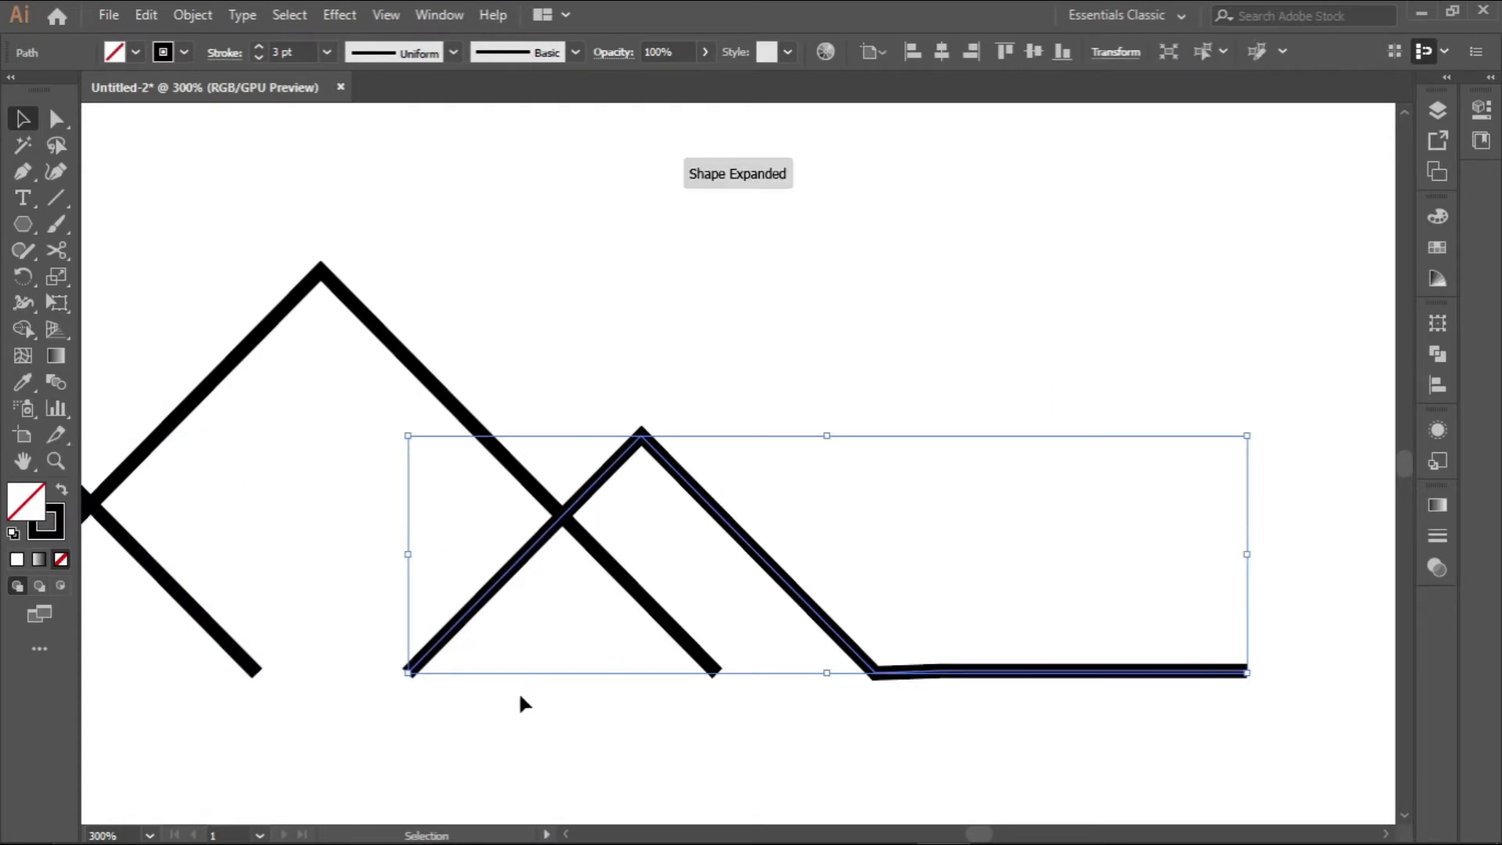
scroll(520, 692, "down", 2)
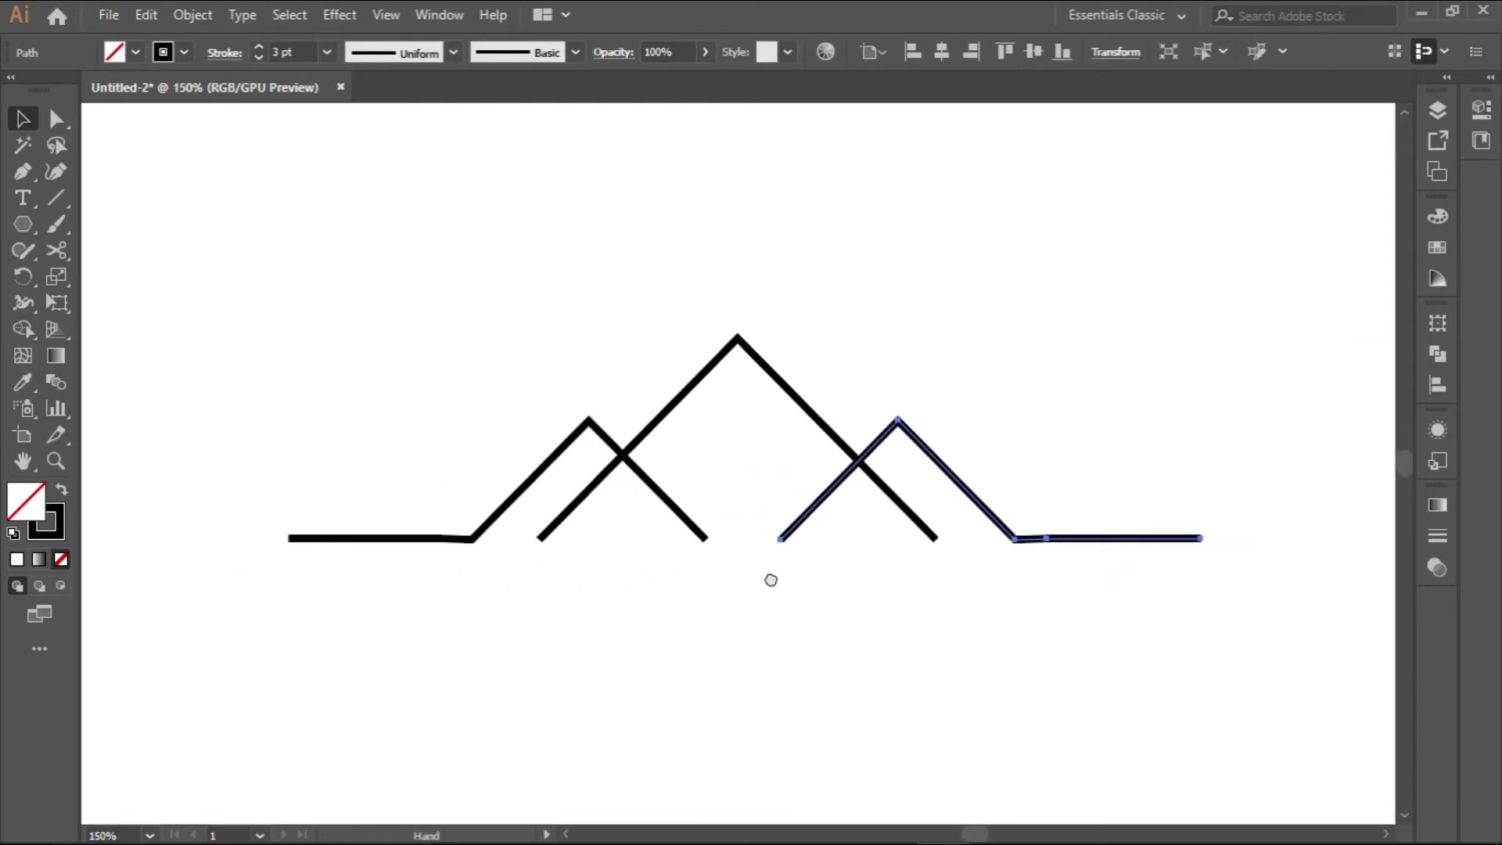
scroll(716, 575, "down", 1)
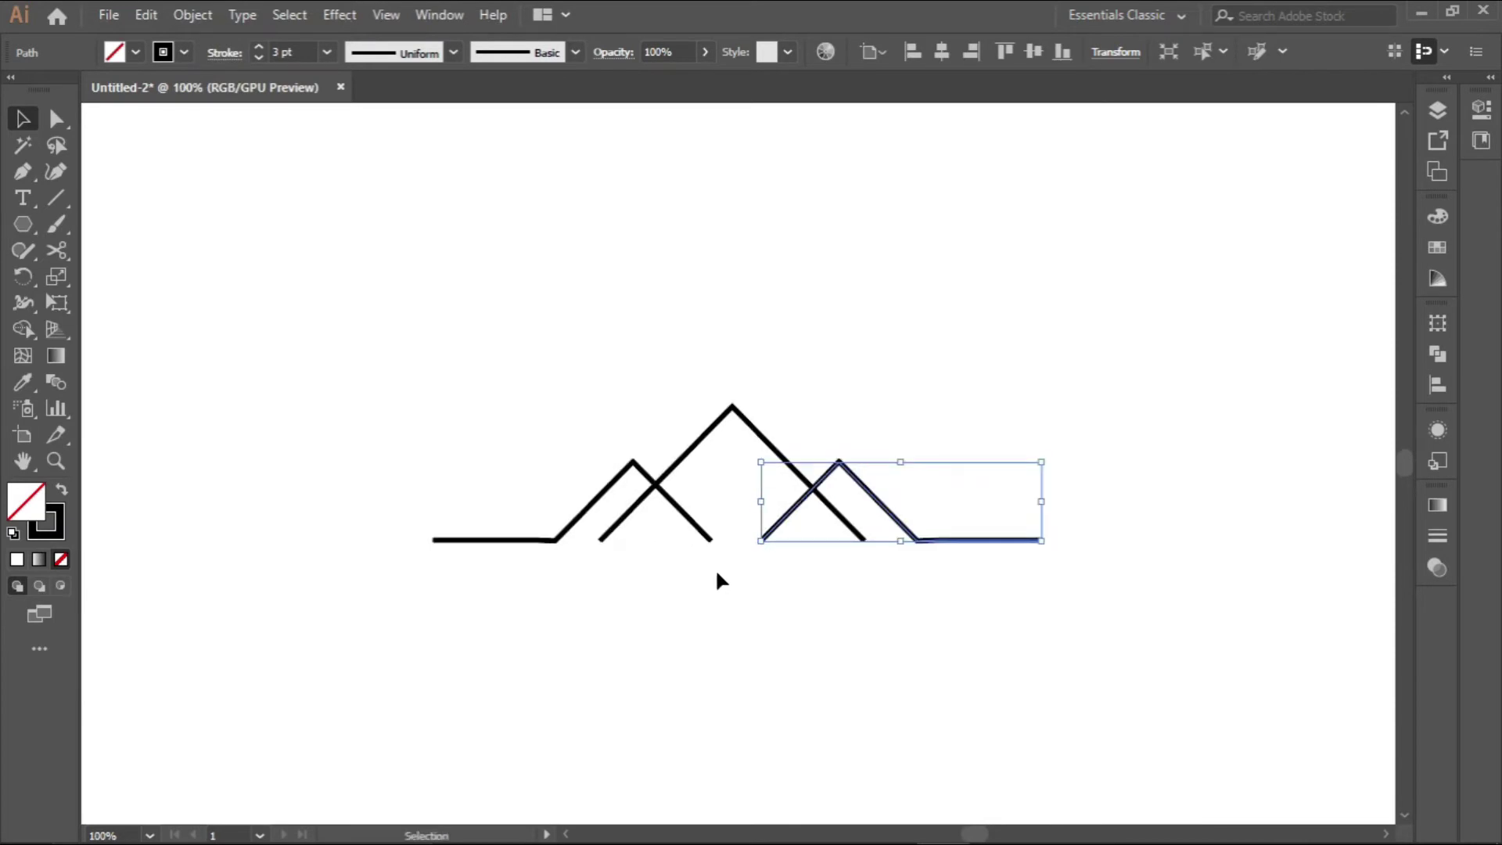
left_click(750, 573)
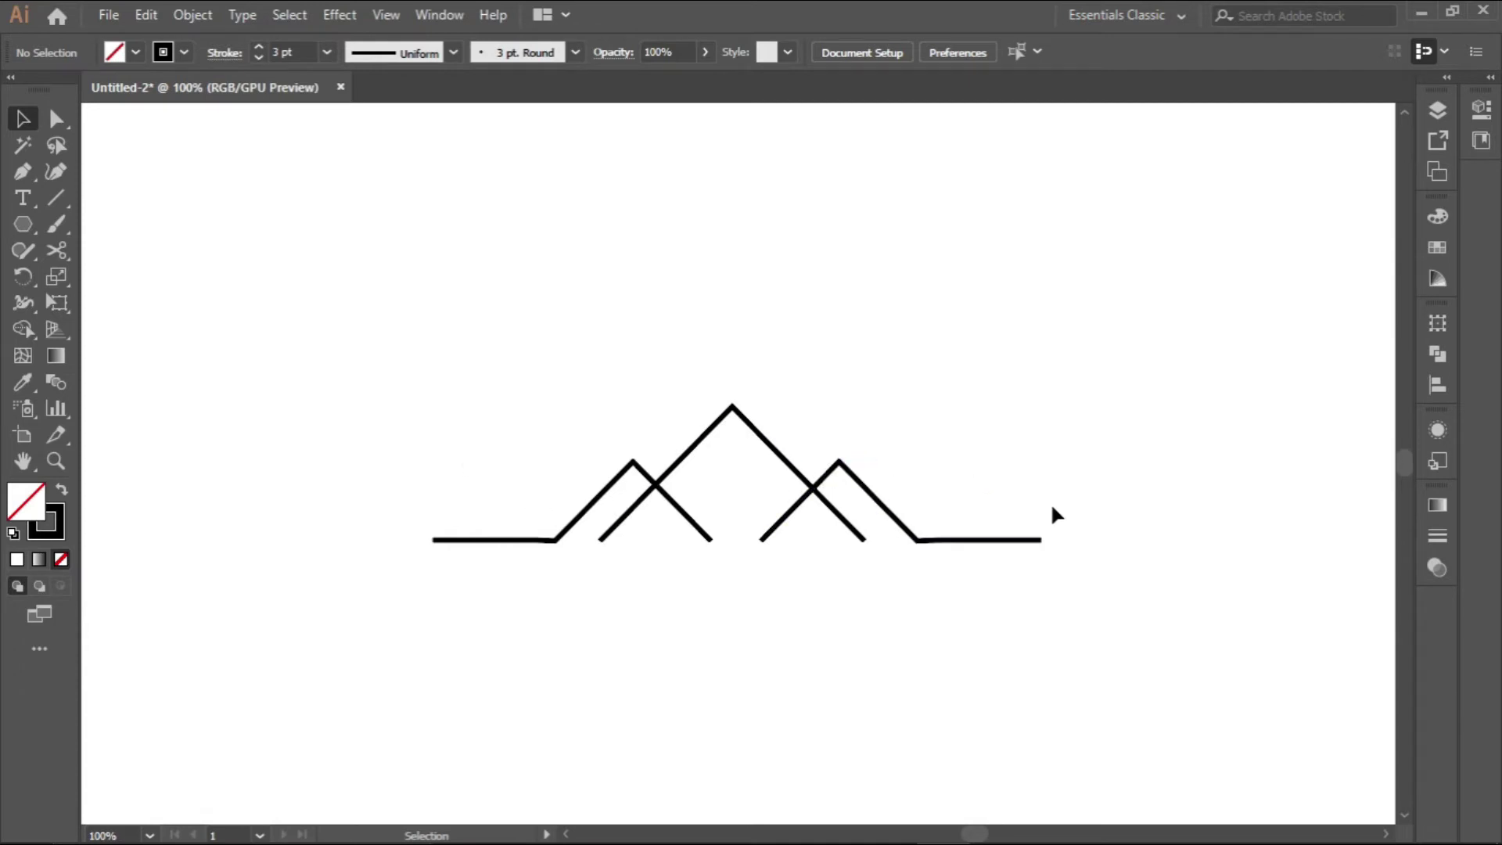
Draw a small square on the left baseline with a 1 pt stroke, then swap it to solid black
left_click(21, 226)
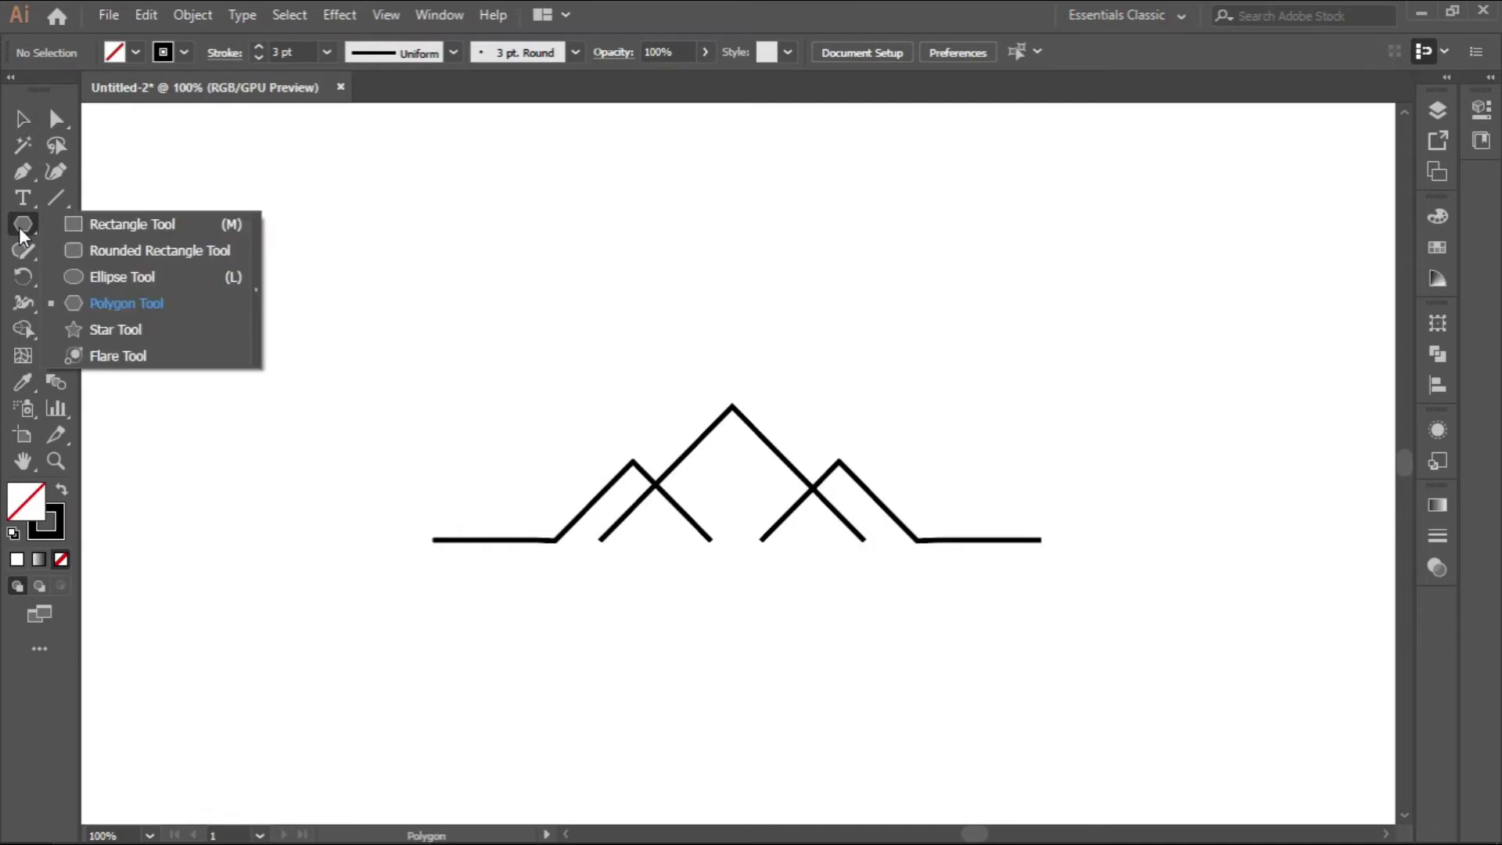
left_click(96, 224)
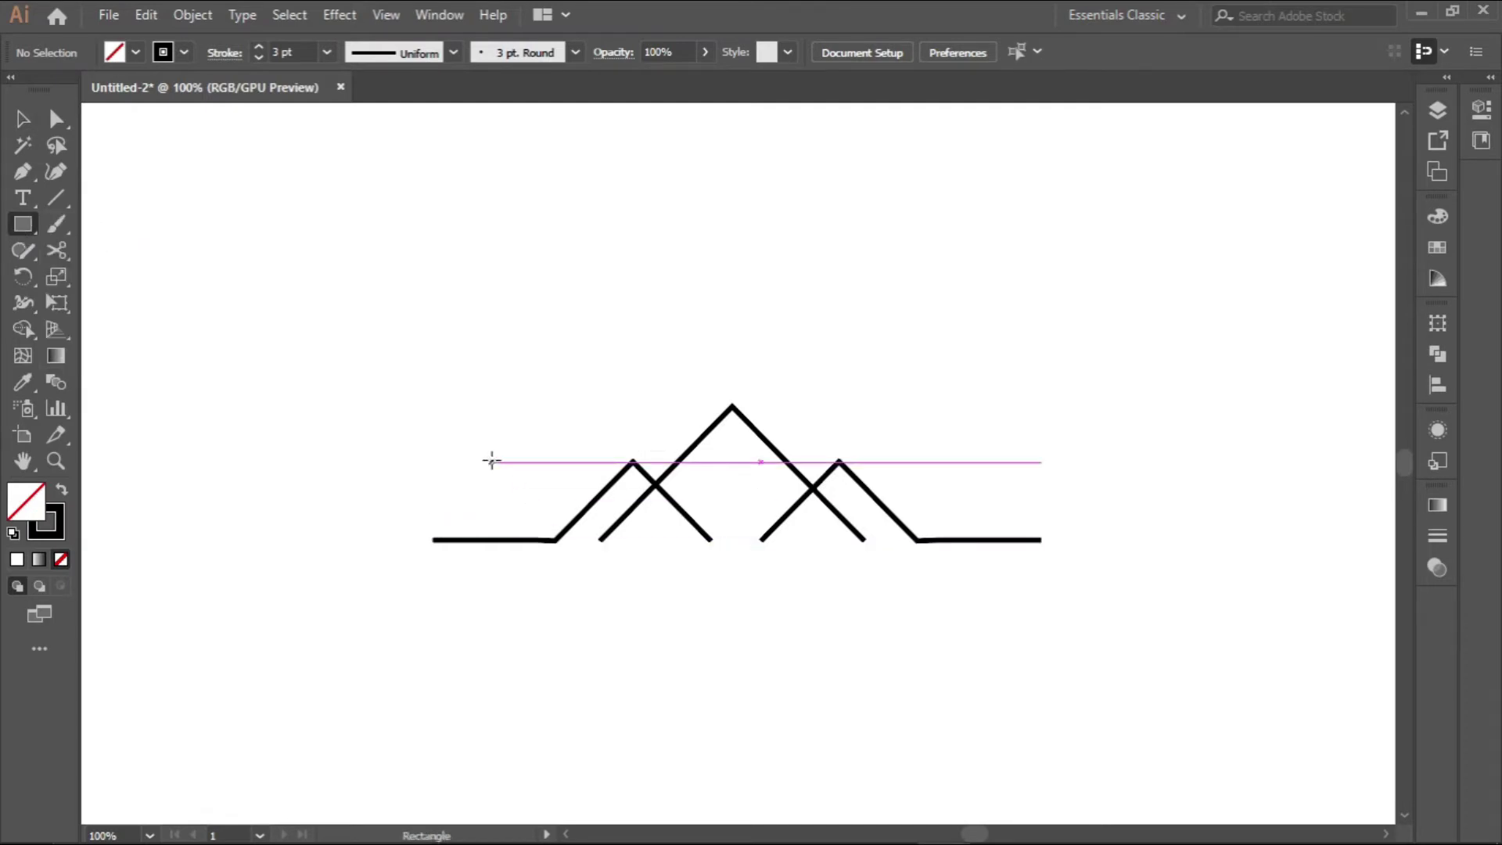
scroll(489, 462, "up", 3)
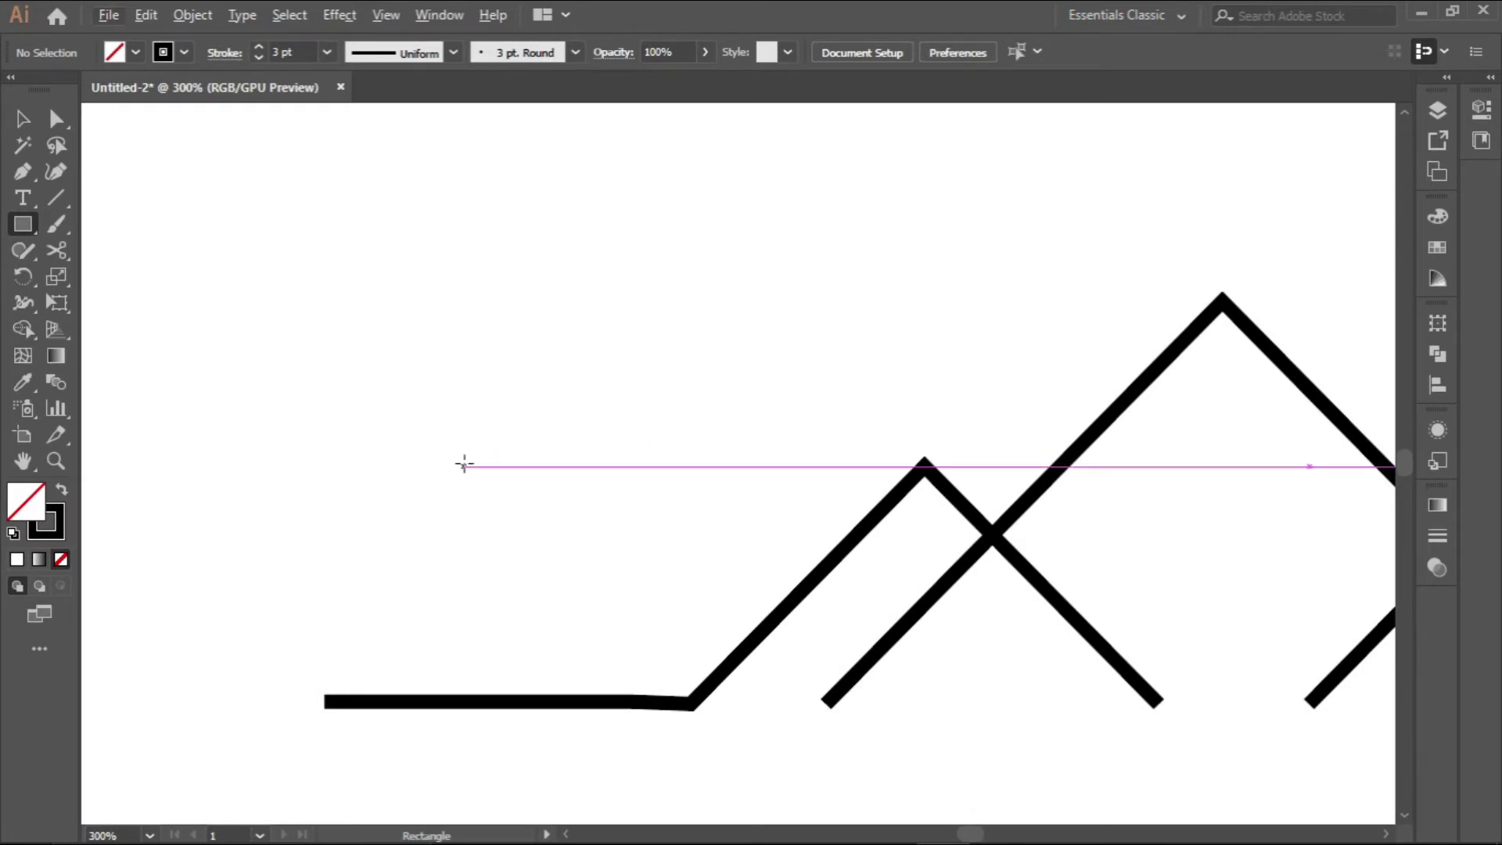
mouse_move(465, 469)
left_mouse_down()
mouse_move(631, 616)
mouse_move(677, 636)
mouse_move(621, 609)
mouse_move(681, 637)
left_mouse_up()
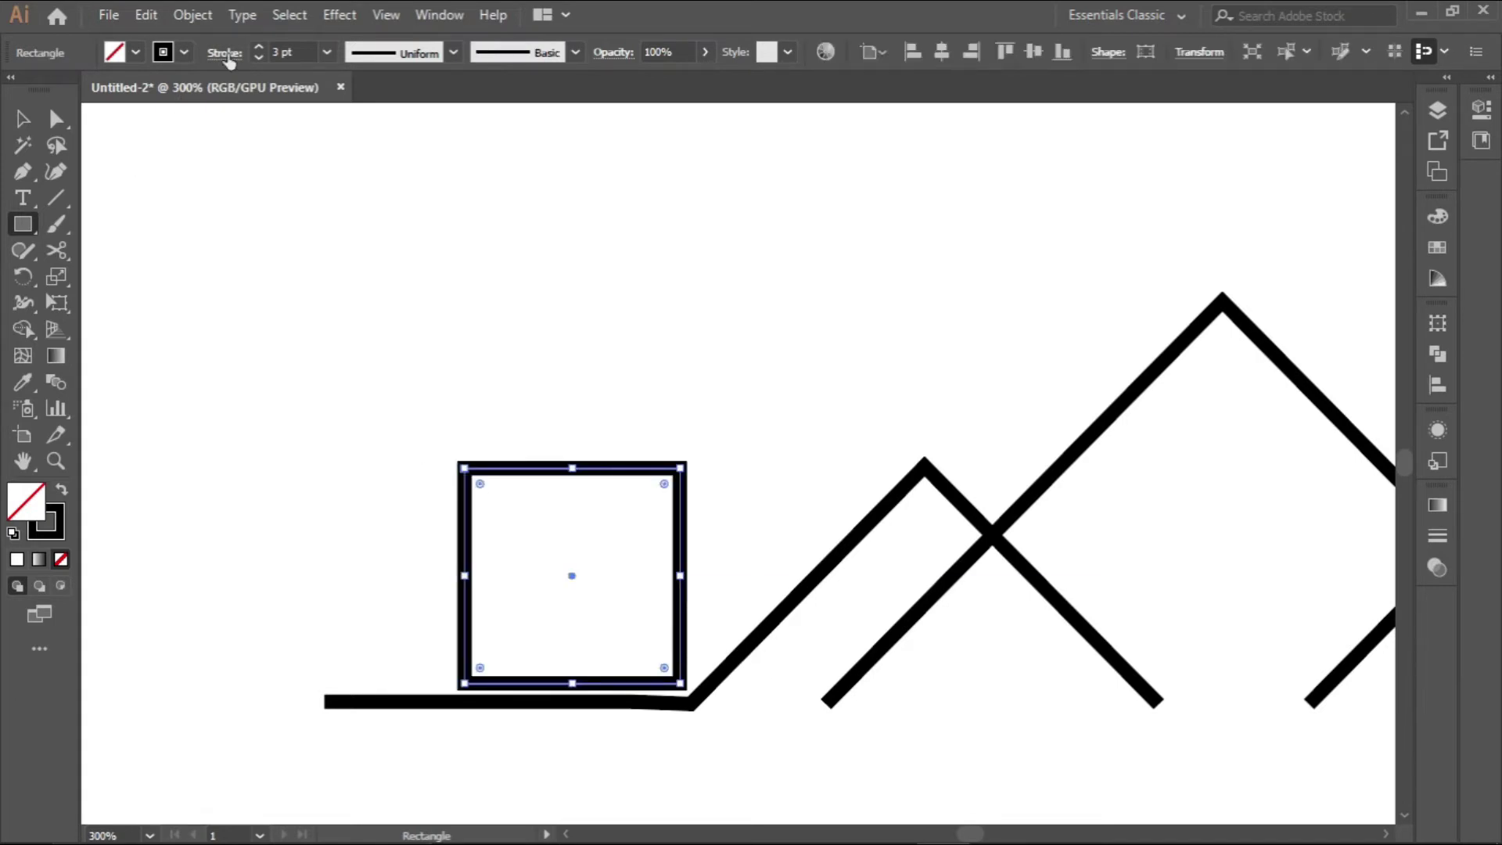
left_click(258, 58)
left_click(258, 58)
left_click(62, 489)
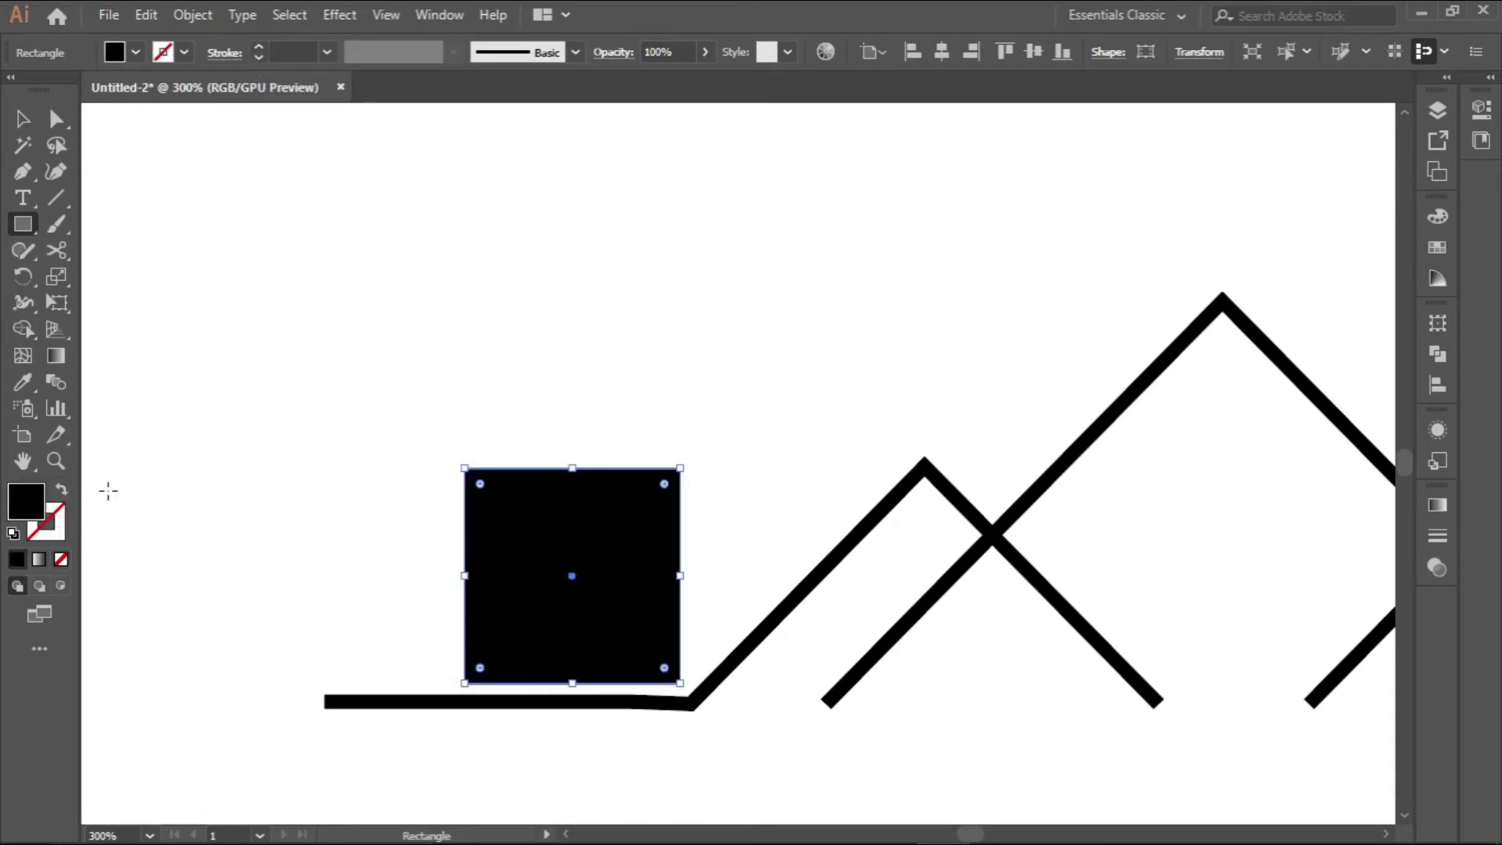
Add a horizontal guide and resize the square so its top meets the guide and its bottom clears the ground line
left_click(21, 118)
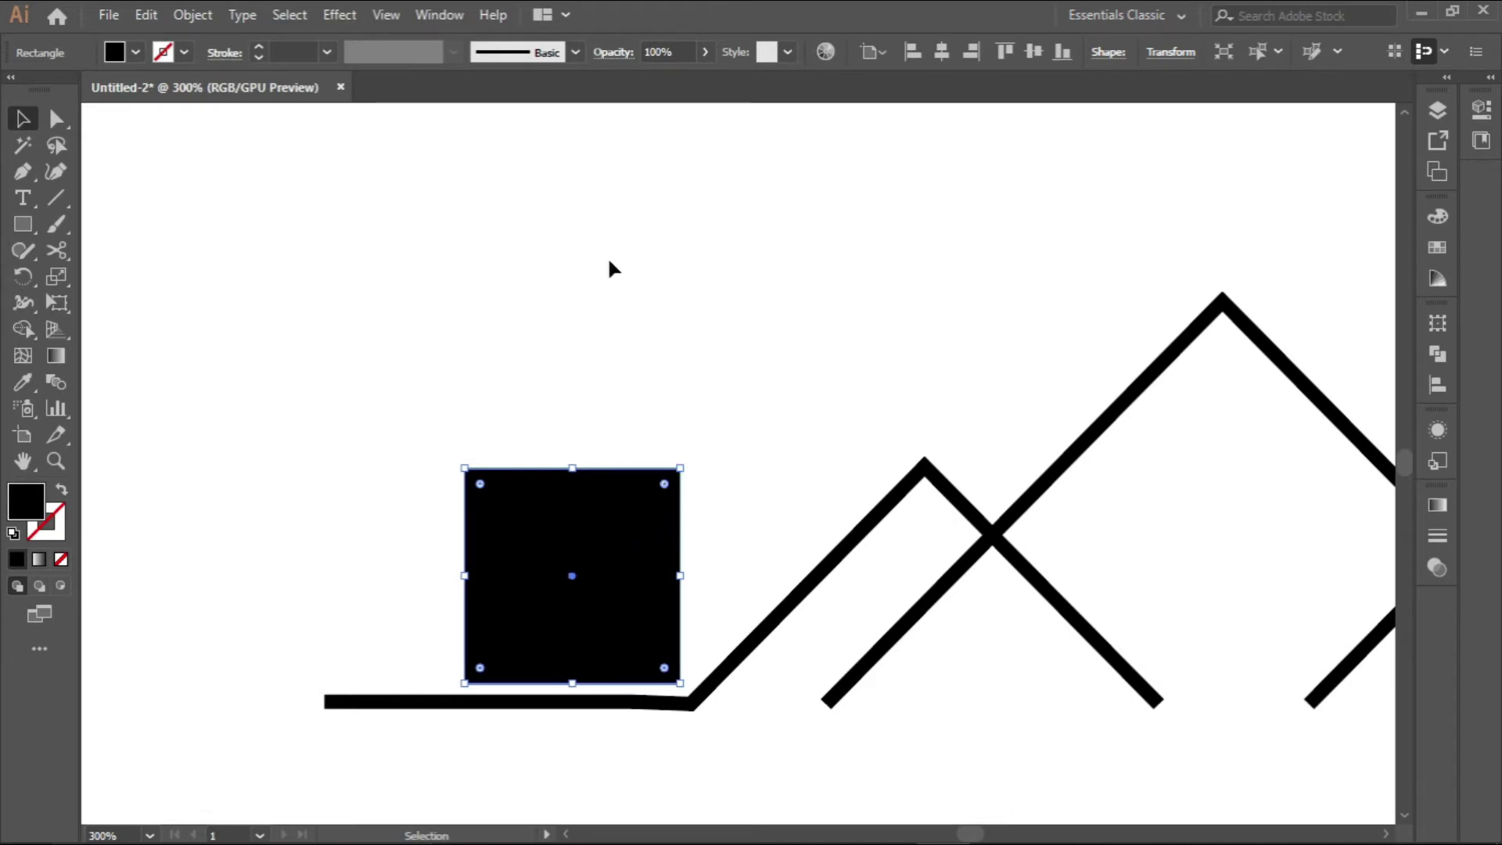
key("ctrl+r")
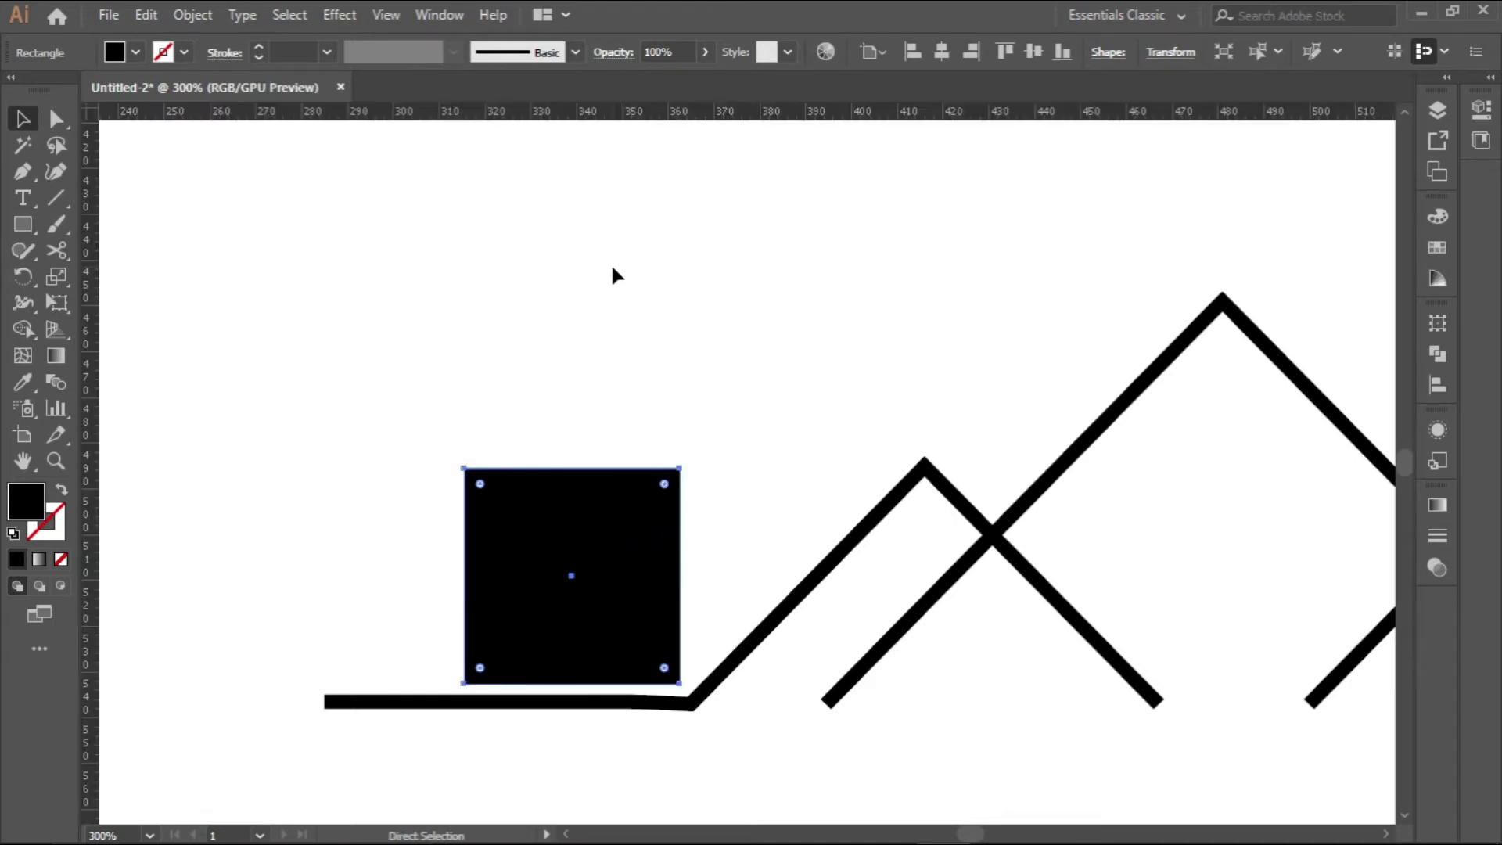
left_click_drag(698, 116, 684, 460)
left_click(584, 500)
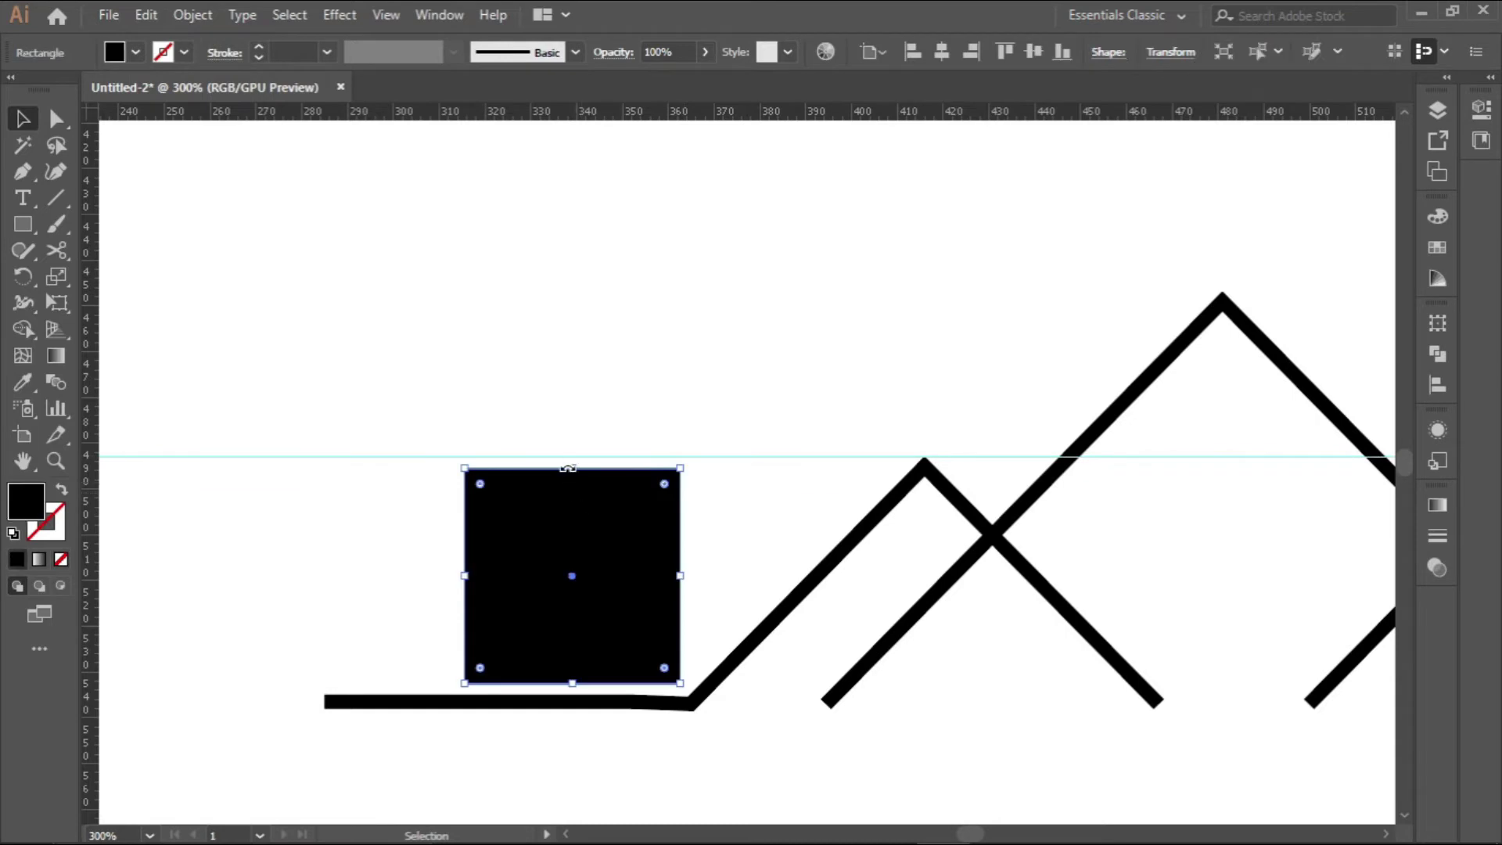
left_click_drag(572, 469, 574, 460)
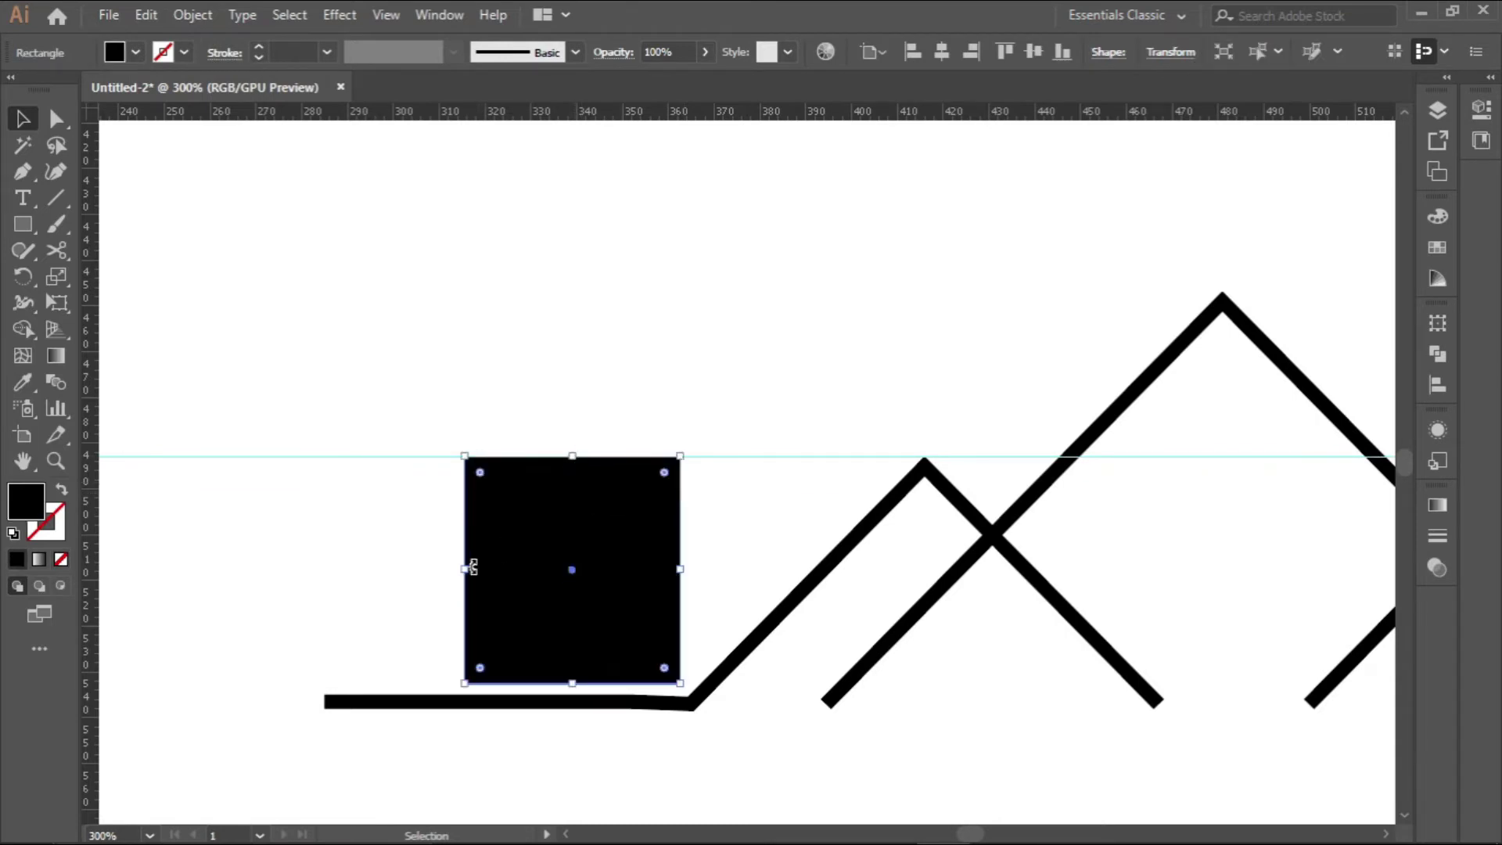
mouse_move(464, 569)
left_mouse_down()
mouse_move(426, 564)
mouse_move(449, 565)
left_mouse_up()
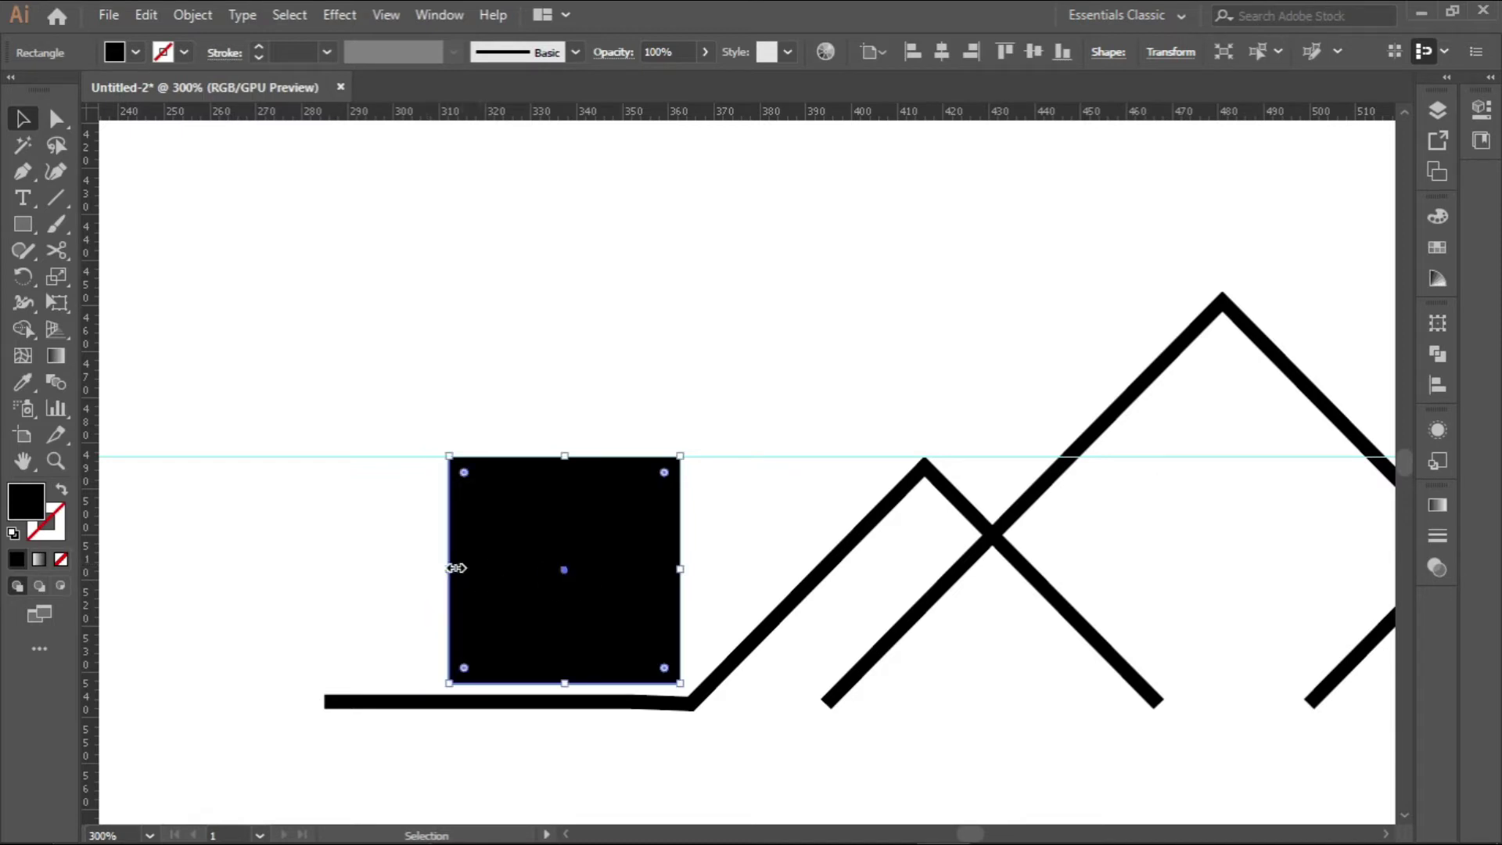
key("ctrl+minus")
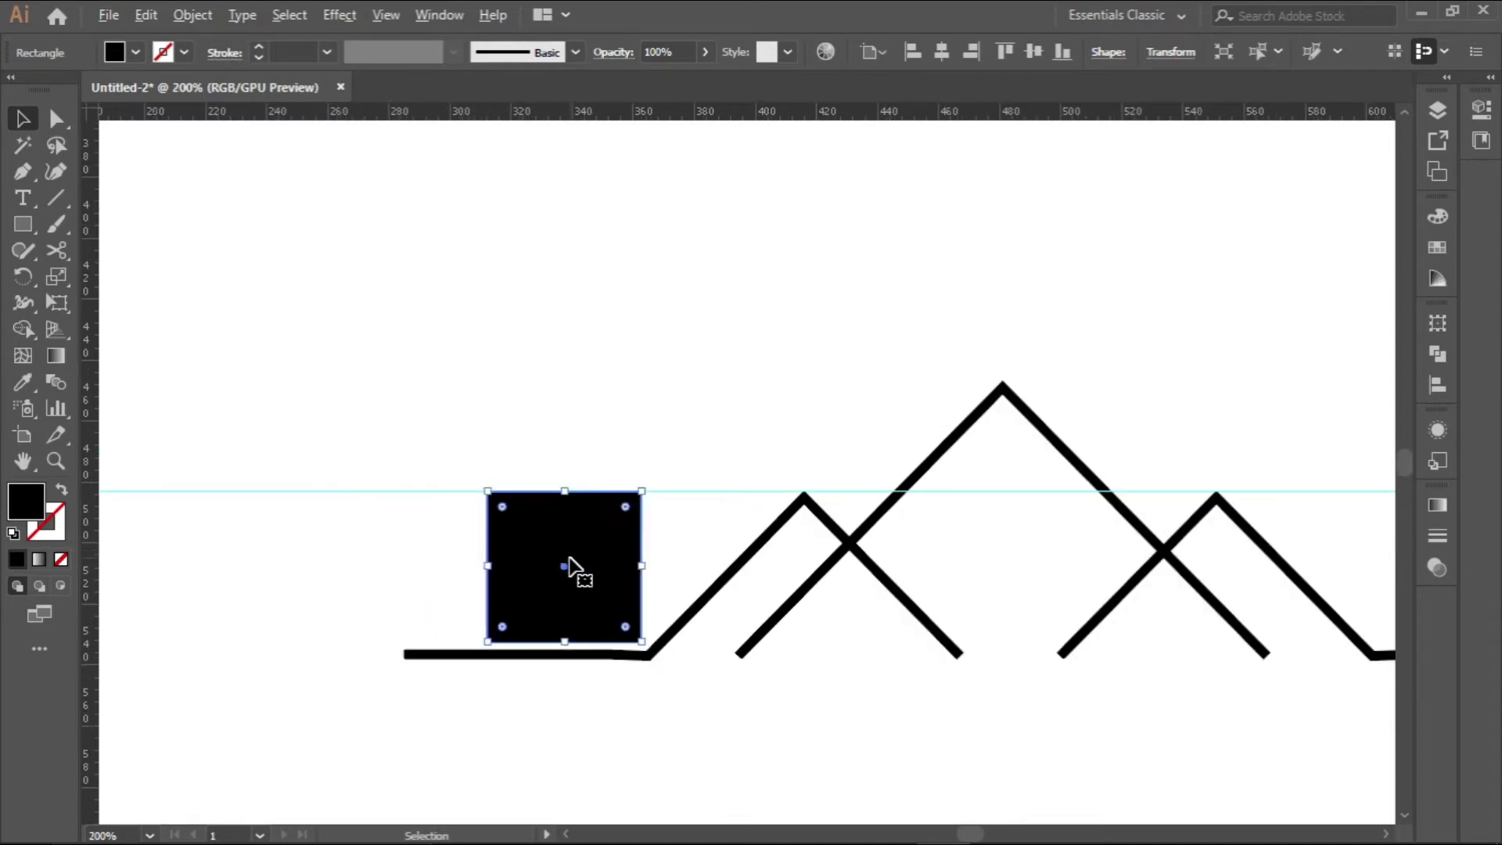
key("ctrl+minus")
key("ctrl+minus")
key("ctrl+plus")
key("ctrl+plus")
key("ctrl+plus")
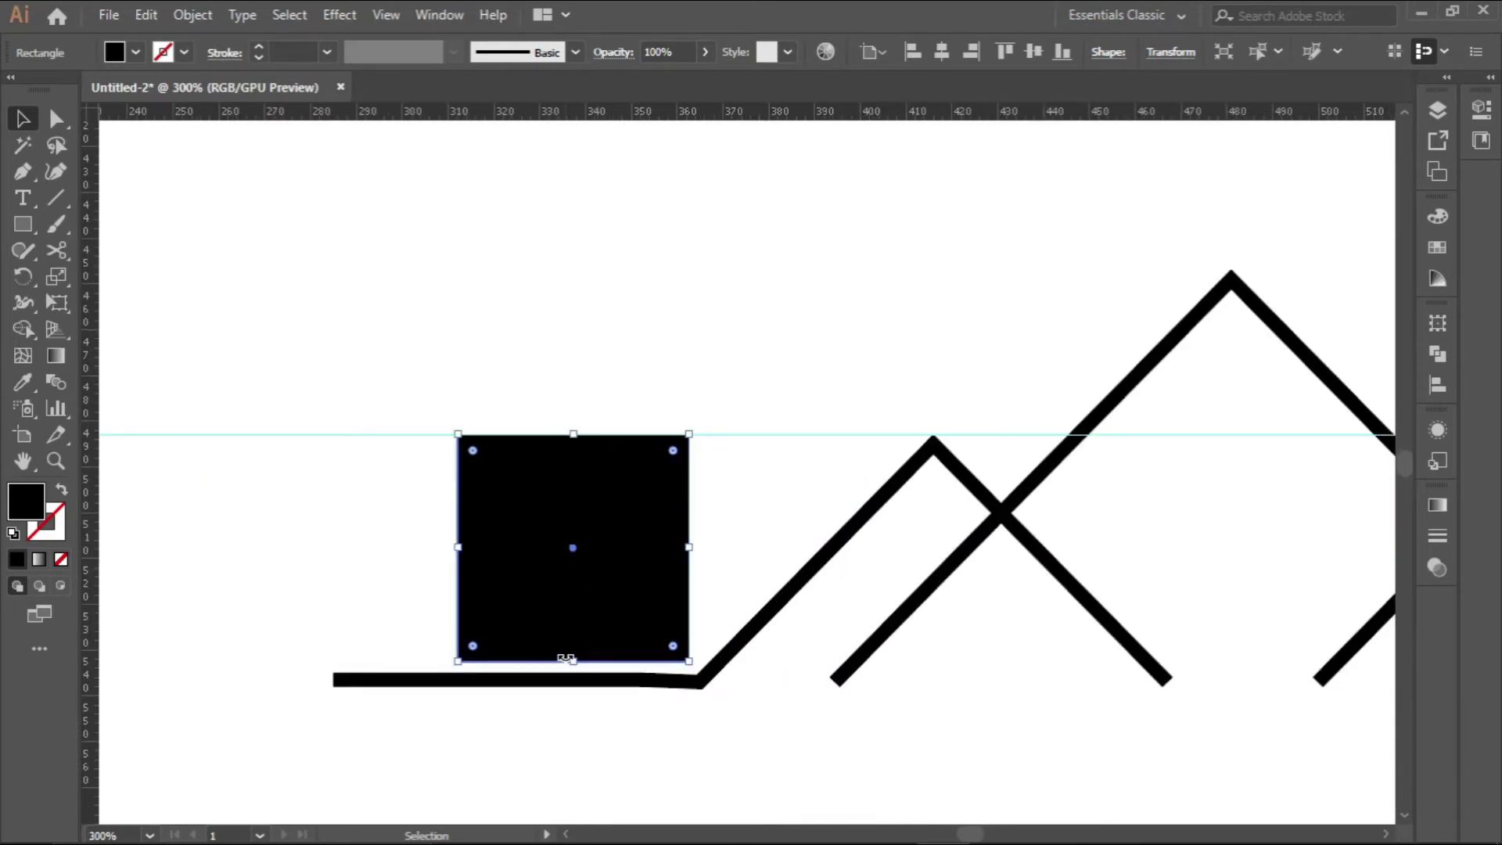
left_click_drag(573, 661, 572, 654)
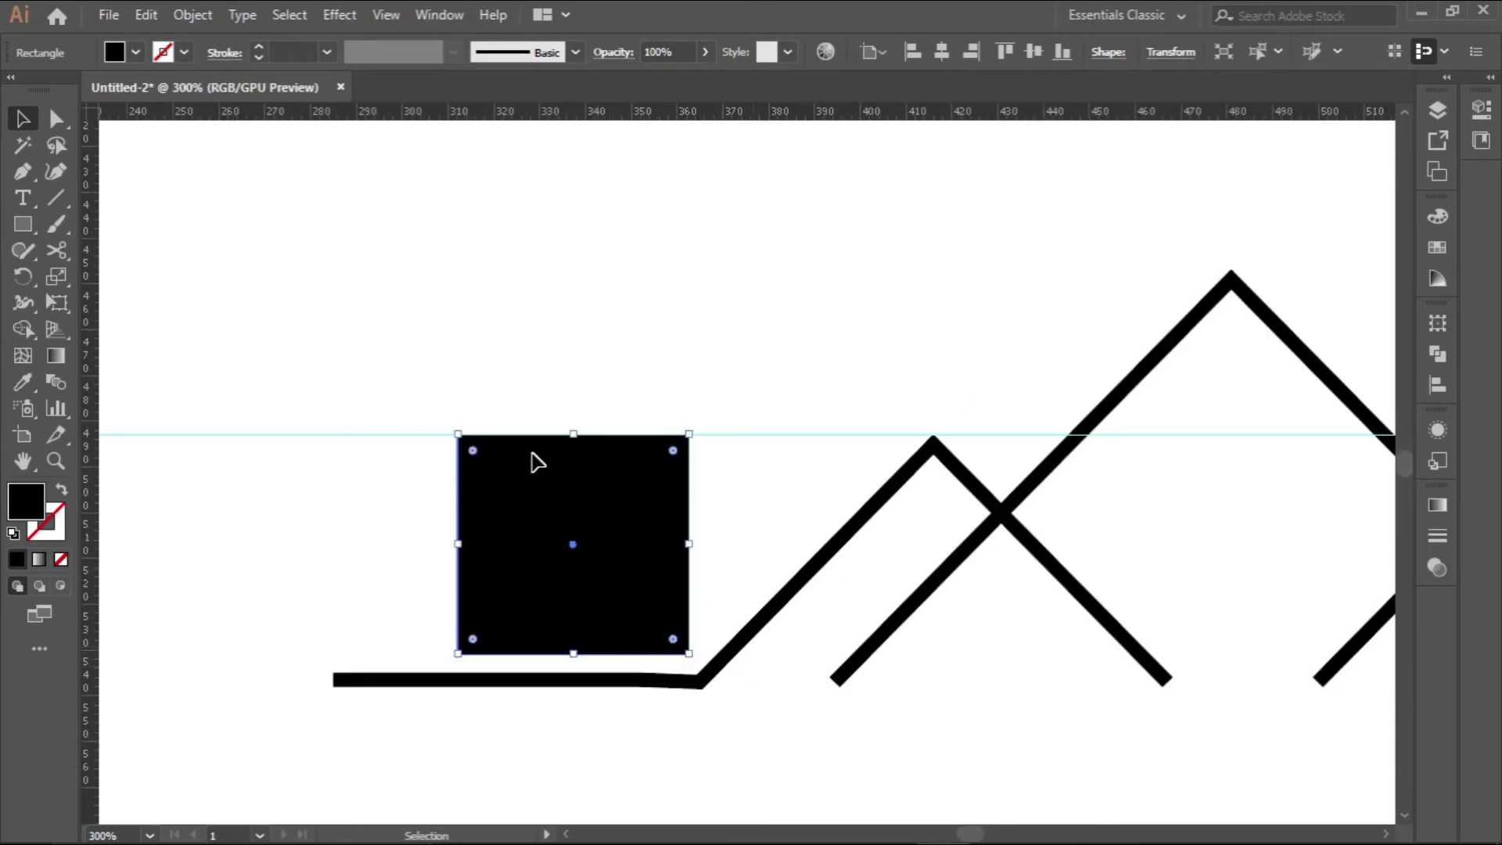
Drag the square's two top anchors about 48 px right to match the left roof slope
left_click(62, 119)
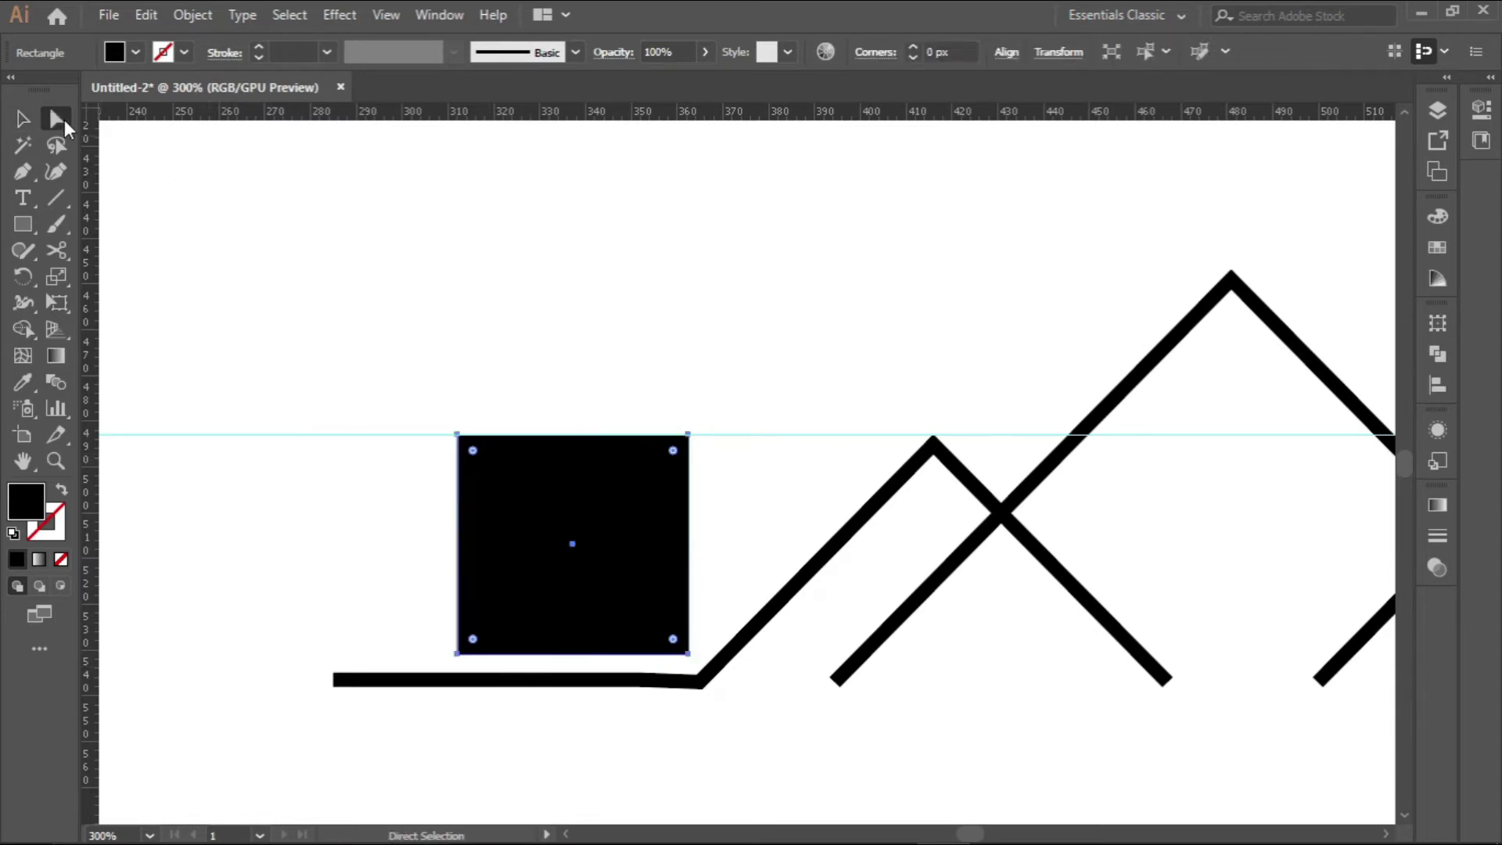
left_click(690, 437)
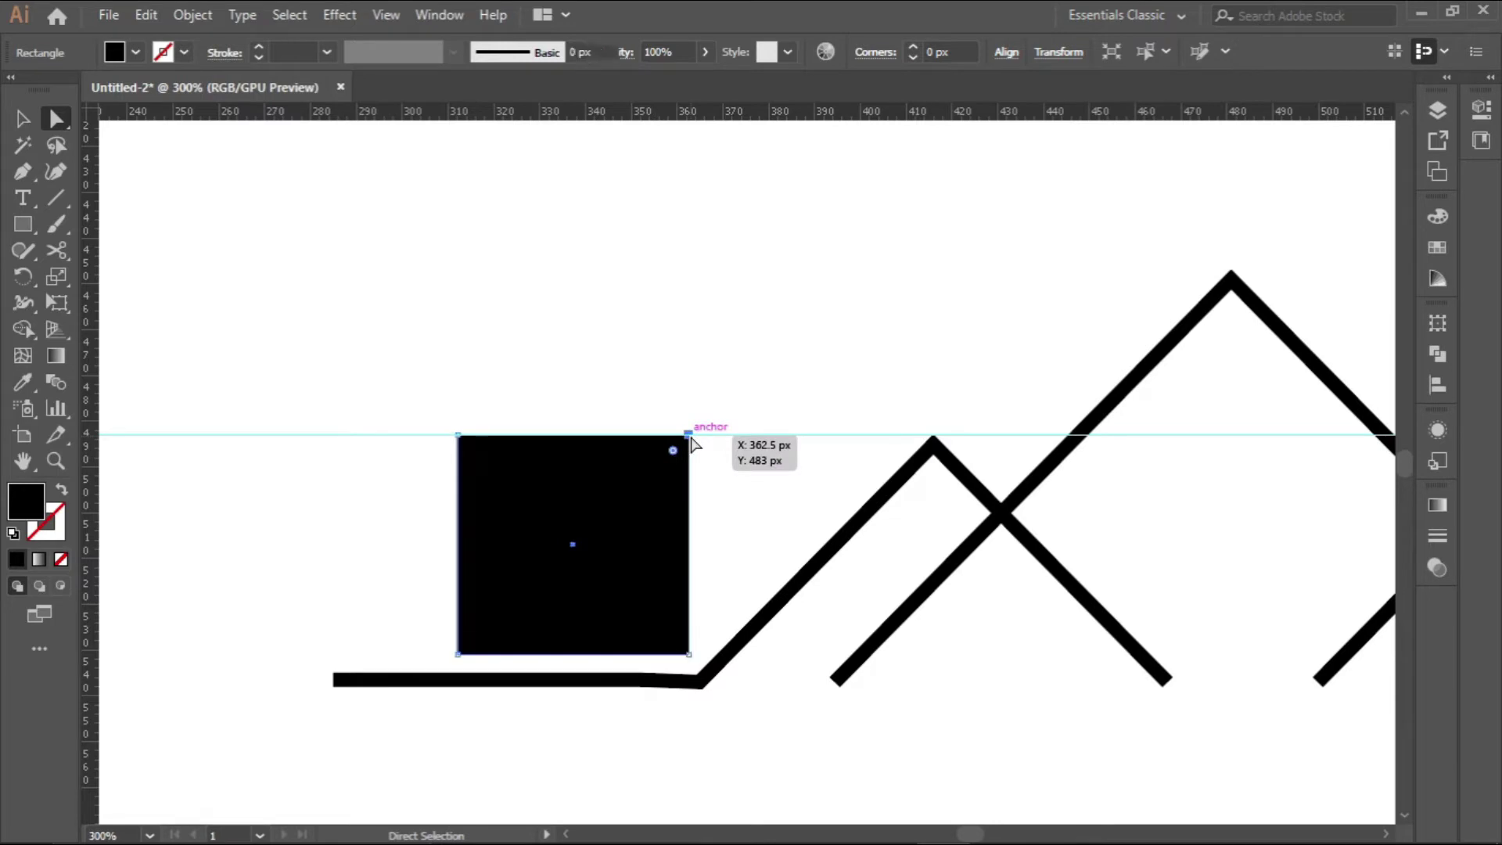
left_click(459, 435, "shift")
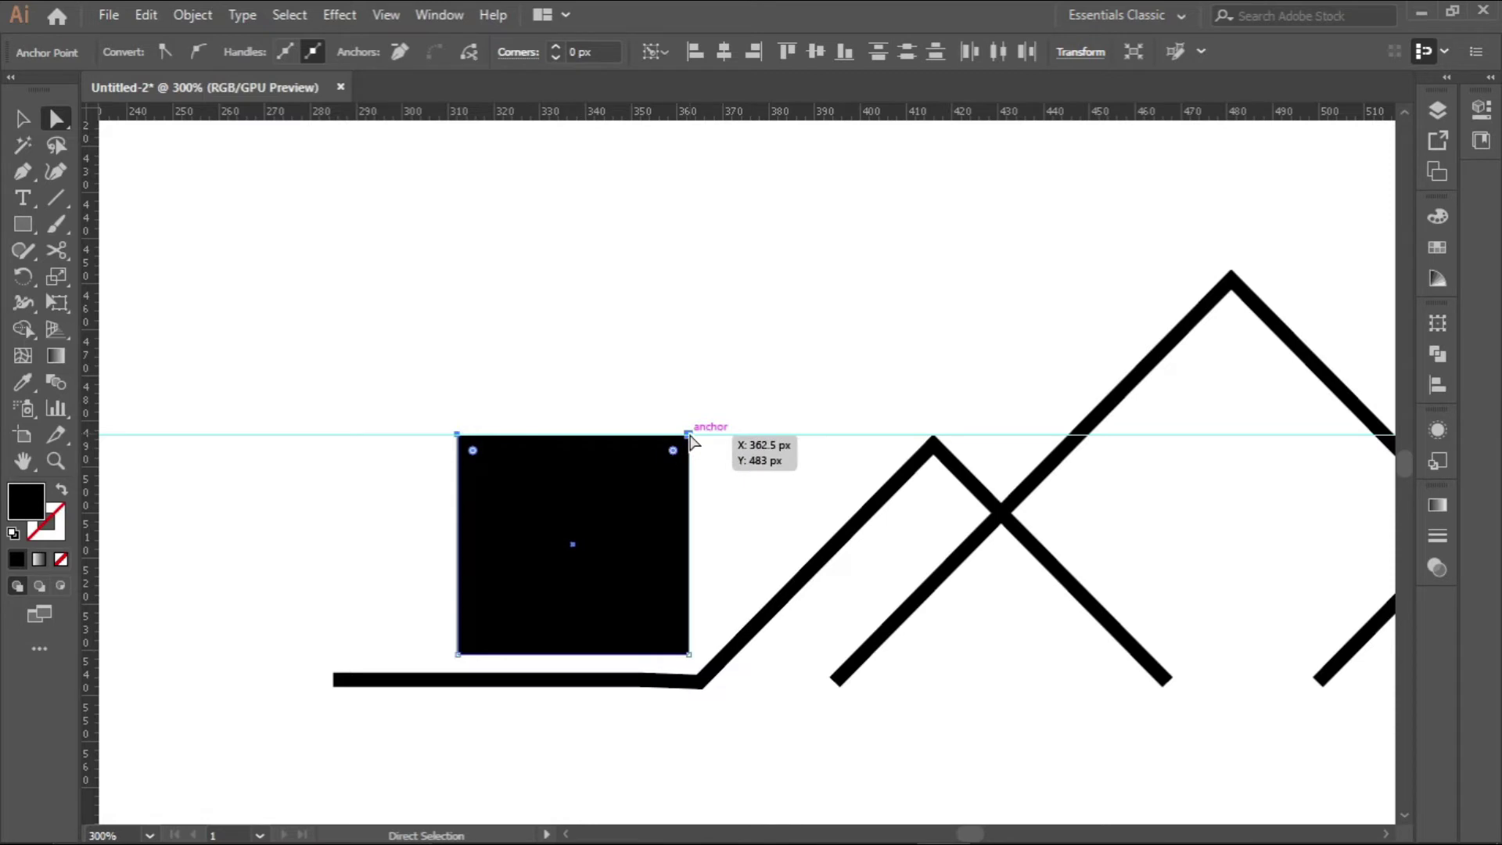
left_click_drag(691, 436, 901, 503)
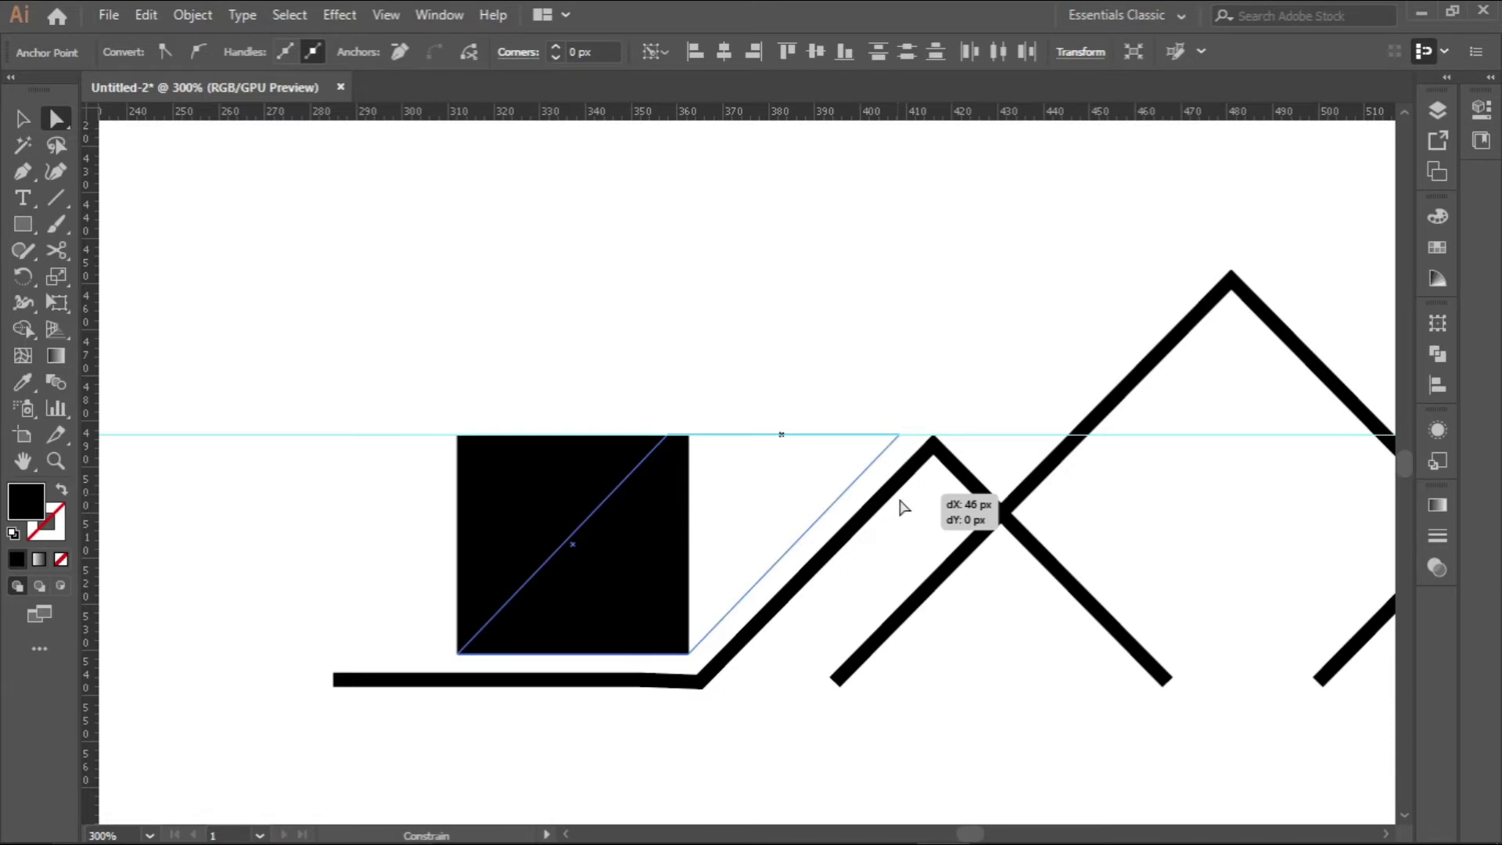
left_click_drag(904, 507, 907, 510)
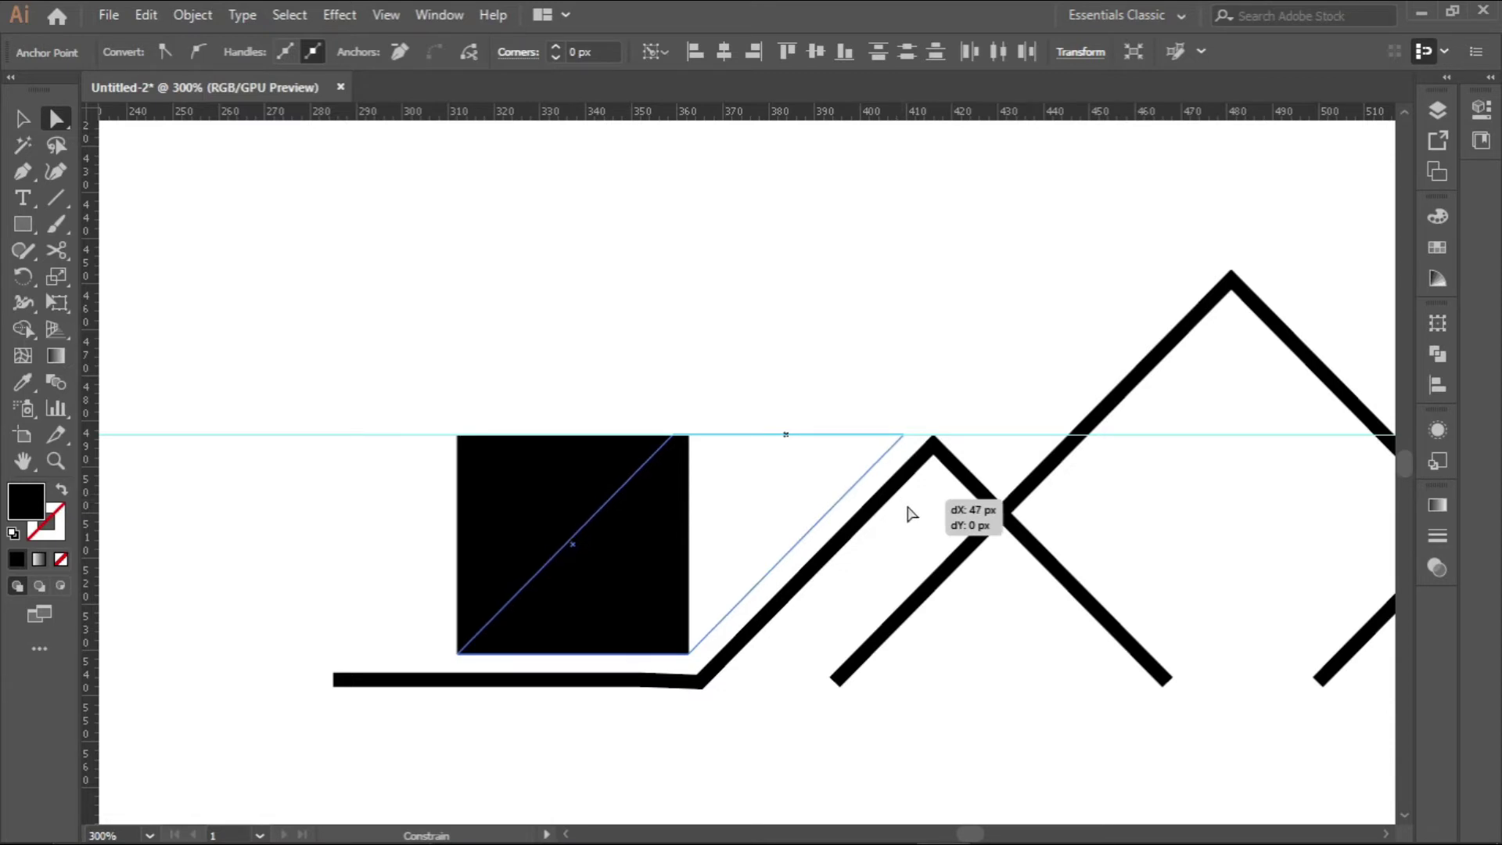
left_click_drag(908, 512, 908, 513)
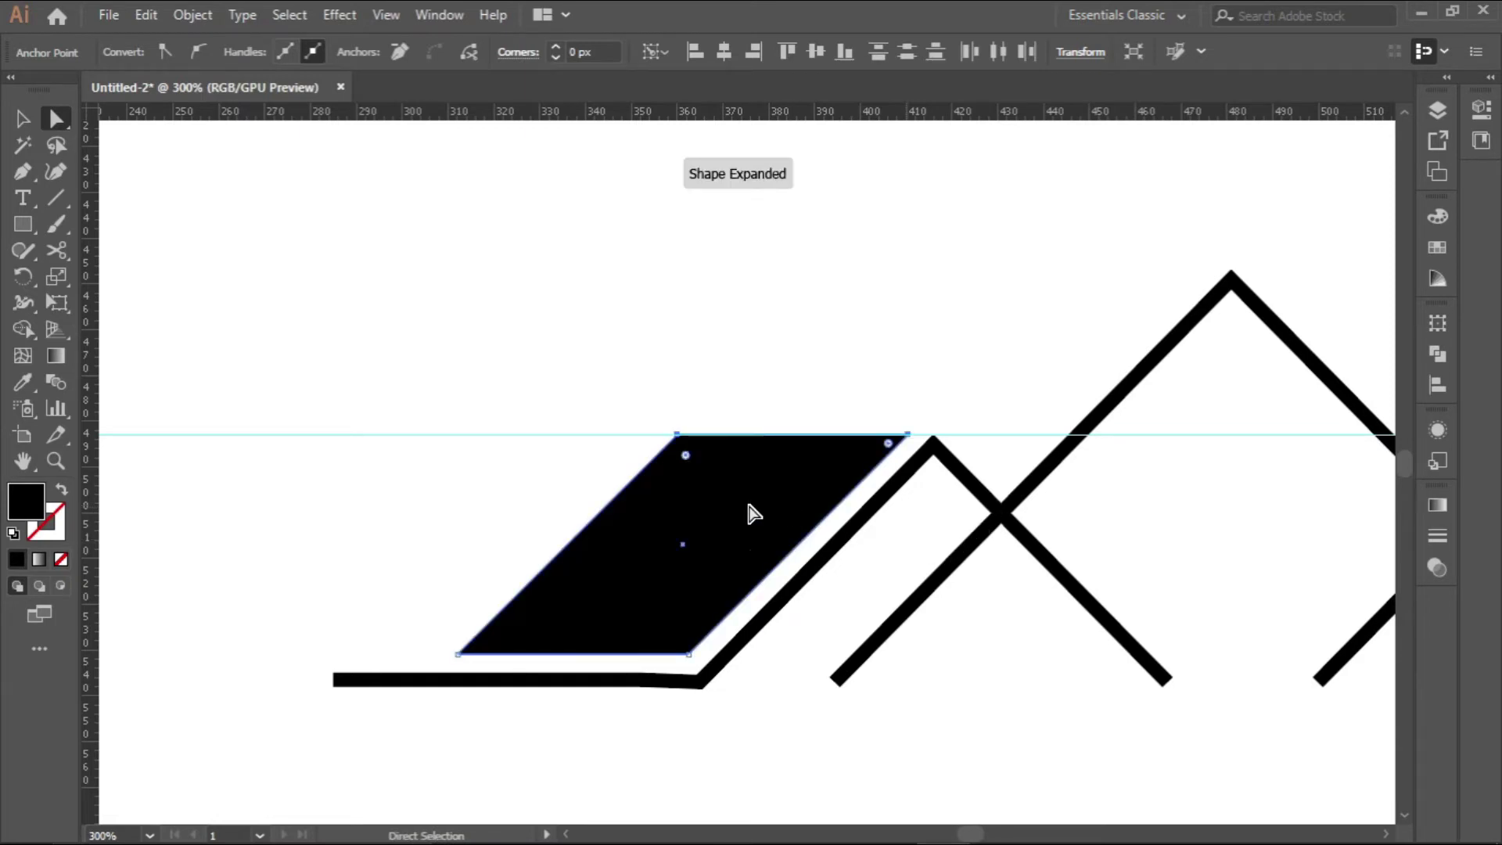
Move the black parallelogram about 20 px left, leaving a white gap from the roof line
key("ctrl+1")
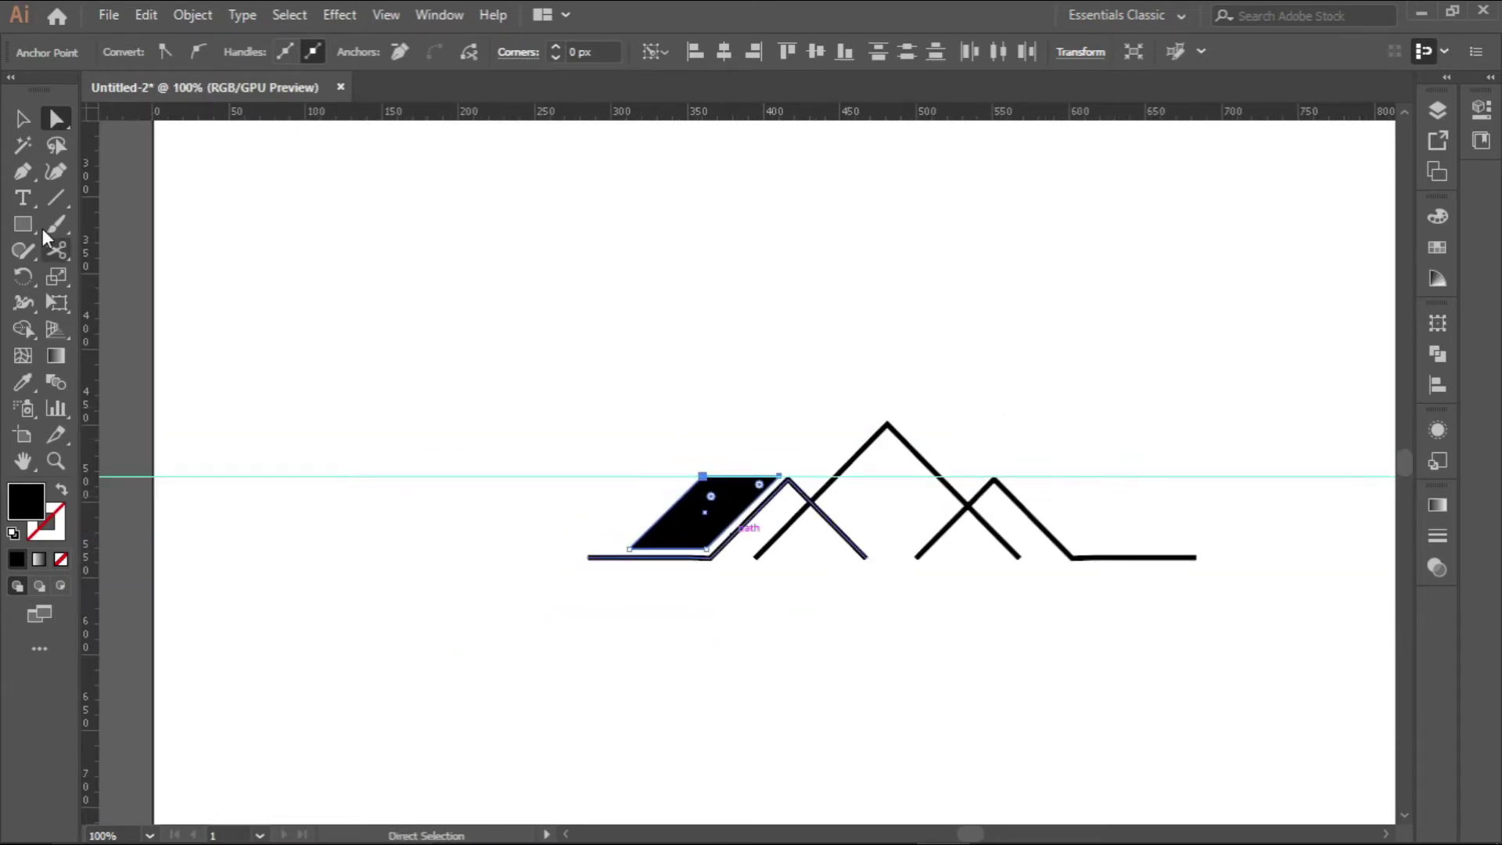
left_click(22, 118)
left_click(403, 345)
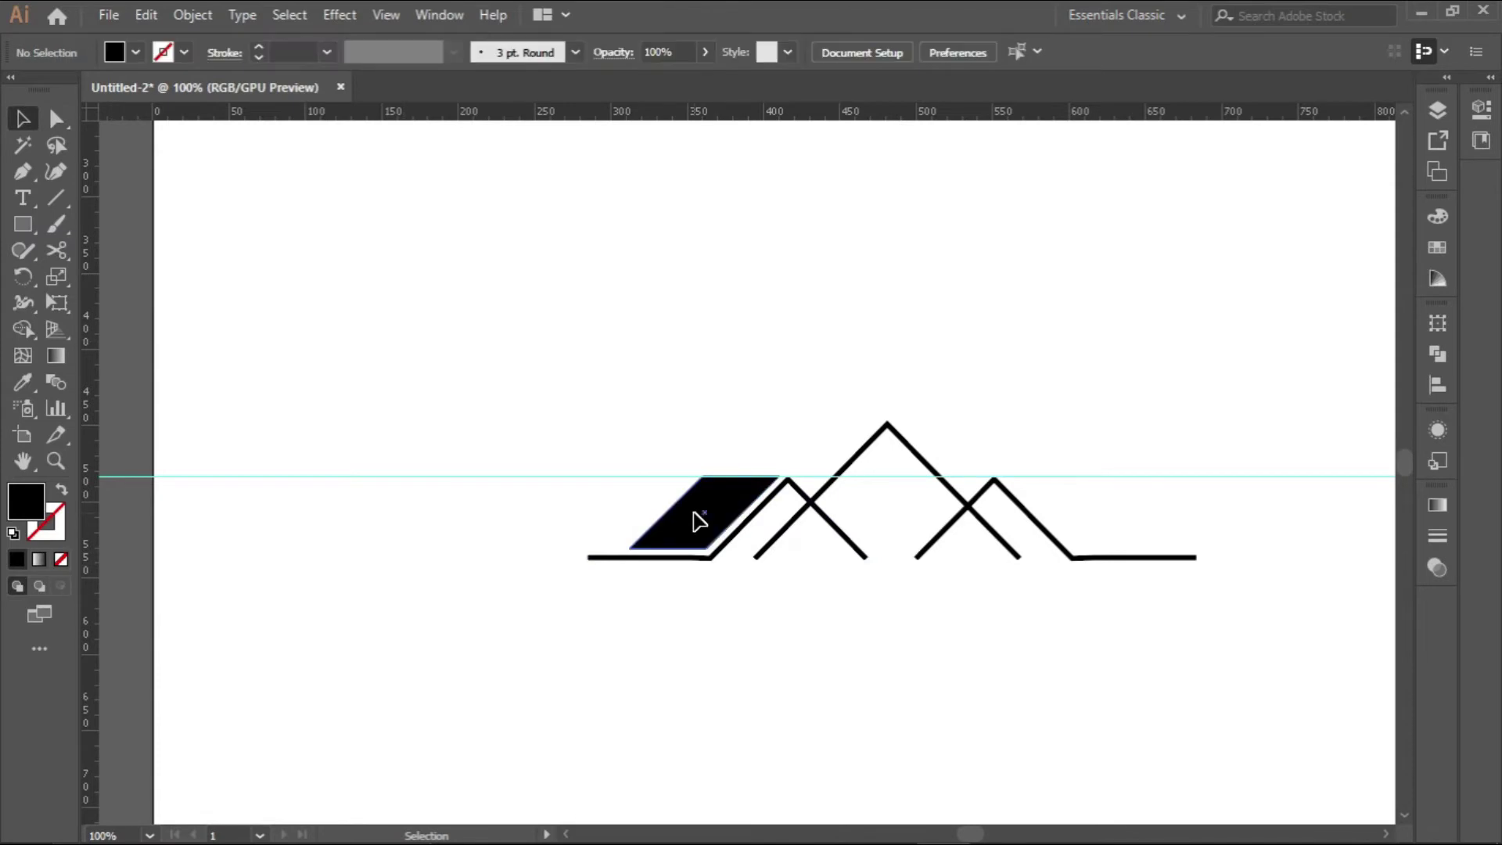
scroll(699, 520, "up", 1)
scroll(698, 521, "up", 3)
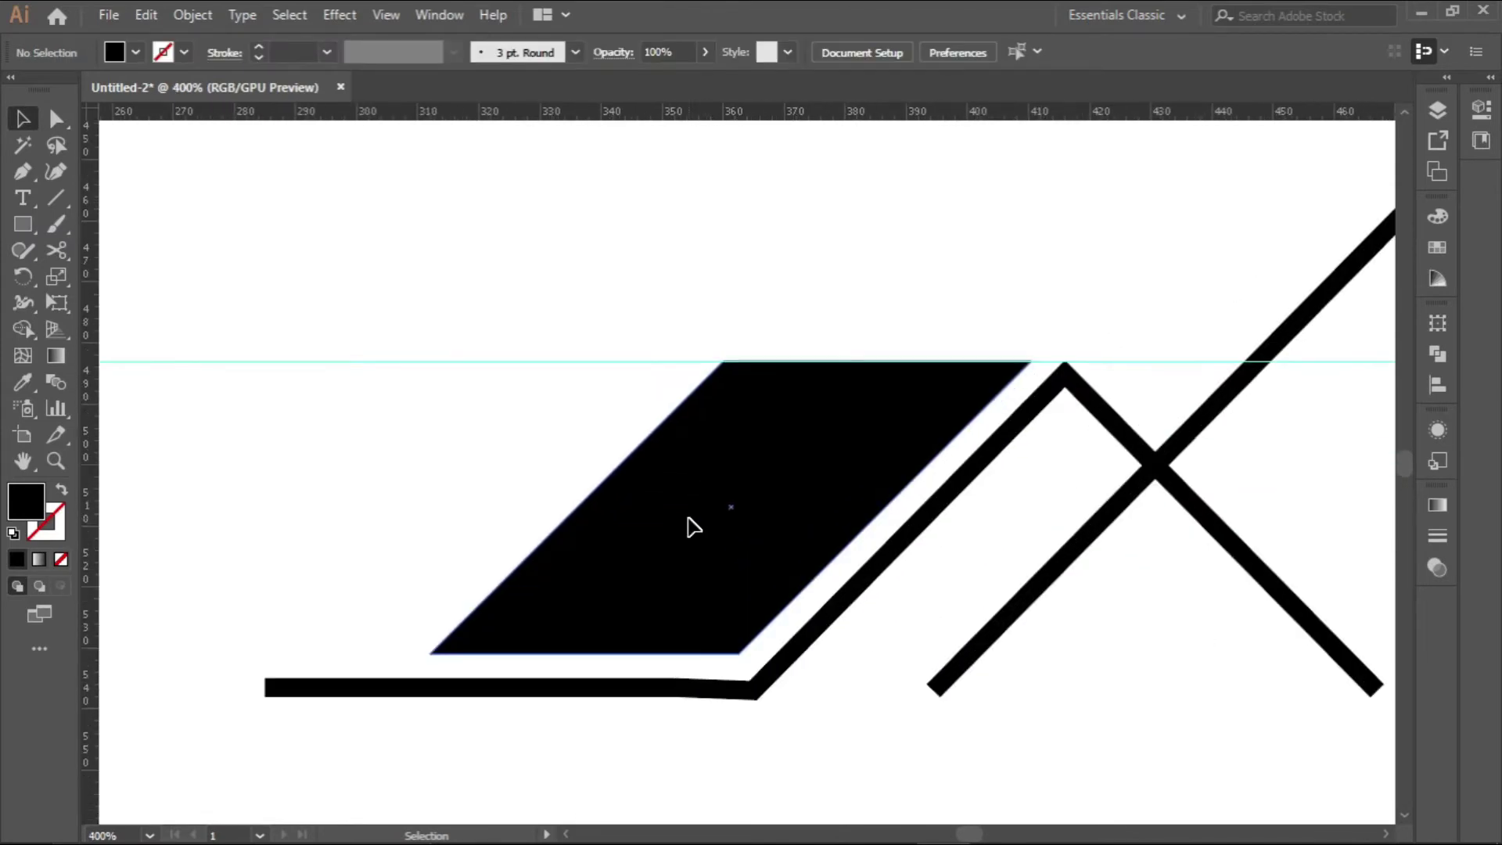
left_click_drag(687, 518, 671, 526)
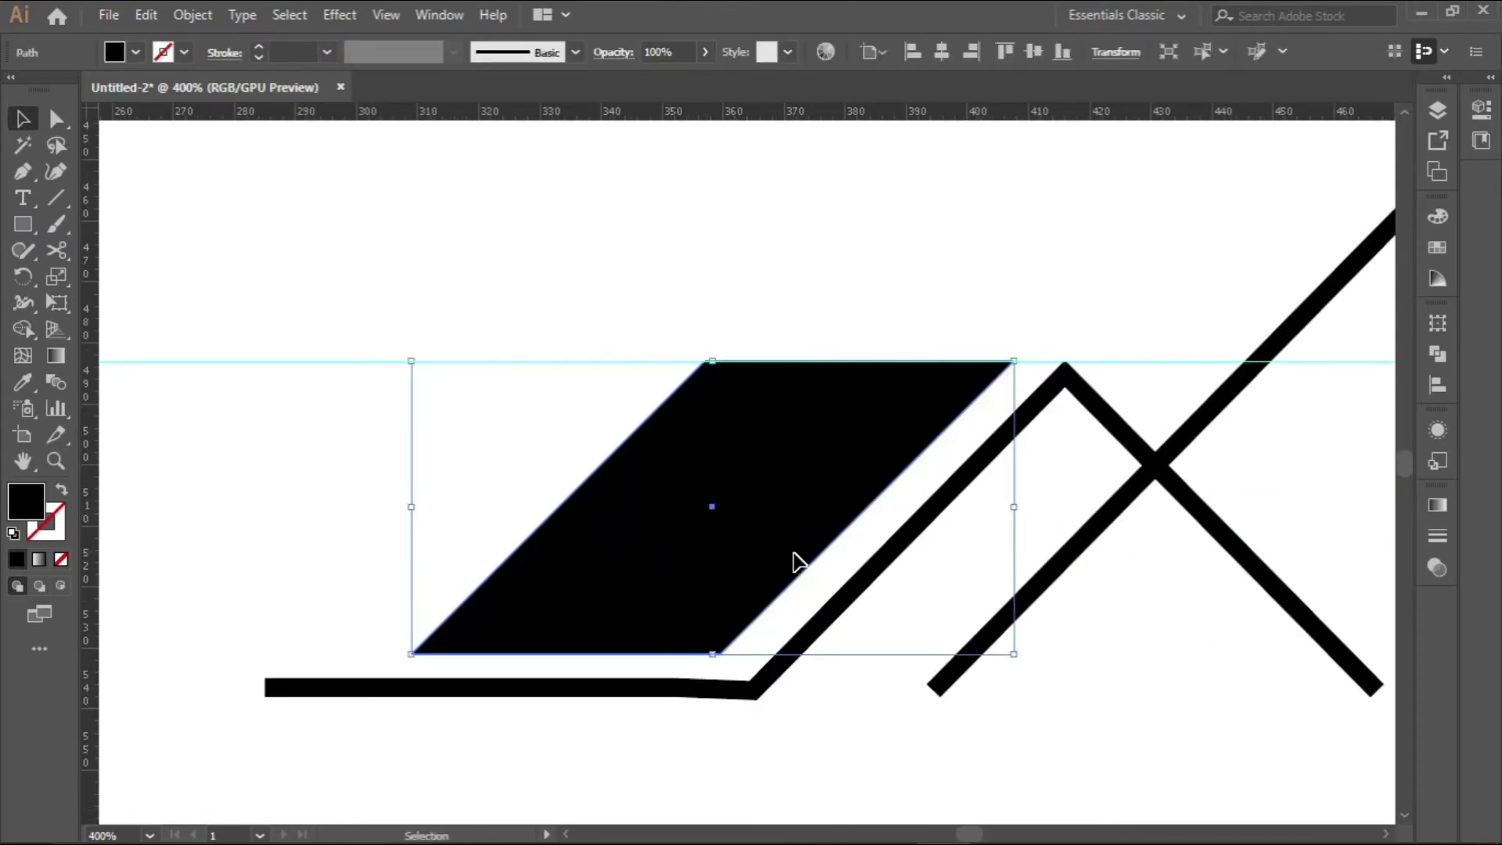
scroll(825, 656, "down", 2)
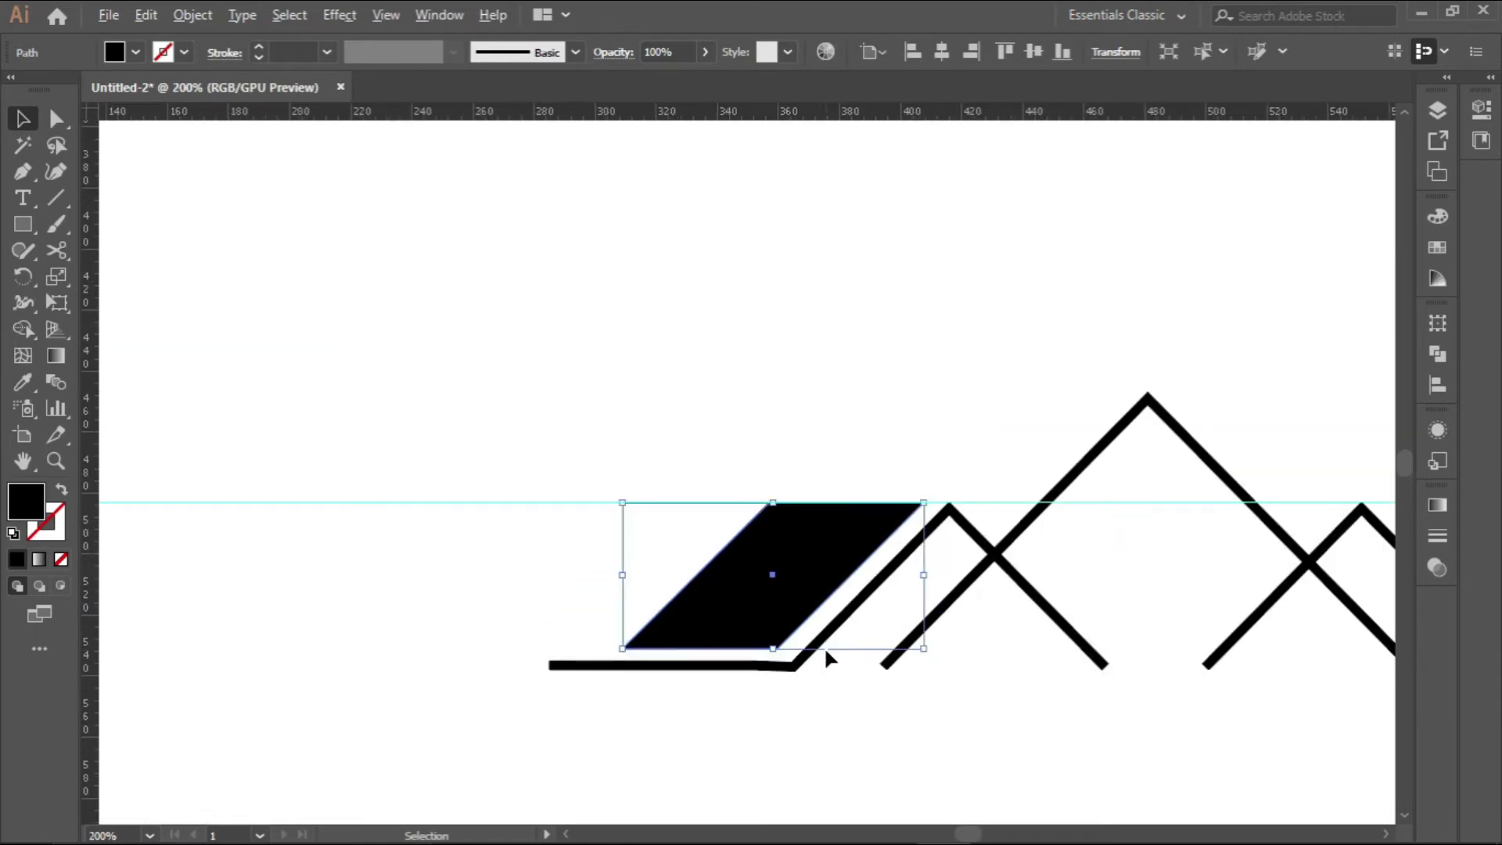
scroll(826, 650, "down", 2)
Drag a copy of the parallelogram about 295 px right onto the right ground line
left_click(844, 698)
left_click_drag(1039, 666, 773, 627)
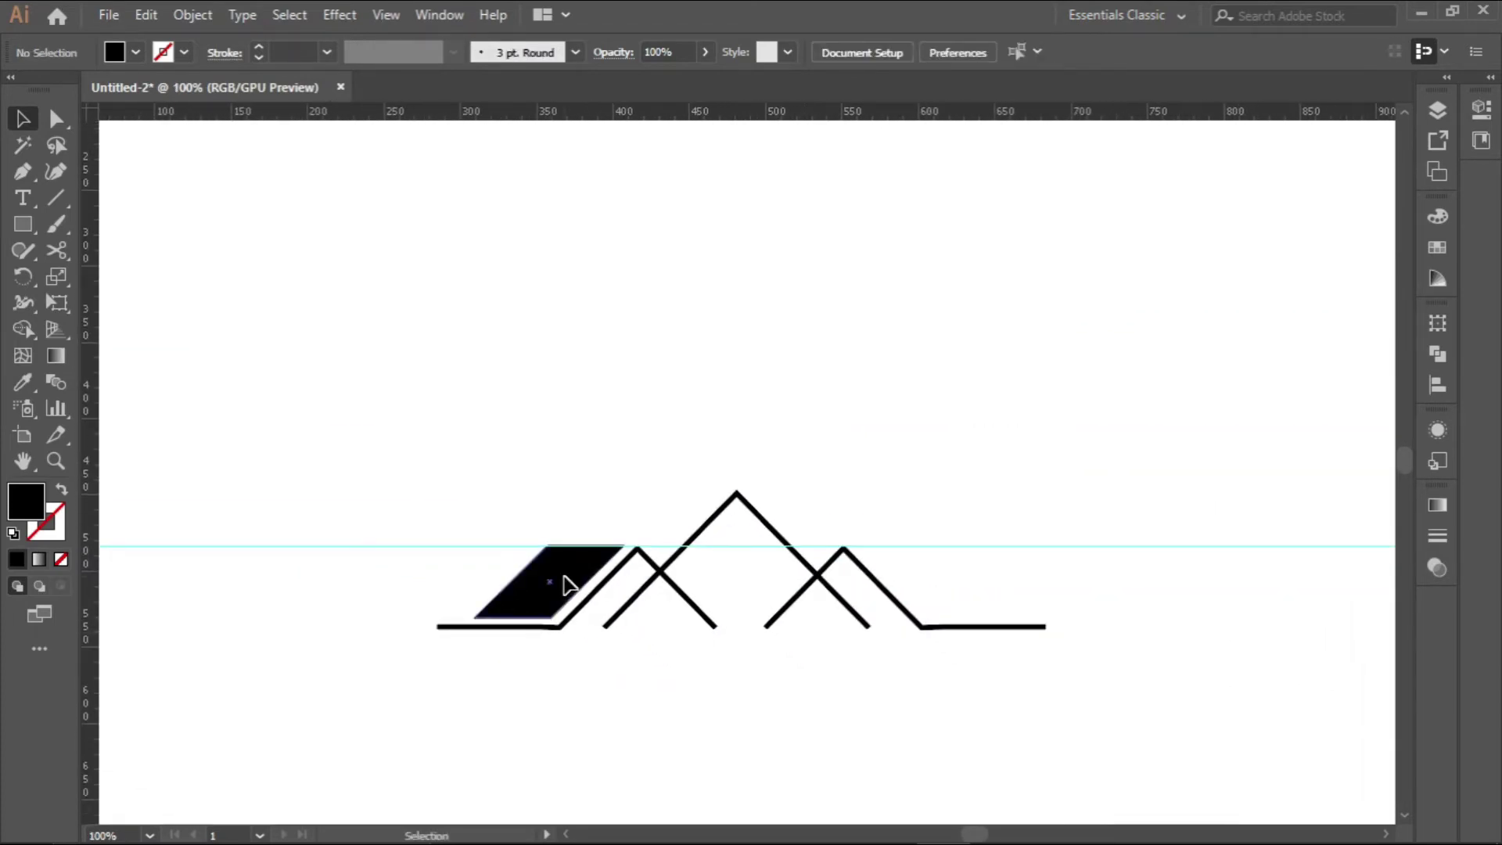
scroll(614, 540, "up", 3)
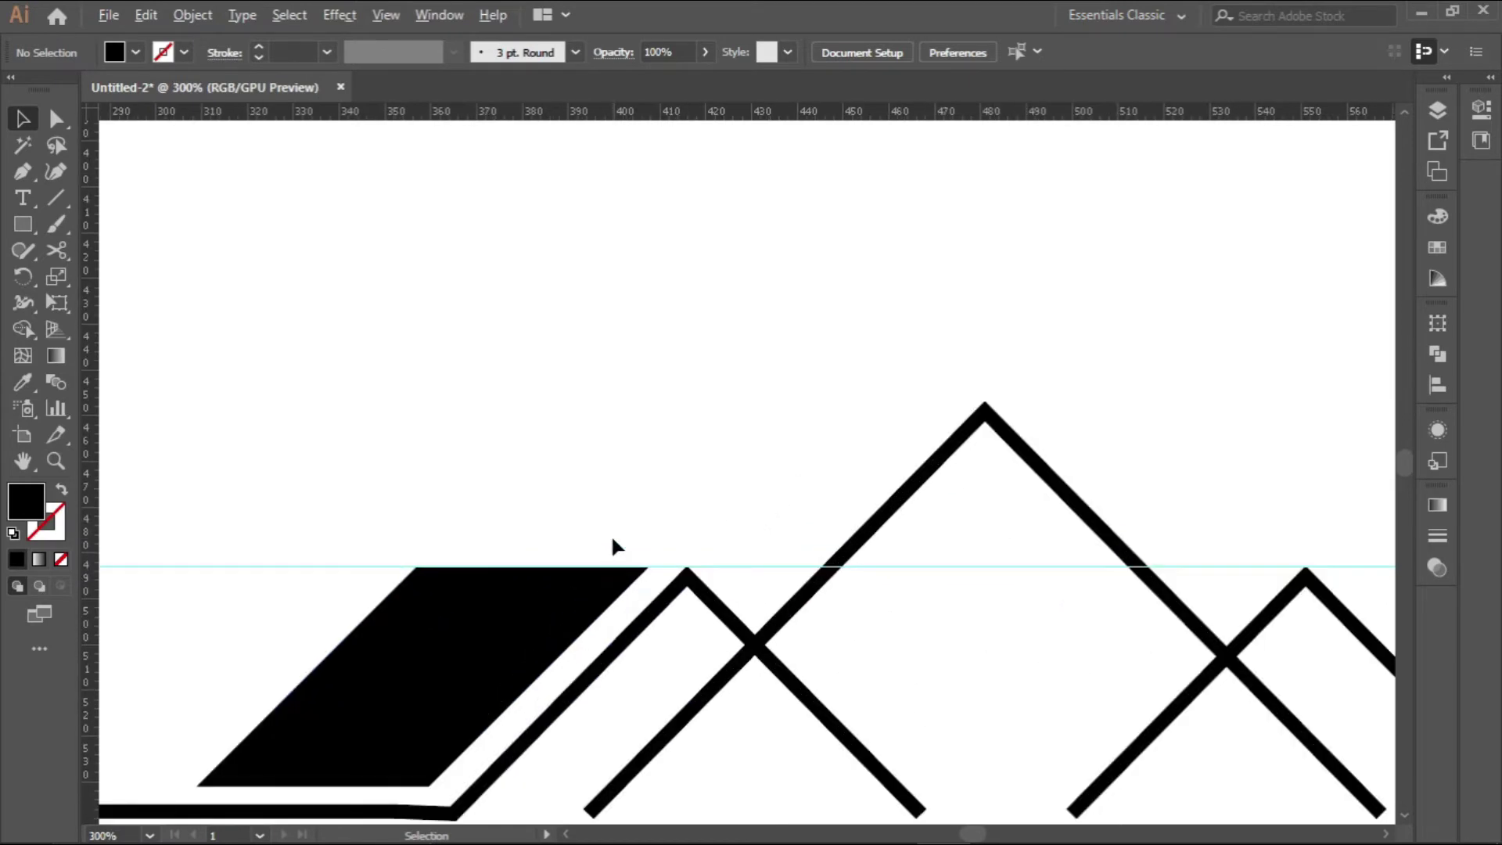
scroll(613, 539, "down", 2)
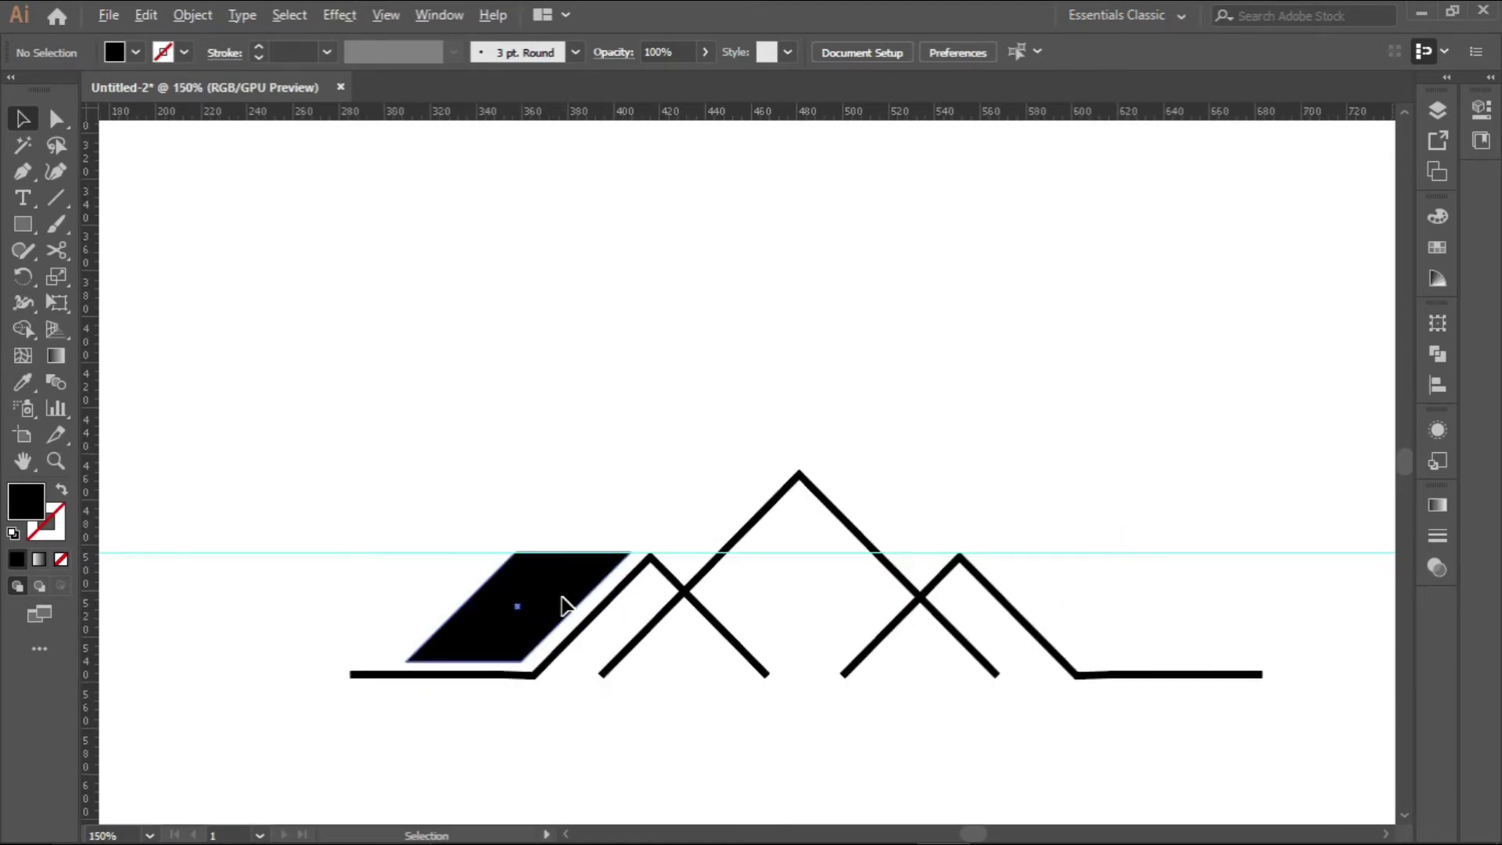
left_click_drag(565, 606, 1237, 619)
Reflect the copied parallelogram across the vertical axis using Transform > Reflect
right_click(1197, 622)
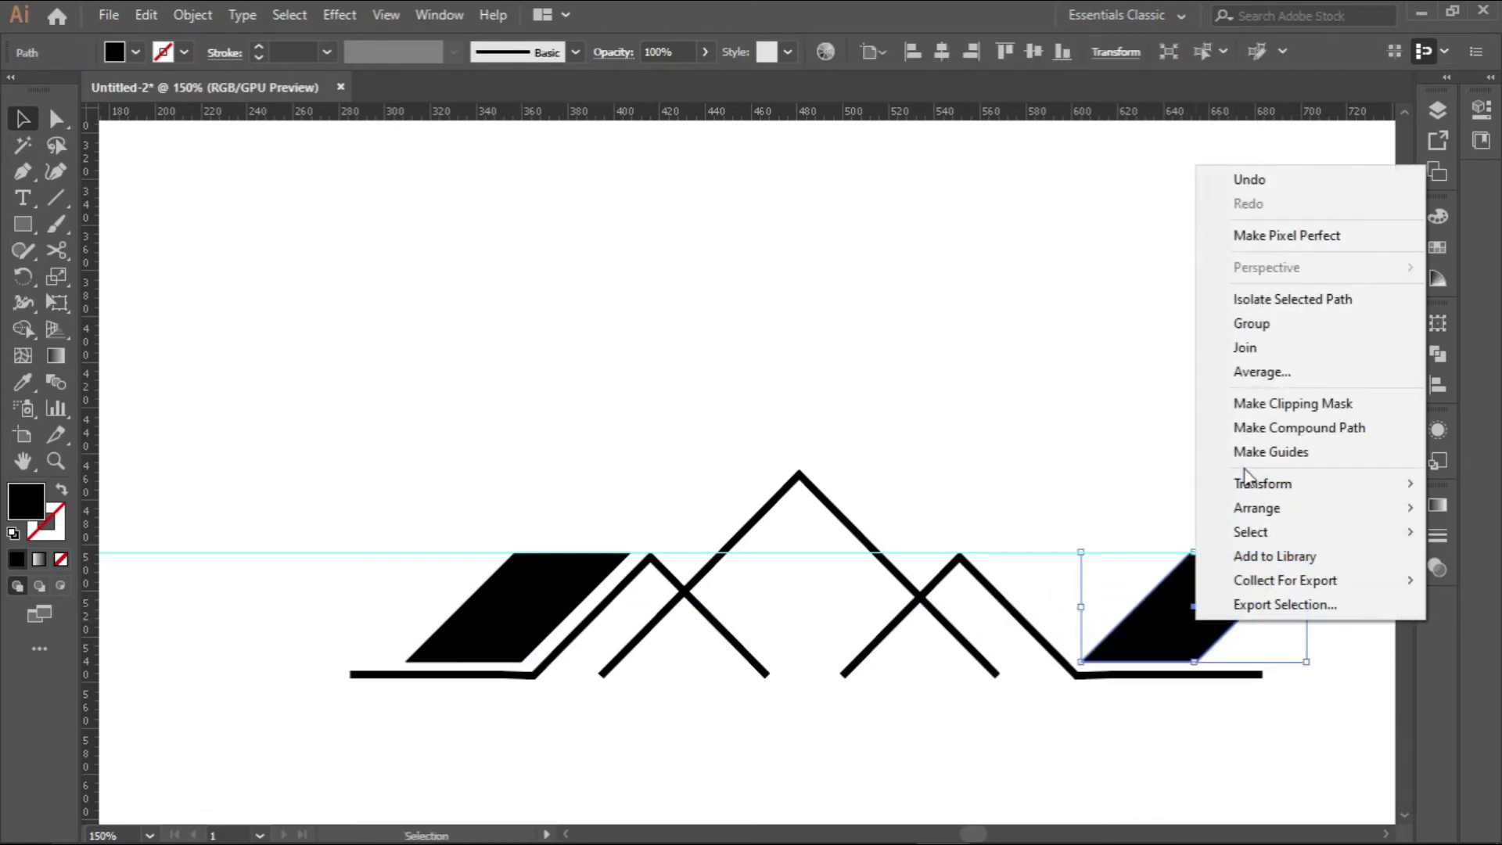
mouse_move(1240, 487)
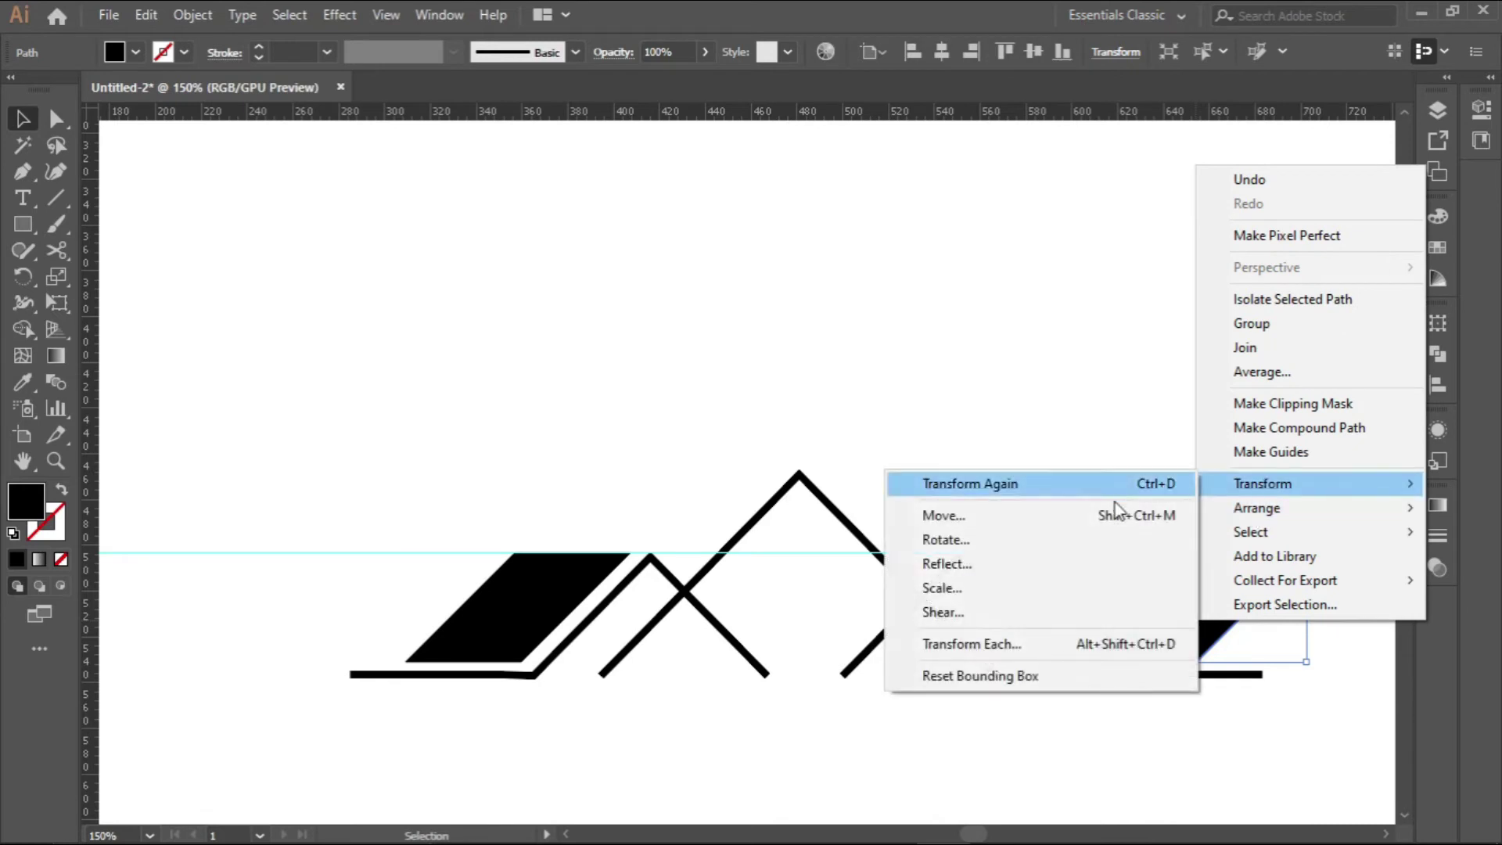
left_click(1022, 564)
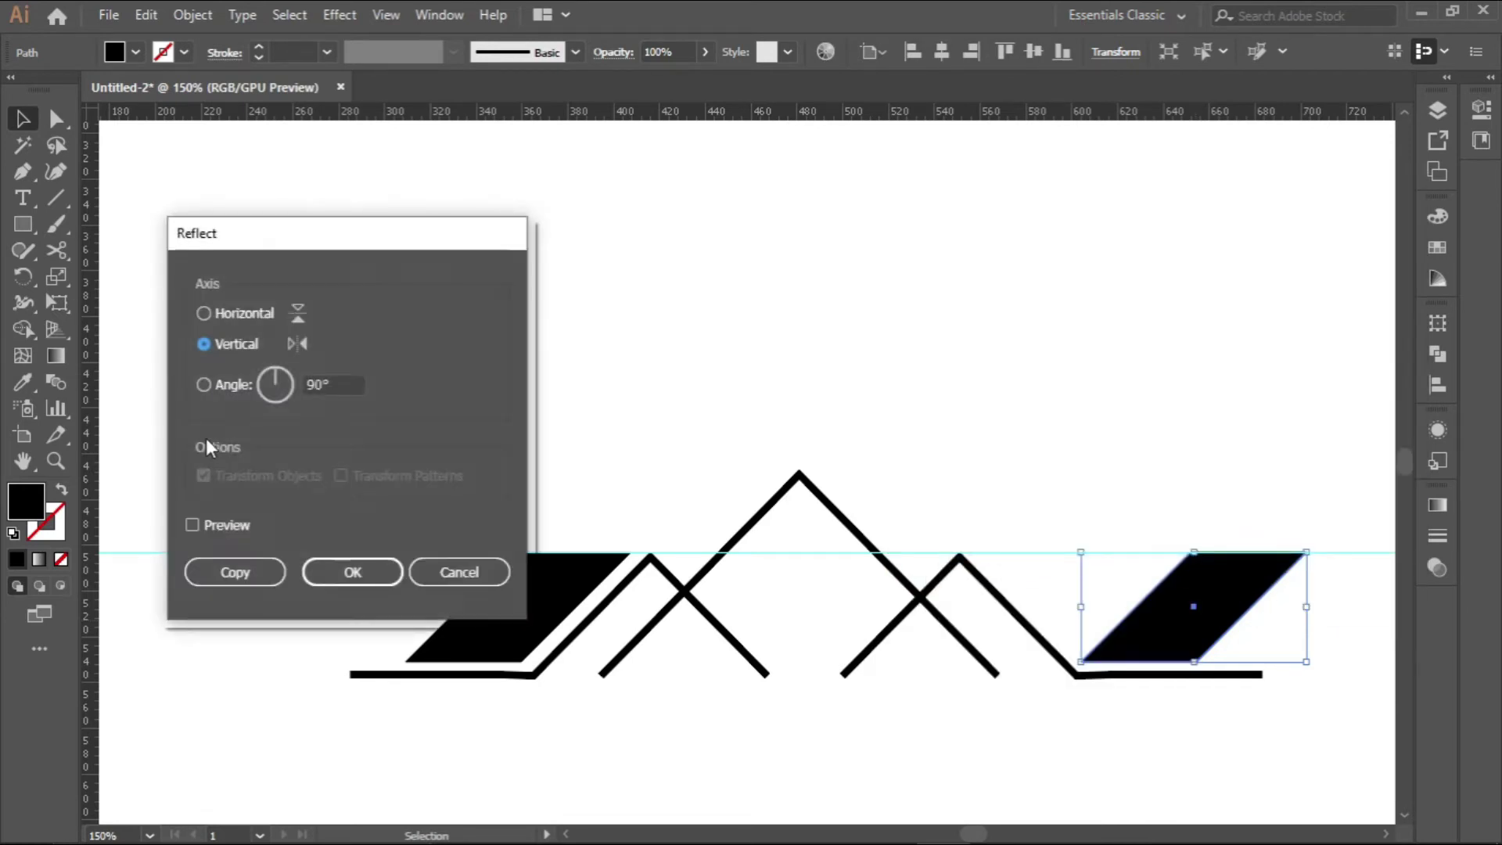
left_click(209, 523)
left_click(369, 572)
Position the mirrored copy under the right roof slope, nudging it to leave a white gap
scroll(1109, 616, "up", 2)
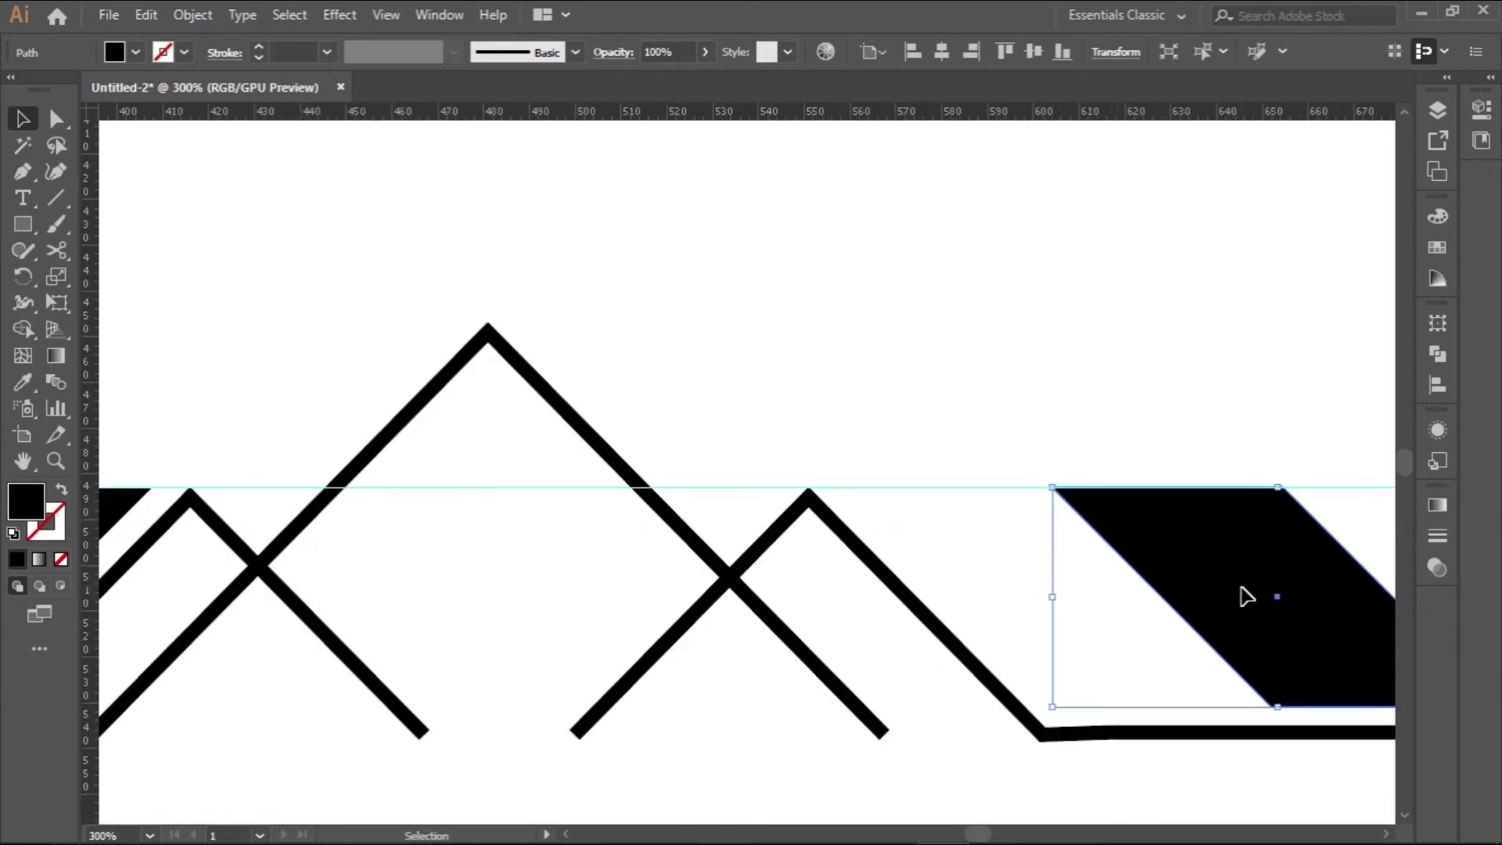
left_click_drag(1210, 597, 1035, 594)
scroll(691, 587, "down", 3)
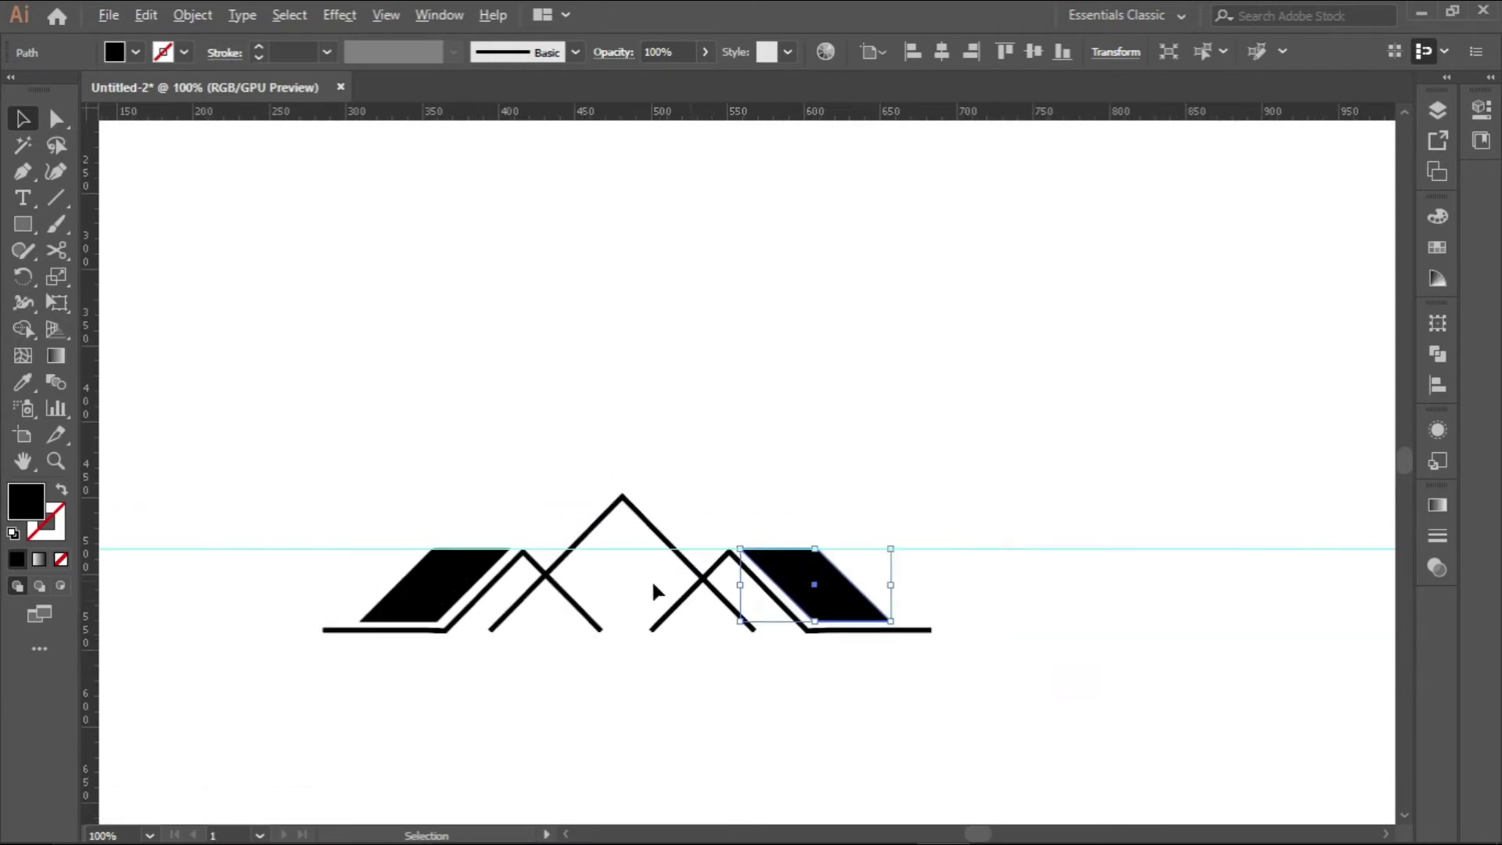
left_click_drag(591, 594, 763, 558)
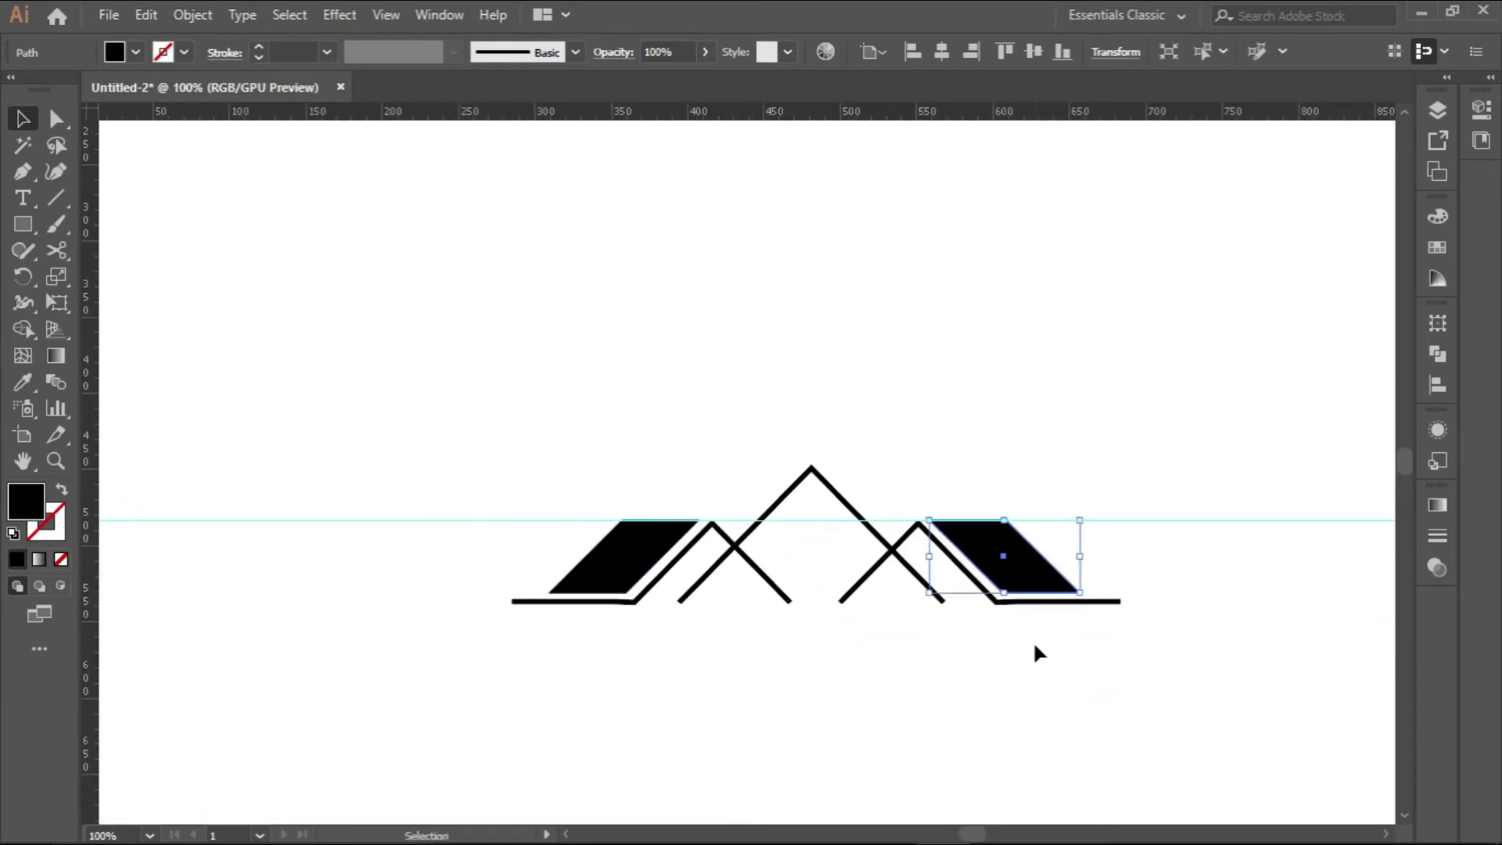
scroll(838, 590, "up", 2)
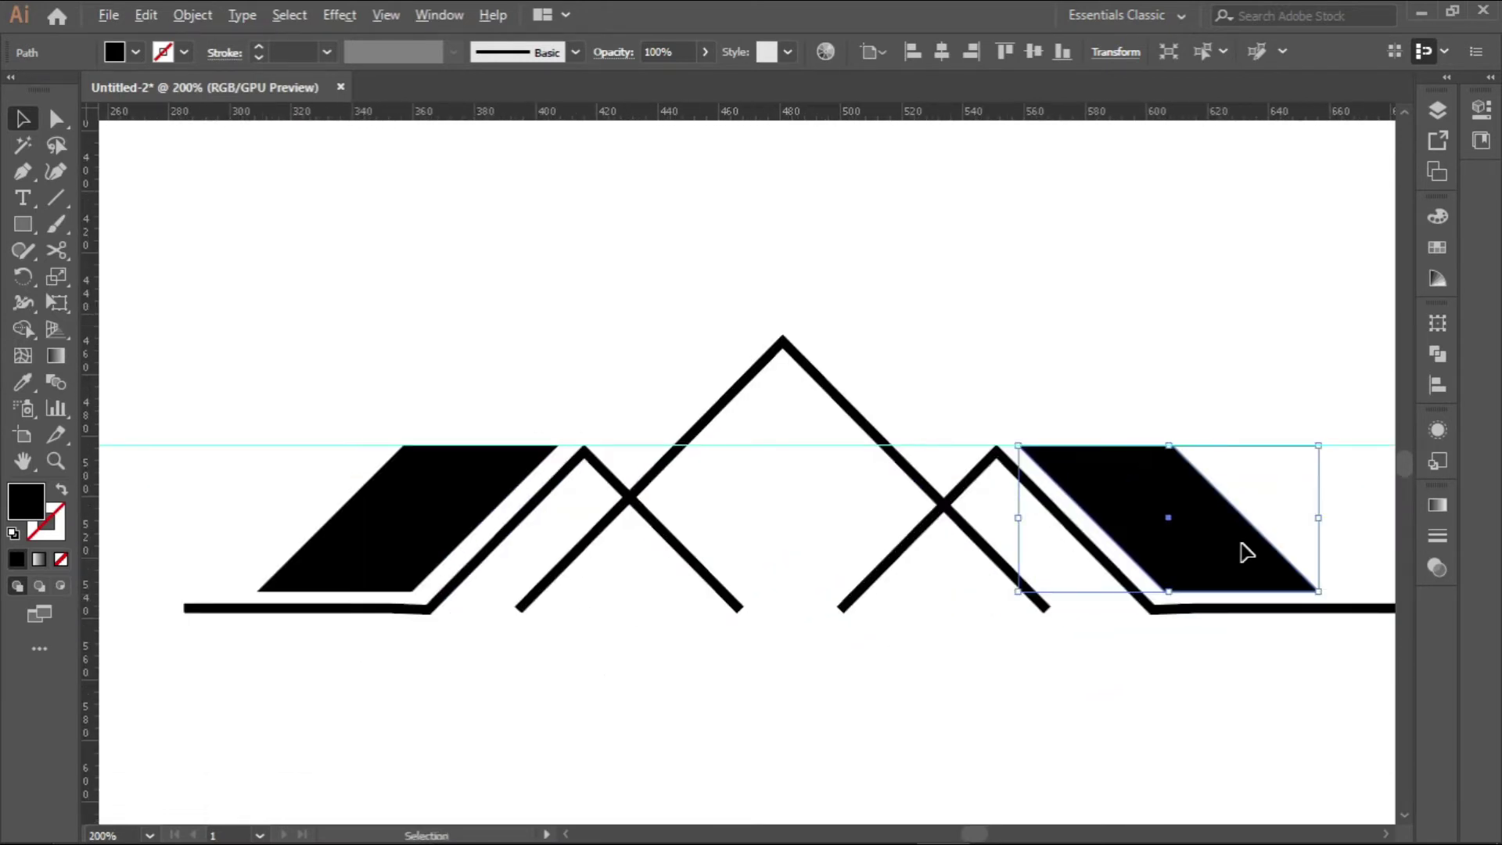
scroll(1145, 529, "up", 2)
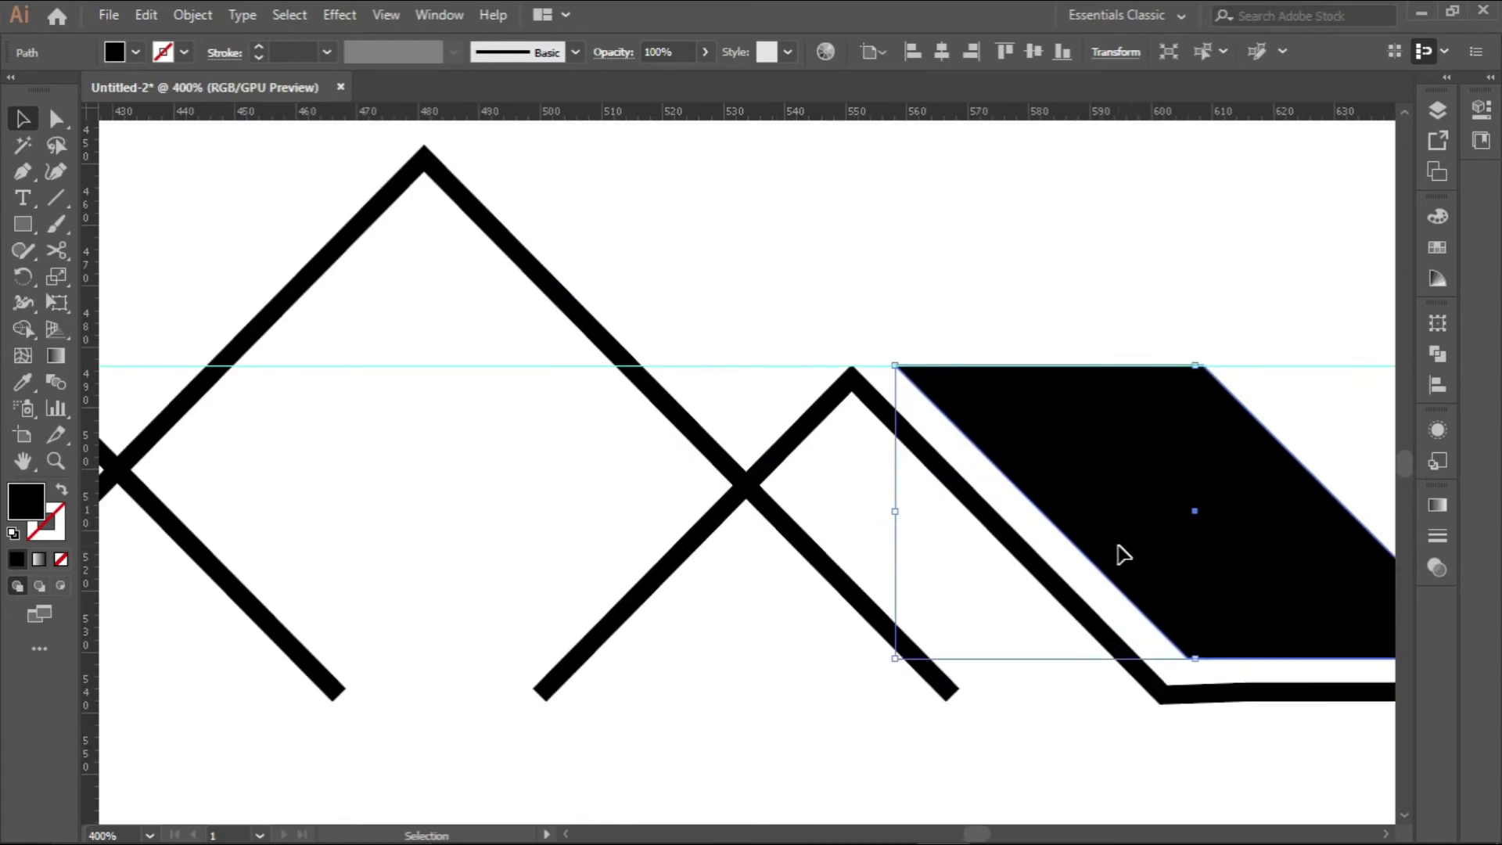
left_click_drag(1125, 554, 1130, 551)
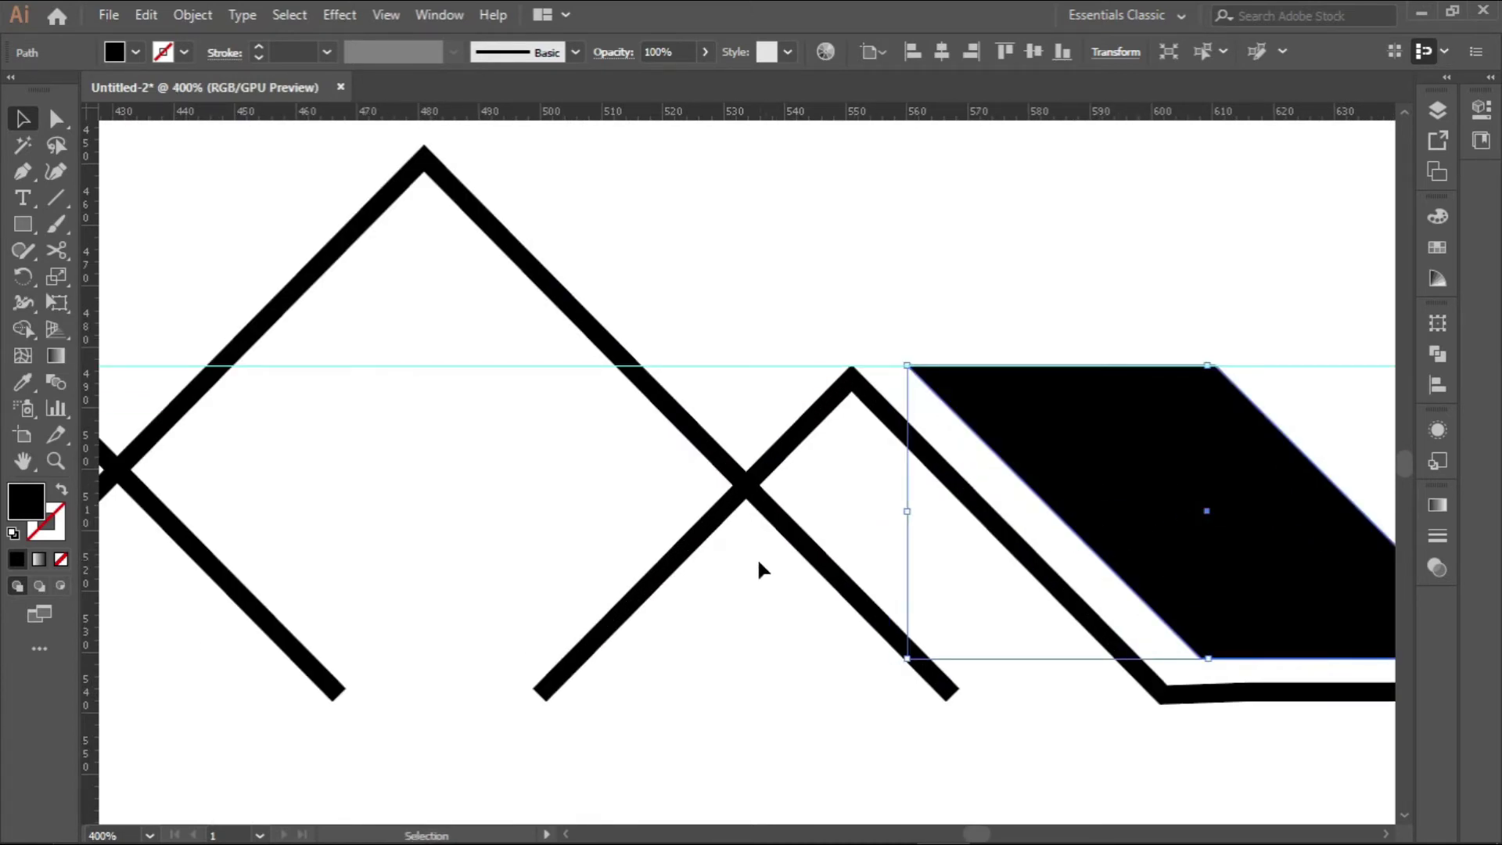
scroll(756, 557, "down", 3)
left_click_drag(688, 667, 754, 657)
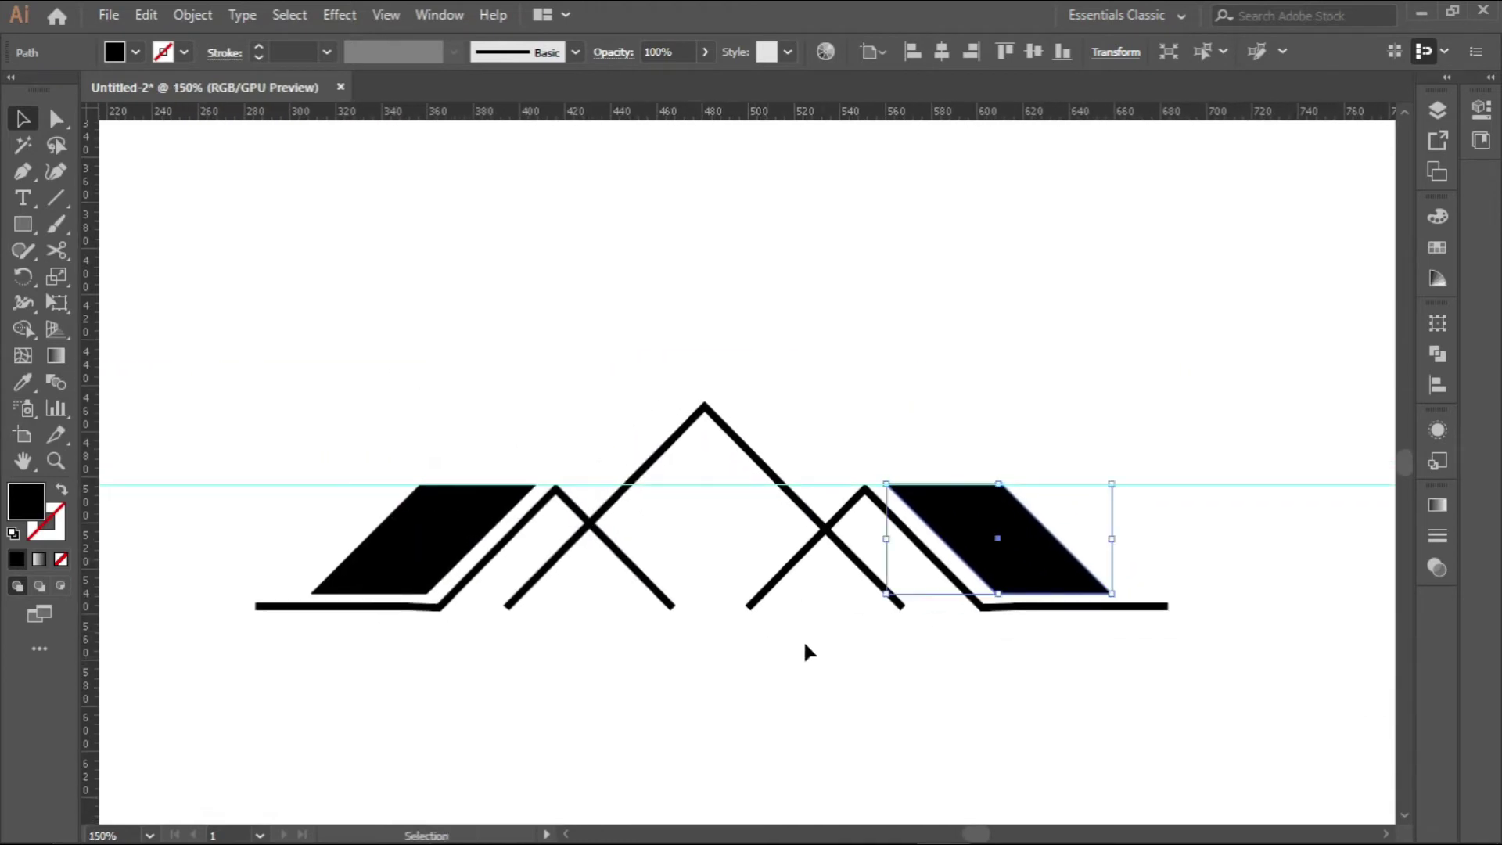
key("Left")
key("Left")
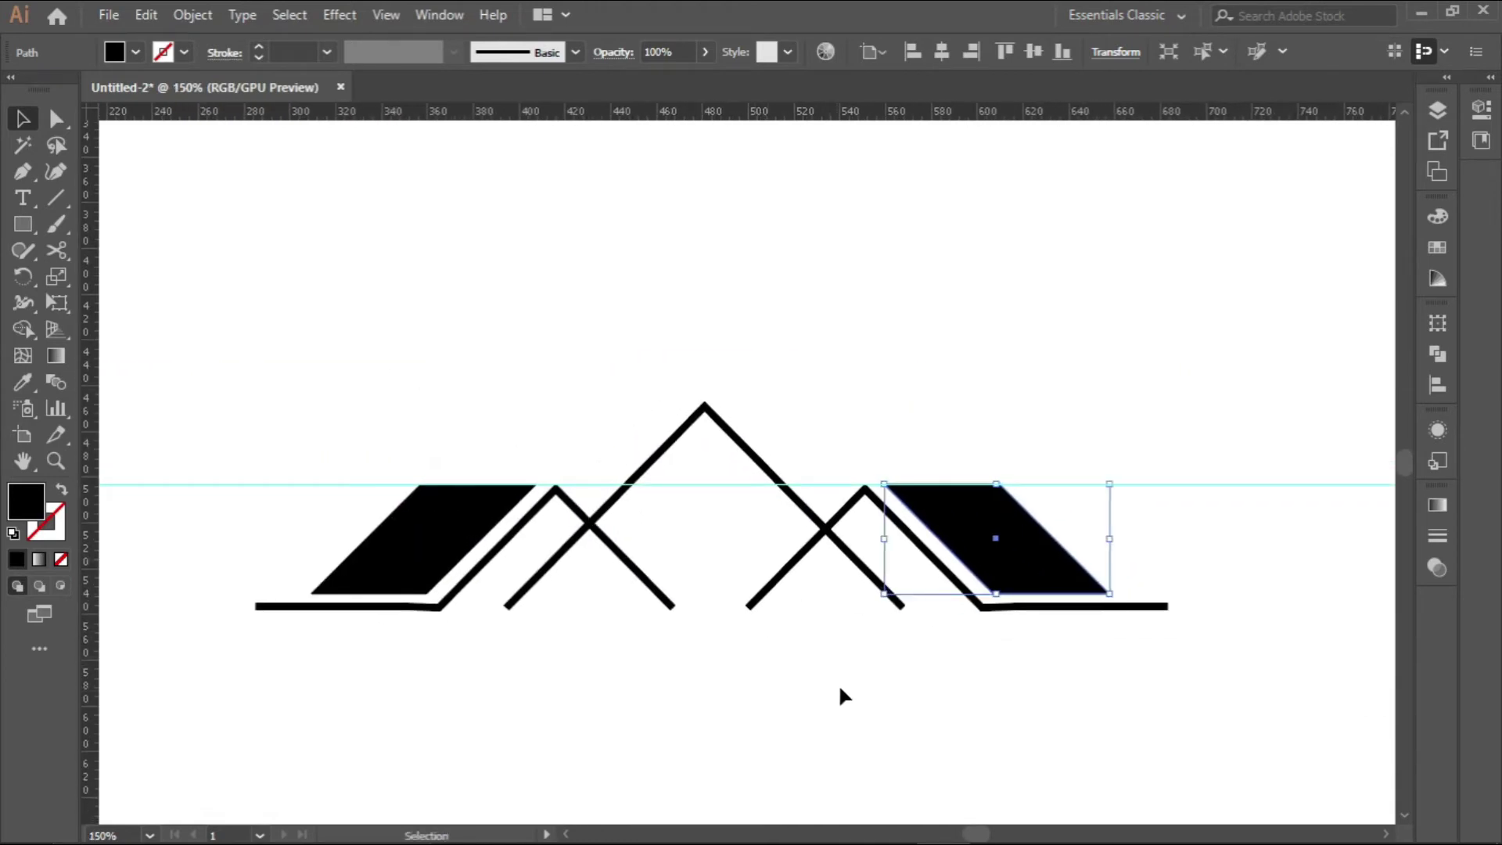
Select the left roof, central mountain and right roof lines and raise their stroke from 3 pt to 6 pt
scroll(595, 543, "down", 1)
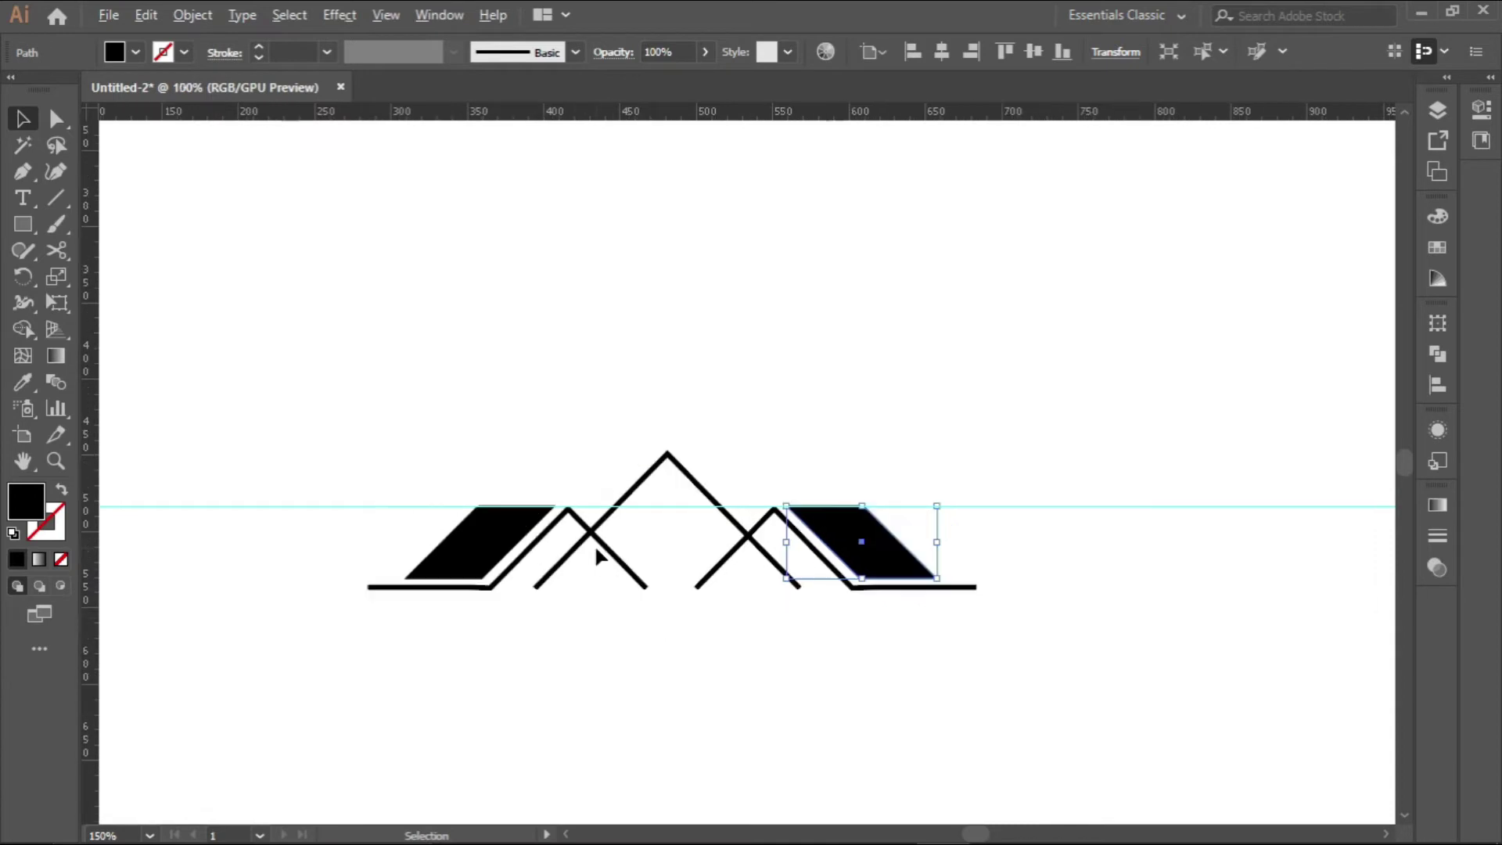
scroll(595, 543, "up", 1)
left_click(678, 661)
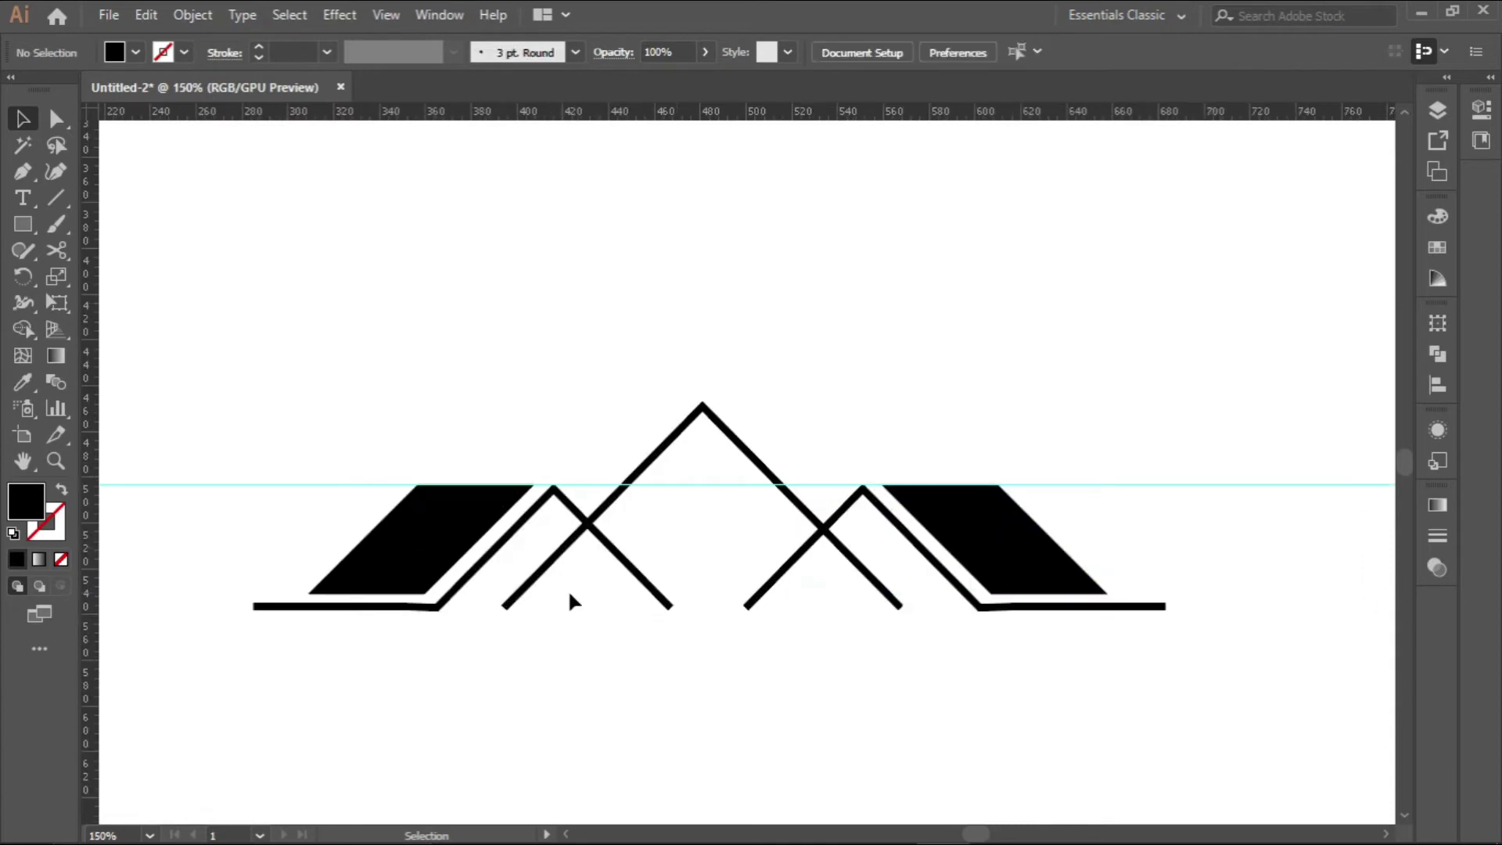
key("shift+x")
key("ctrl+minus")
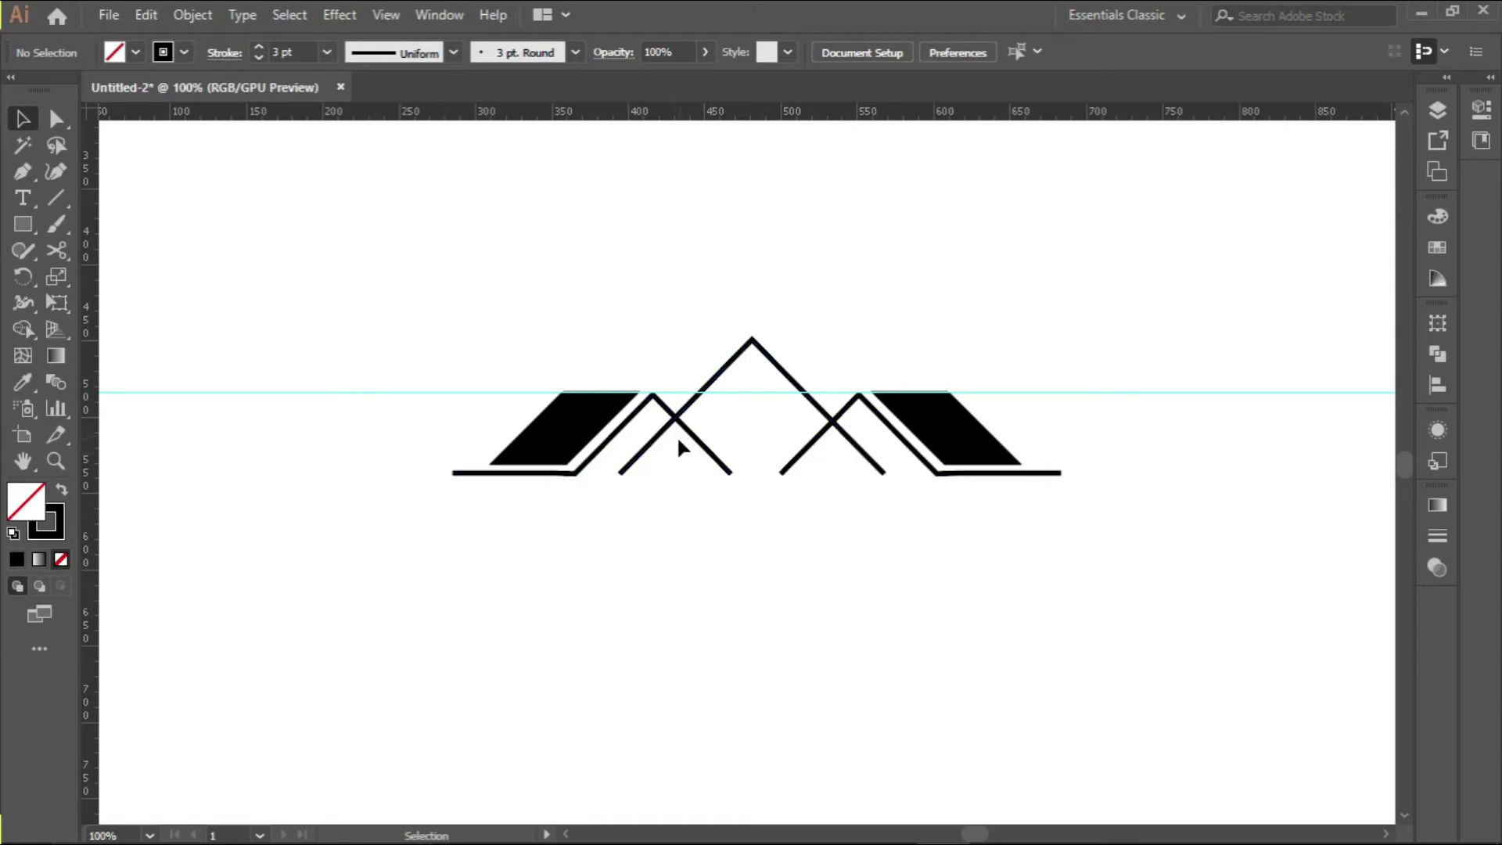
left_click(598, 462)
left_click(723, 369, "shift")
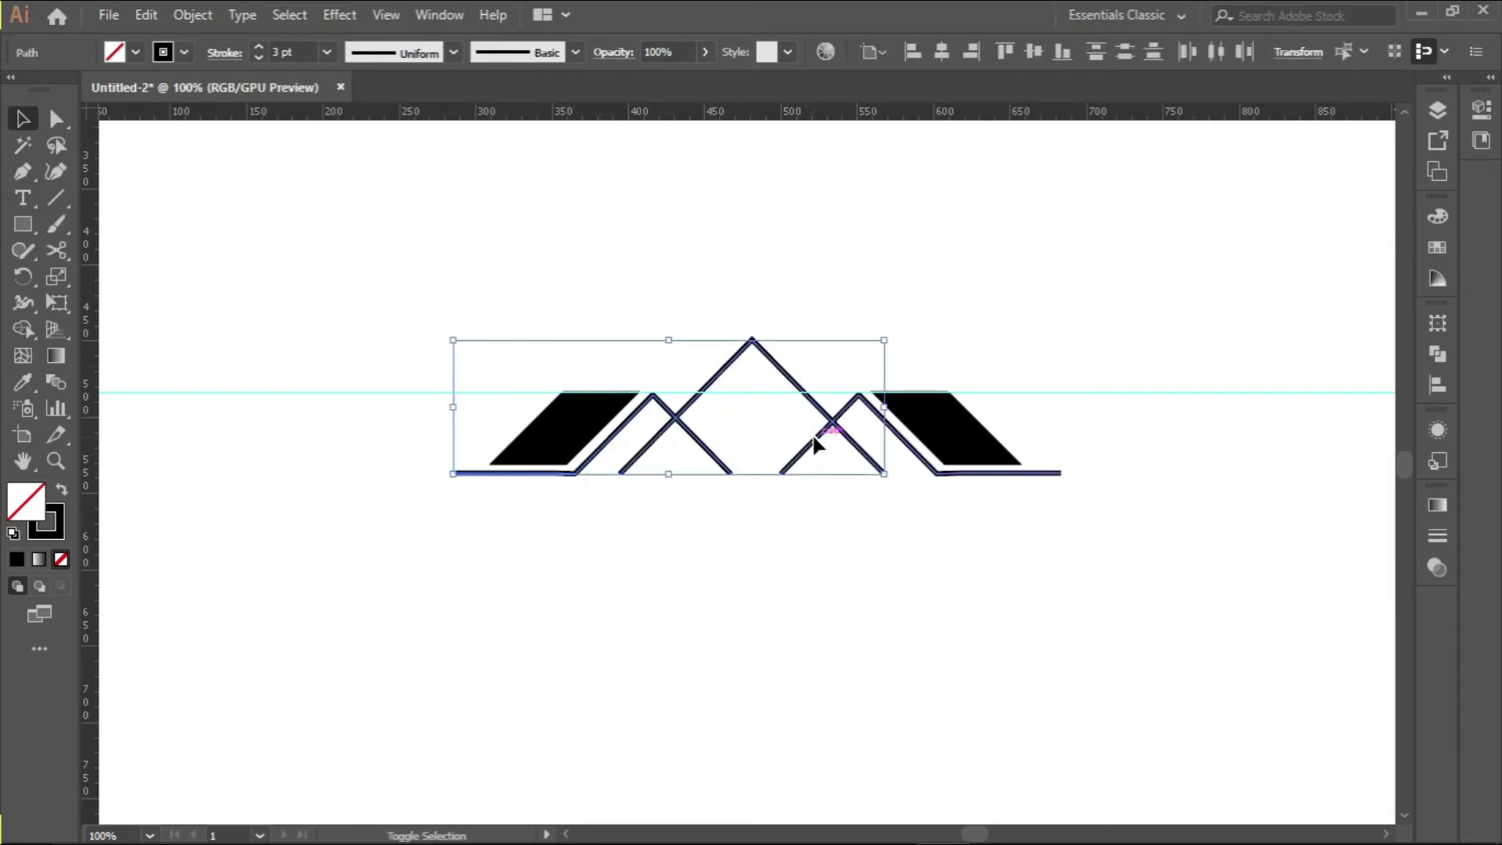
left_click(814, 442, "shift")
left_click(260, 49)
left_click(260, 49)
left_click(260, 49)
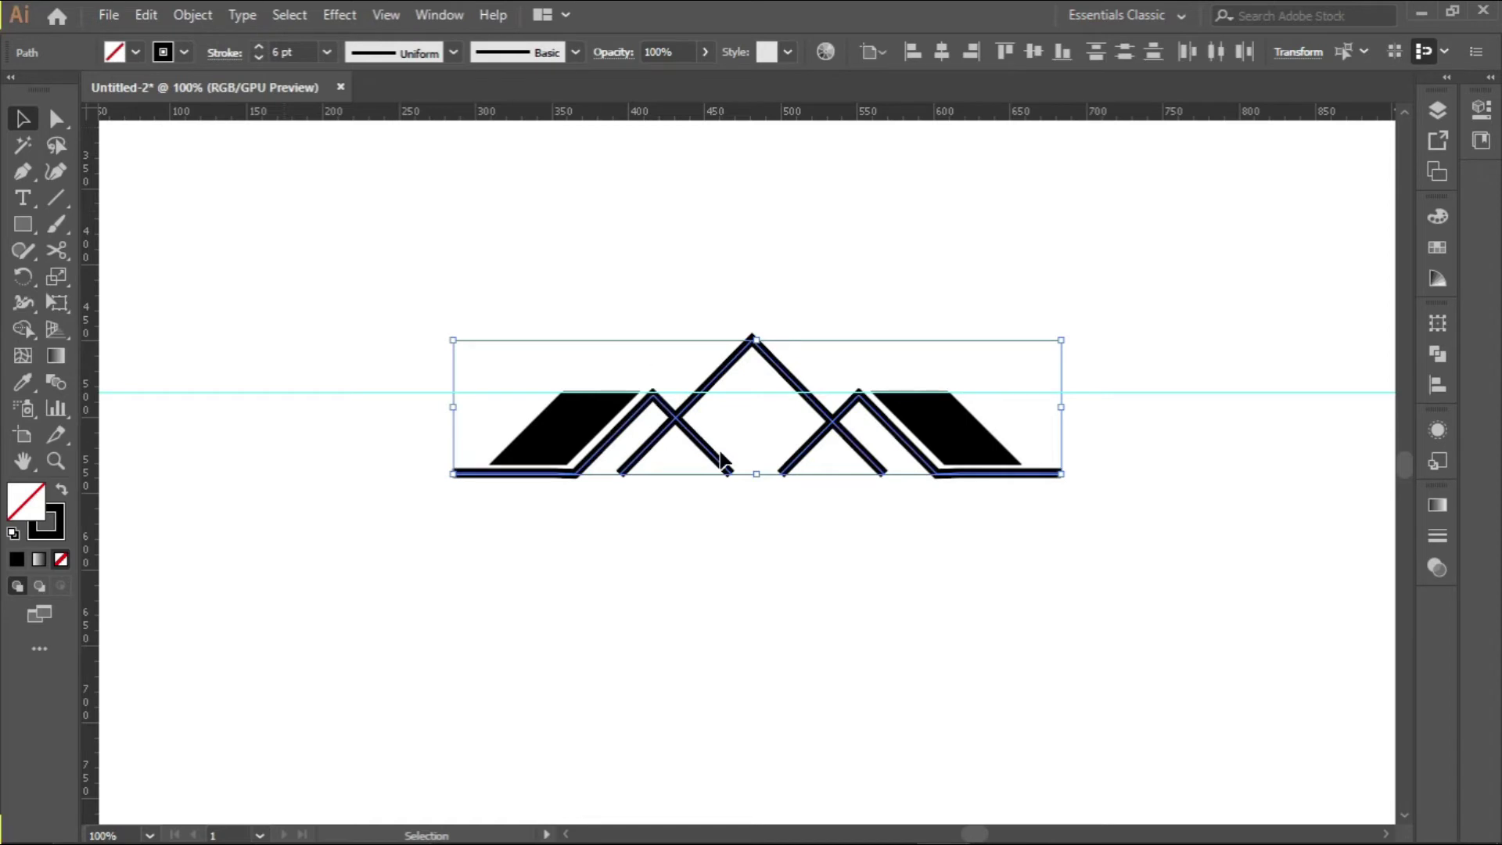
scroll(726, 474, "up", 2)
left_click(694, 562)
left_click_drag(489, 449, 553, 468)
Select both parallelograms and resize their height from 44 to 46 px above the base strokes
scroll(553, 468, "up", 2)
left_click(554, 470)
scroll(554, 469, "down", 2)
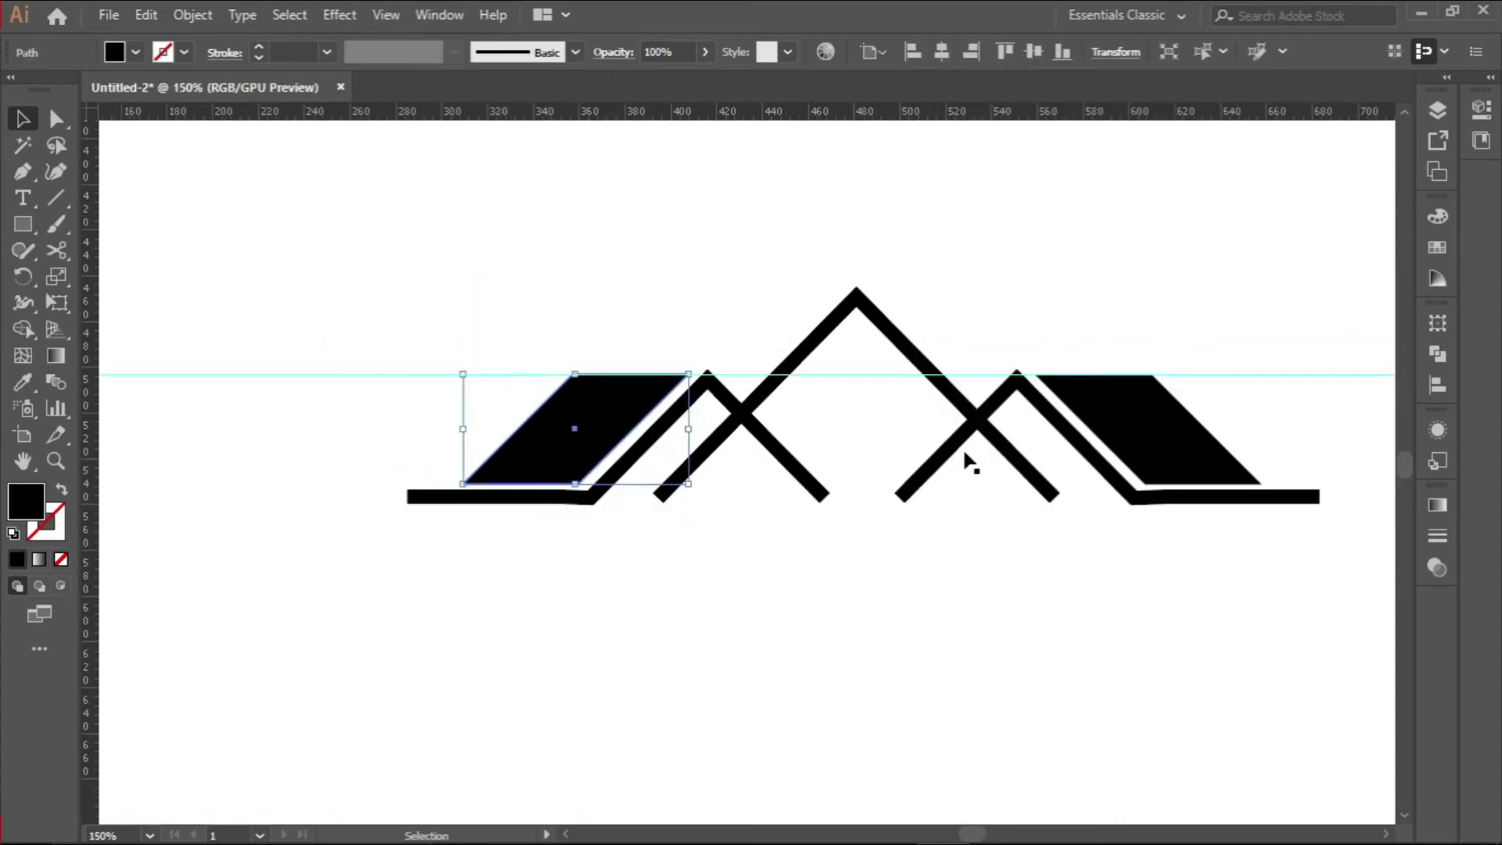
left_click(1207, 466, "shift")
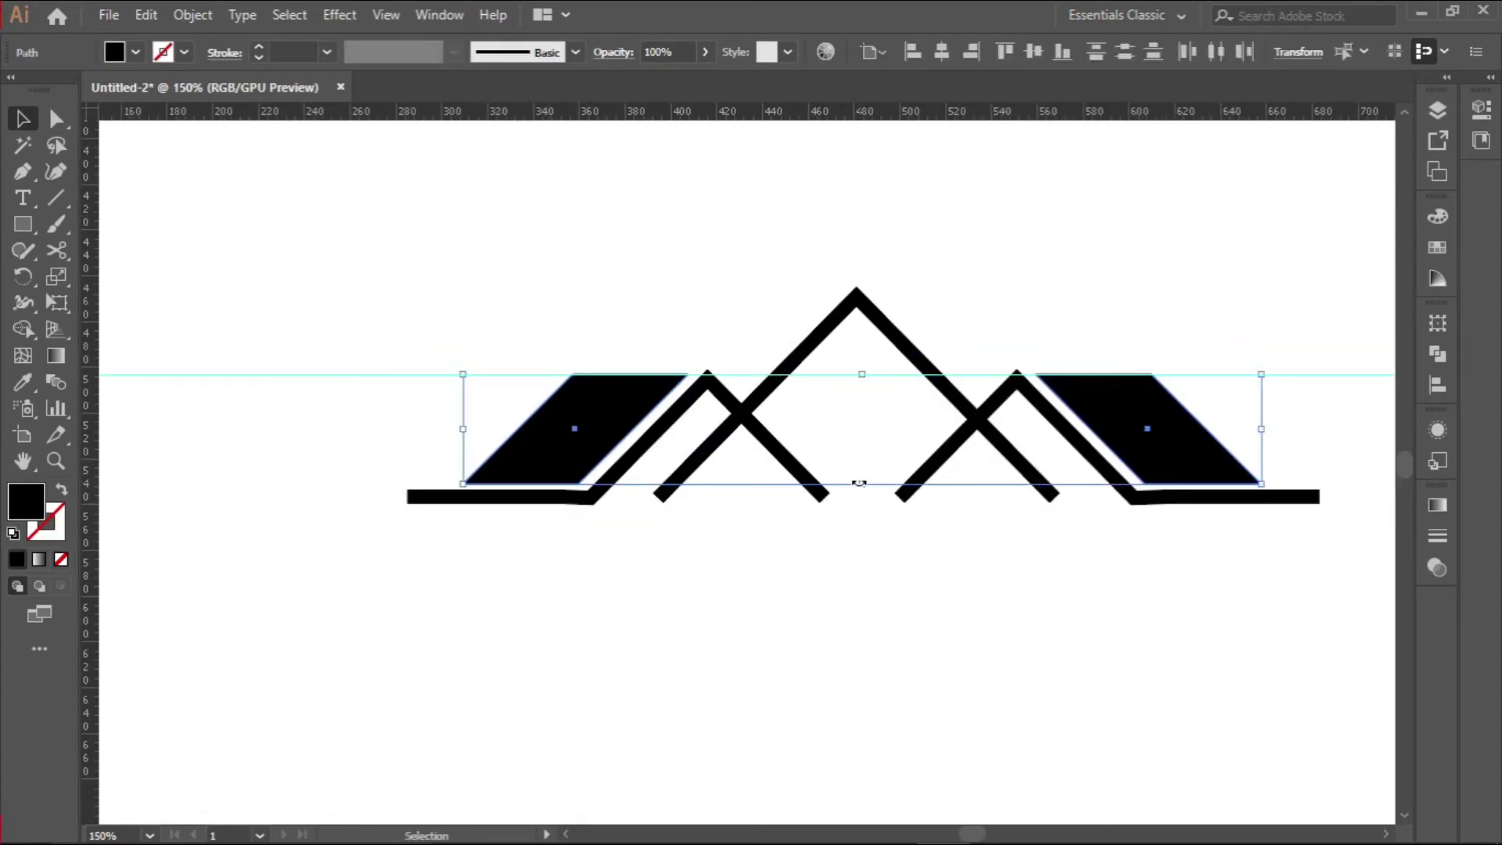
left_click_drag(859, 483, 862, 472)
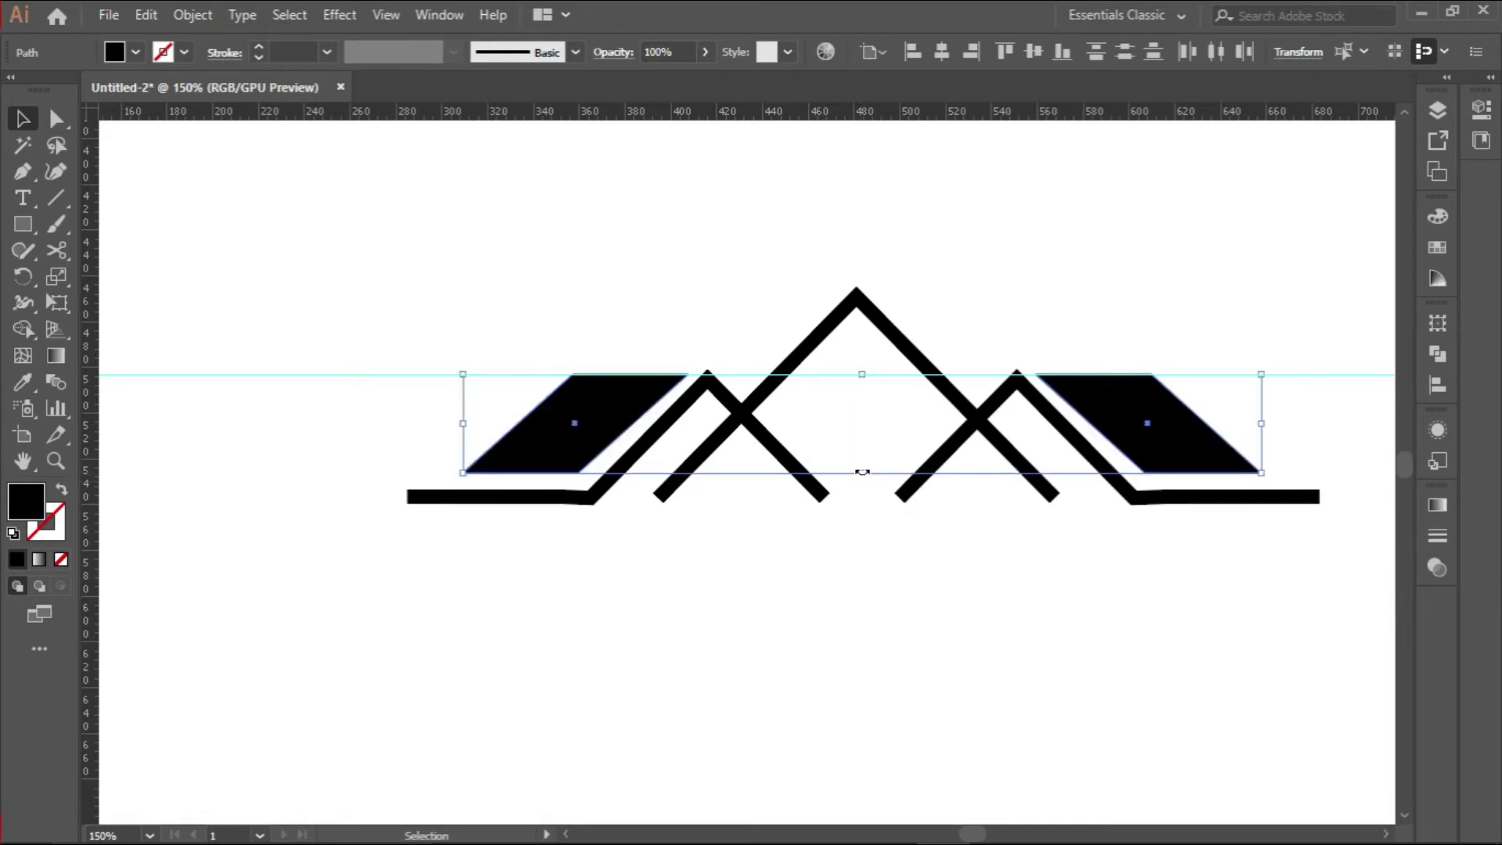
scroll(862, 473, "up", 3)
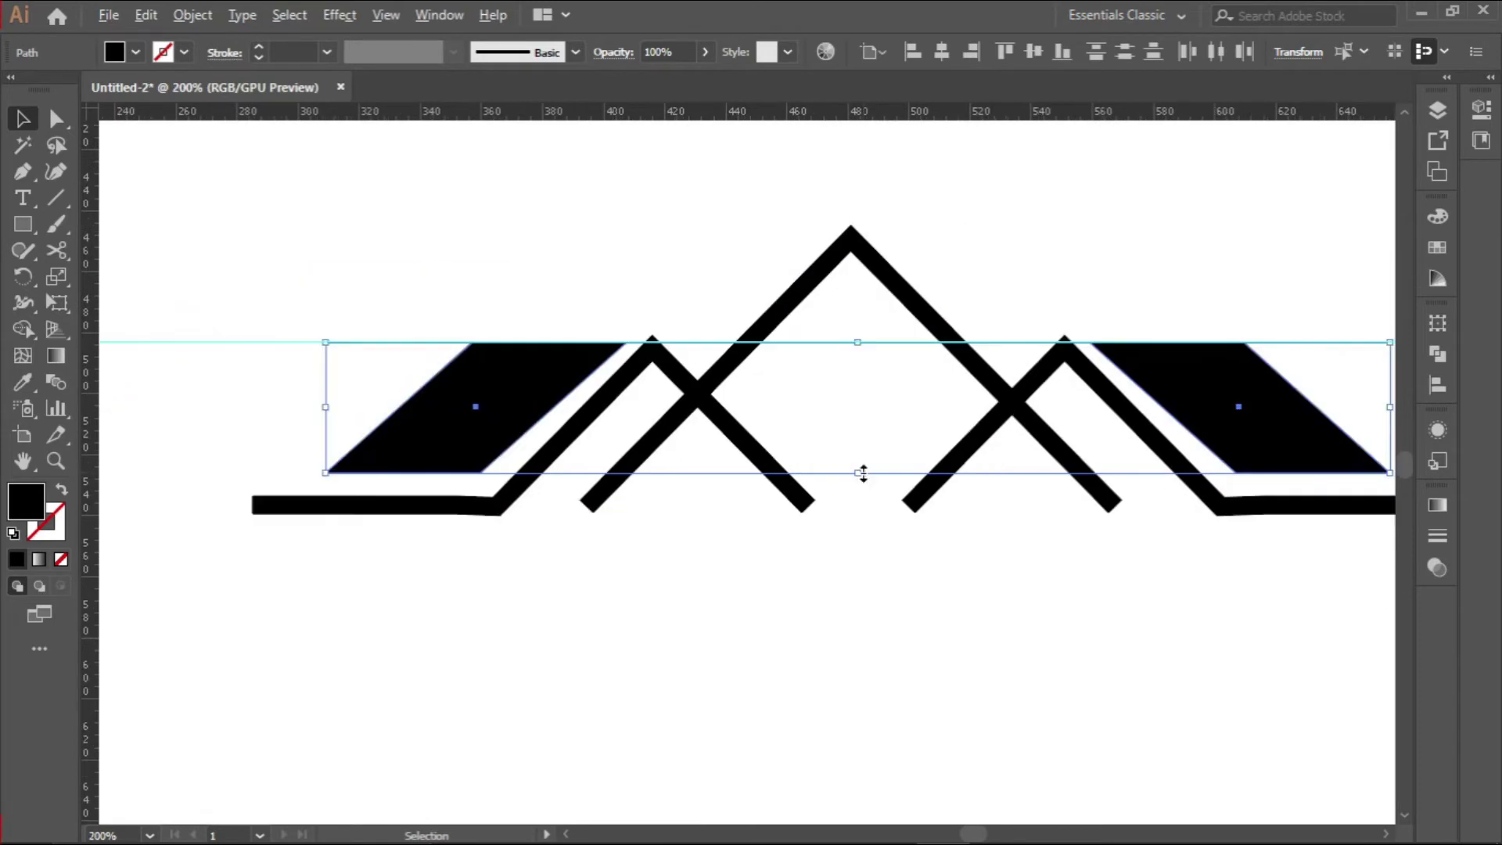
scroll(860, 473, "up", 2)
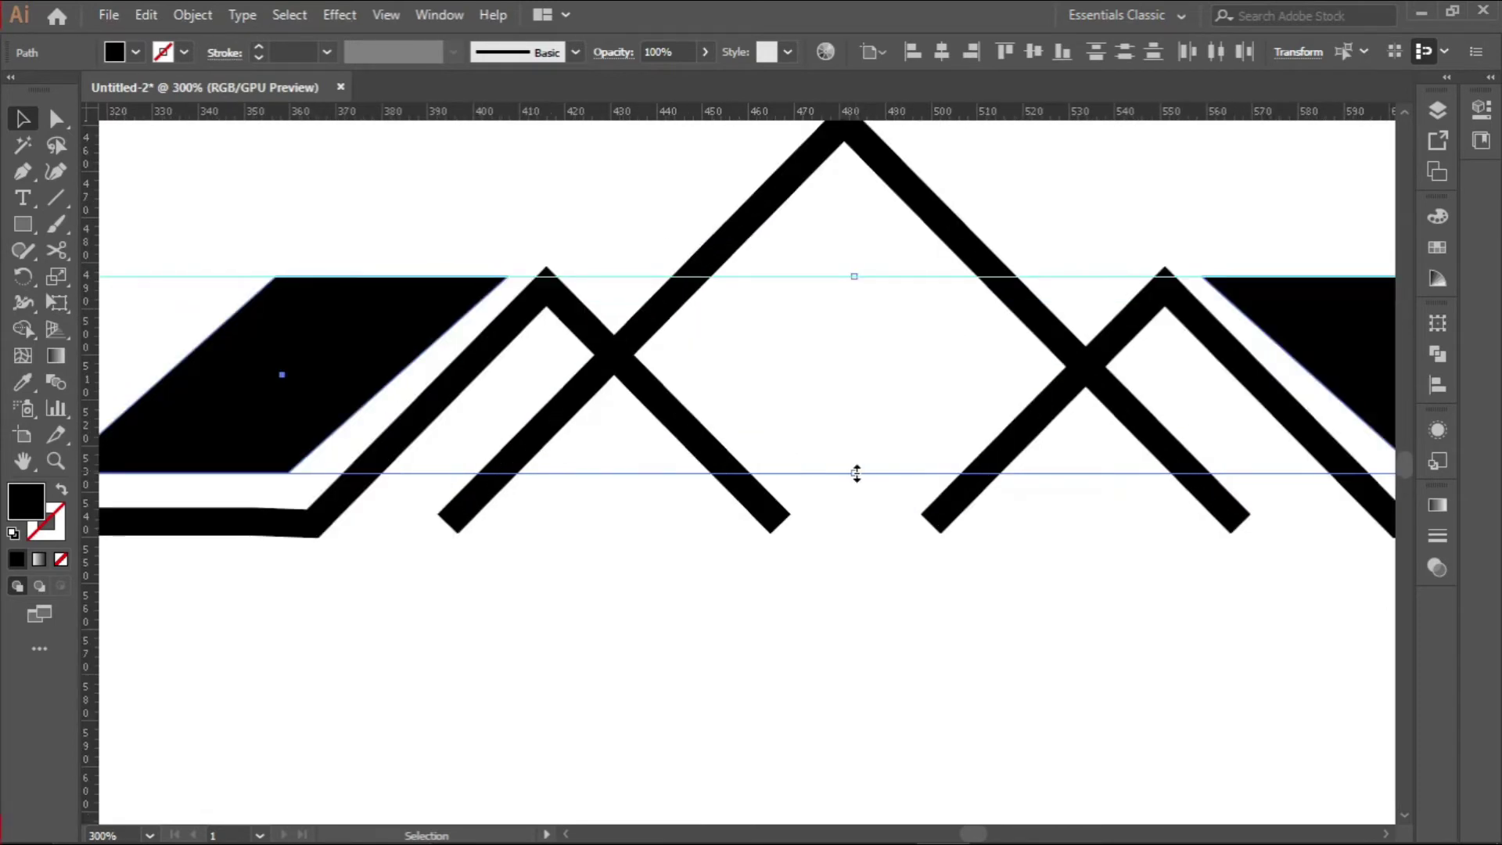
left_click_drag(856, 474, 853, 484)
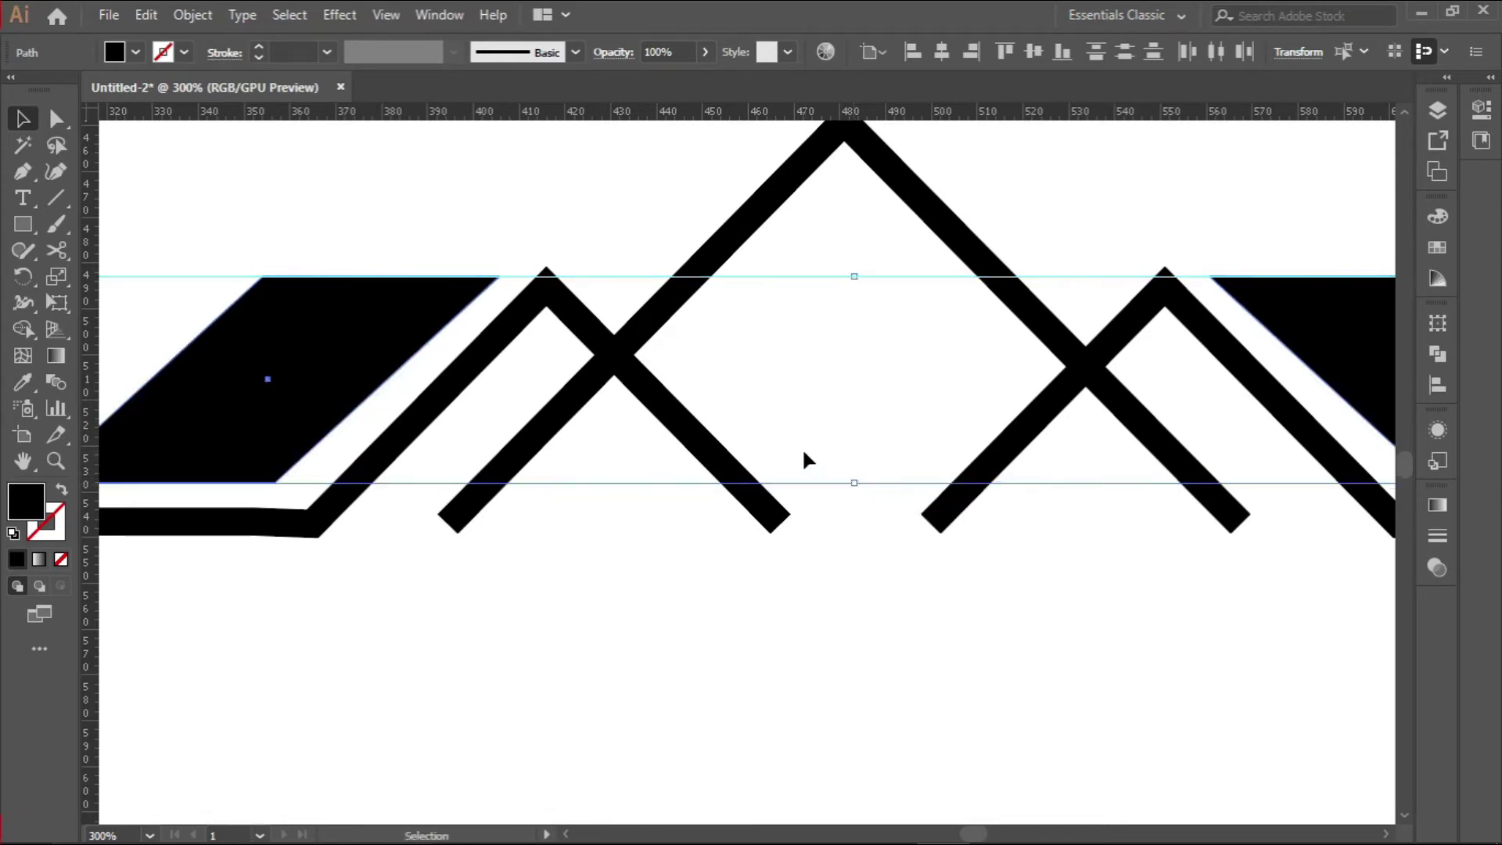
scroll(803, 452, "down", 2)
Select the left parallelogram's top-left anchor with the Direct Selection tool
left_click(658, 527)
left_click(537, 386)
left_click(63, 126)
scroll(537, 369, "up", 1)
left_click(537, 361)
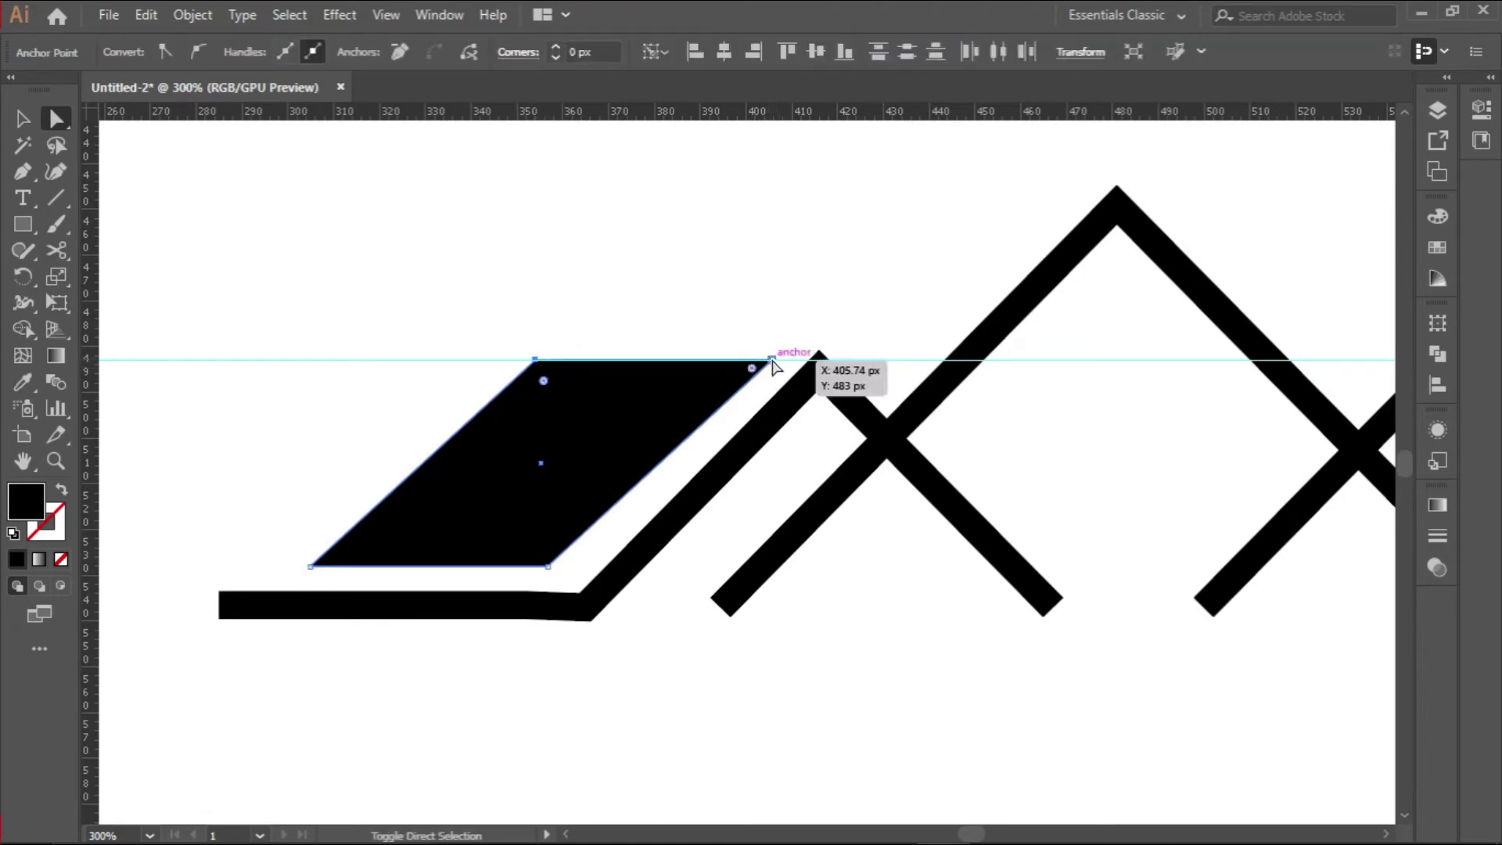
Shift the left parallelogram's top corners left and the right parallelogram's top edge right
left_click_drag(768, 361, 727, 363)
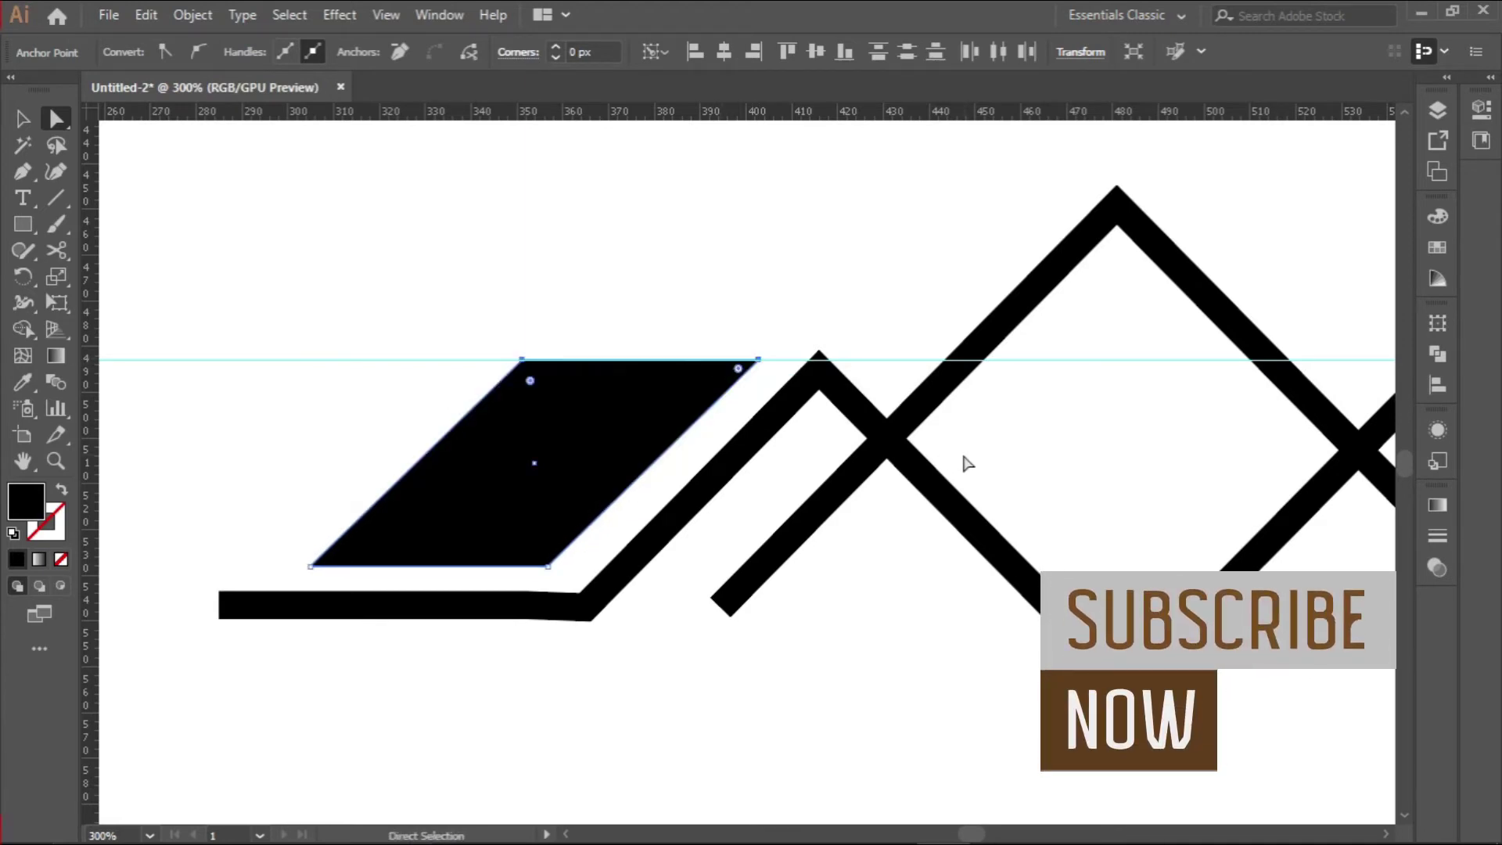
left_click_drag(1080, 527, 378, 597)
left_click(782, 453)
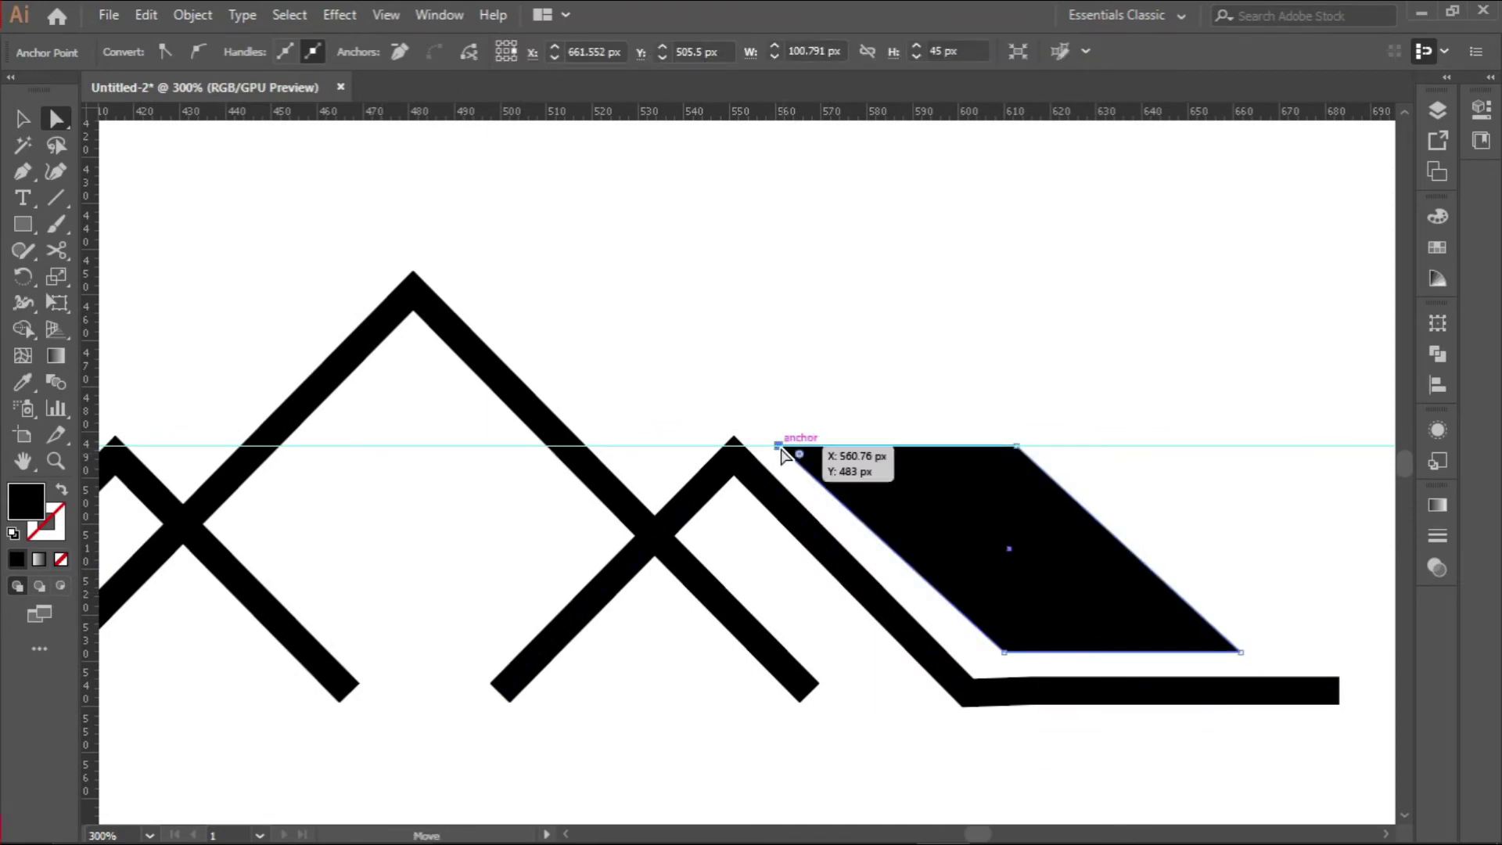
left_click(781, 446)
left_click(1014, 446, "shift")
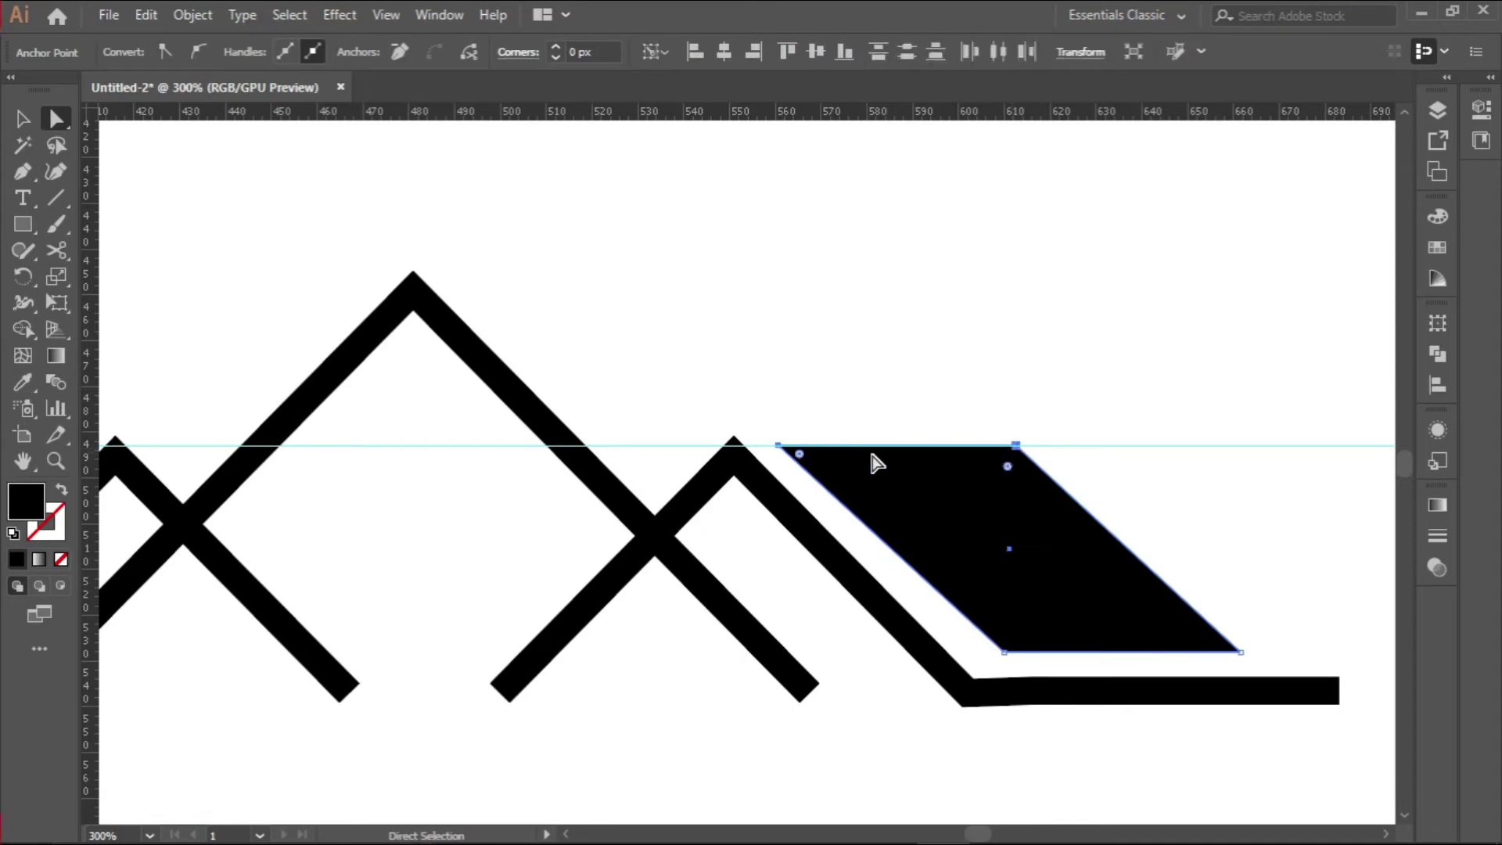
left_click_drag(871, 452, 890, 448)
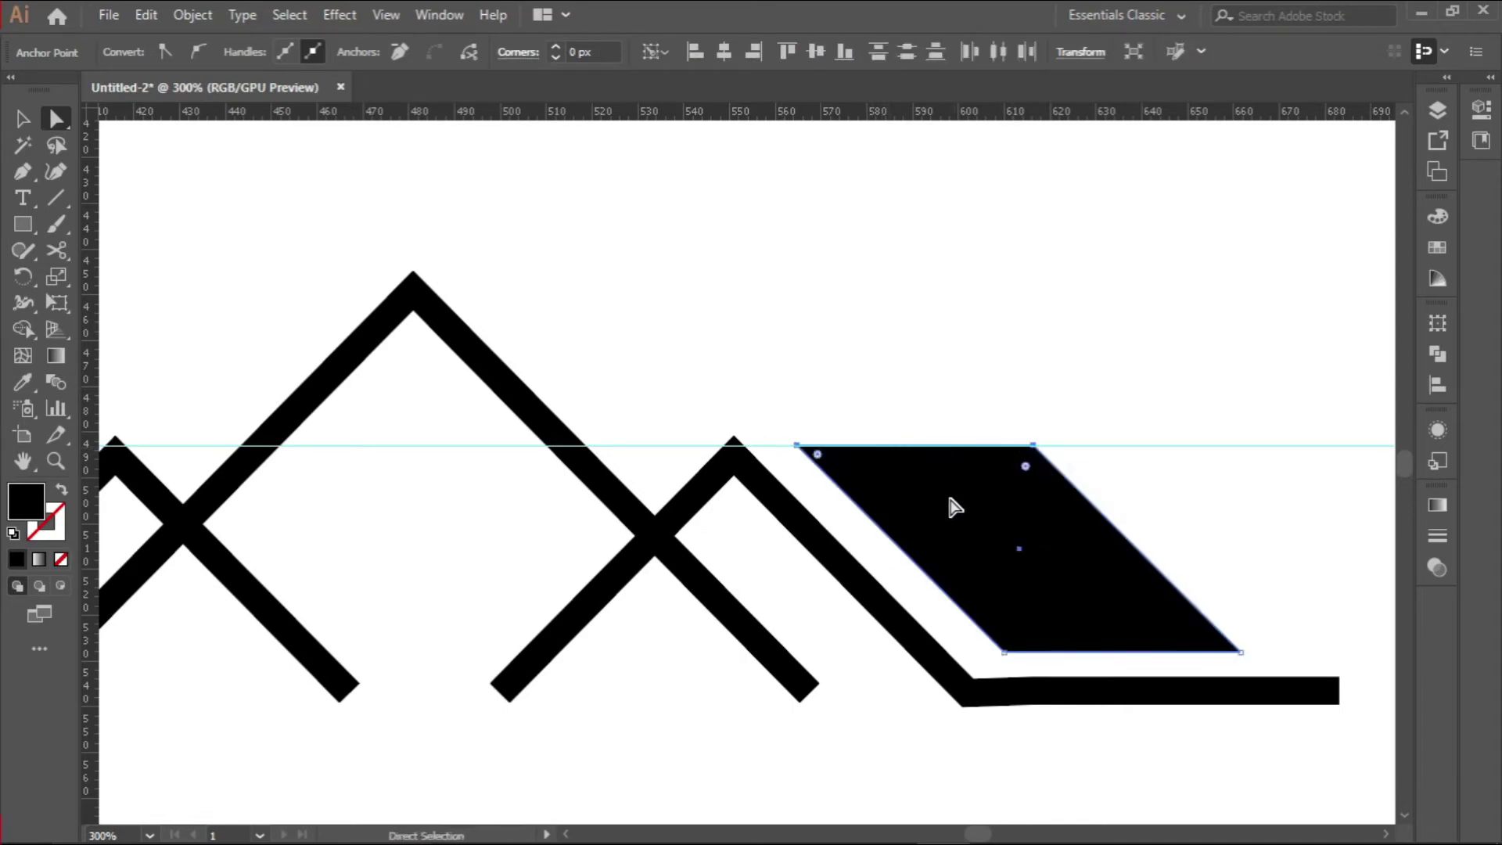
Push the right parallelogram's right edge outward
left_click(1100, 539)
left_click(1034, 445)
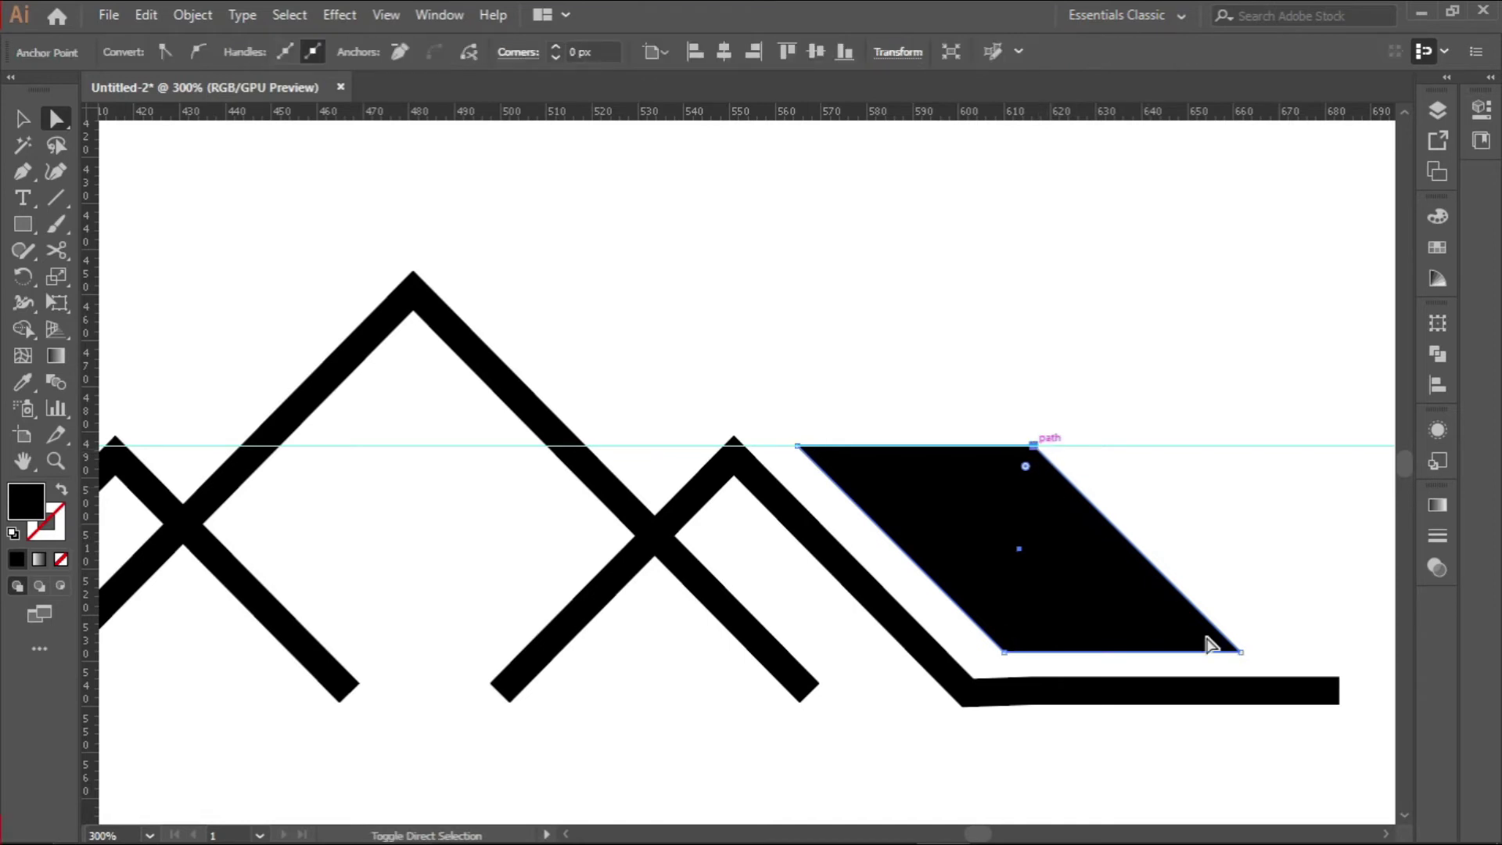
left_click(1240, 652, "shift")
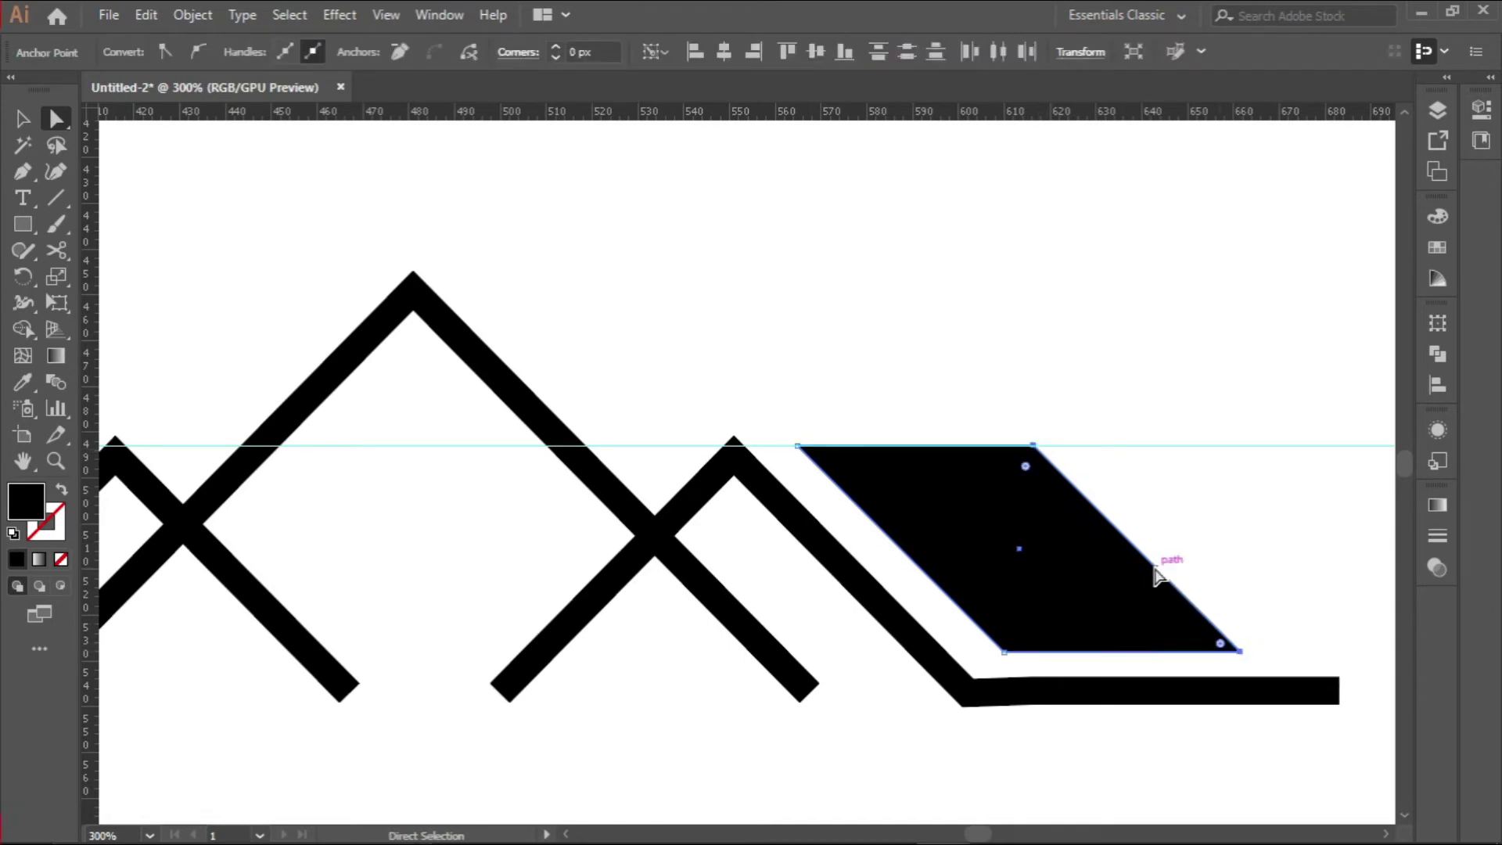
left_click_drag(1165, 577, 1179, 577)
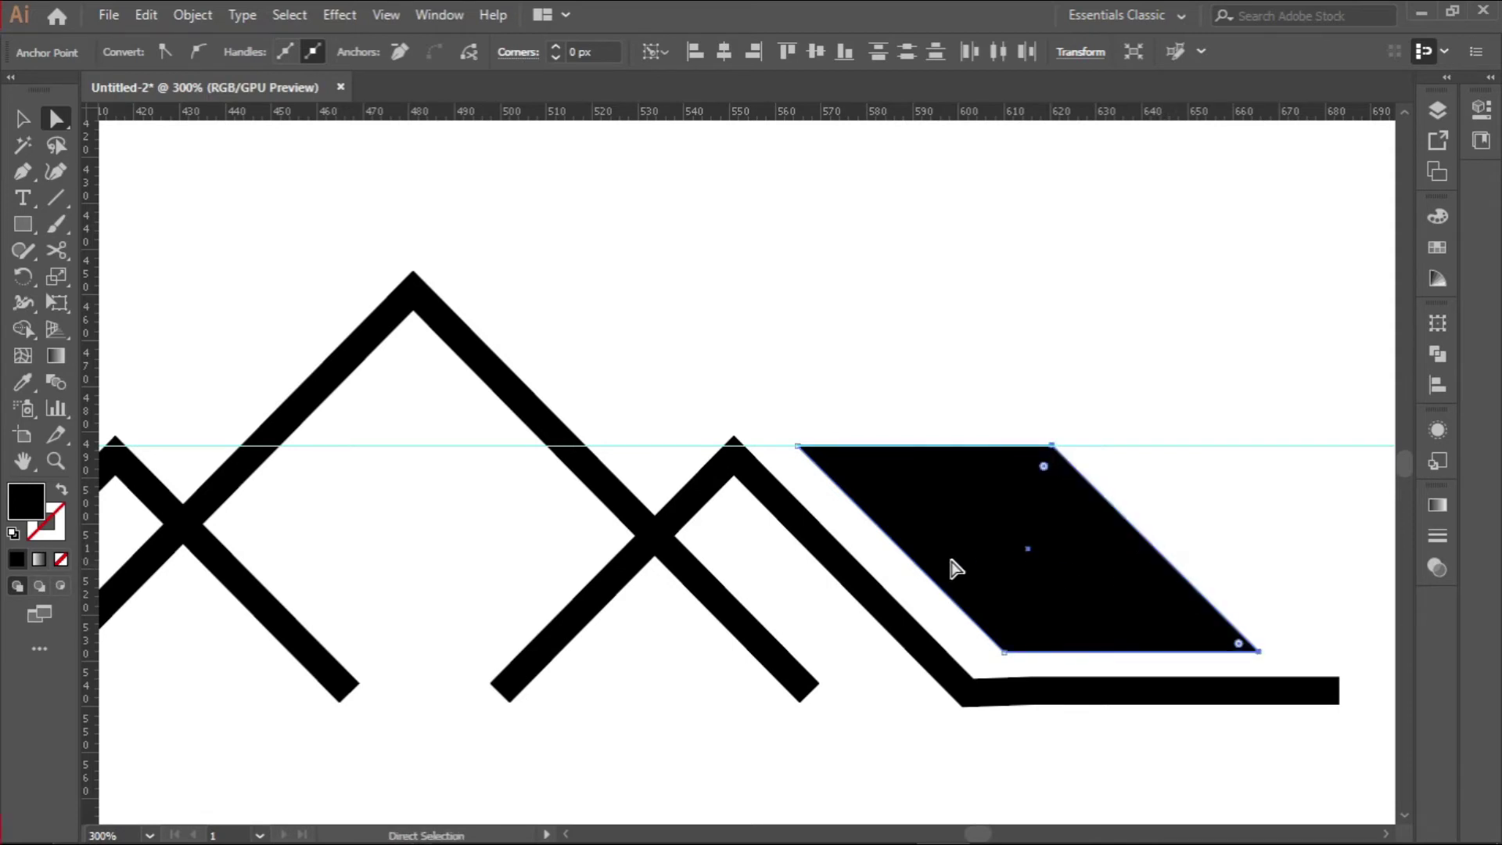
Move the left parallelogram's slanted left edge about 5 px left to widen it
scroll(947, 569, "down", 2)
left_click_drag(779, 589, 997, 621)
left_click(626, 553)
scroll(614, 548, "up", 2)
left_click(610, 522)
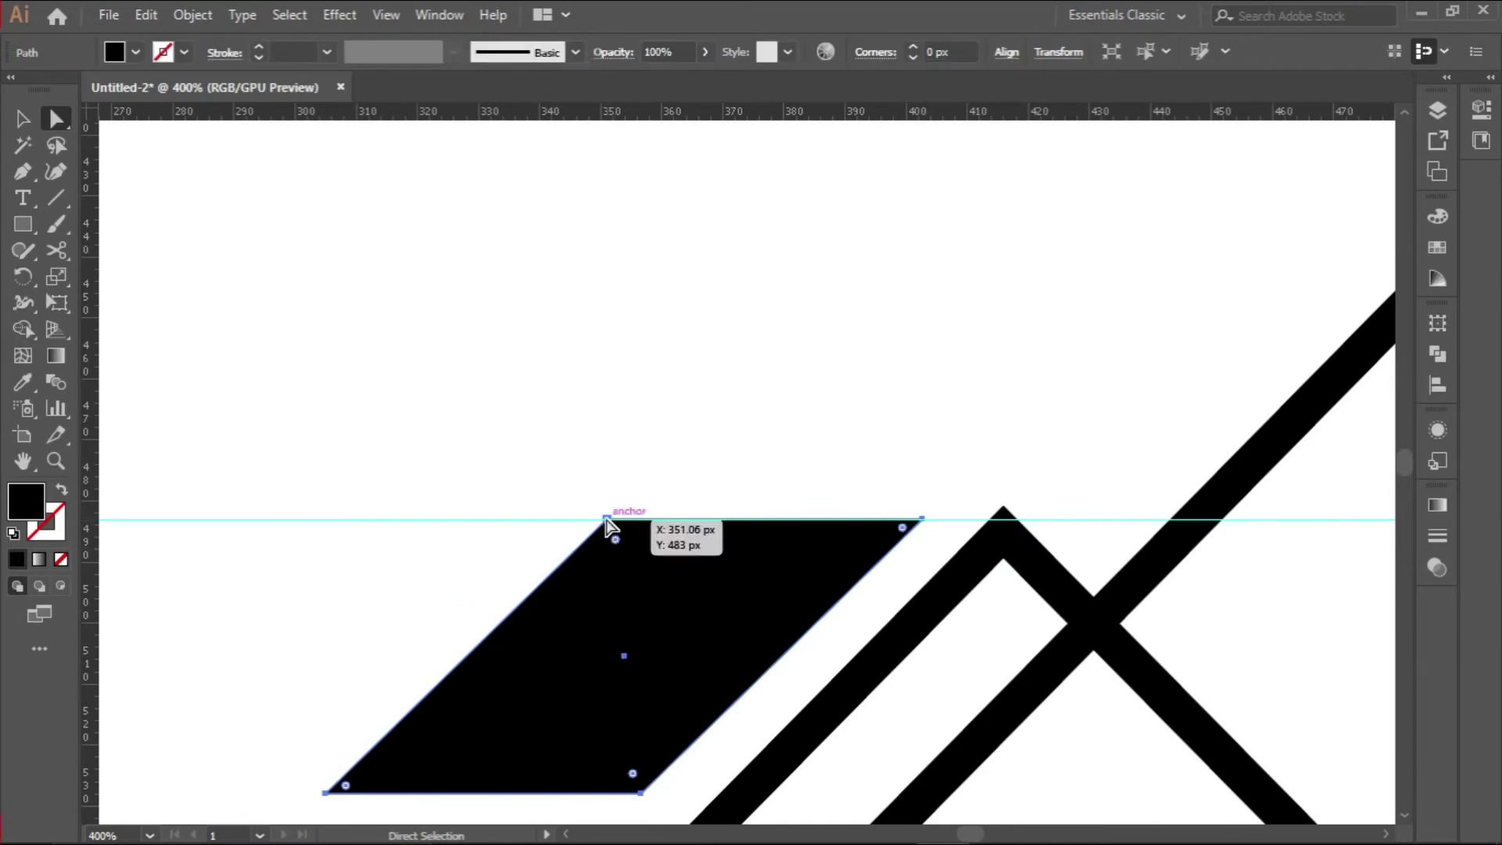
left_click(325, 793, "shift")
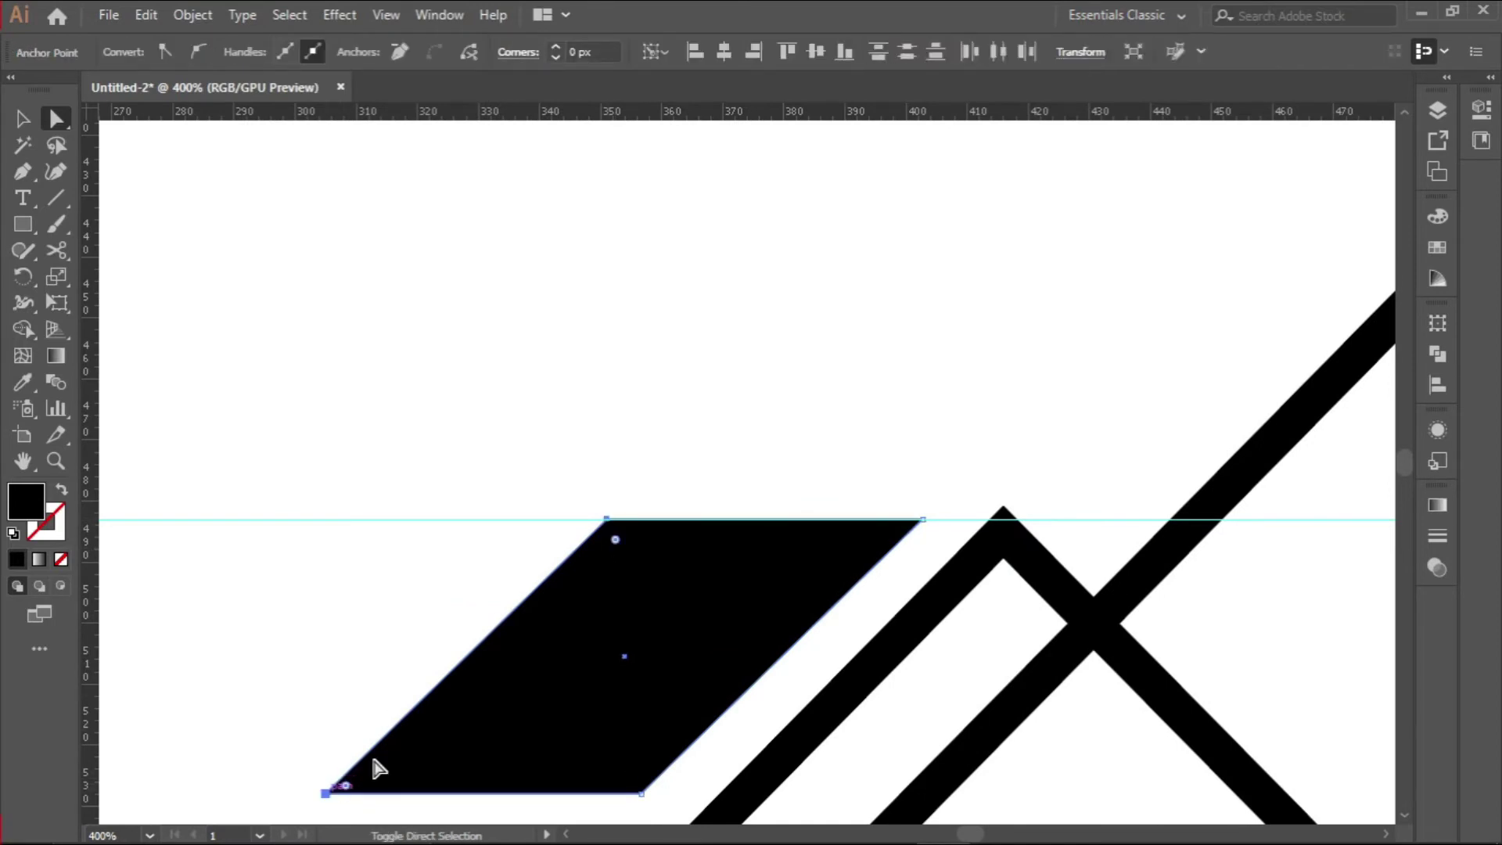
left_click_drag(472, 660, 440, 660)
scroll(570, 664, "down", 3)
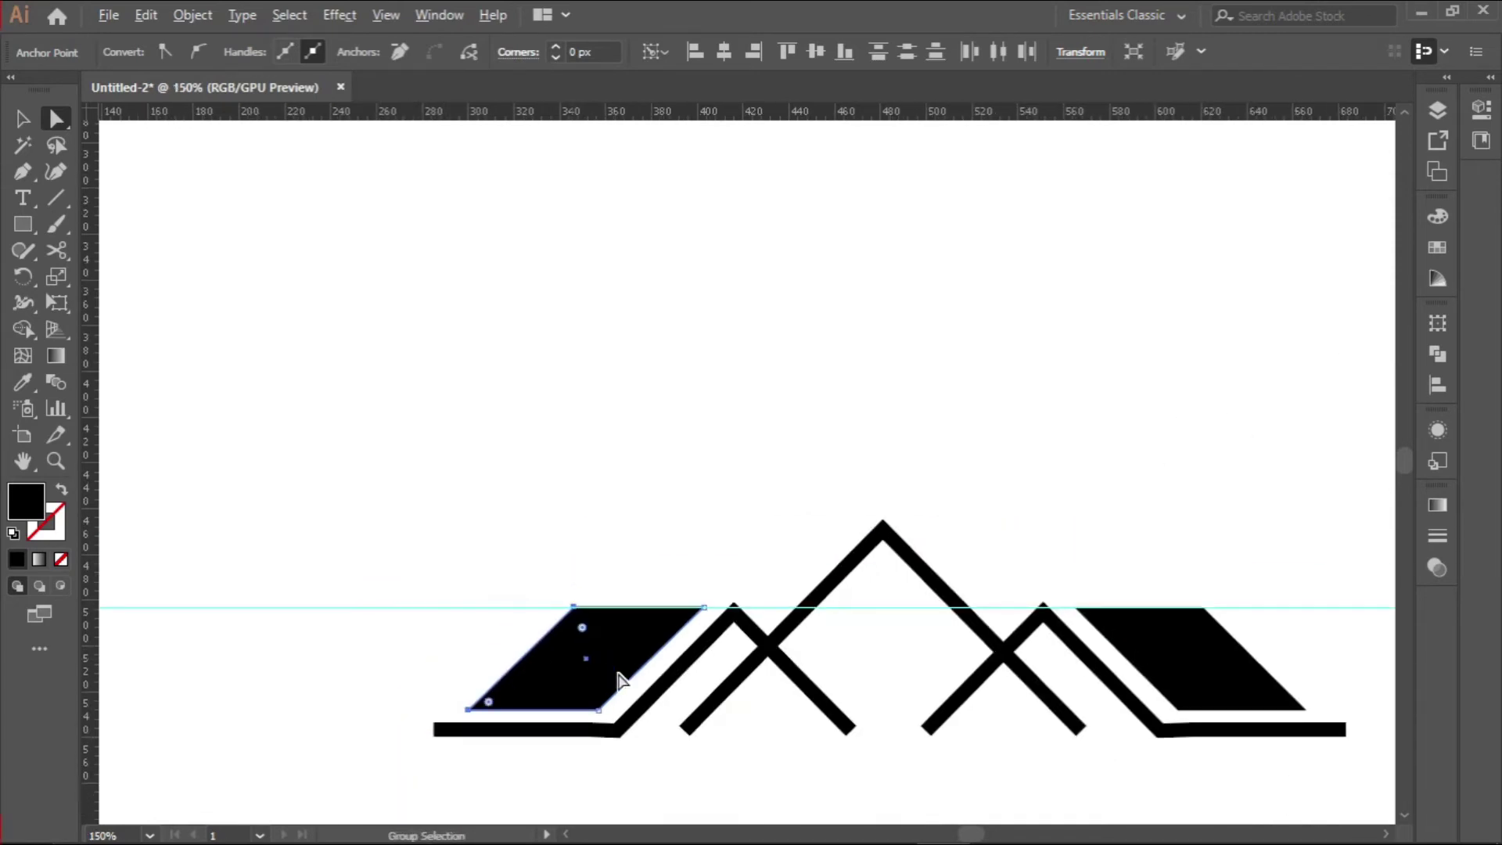
scroll(670, 728, "down", 2)
Extend the left base stroke's outer end farther left
left_click(553, 729)
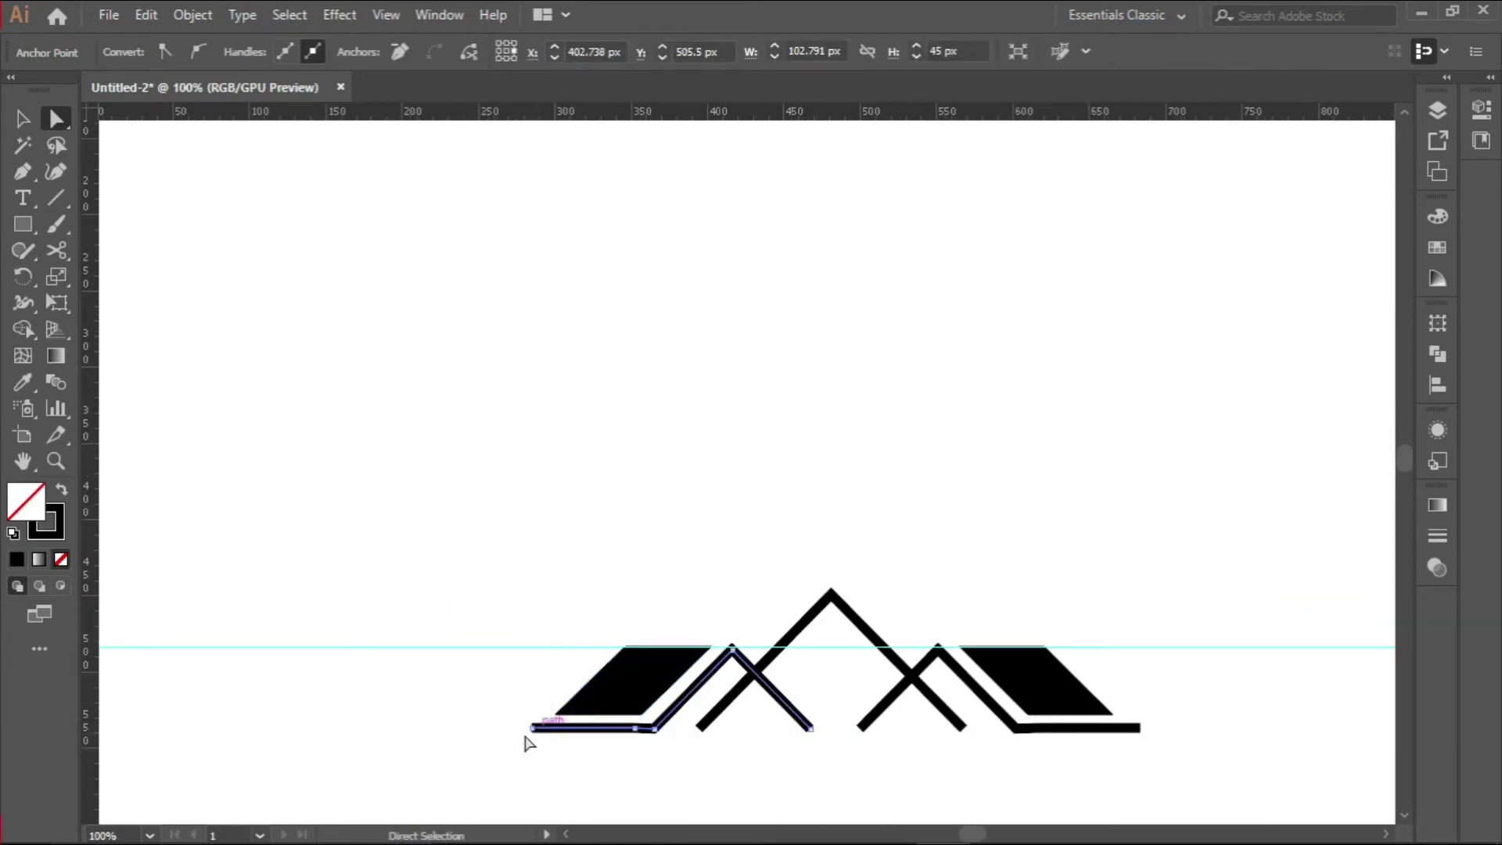
scroll(529, 742, "up", 4)
left_click_drag(552, 710, 379, 712)
scroll(592, 736, "down", 2)
scroll(593, 736, "down", 4)
scroll(547, 726, "up", 2)
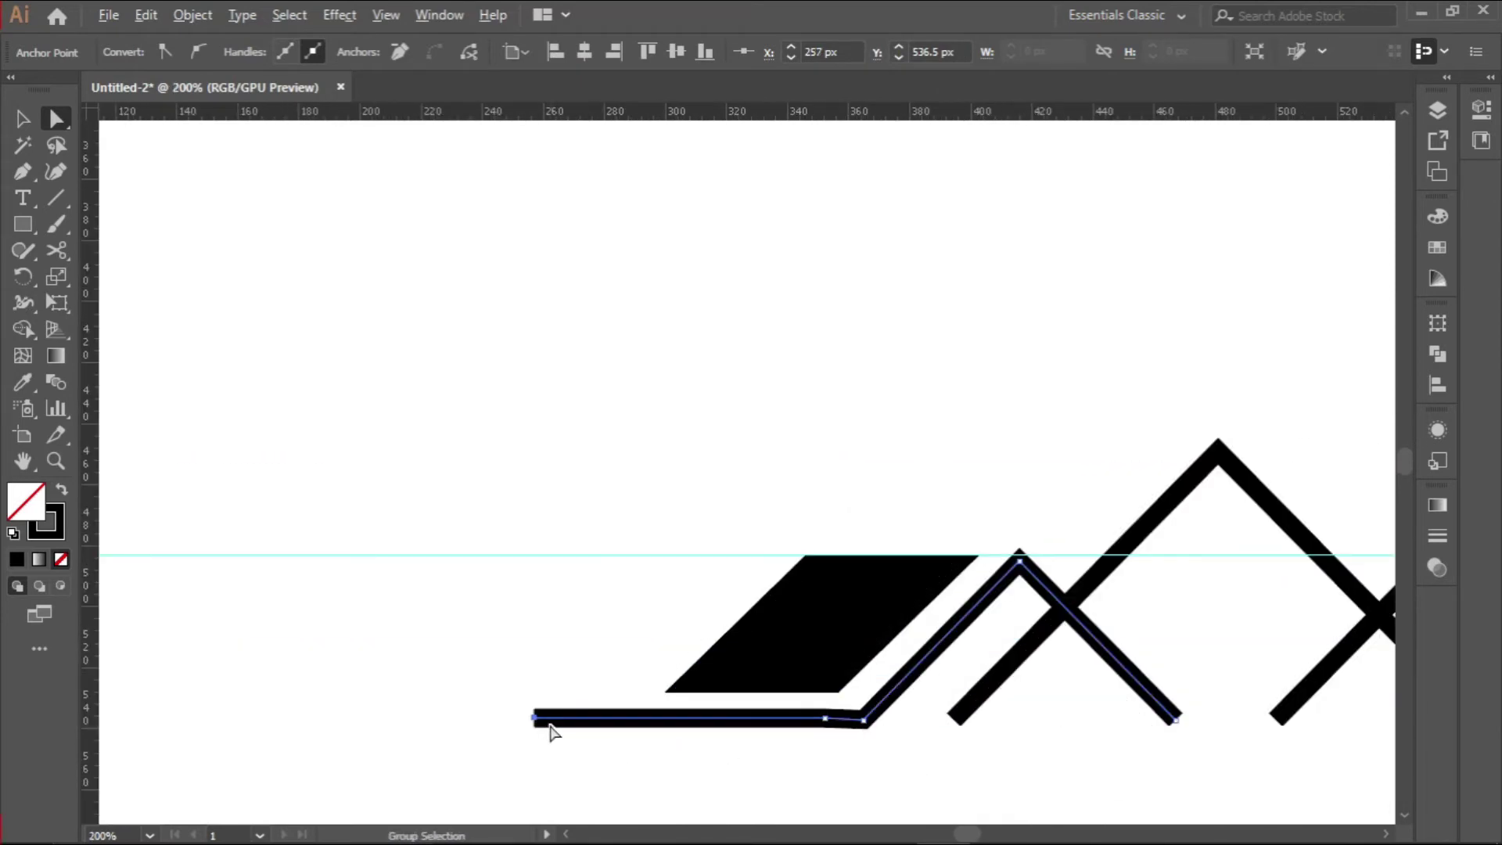
left_click_drag(536, 718, 570, 719)
Extend the right base stroke 8 px further right to end at 691 px, then deselect
scroll(720, 760, "down", 2)
scroll(761, 771, "right", 5)
left_click(896, 740)
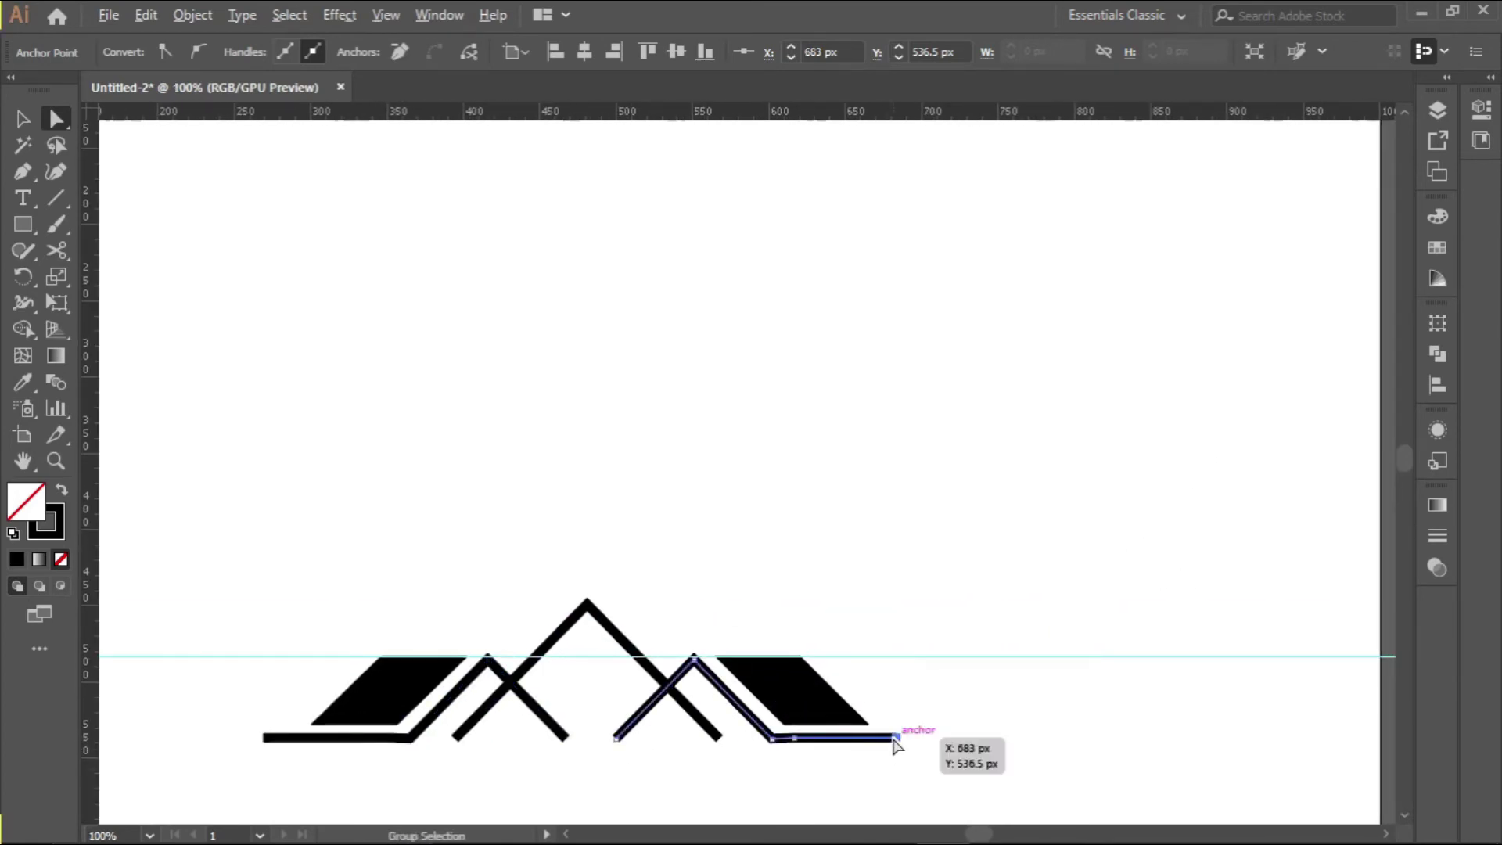
scroll(897, 743, "up", 3)
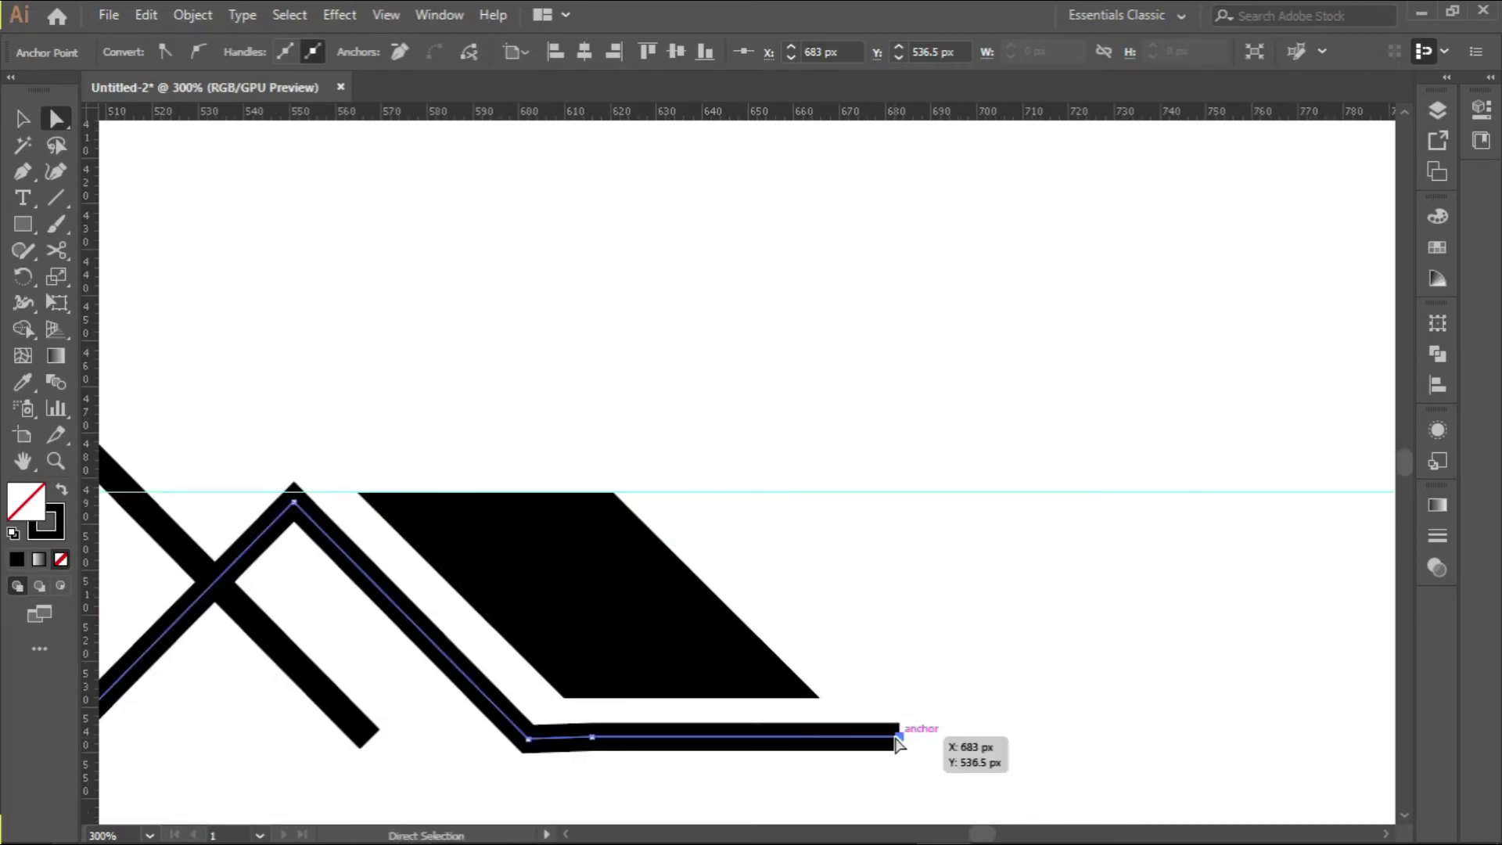
left_click_drag(898, 743, 938, 747)
scroll(889, 759, "down", 4)
left_click_drag(751, 785, 861, 563)
scroll(672, 579, "up", 1)
left_click(680, 595)
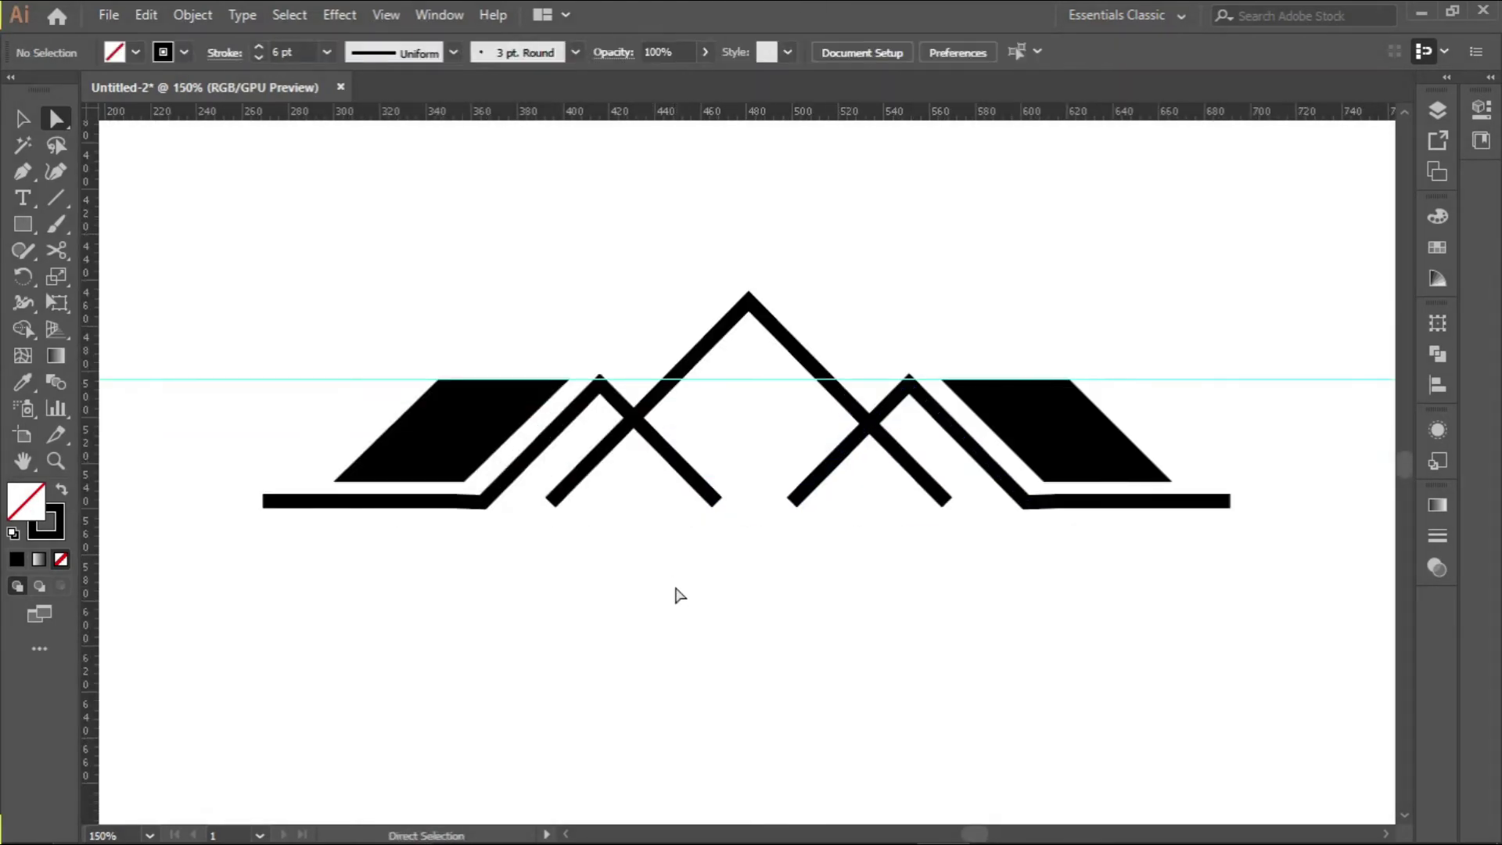
scroll(680, 595, "down", 1)
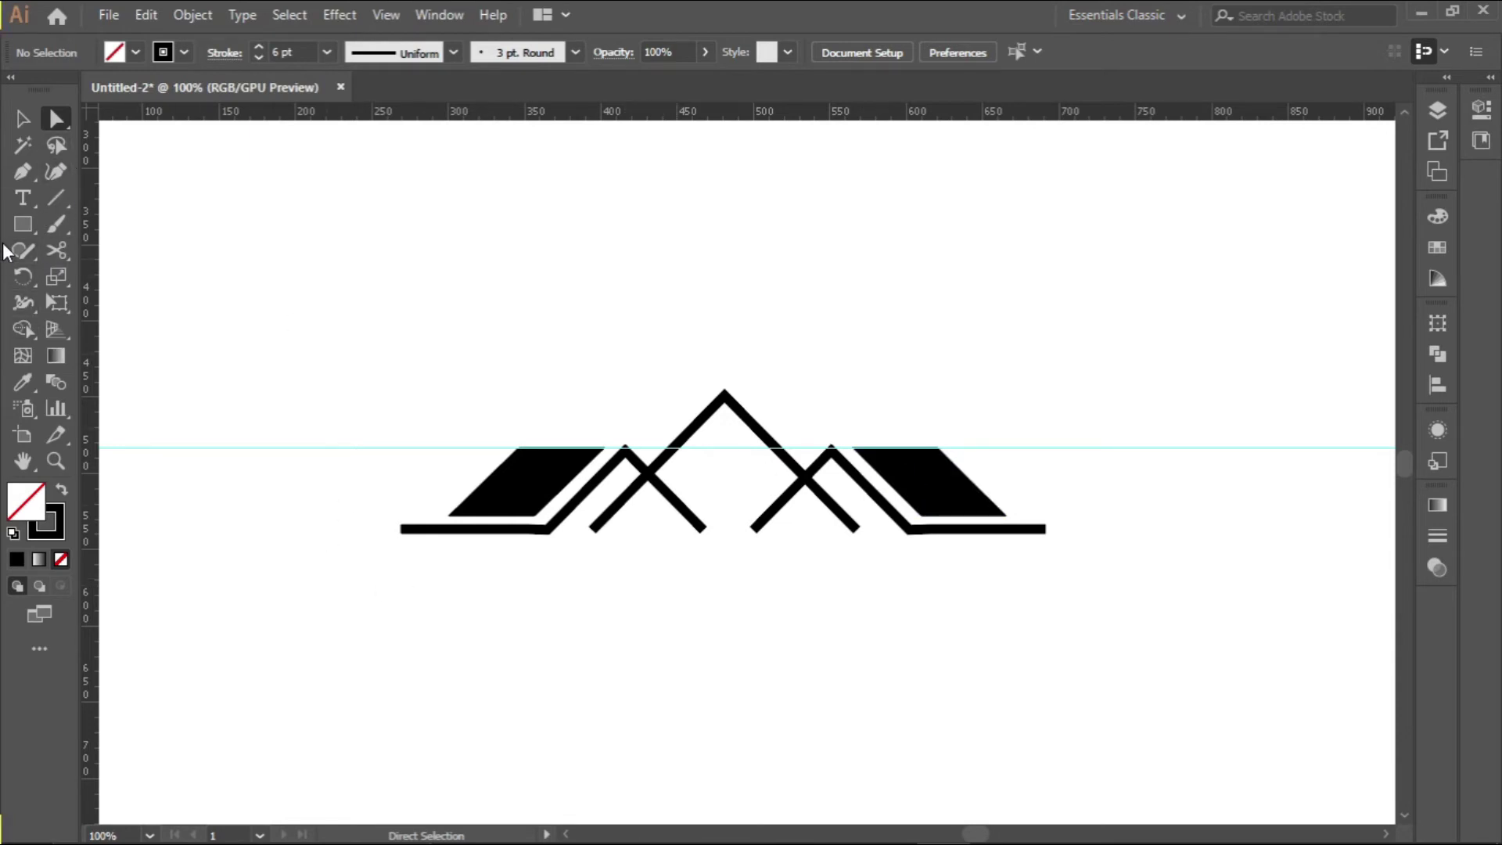
left_click(52, 199)
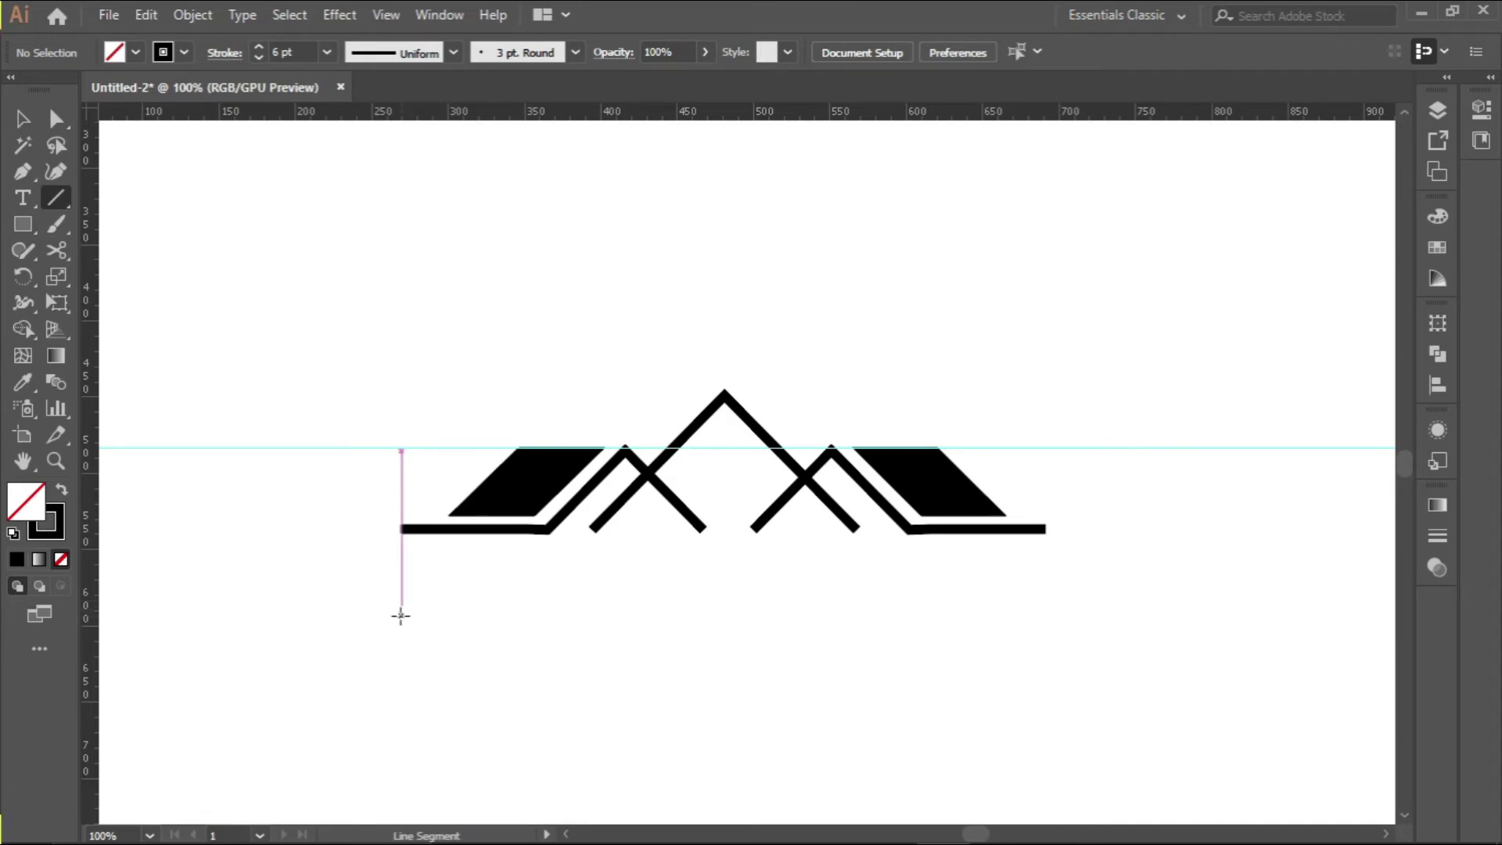
left_click_drag(402, 616, 1046, 608)
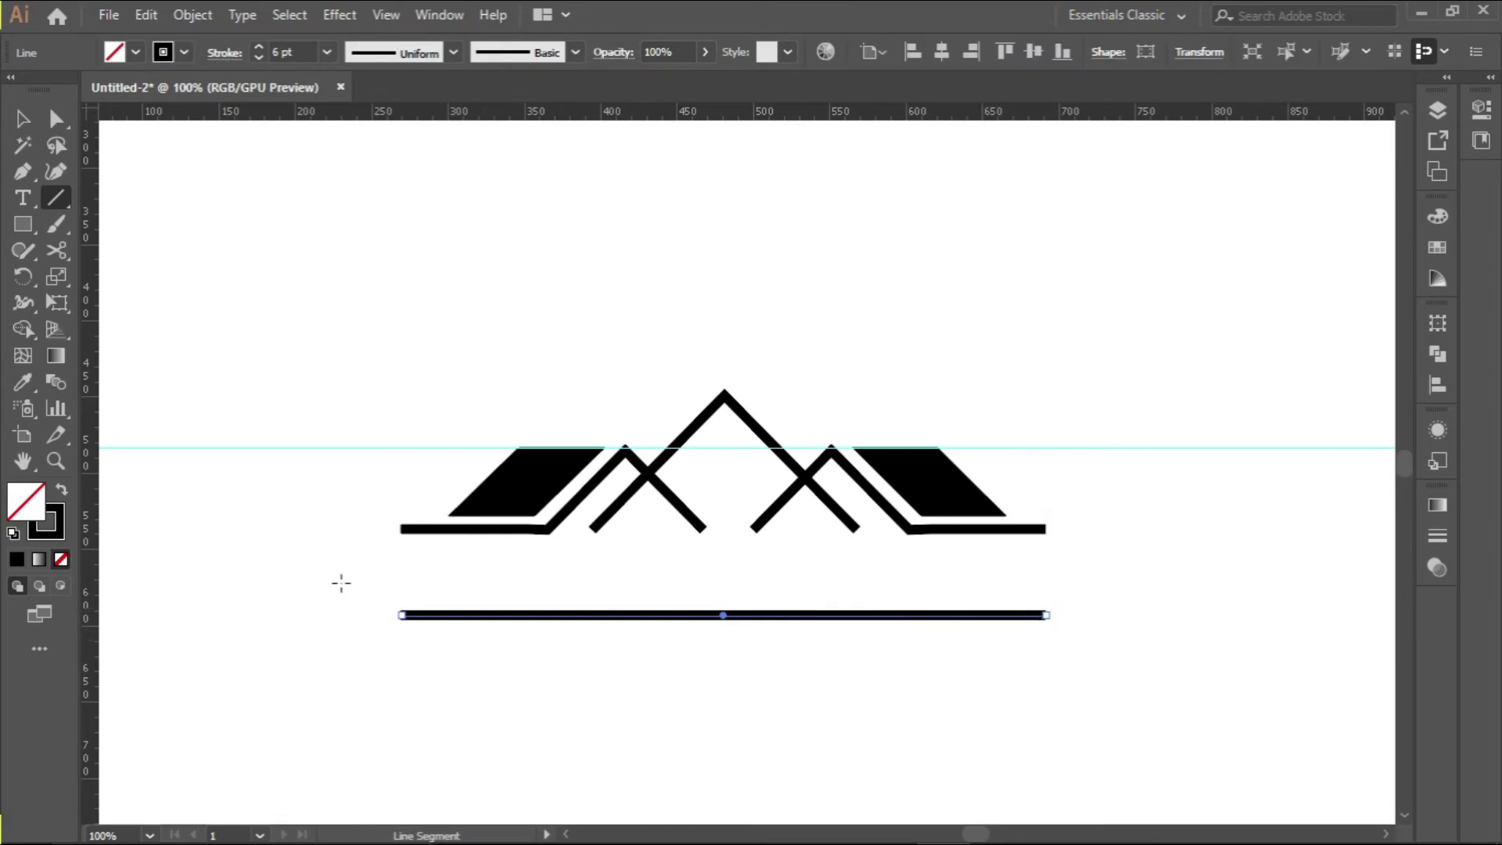
left_click(22, 118)
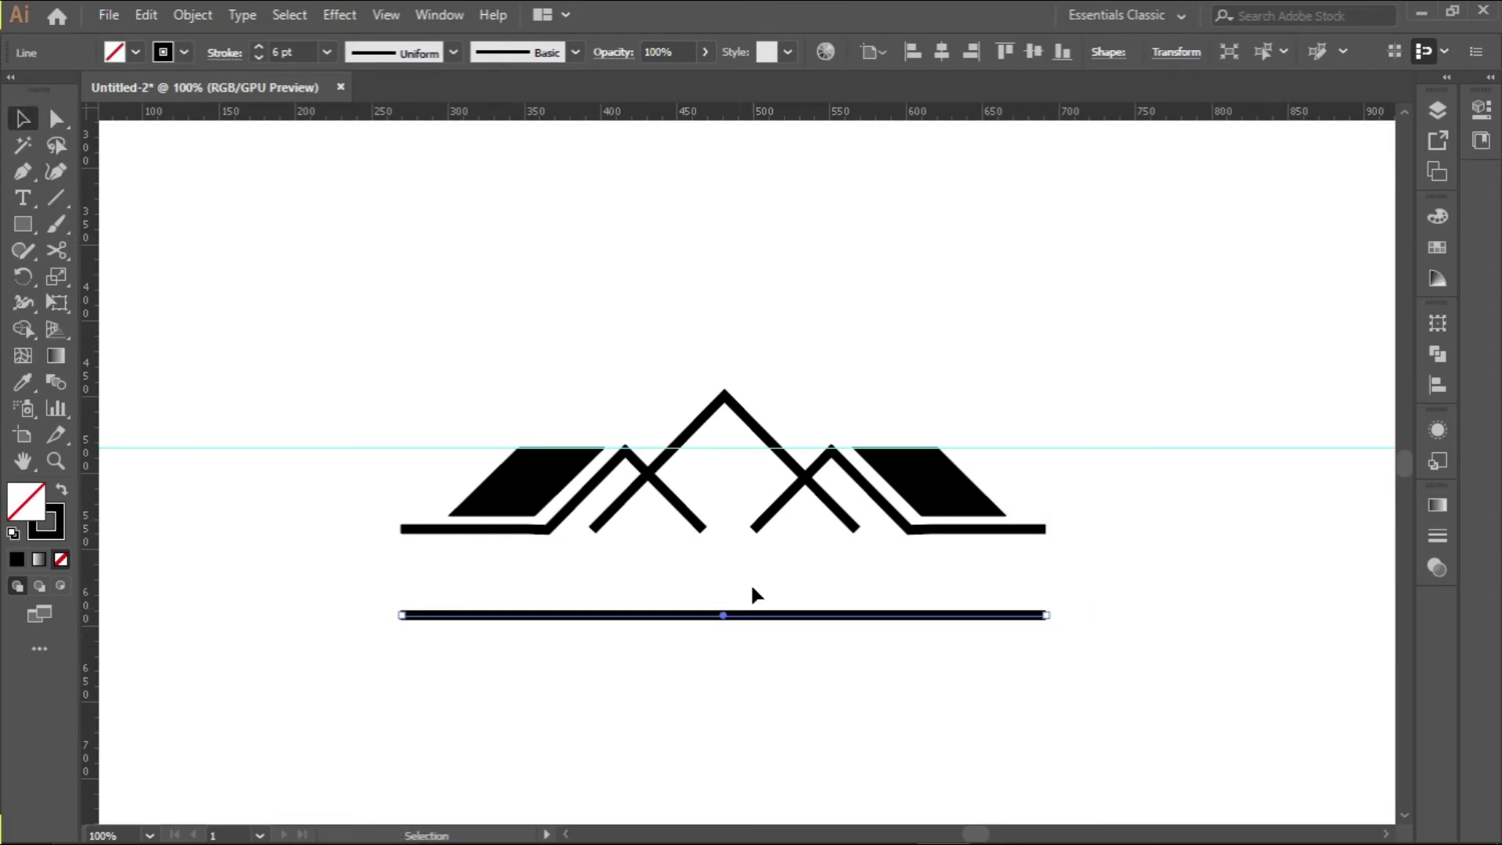
scroll(788, 623, "up", 2)
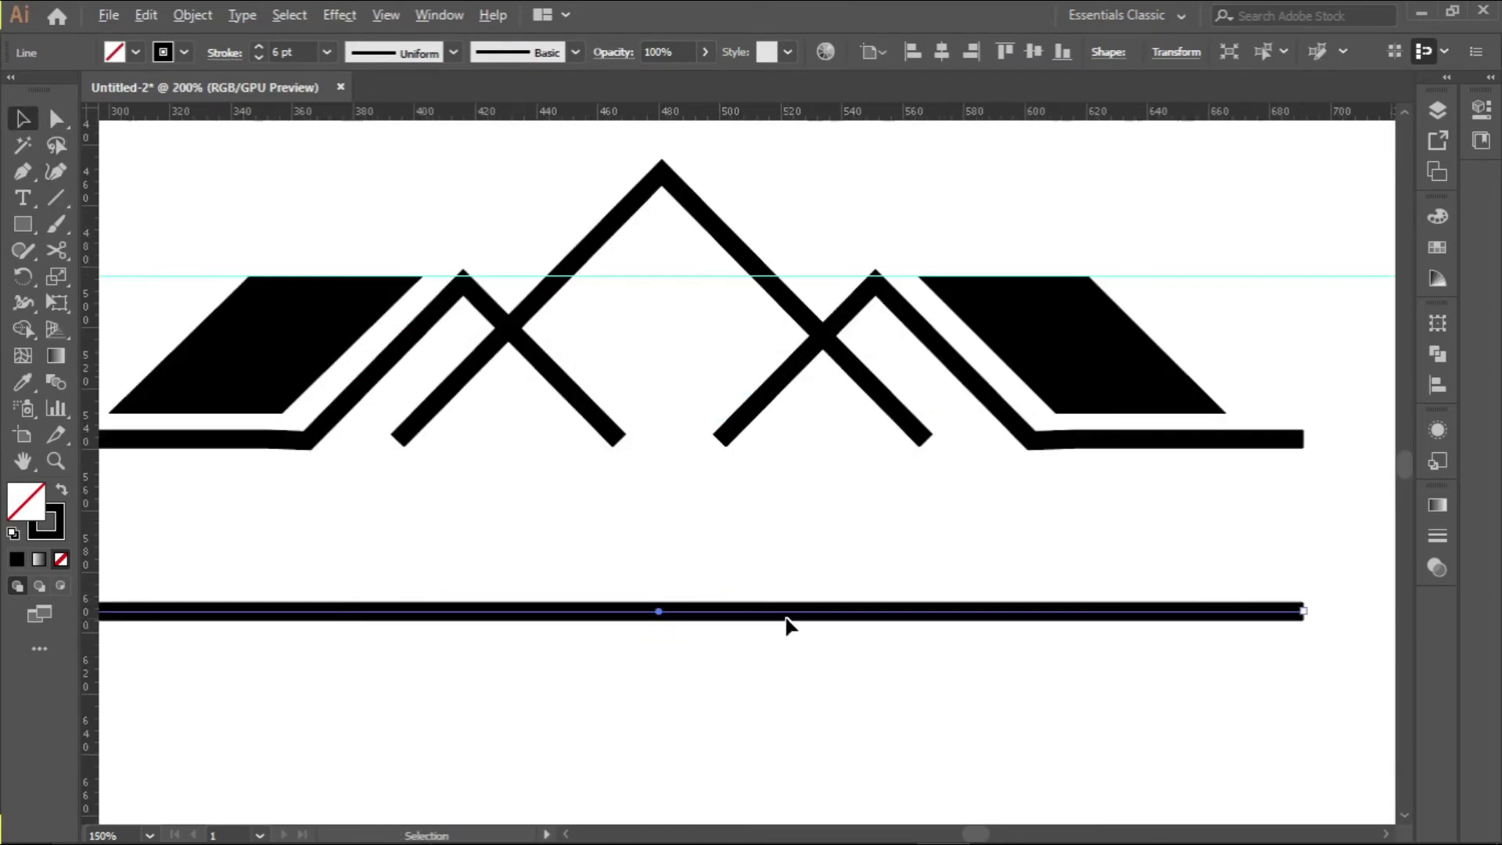
left_click_drag(786, 613, 783, 632)
scroll(782, 632, "down", 3)
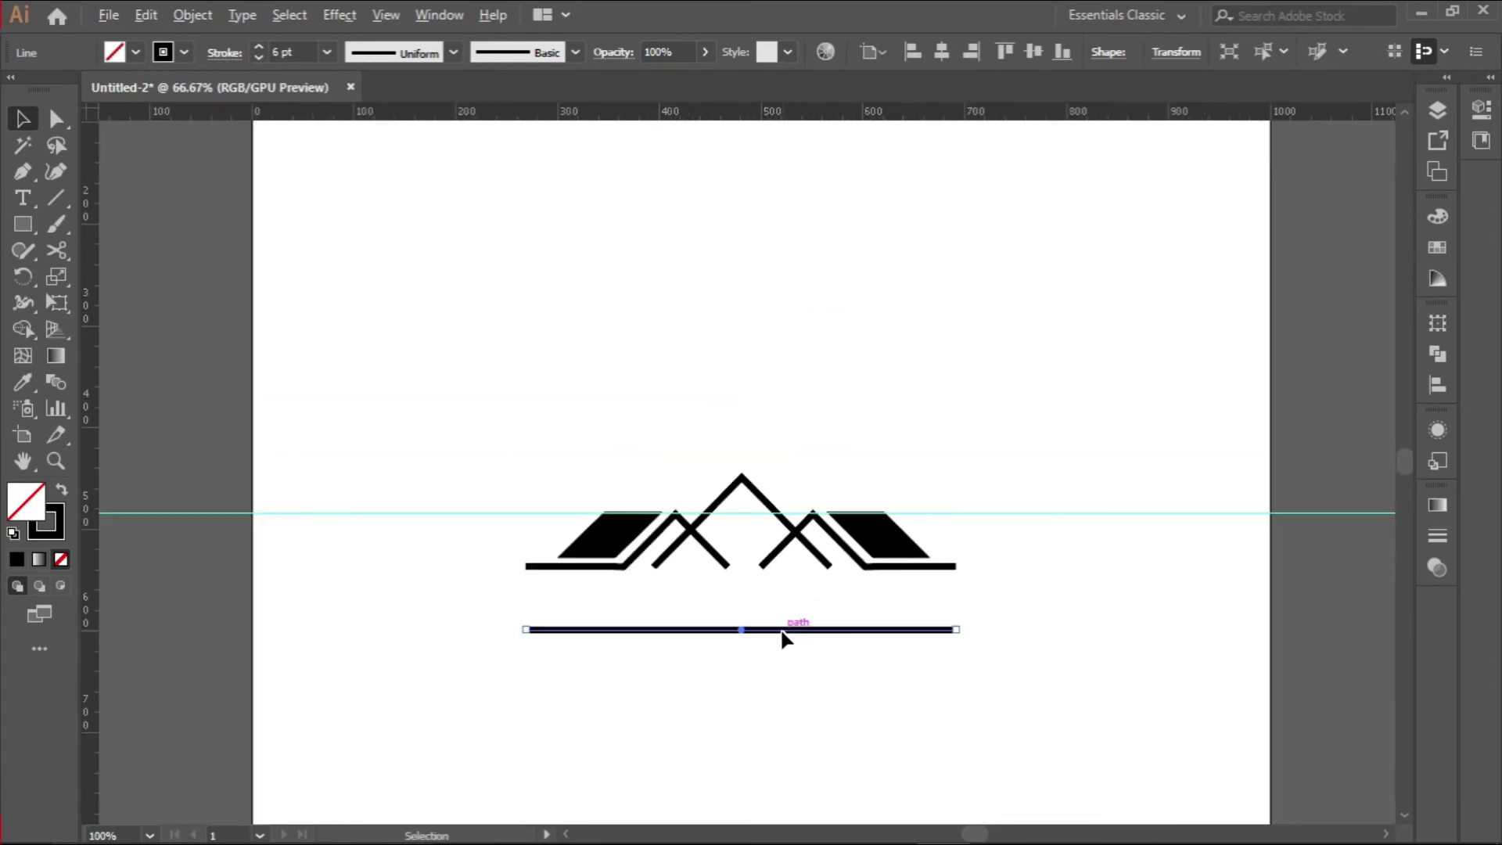
left_click(785, 728)
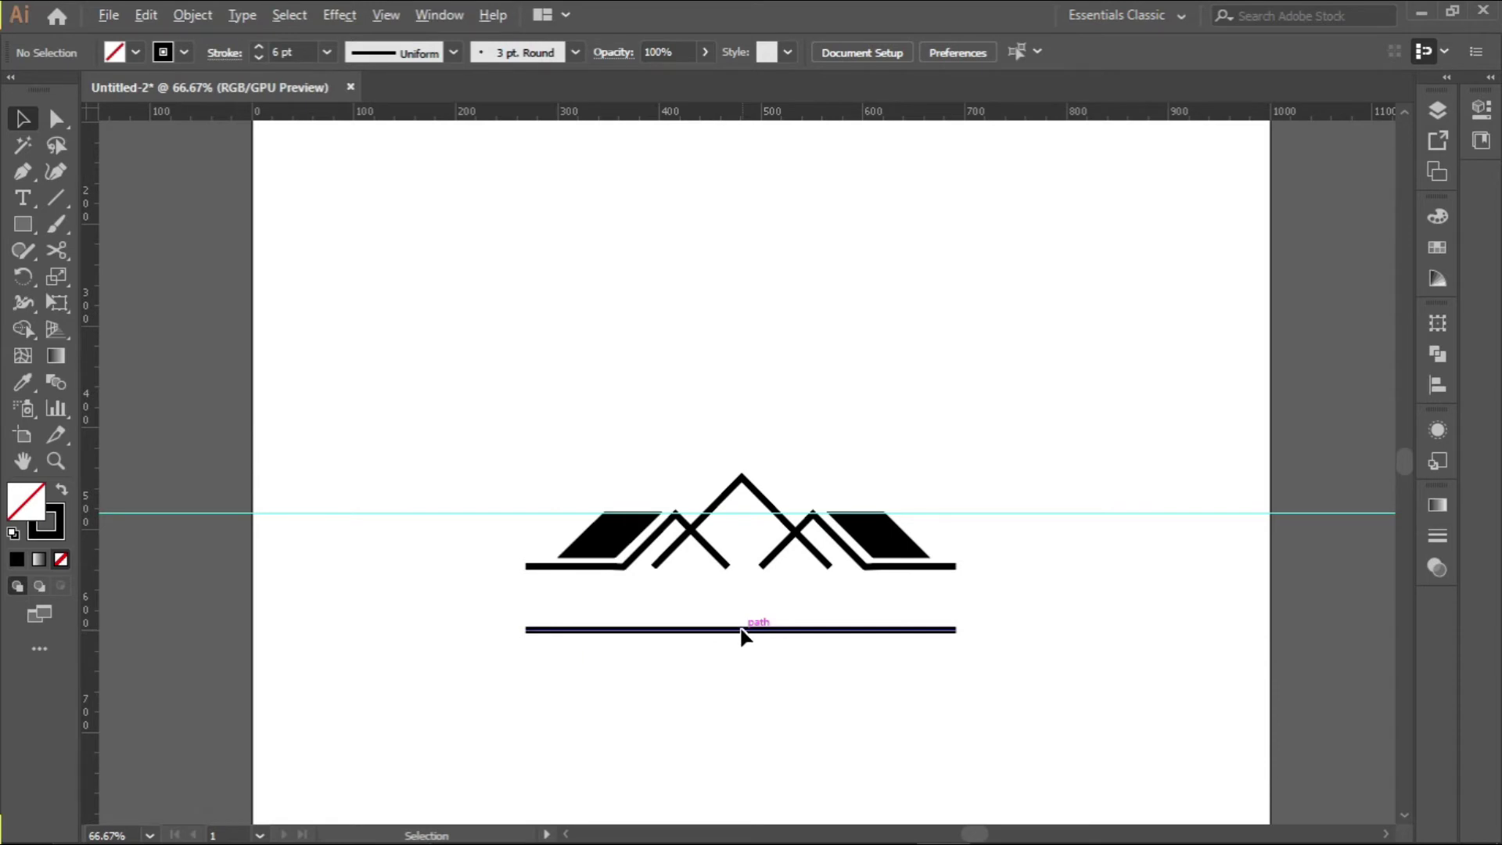
scroll(741, 638, "up", 2)
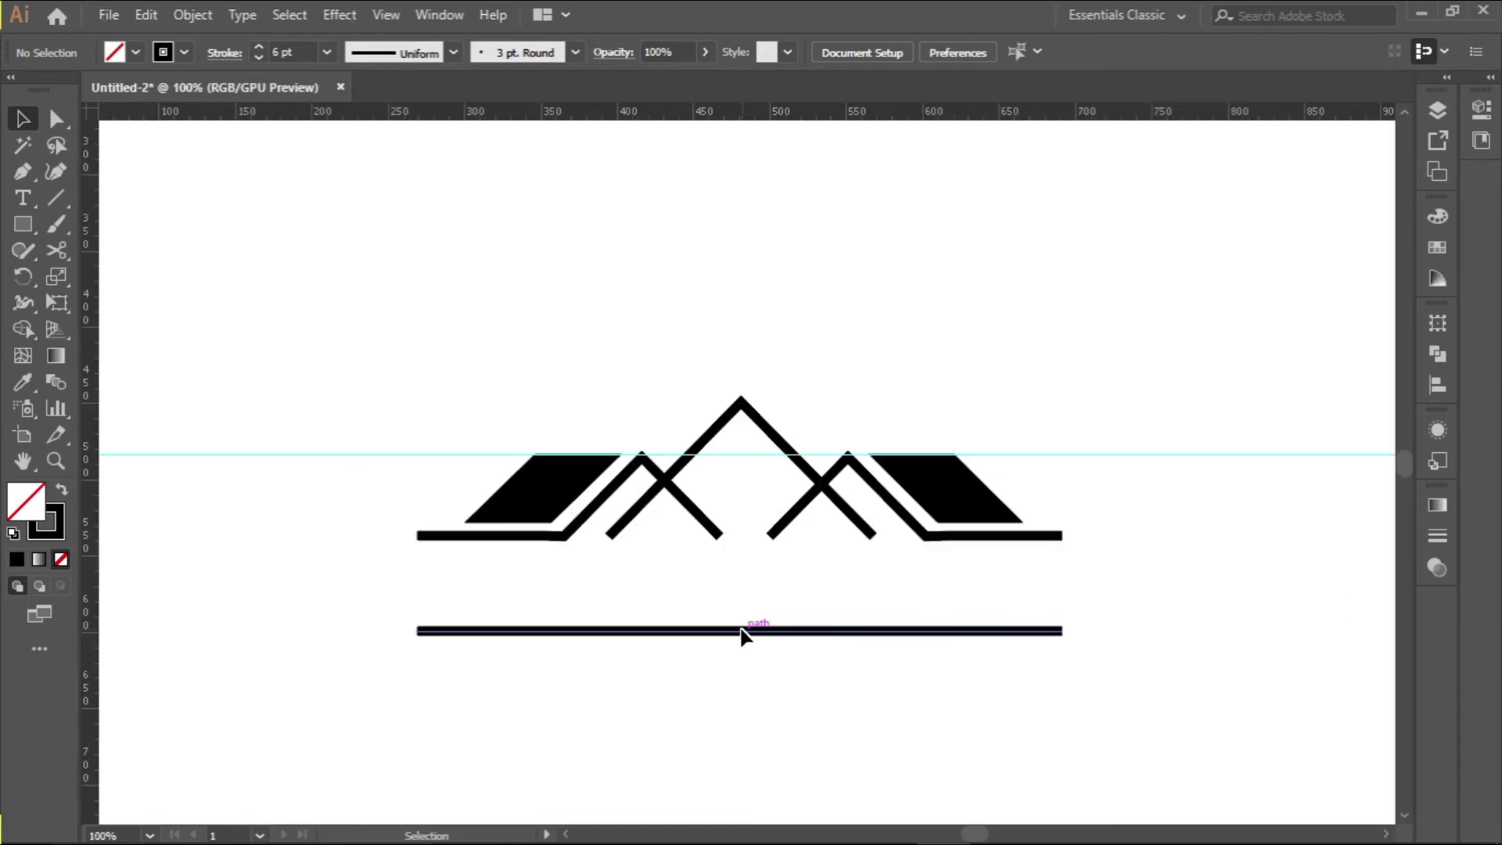
left_click_drag(742, 636, 742, 644)
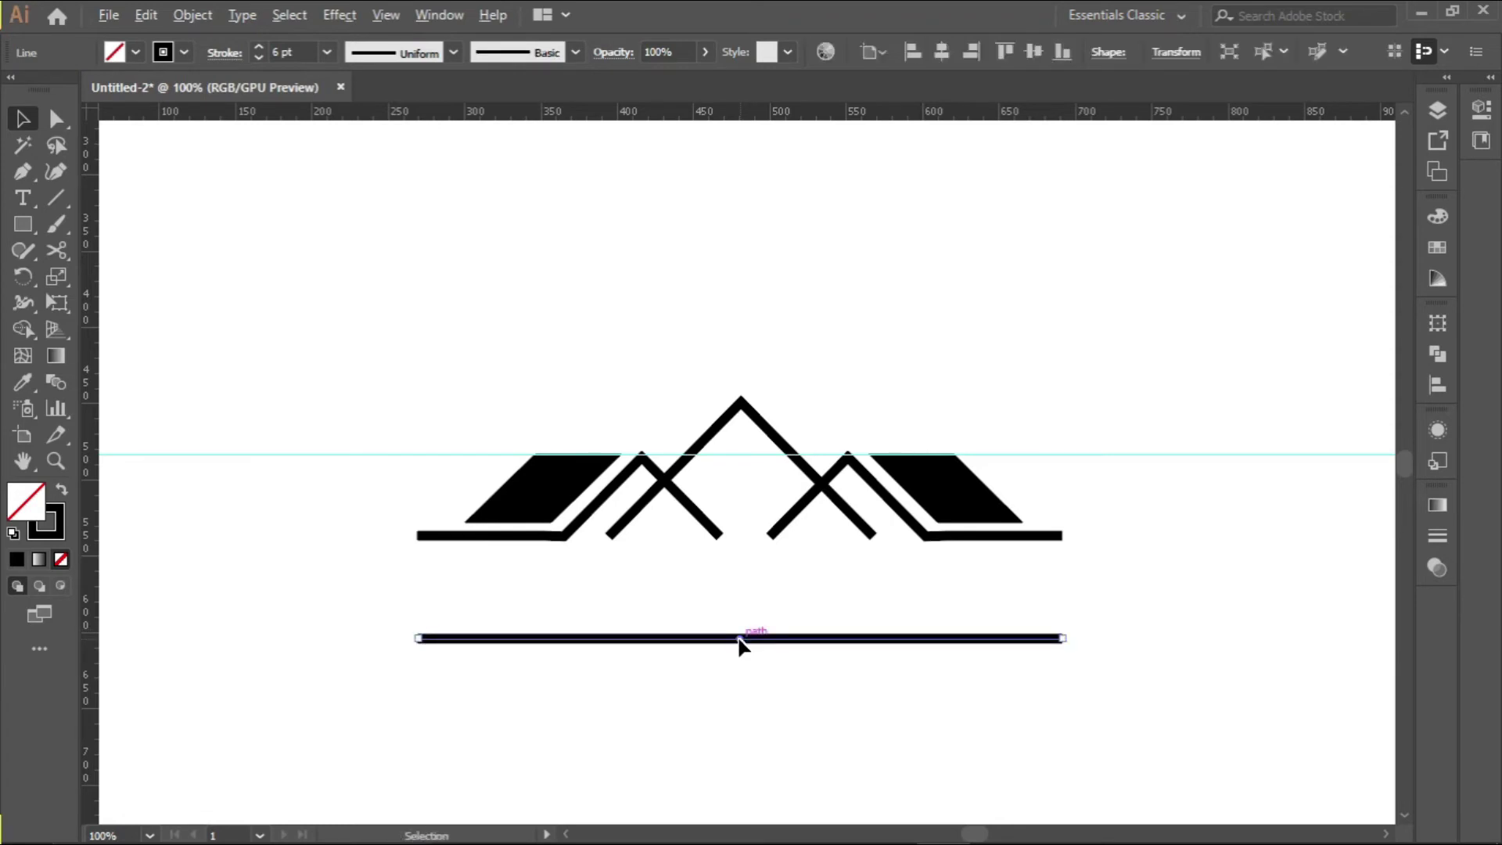
scroll(742, 640, "down", 1)
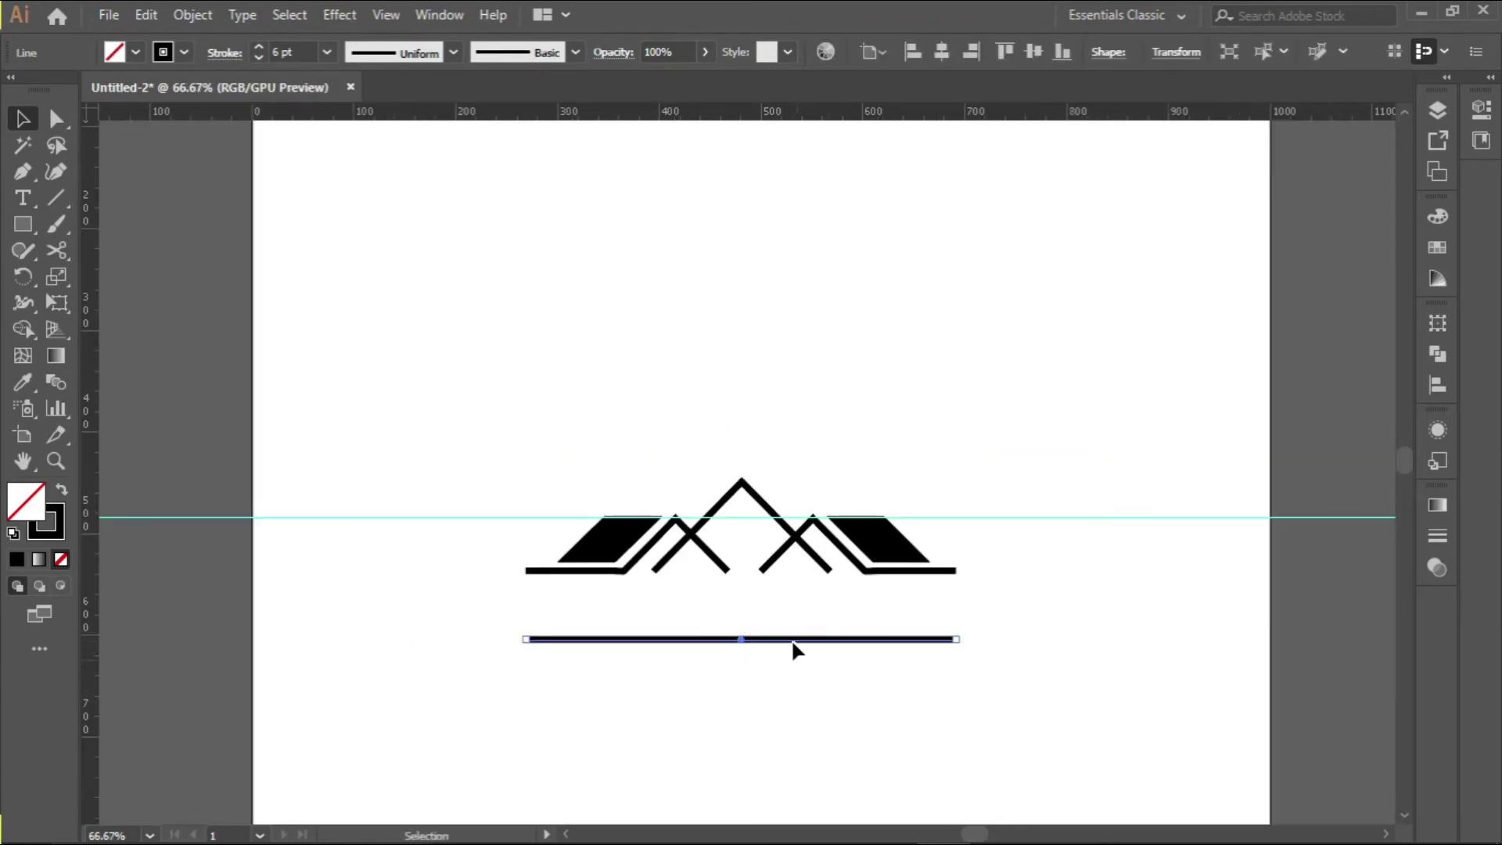
scroll(796, 642, "down", 2)
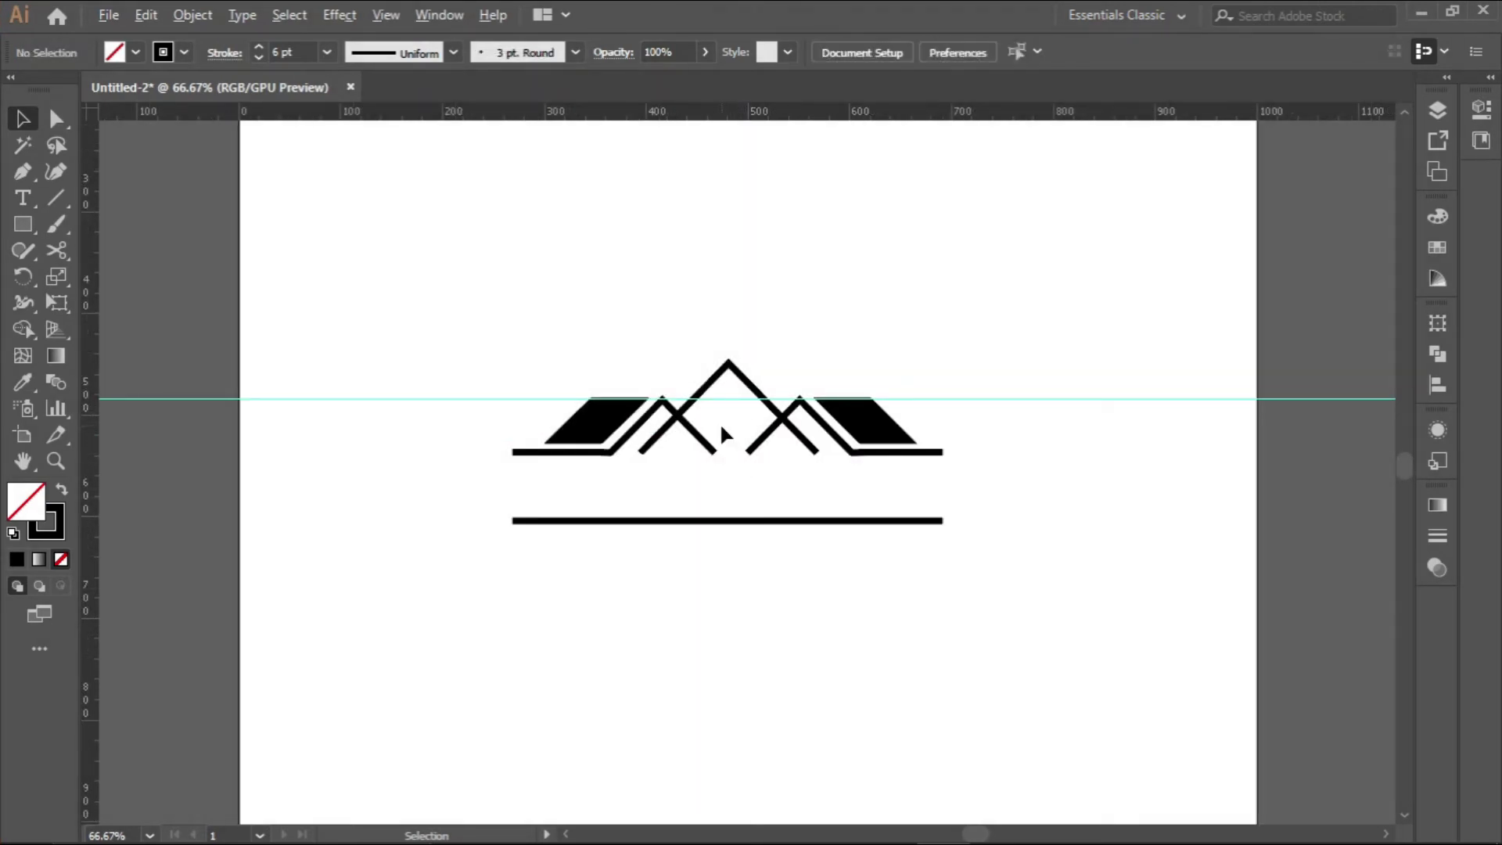
scroll(728, 419, "up", 2)
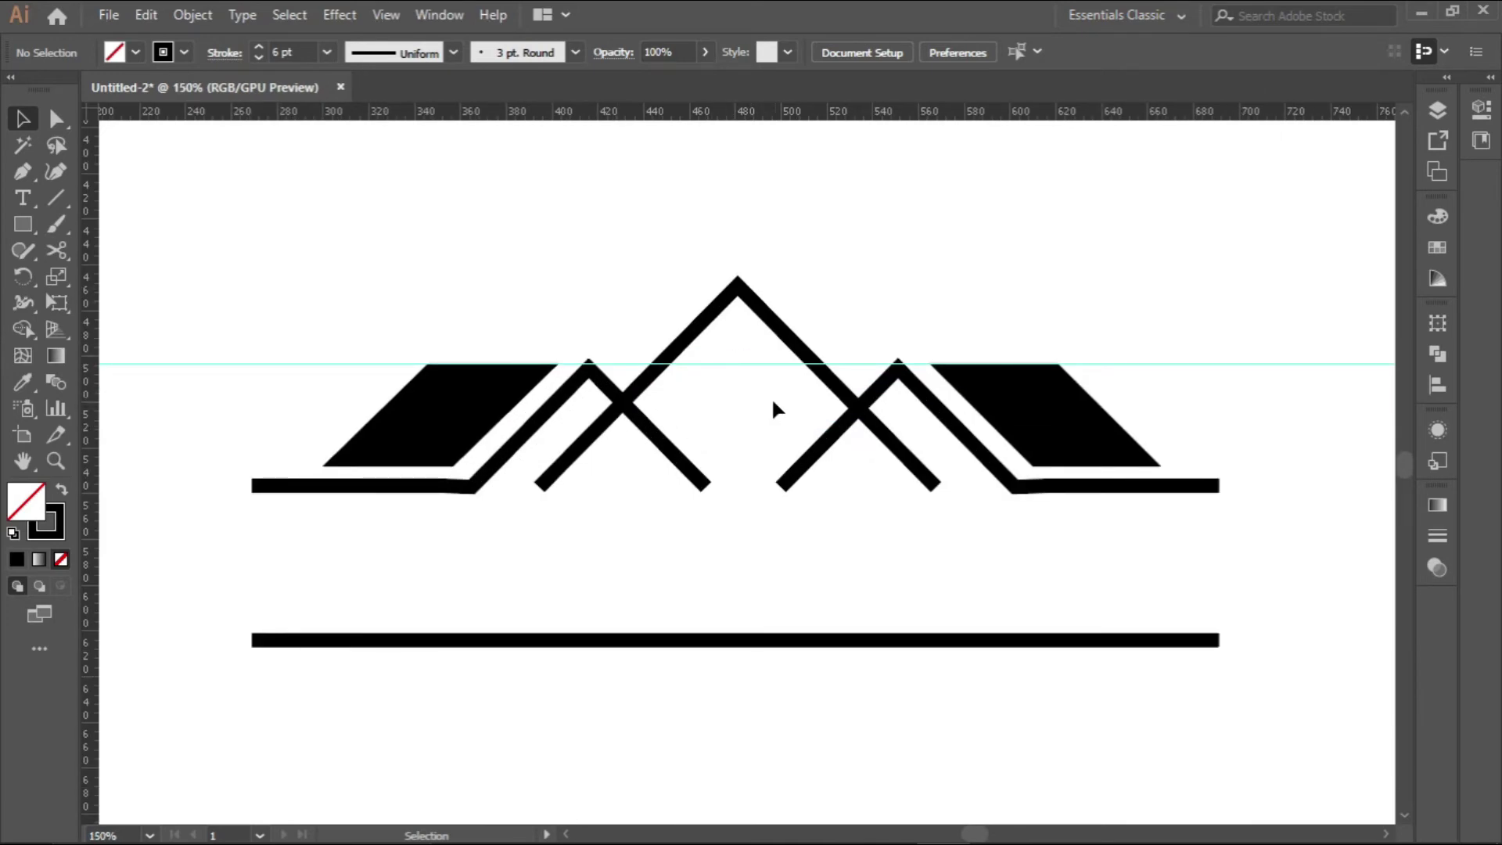
scroll(759, 429, "down", 1)
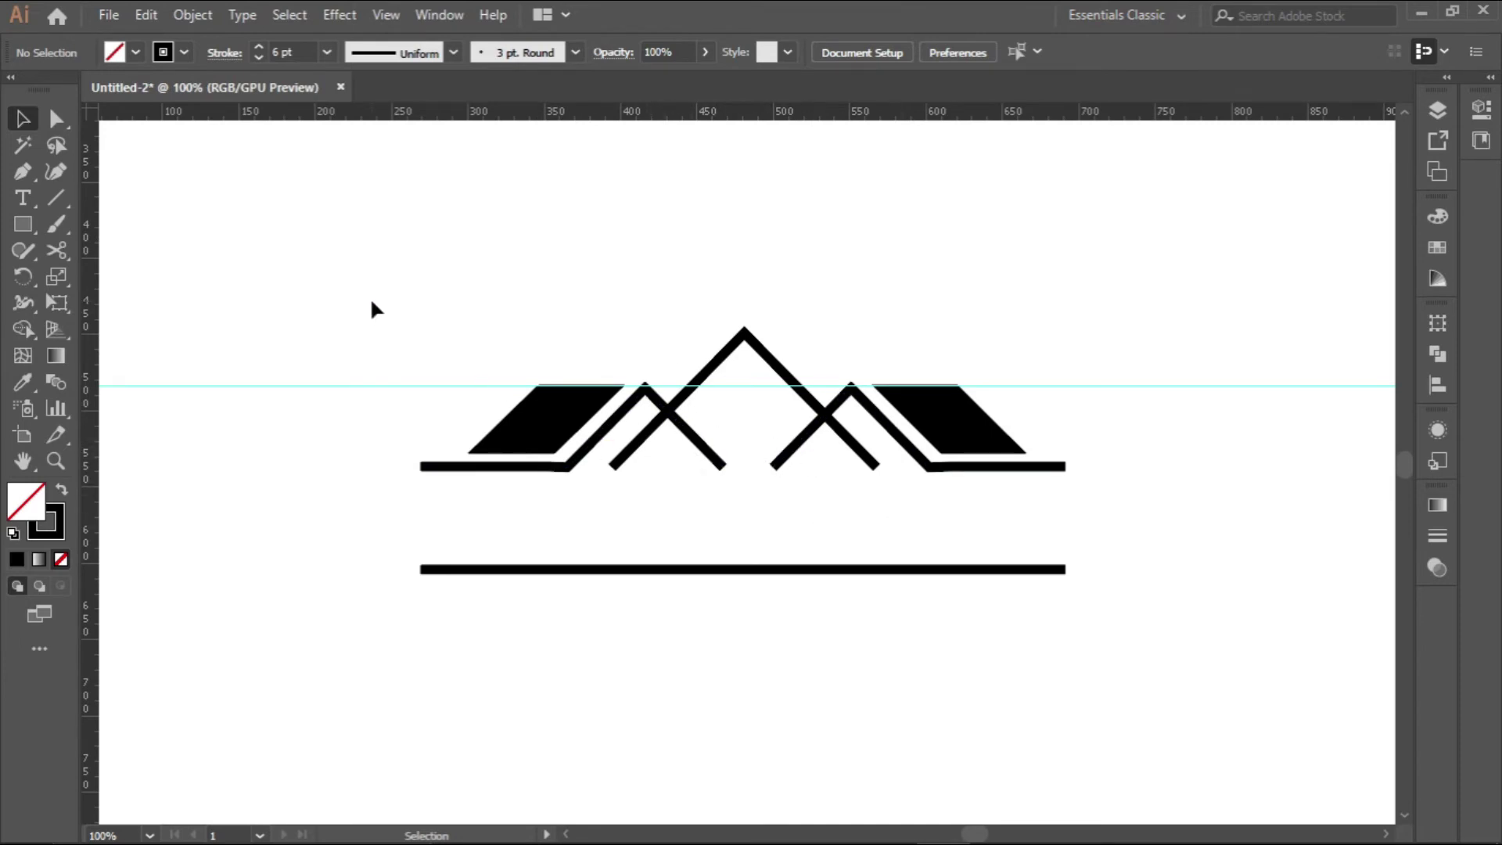
Select all and trim two crossing segments with the Shape Builder, then undo the deletions
key("ctrl+a")
left_click(24, 329)
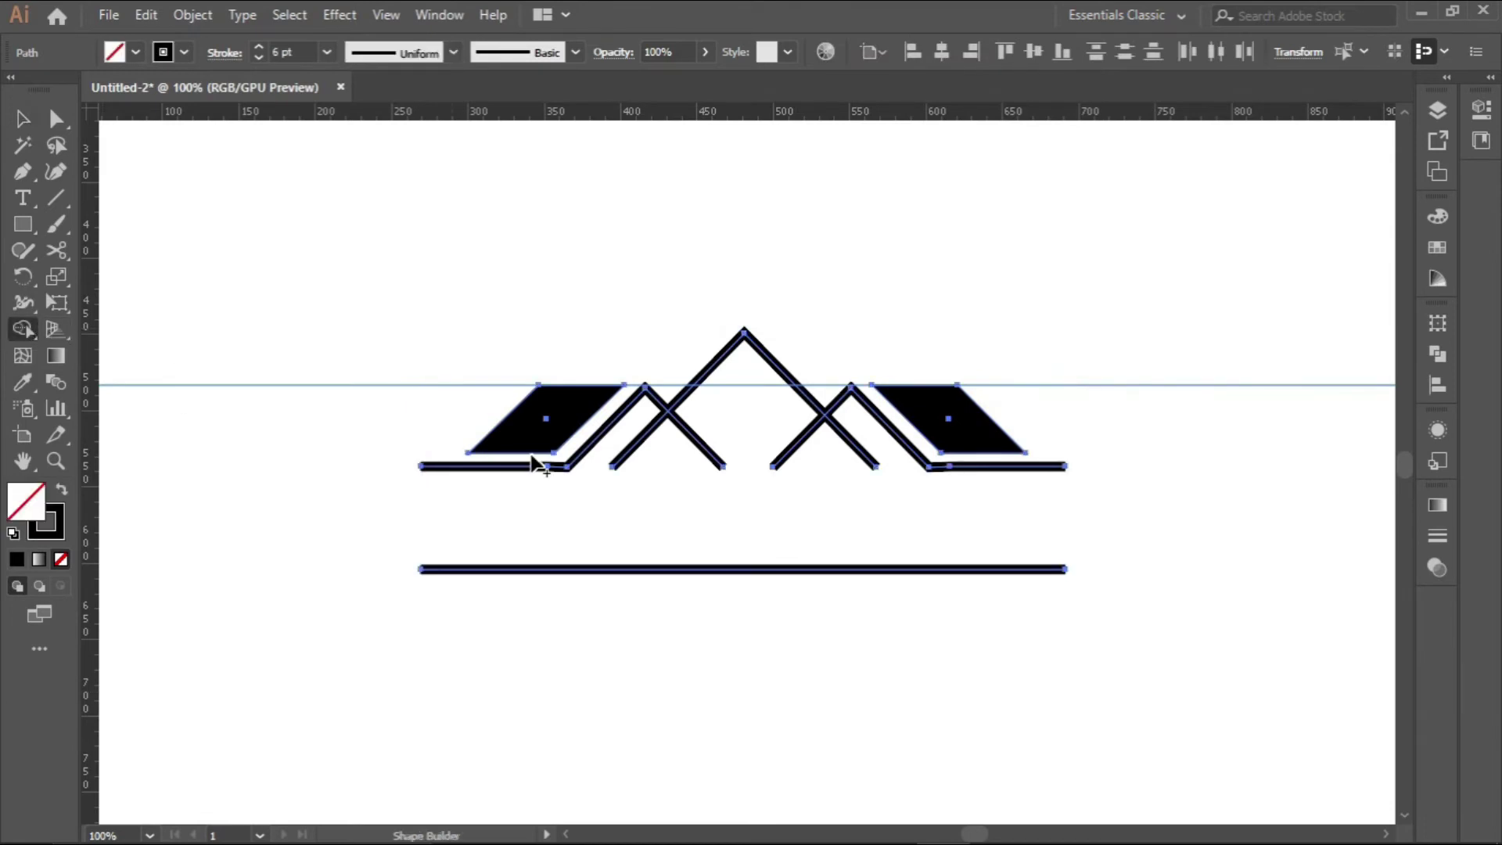
scroll(626, 458, "up", 2)
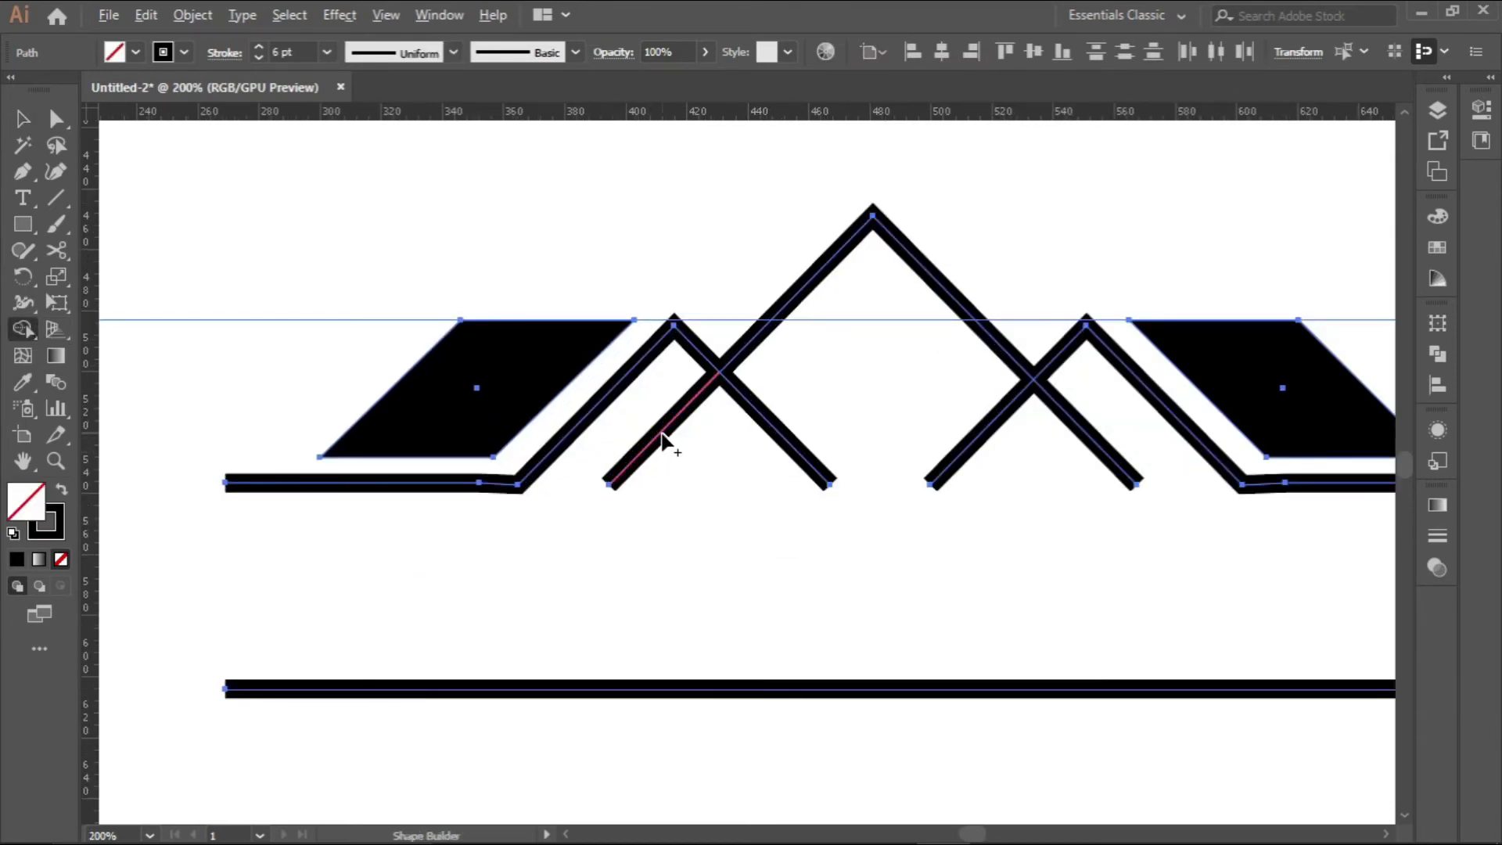
left_click(663, 437, "alt")
left_click(1002, 427, "alt")
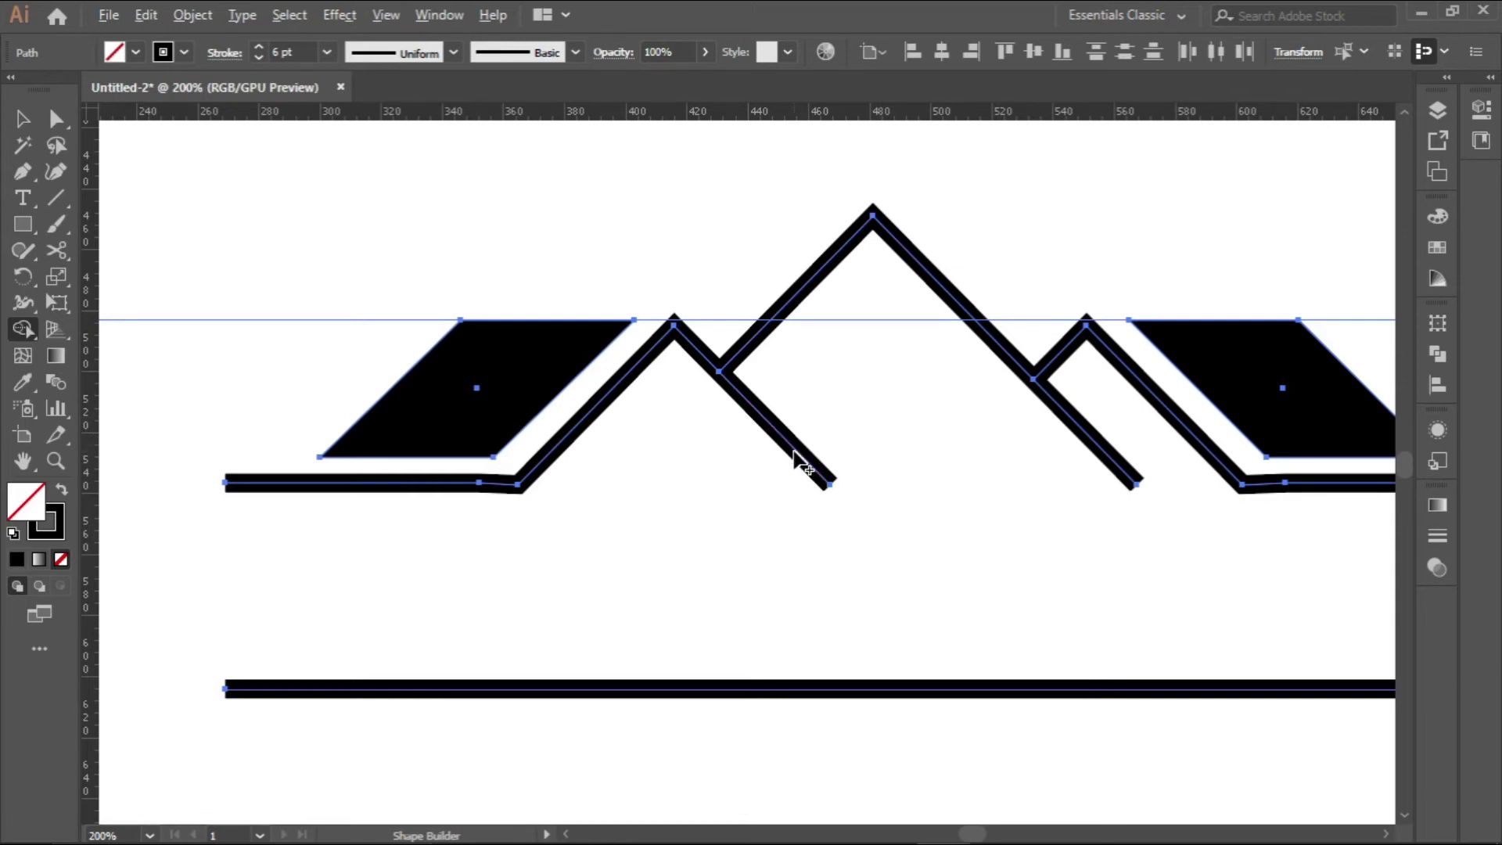
key("ctrl")
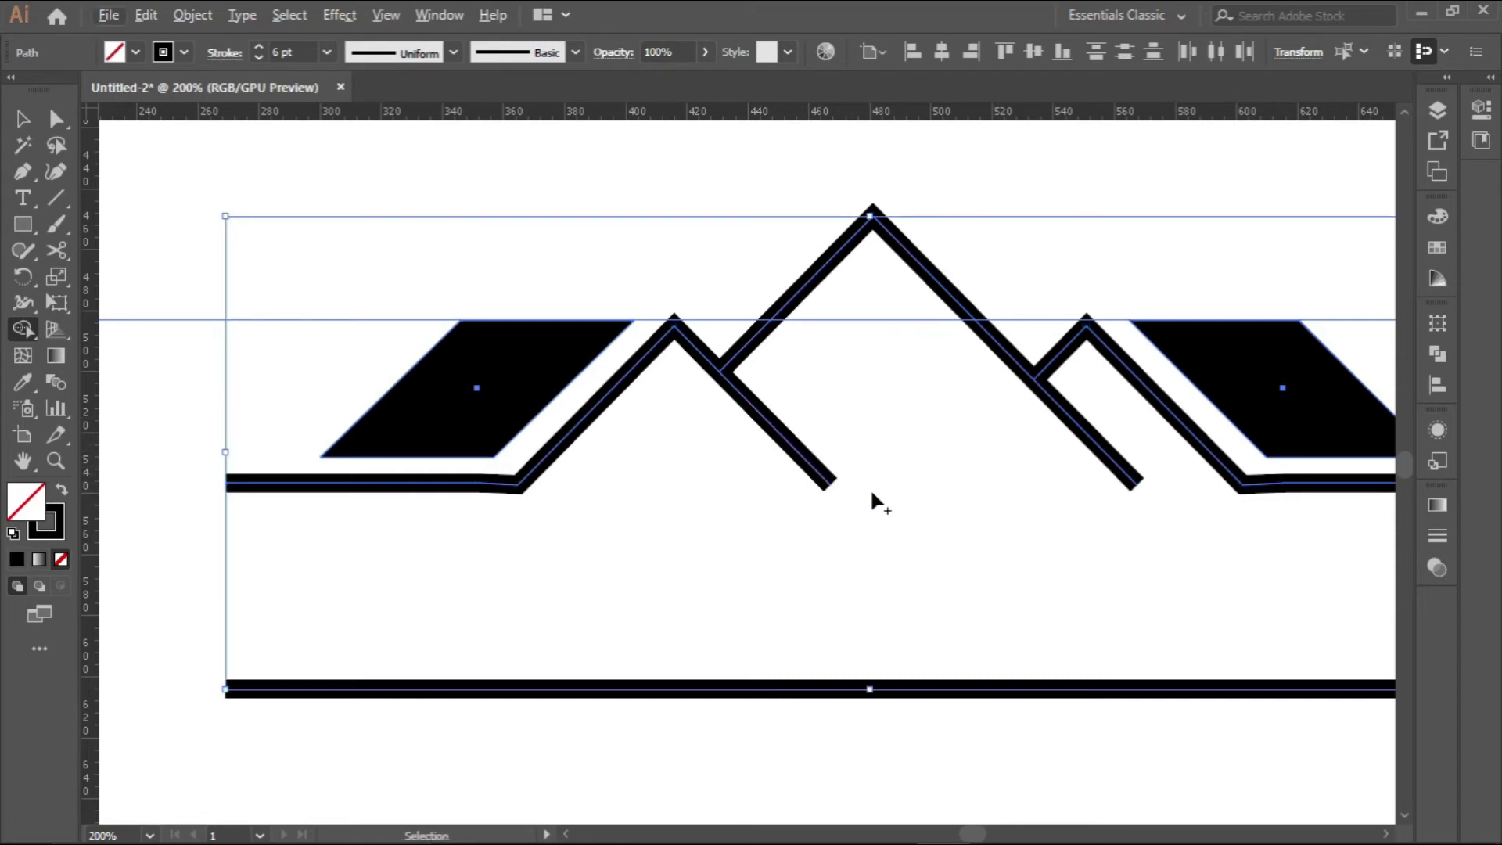
key("ctrl+z")
key("ctrl+z")
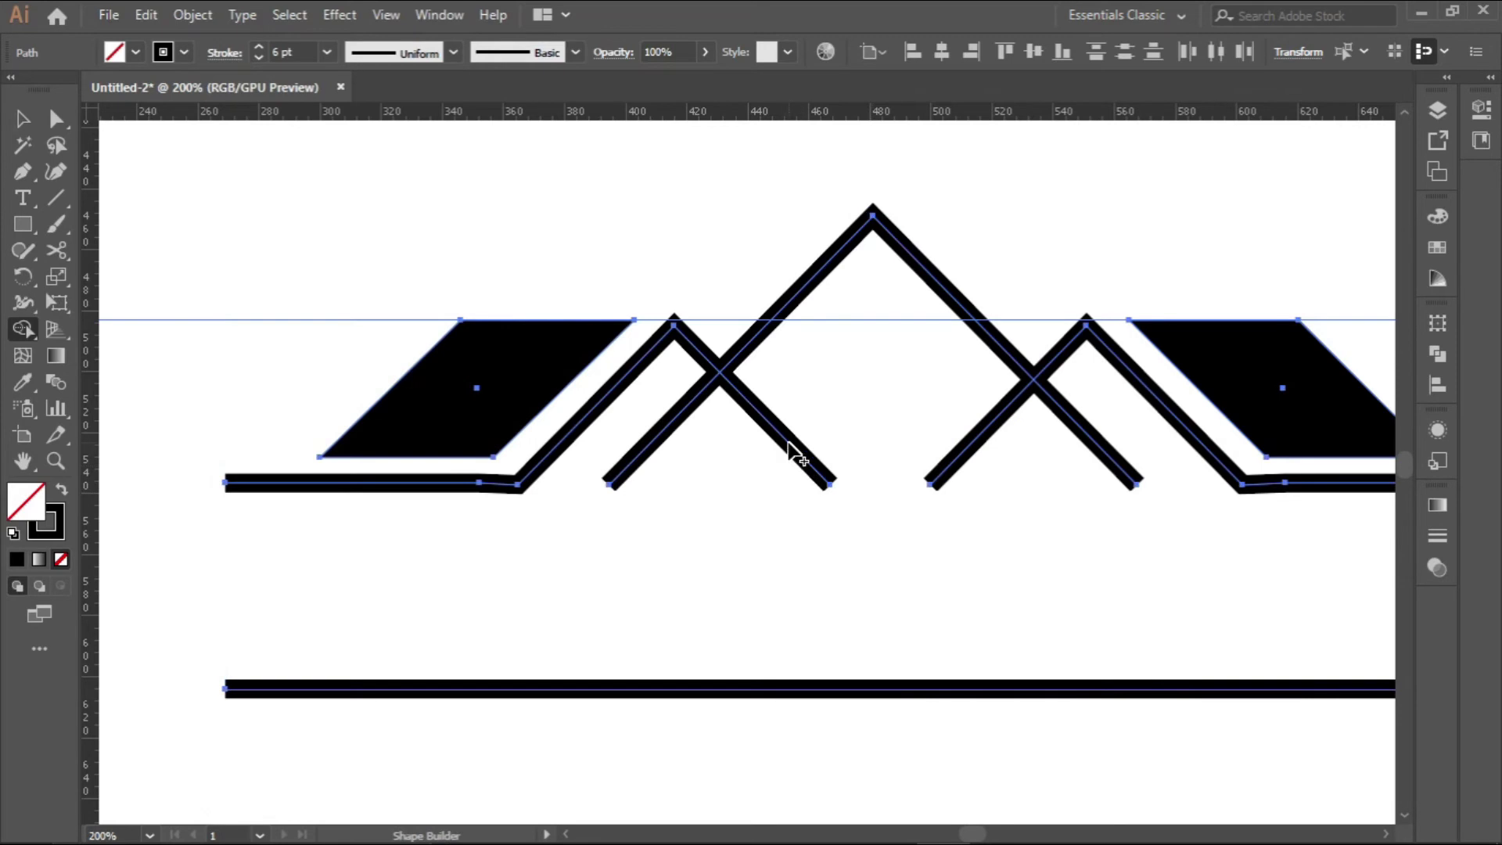
Trim the lower overlapping segments of both X crossings with the Shape Builder
scroll(792, 444, "up", 2)
left_click(793, 446, "alt")
left_click(1127, 482, "alt")
scroll(877, 425, "down", 3)
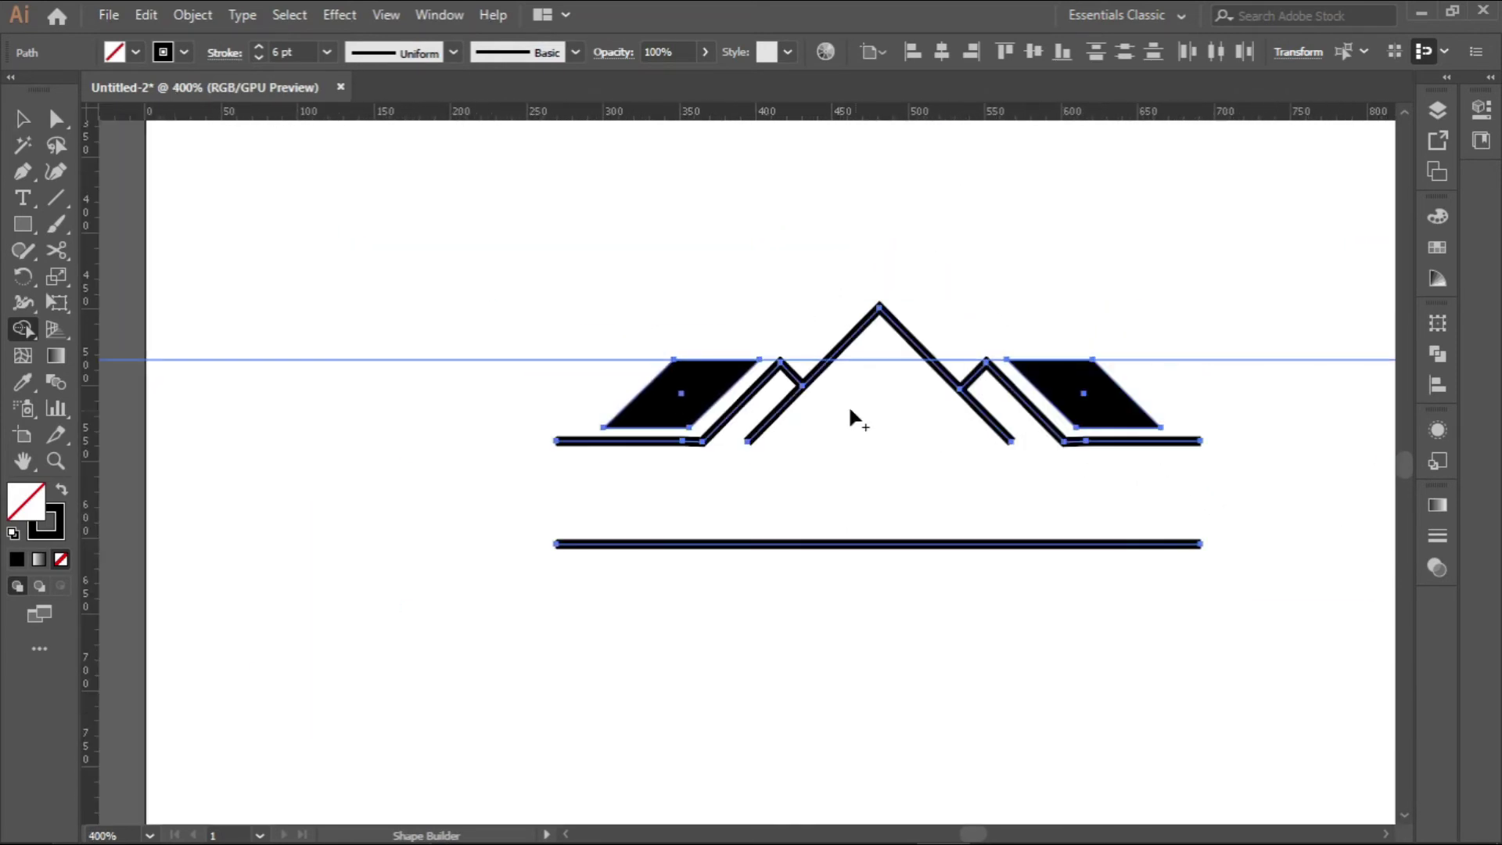
left_click(22, 119)
key("ctrl+a")
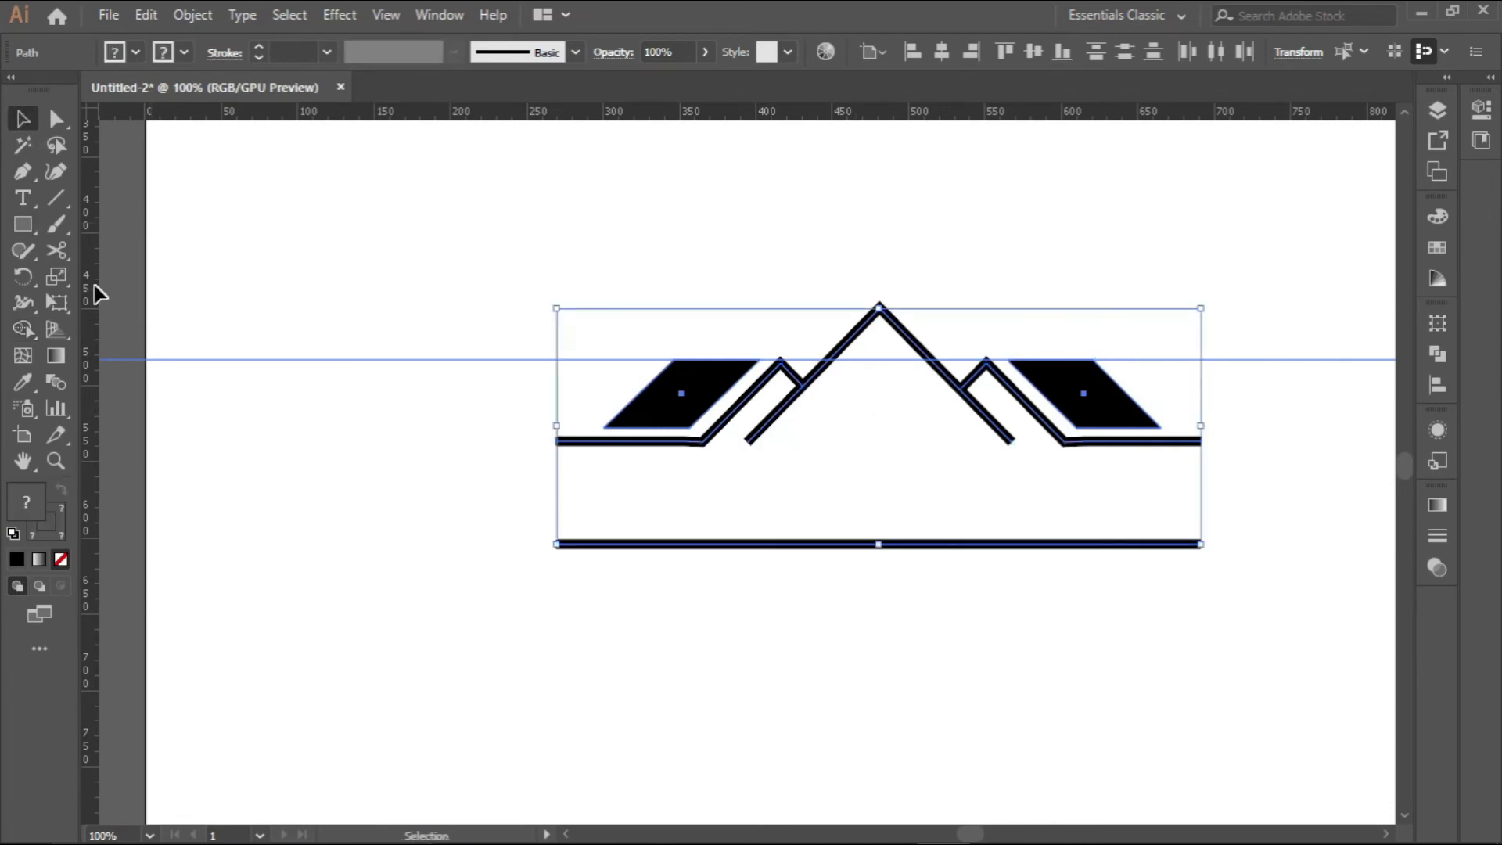
Draw a small rectangle below the main peak and make it solid black with no outline
left_click(23, 225)
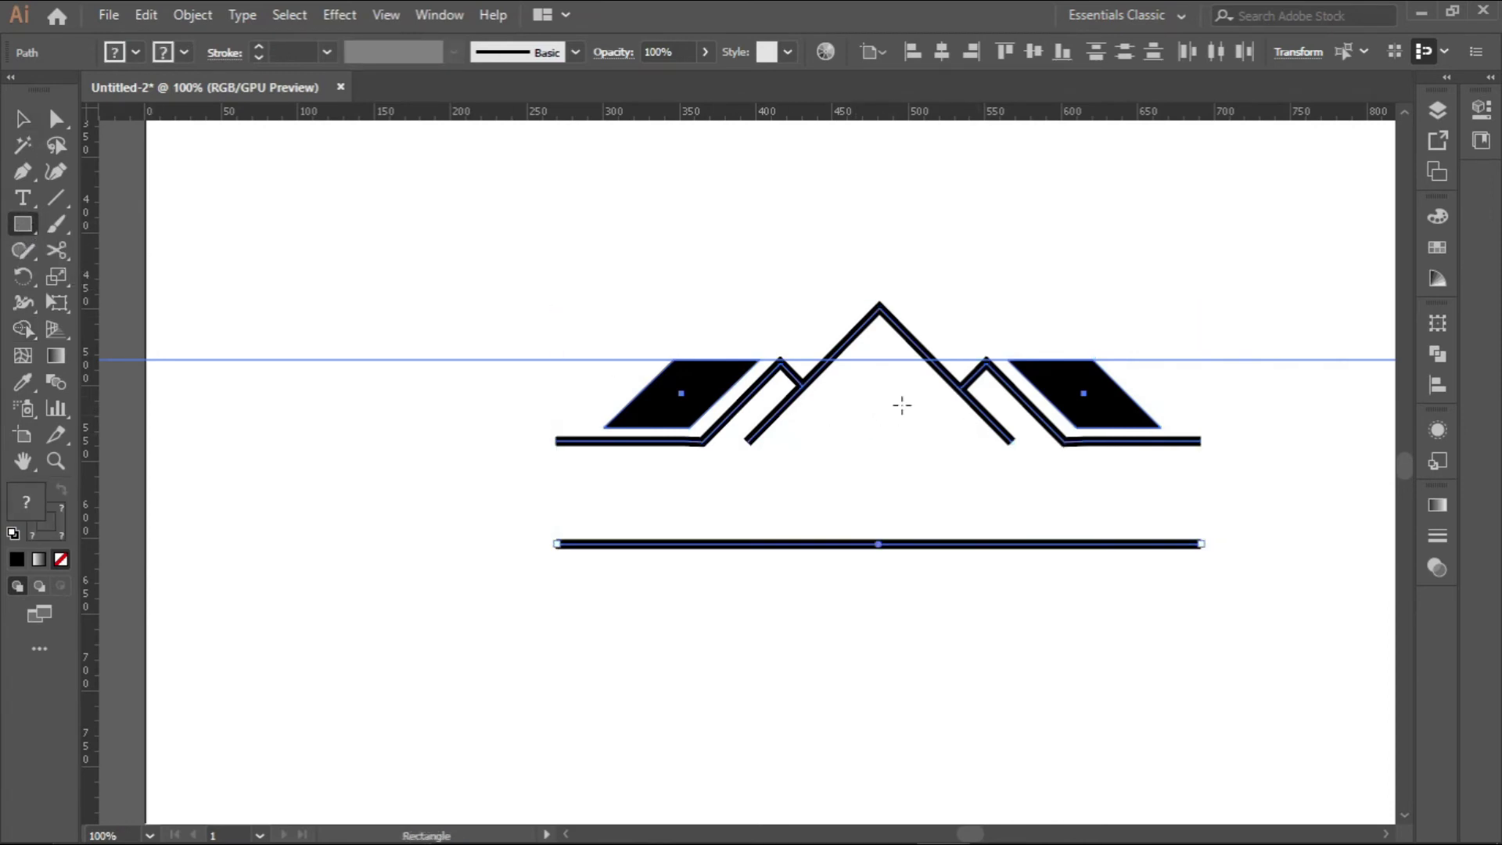
scroll(867, 390, "up", 2)
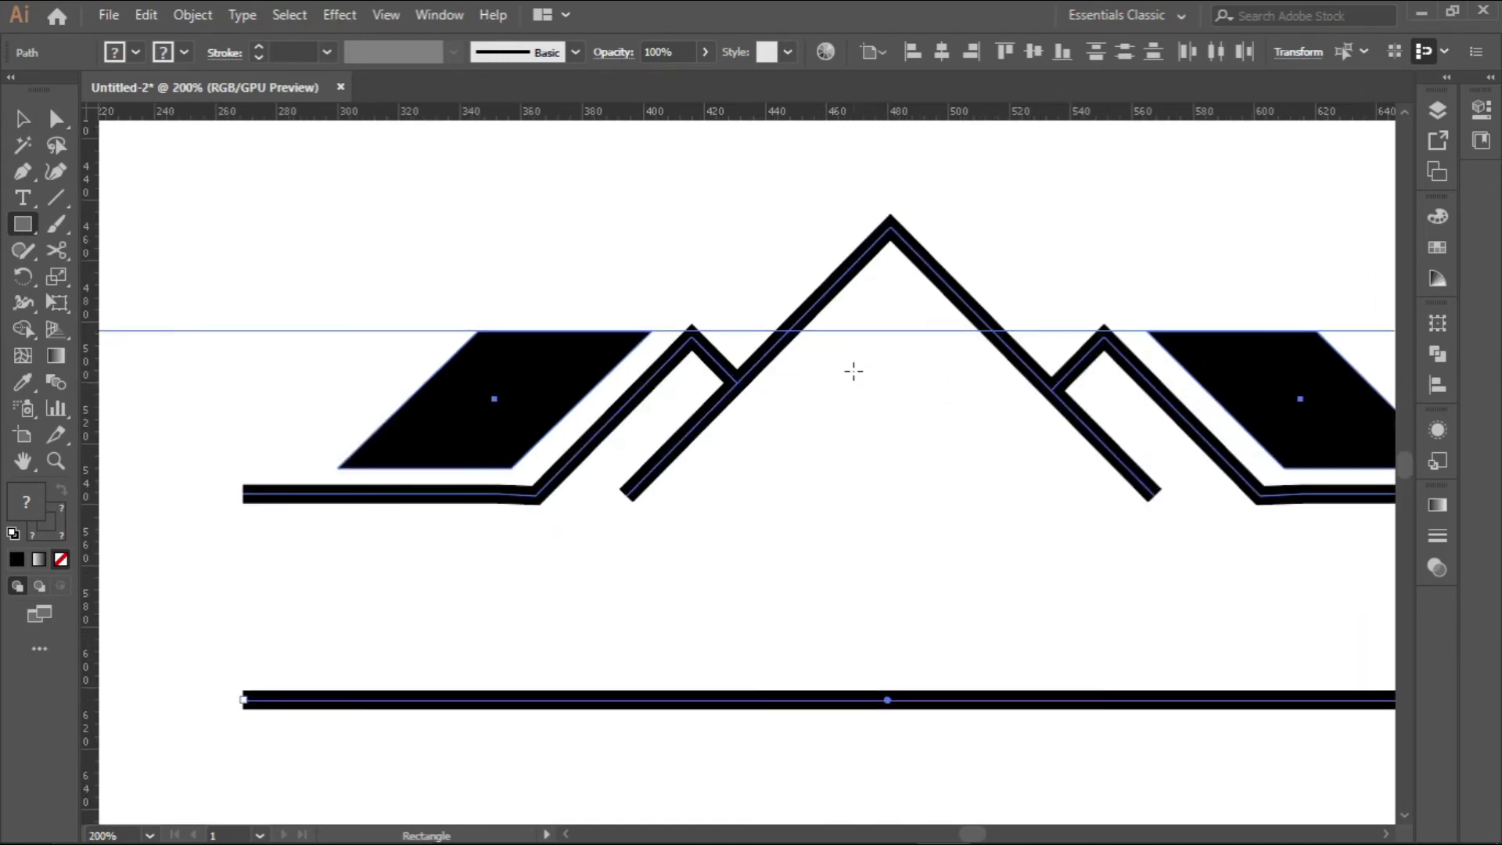
left_click_drag(854, 362, 947, 468)
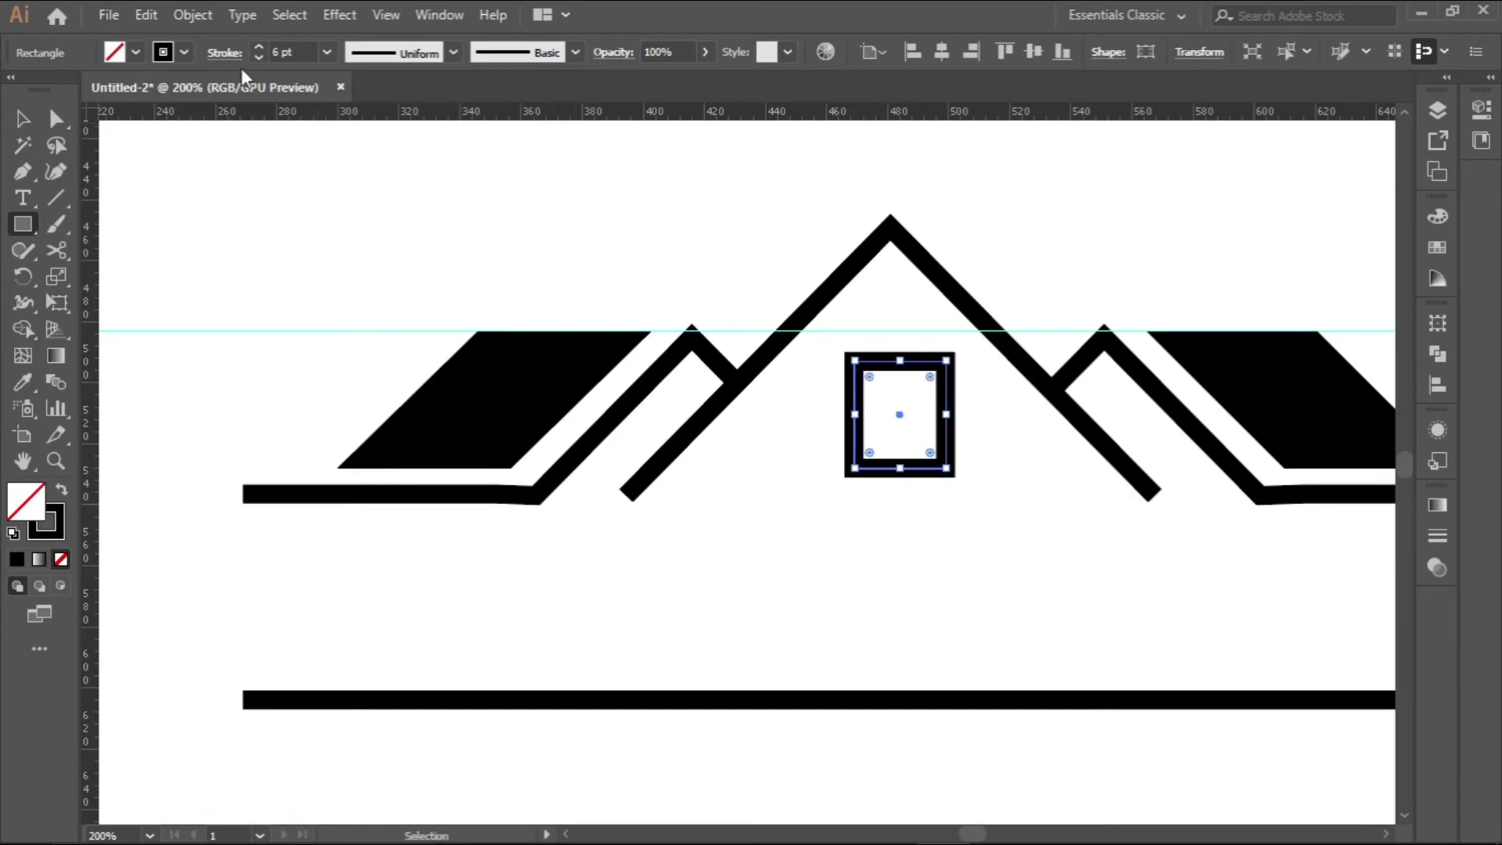
left_click(259, 57)
left_click(259, 57)
left_click(259, 57)
left_click(259, 57)
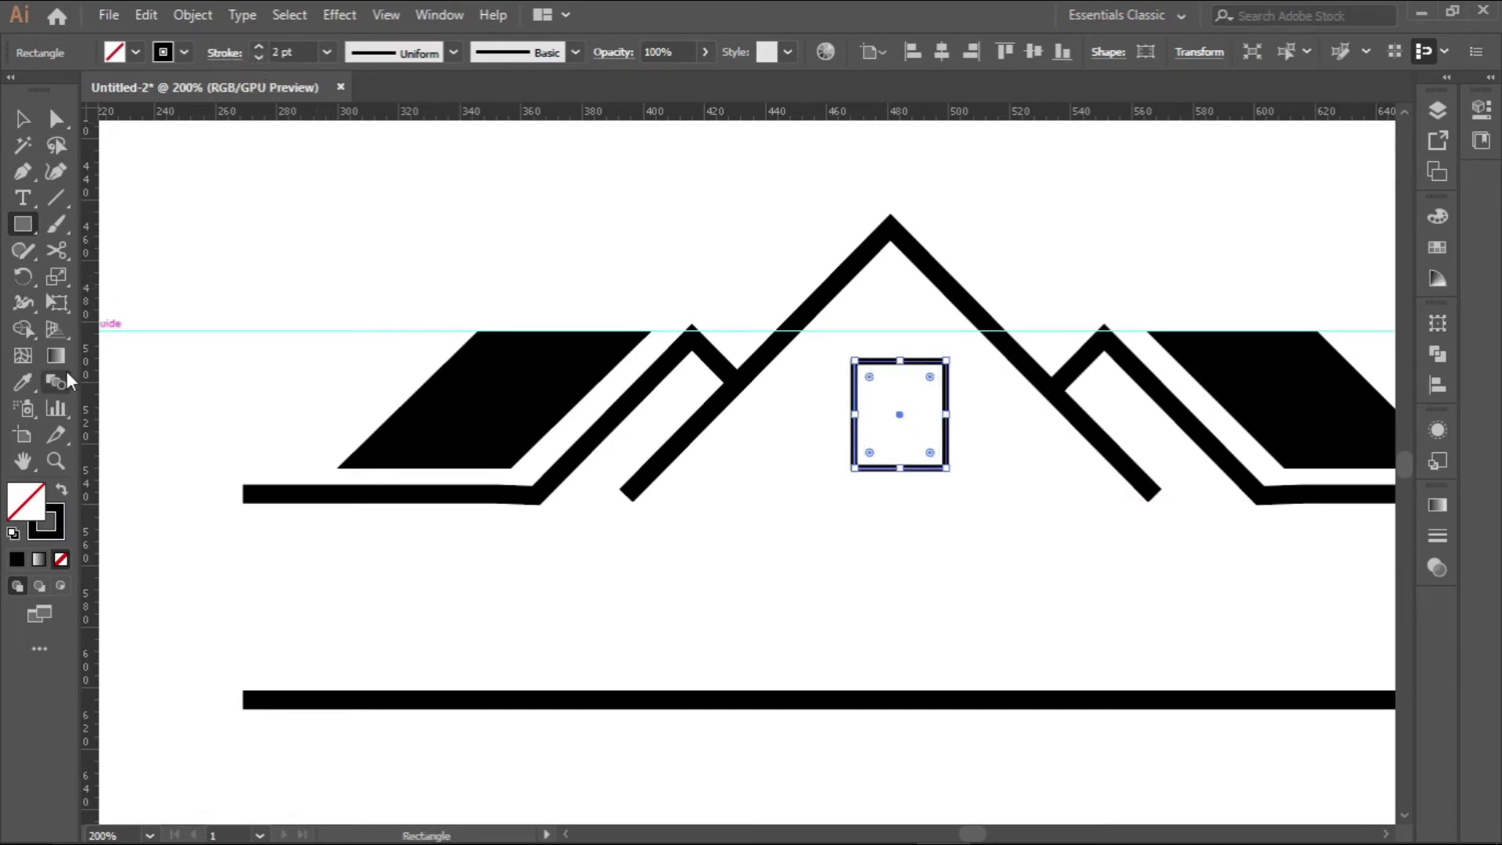
left_click(61, 489)
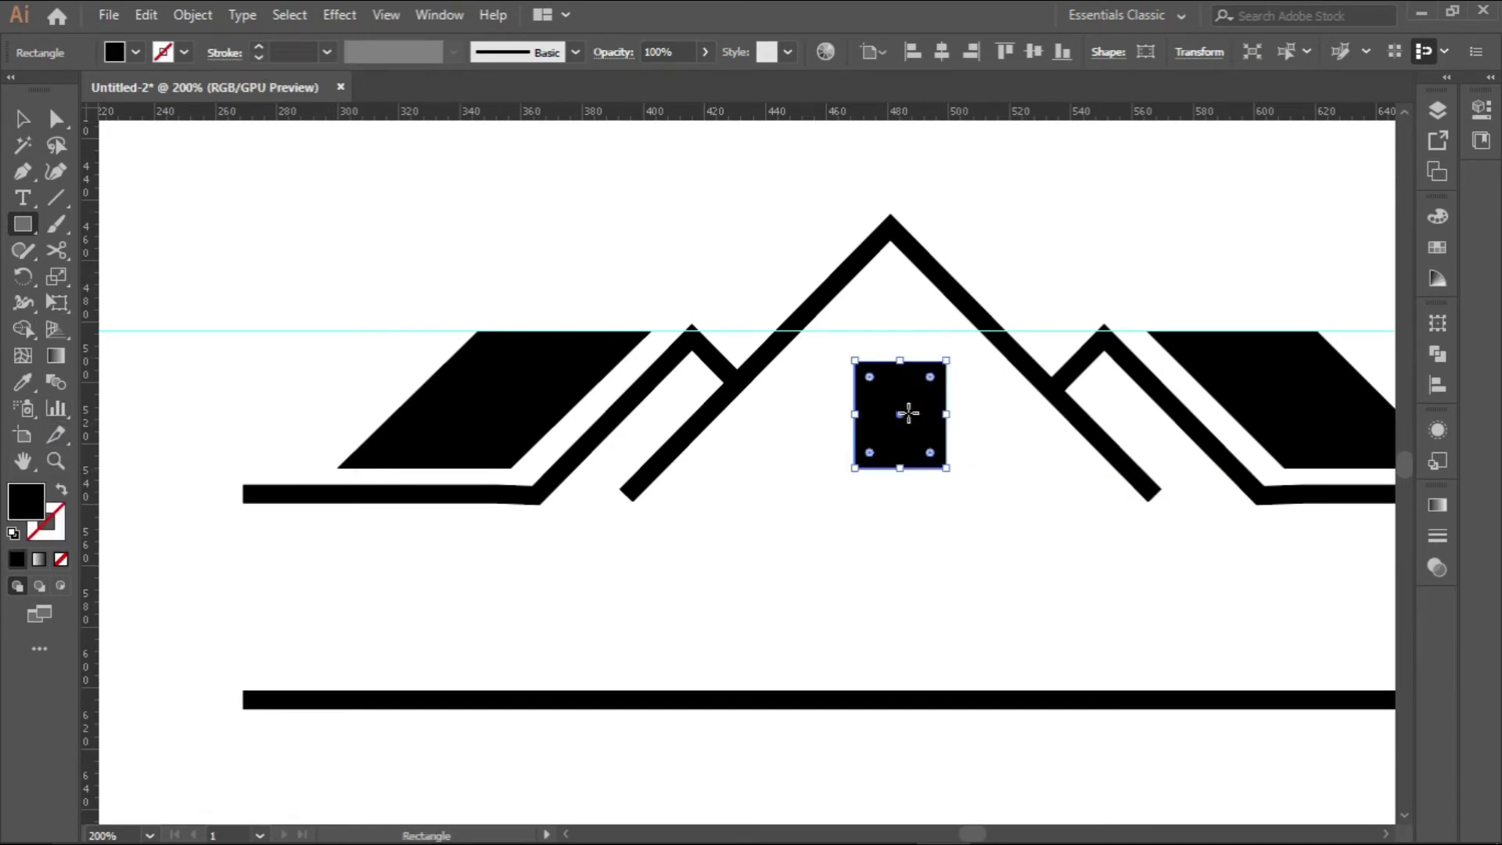
Nudge the rectangle slightly left and place a vertical guide at its centre
key("v")
scroll(917, 431, "up", 1)
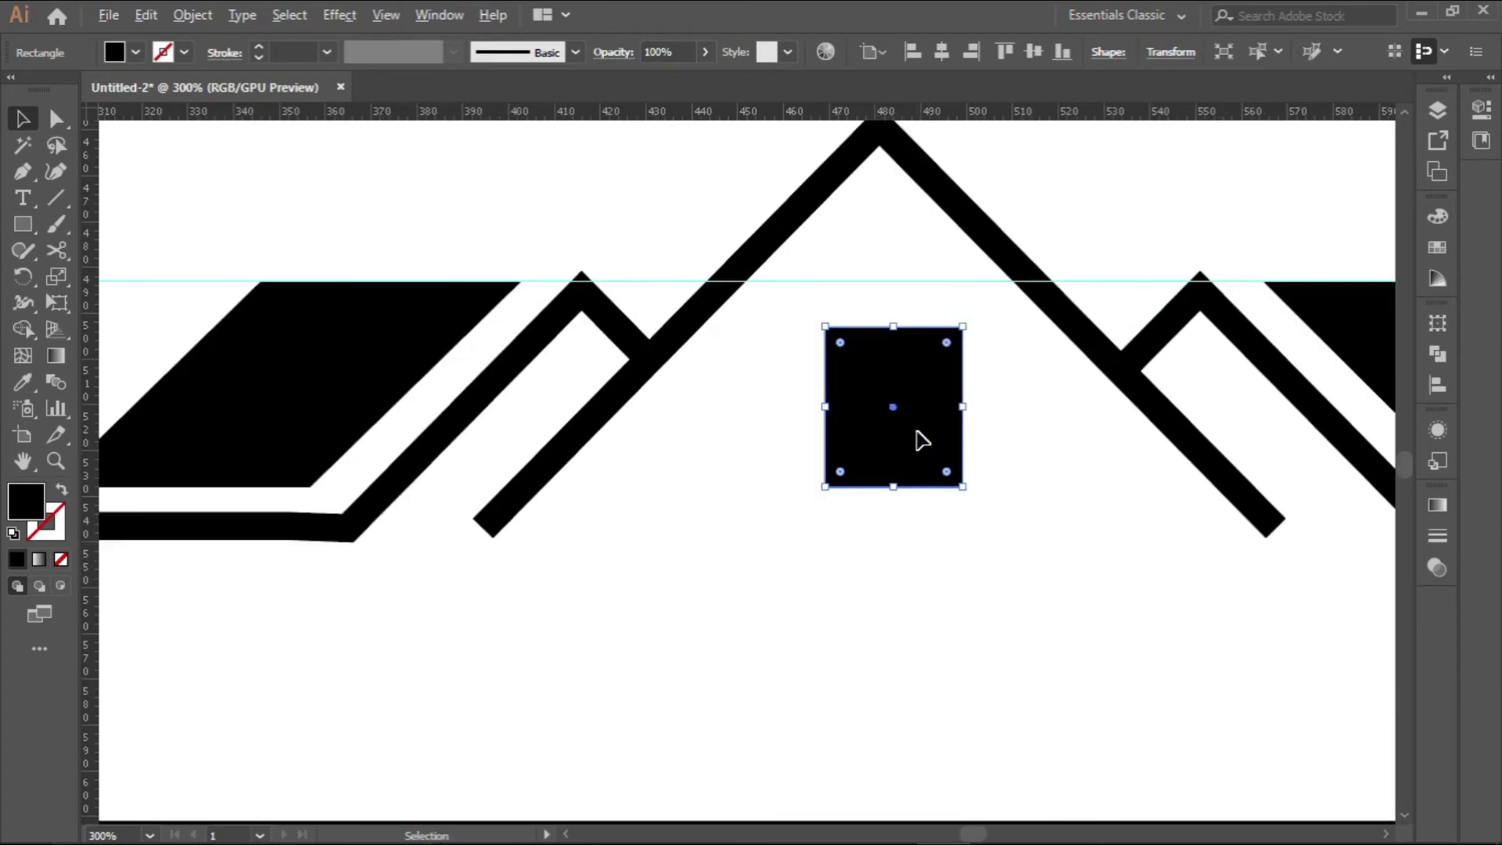
left_click_drag(915, 440, 902, 441)
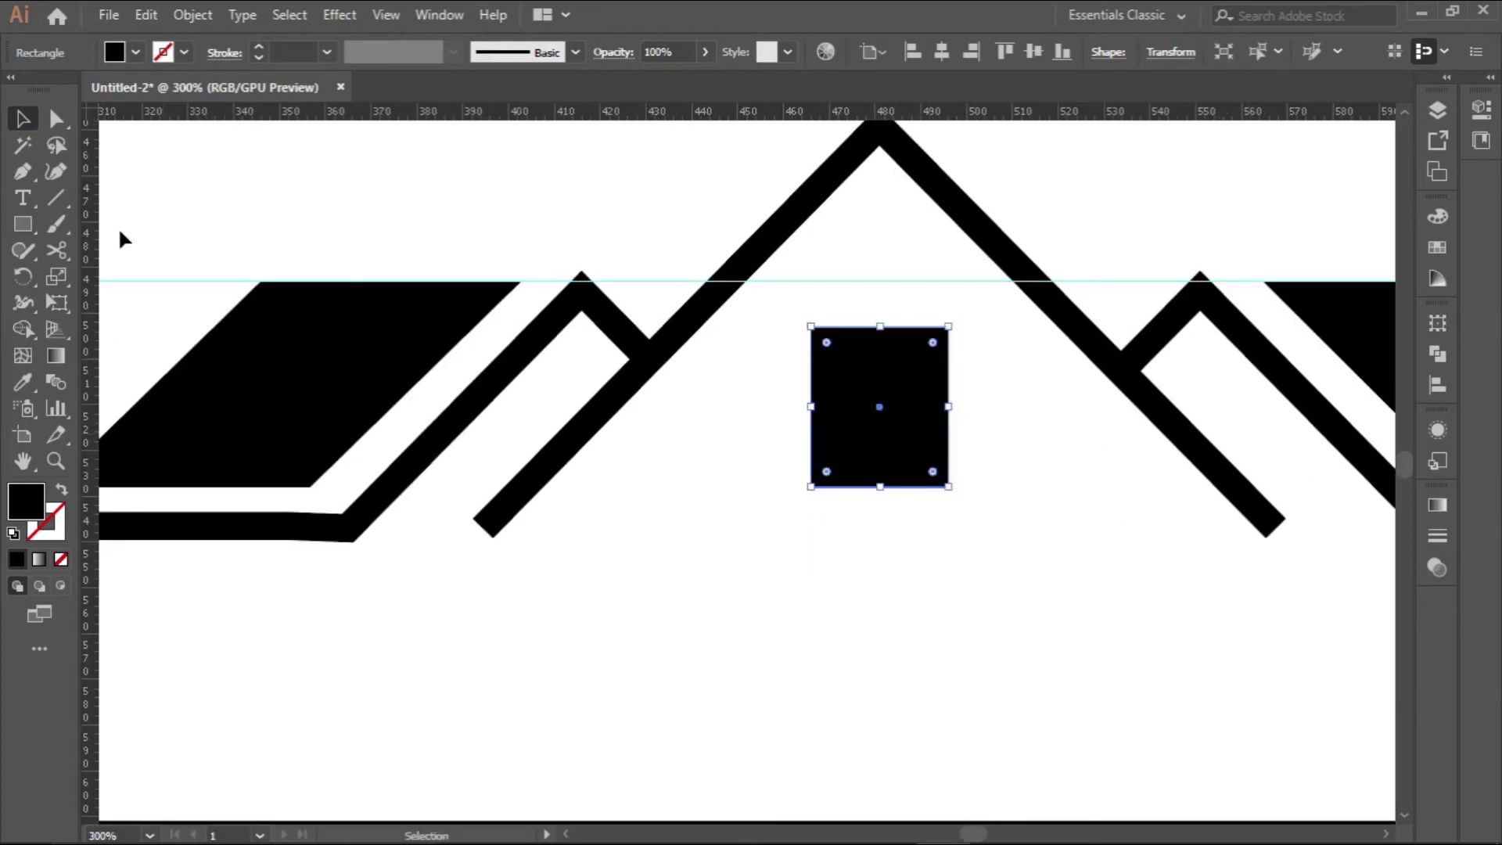
left_click_drag(87, 201, 881, 269)
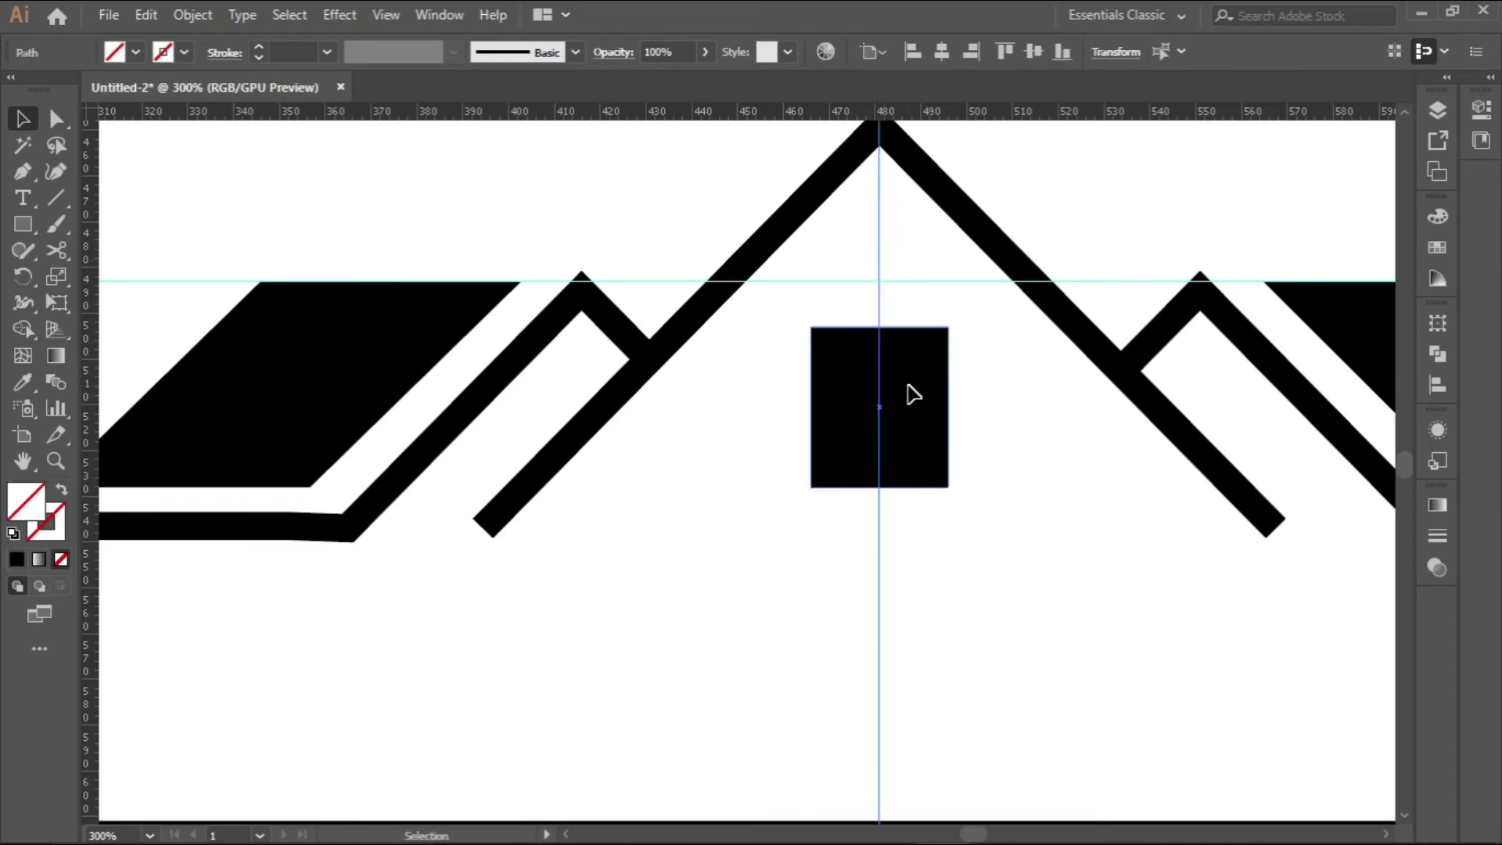
left_click(874, 377)
Round both top corners of the black rectangle to 15 px to form an arch
left_click(52, 119)
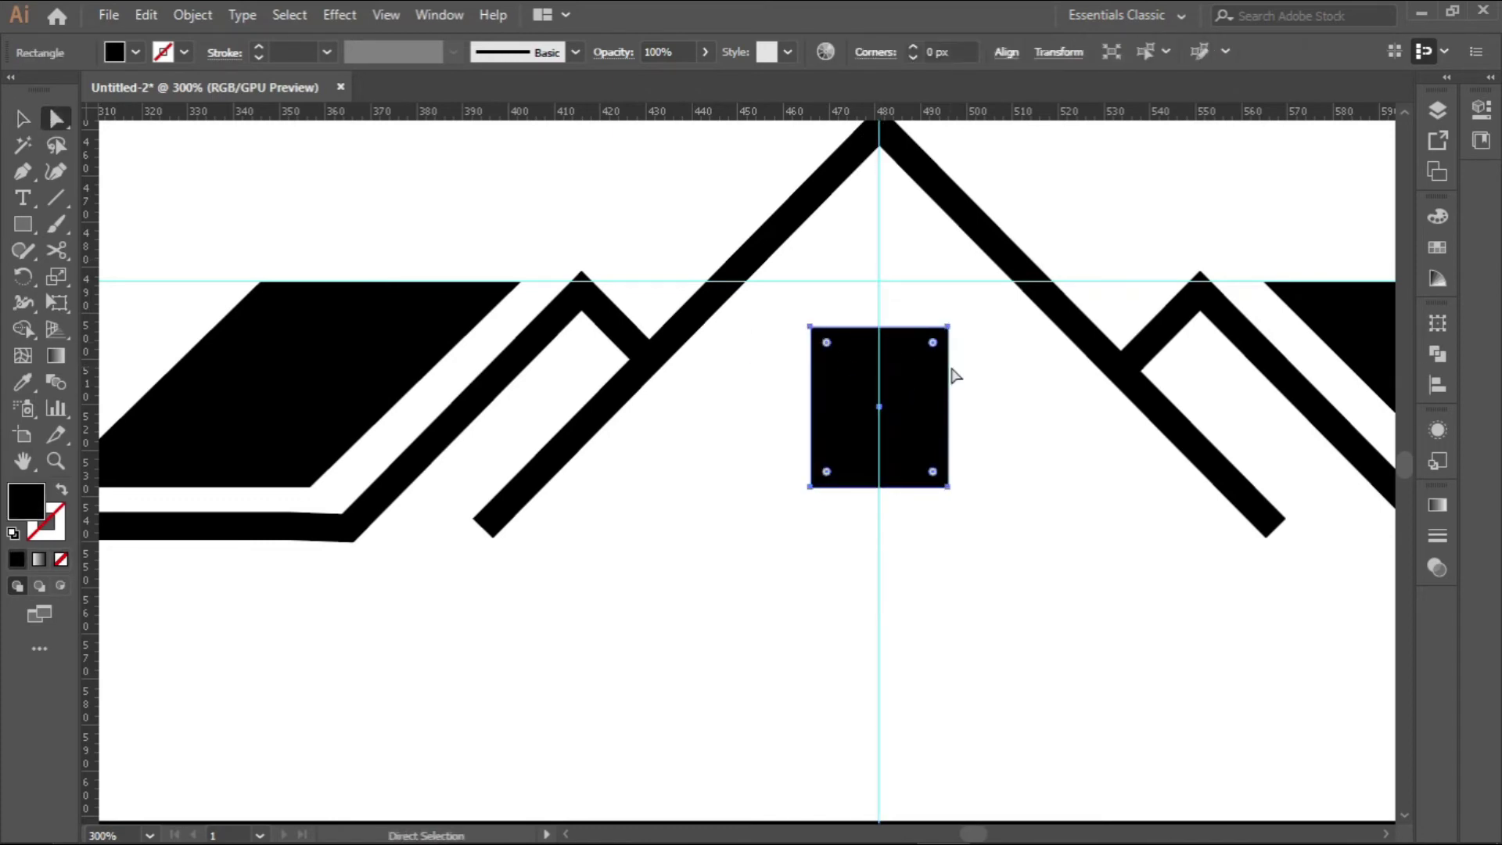
left_click(811, 327)
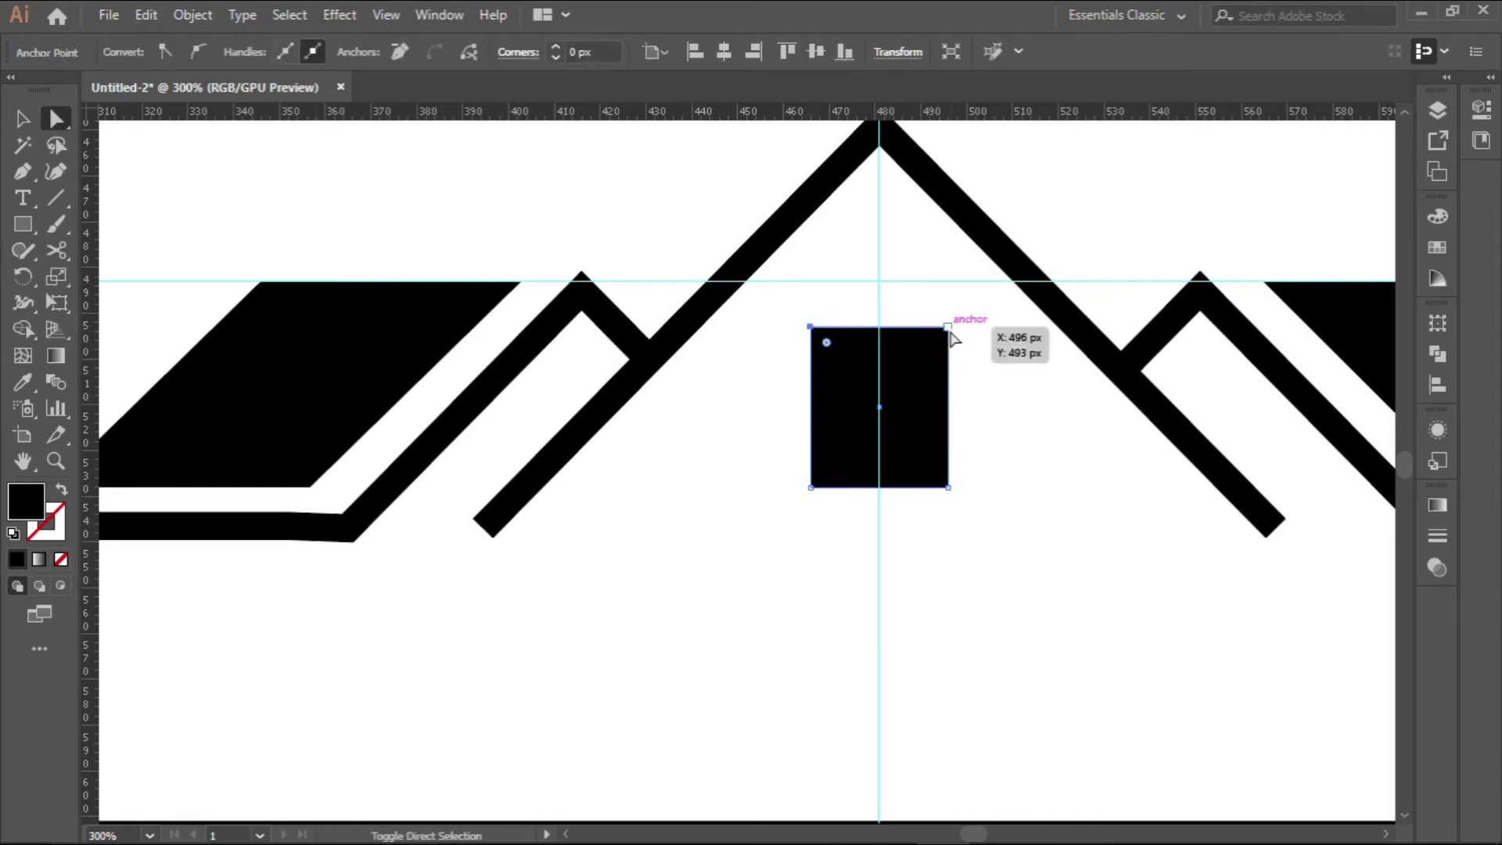
left_click(949, 327, "shift")
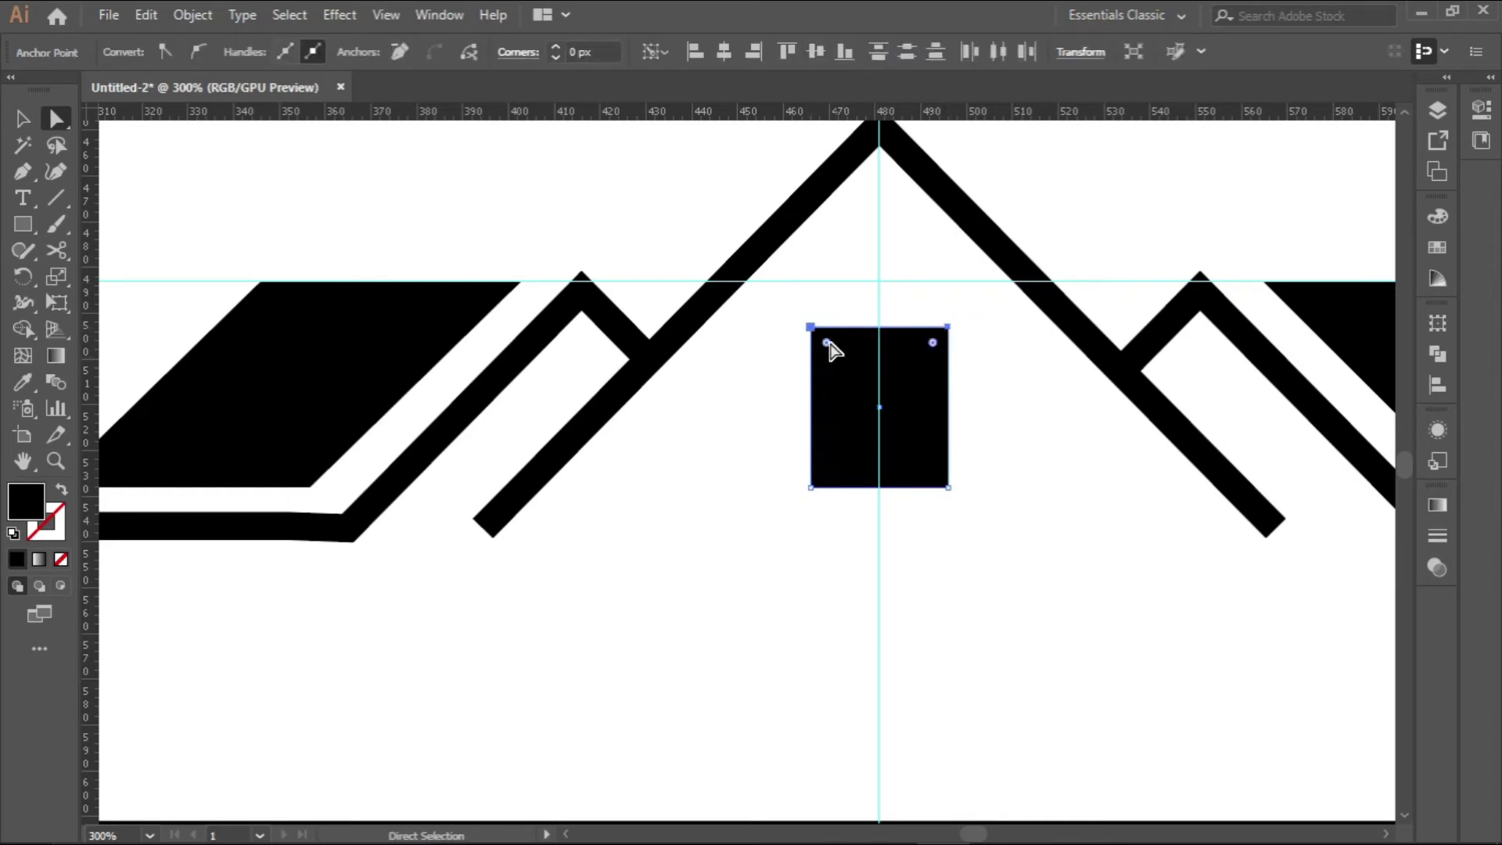
left_click_drag(827, 343, 895, 424)
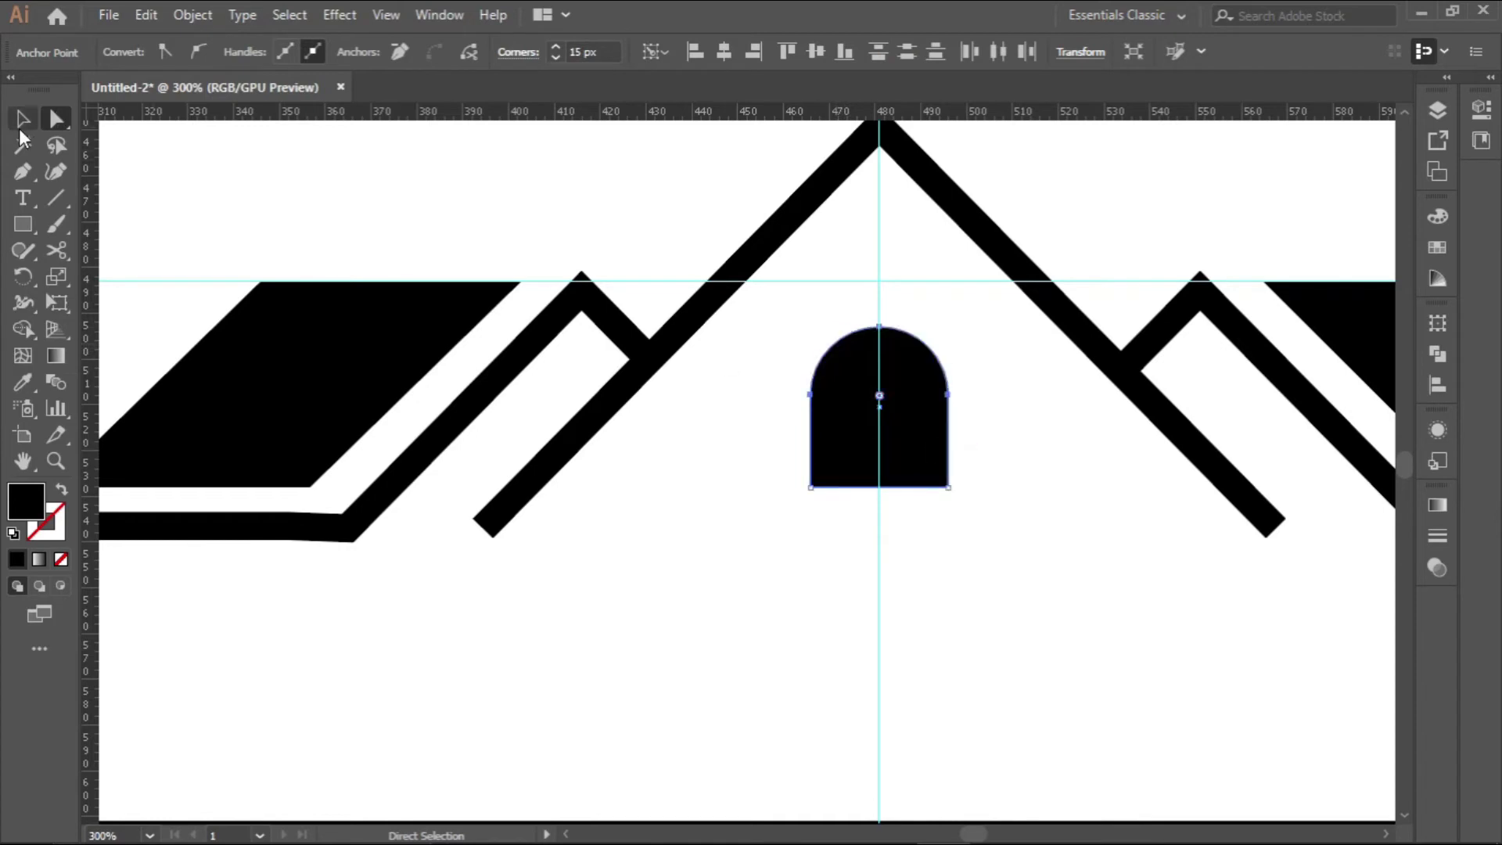
Stretch the arched window's bottom edge slightly lower
key("v")
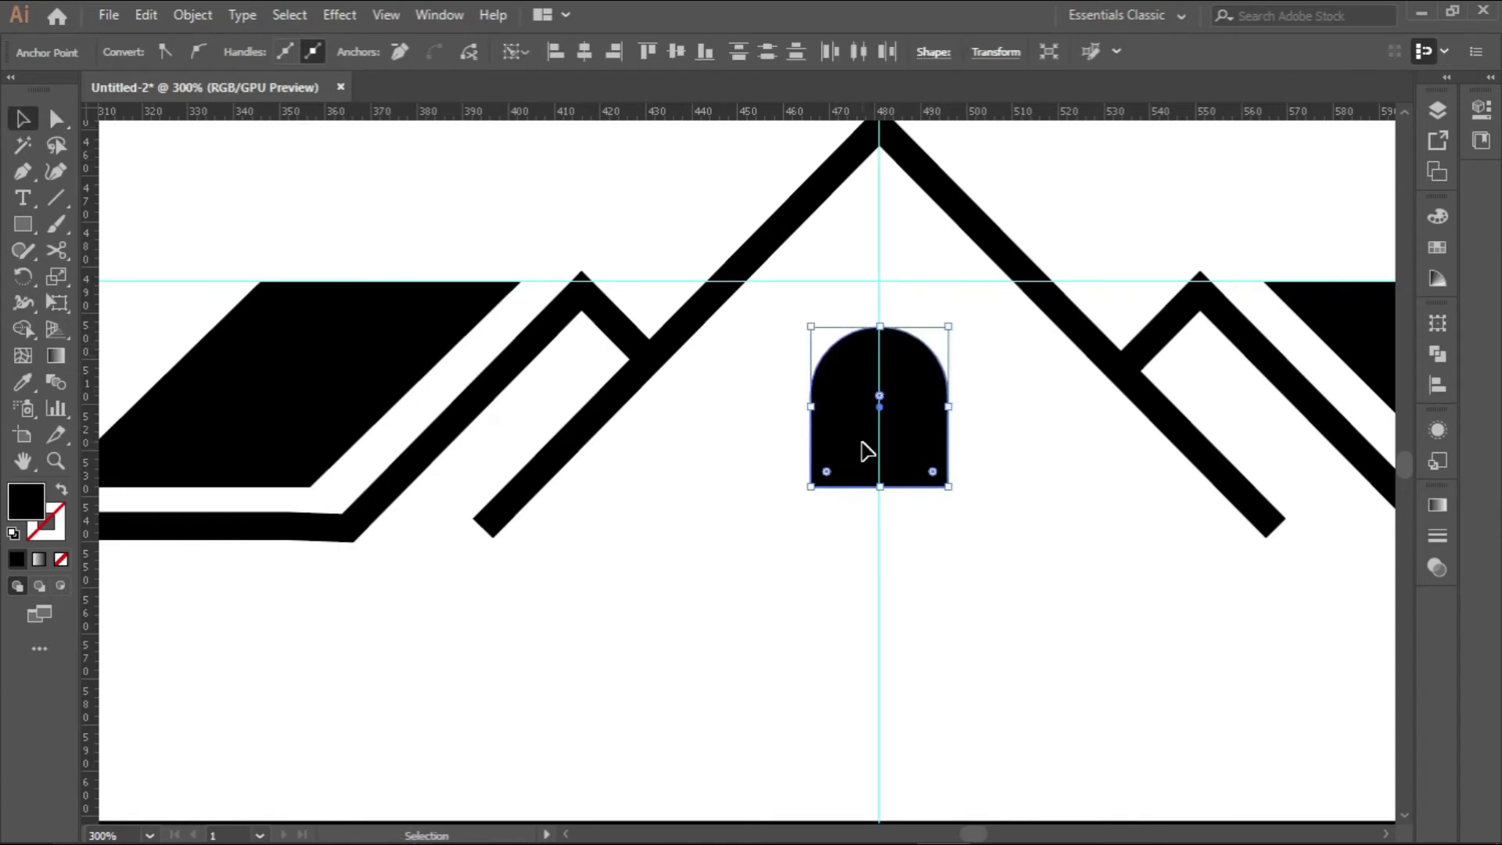
scroll(869, 452, "up", 1)
scroll(869, 451, "down", 1)
left_click(1002, 446)
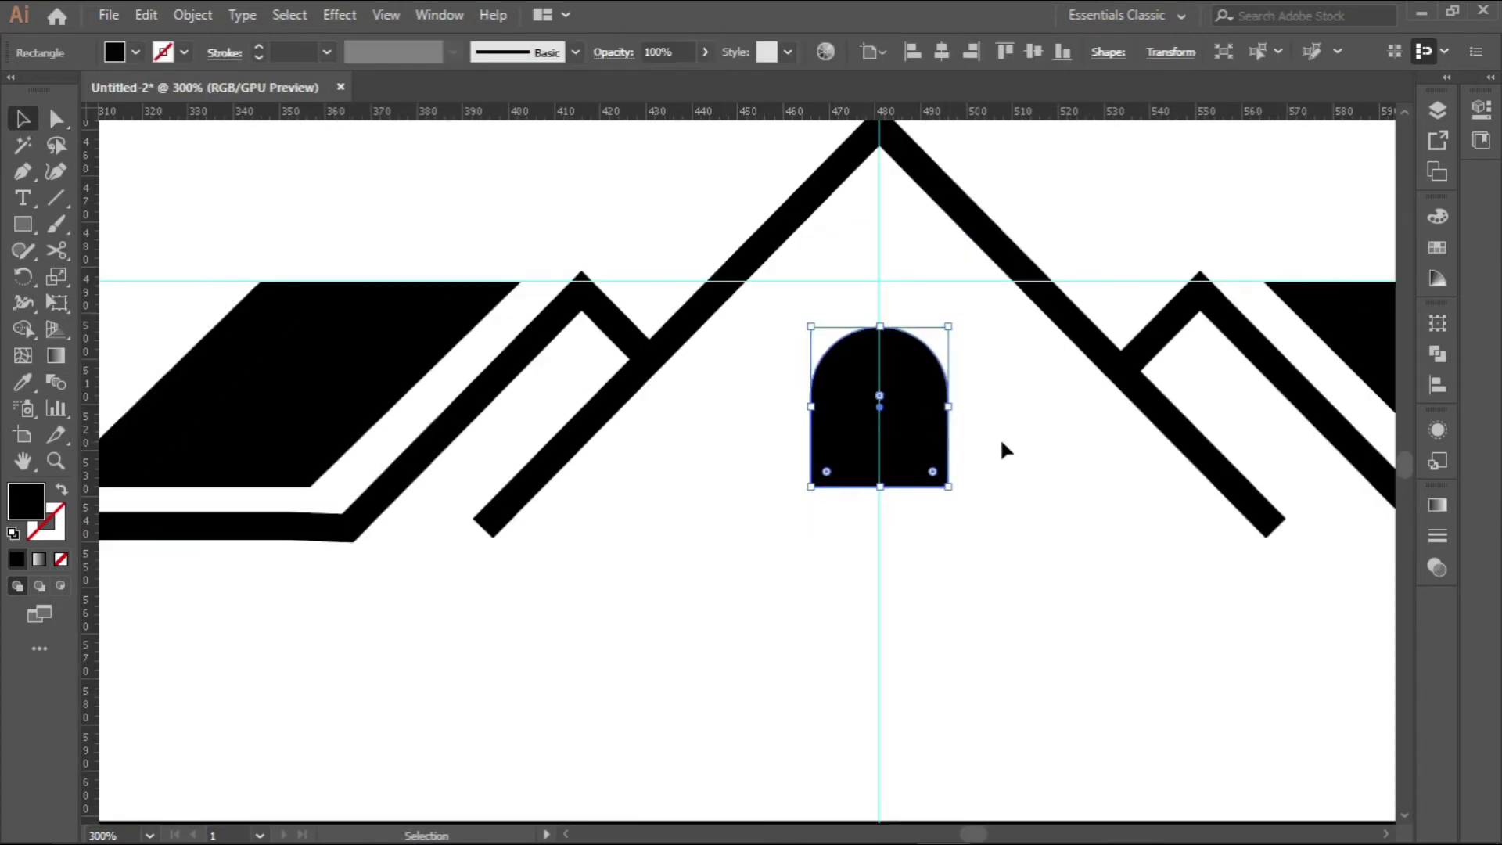
left_click(903, 483)
left_click_drag(881, 487, 882, 492)
Draw a vertical line along the centre guide and a horizontal line across the arch
key("ctrl+h")
key("ctrl+shift+a")
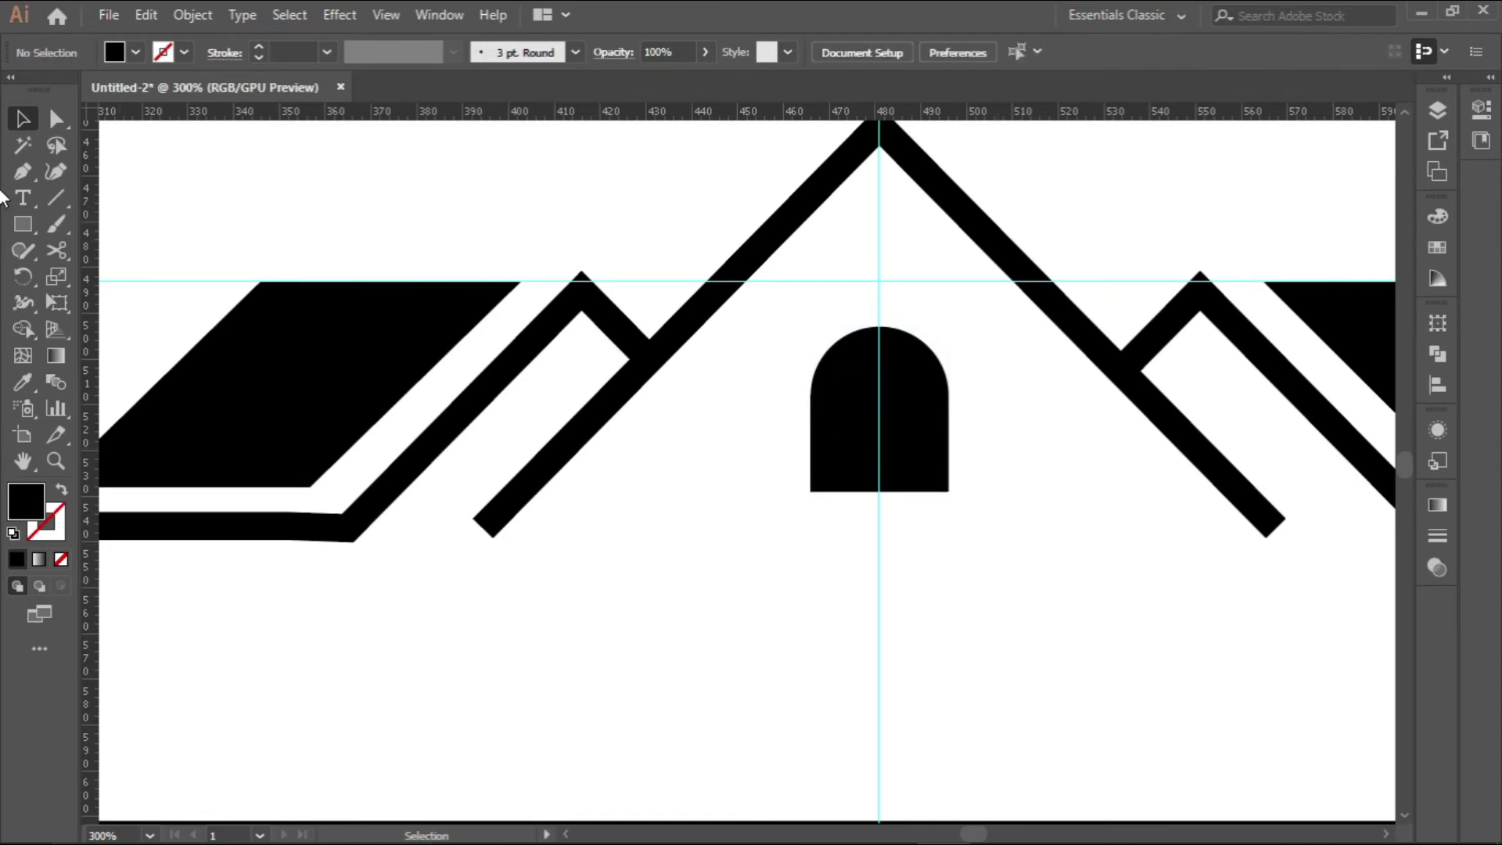
left_click(56, 198)
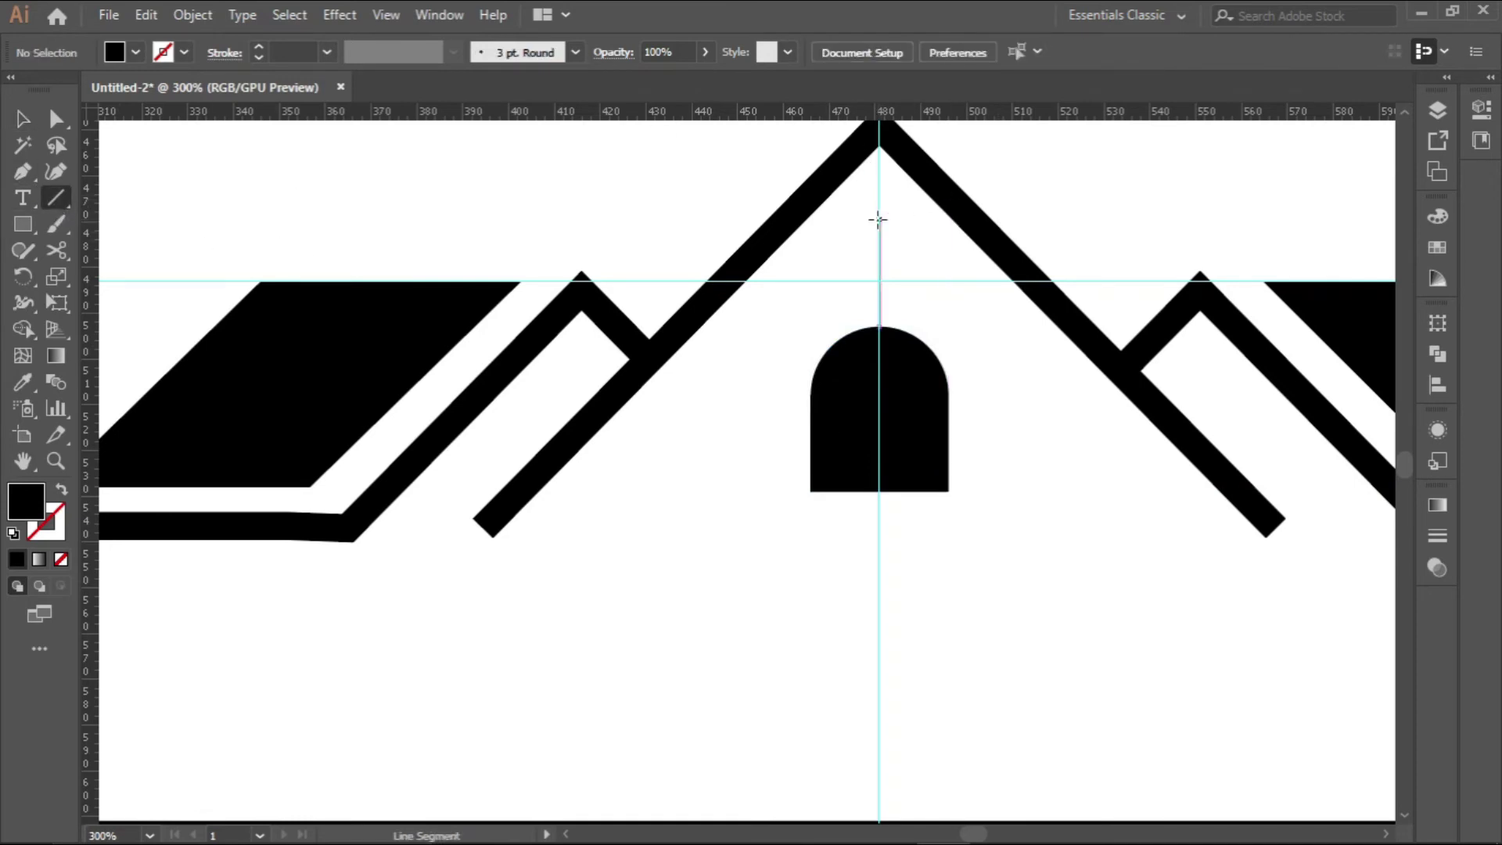
left_click_drag(879, 217, 876, 595)
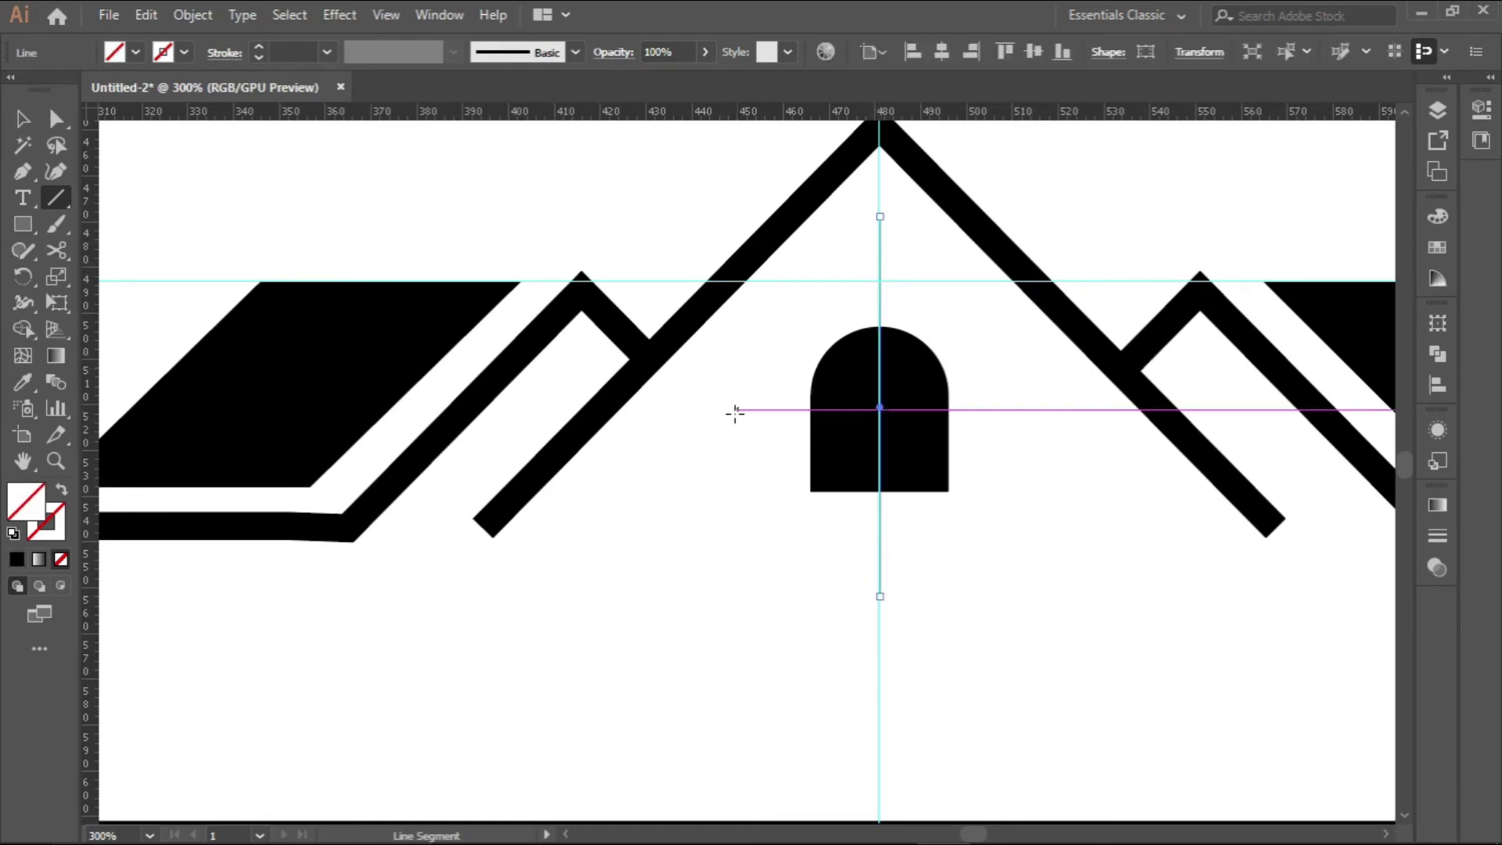
mouse_move(732, 409)
left_mouse_down()
mouse_move(1010, 423)
mouse_move(1014, 408)
left_mouse_up()
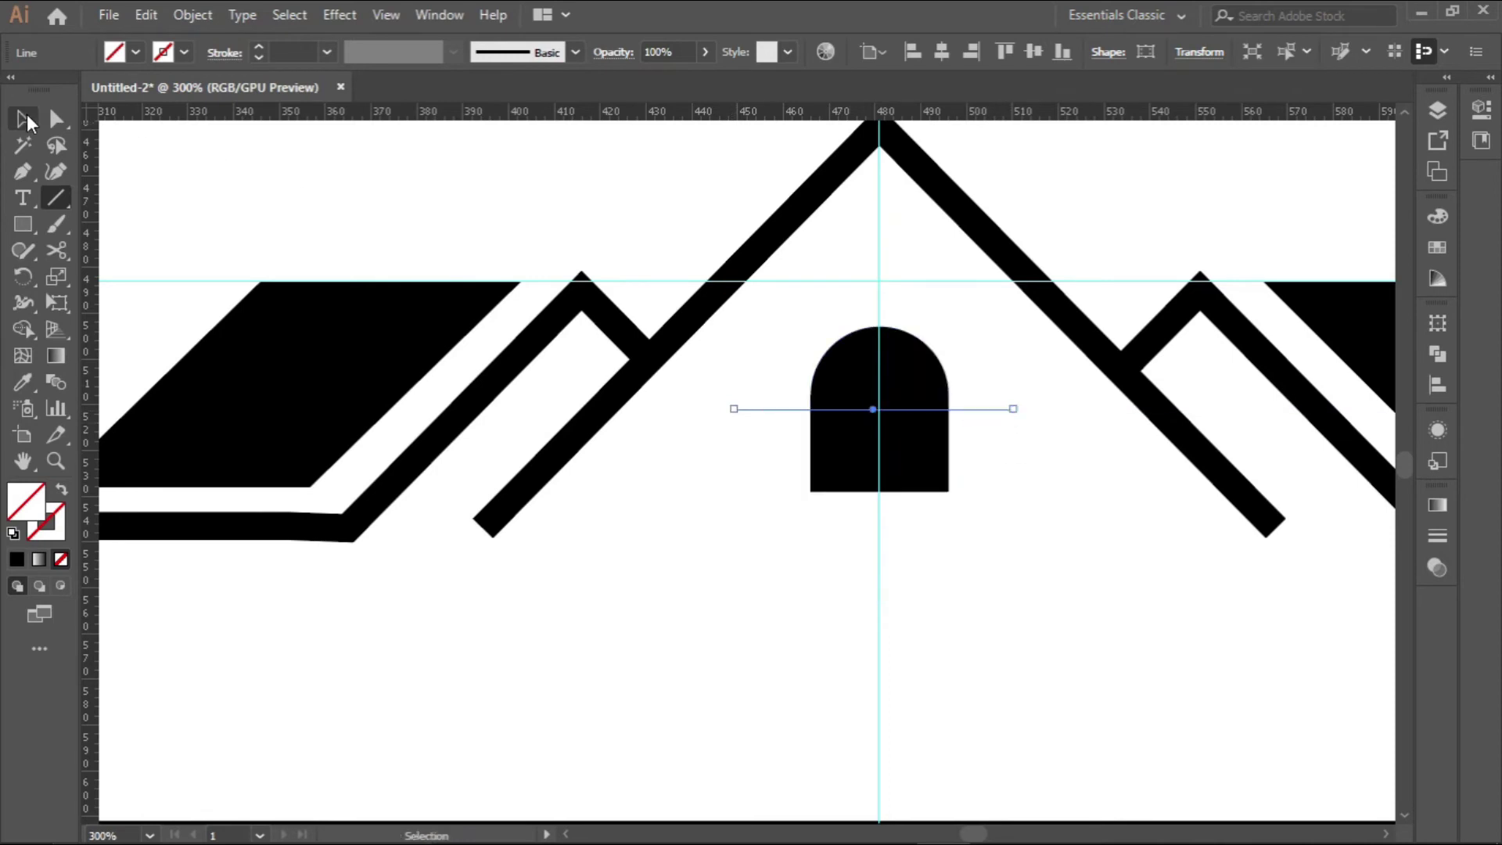
left_click(22, 118)
Give the horizontal cross line a 3 pt white stroke
left_click(259, 47)
left_click(259, 47)
left_click(259, 48)
left_click(259, 48)
left_click(259, 47)
left_click(259, 47)
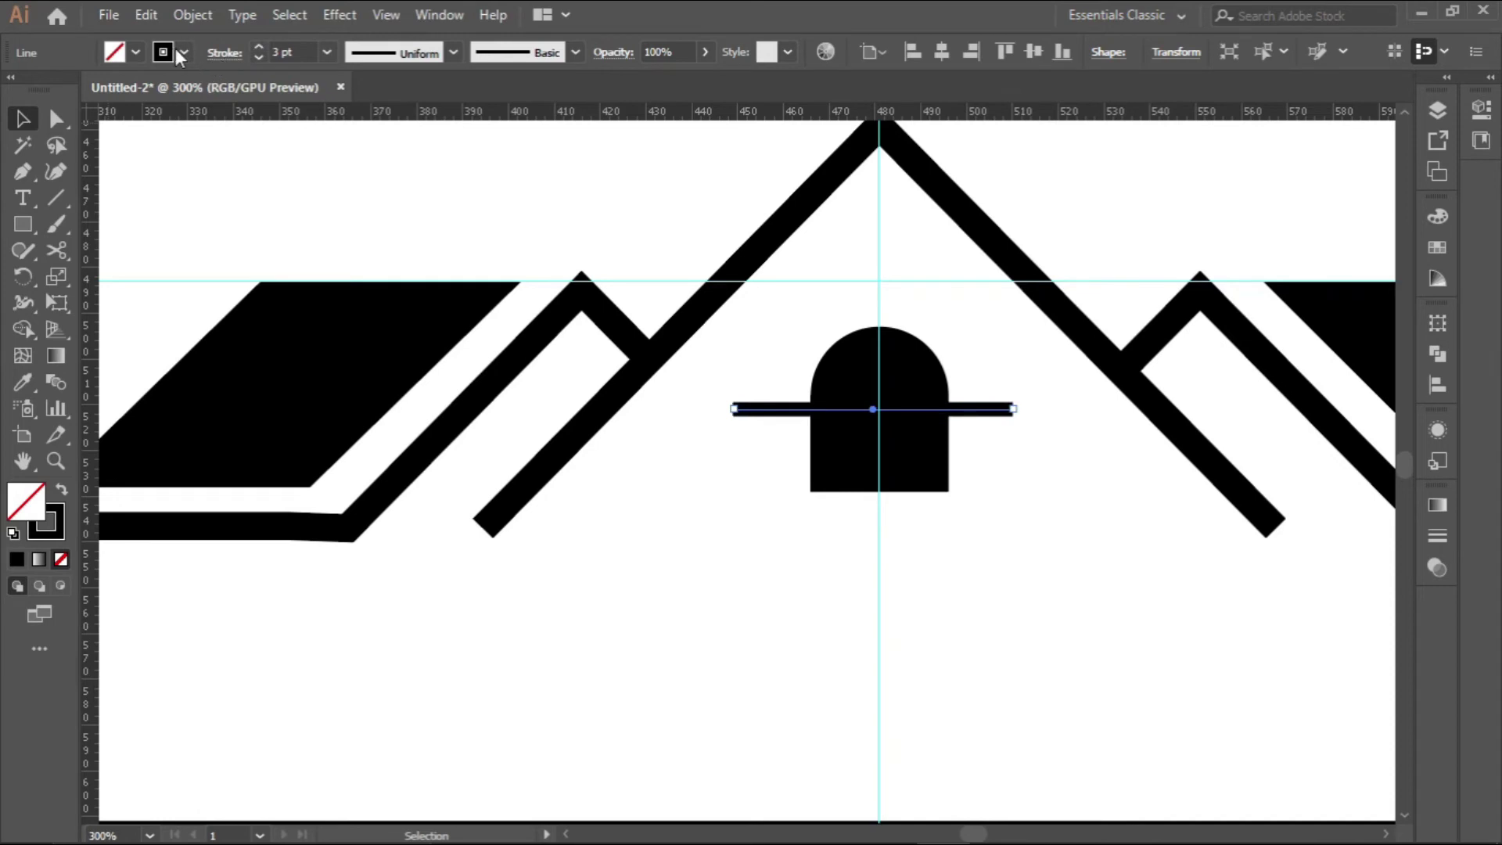
left_click(162, 55)
left_click(45, 90)
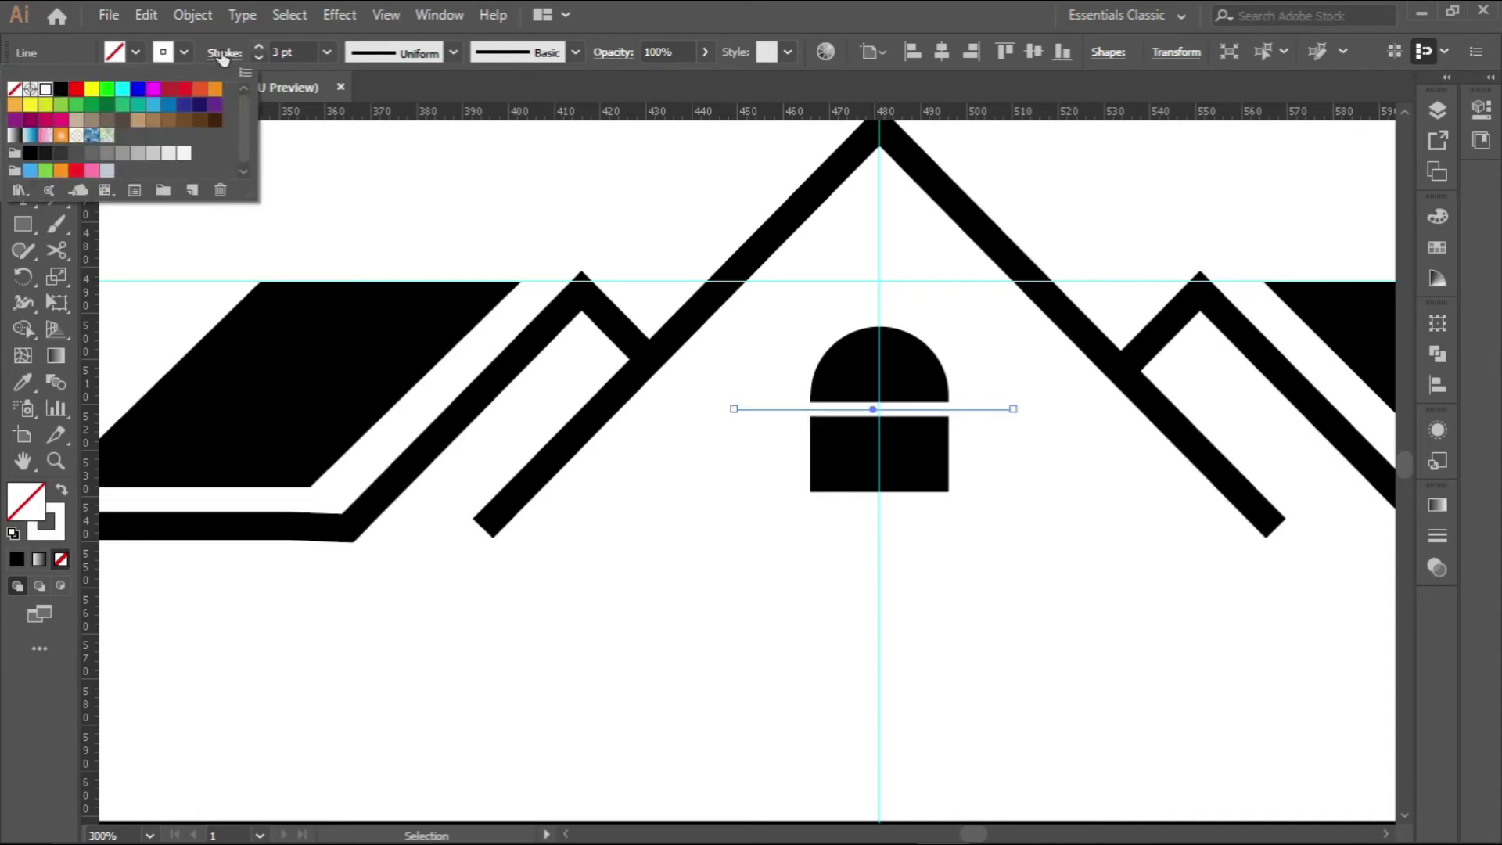
left_click(884, 311)
Give the vertical cross line a 3 pt white stroke
left_click(846, 335)
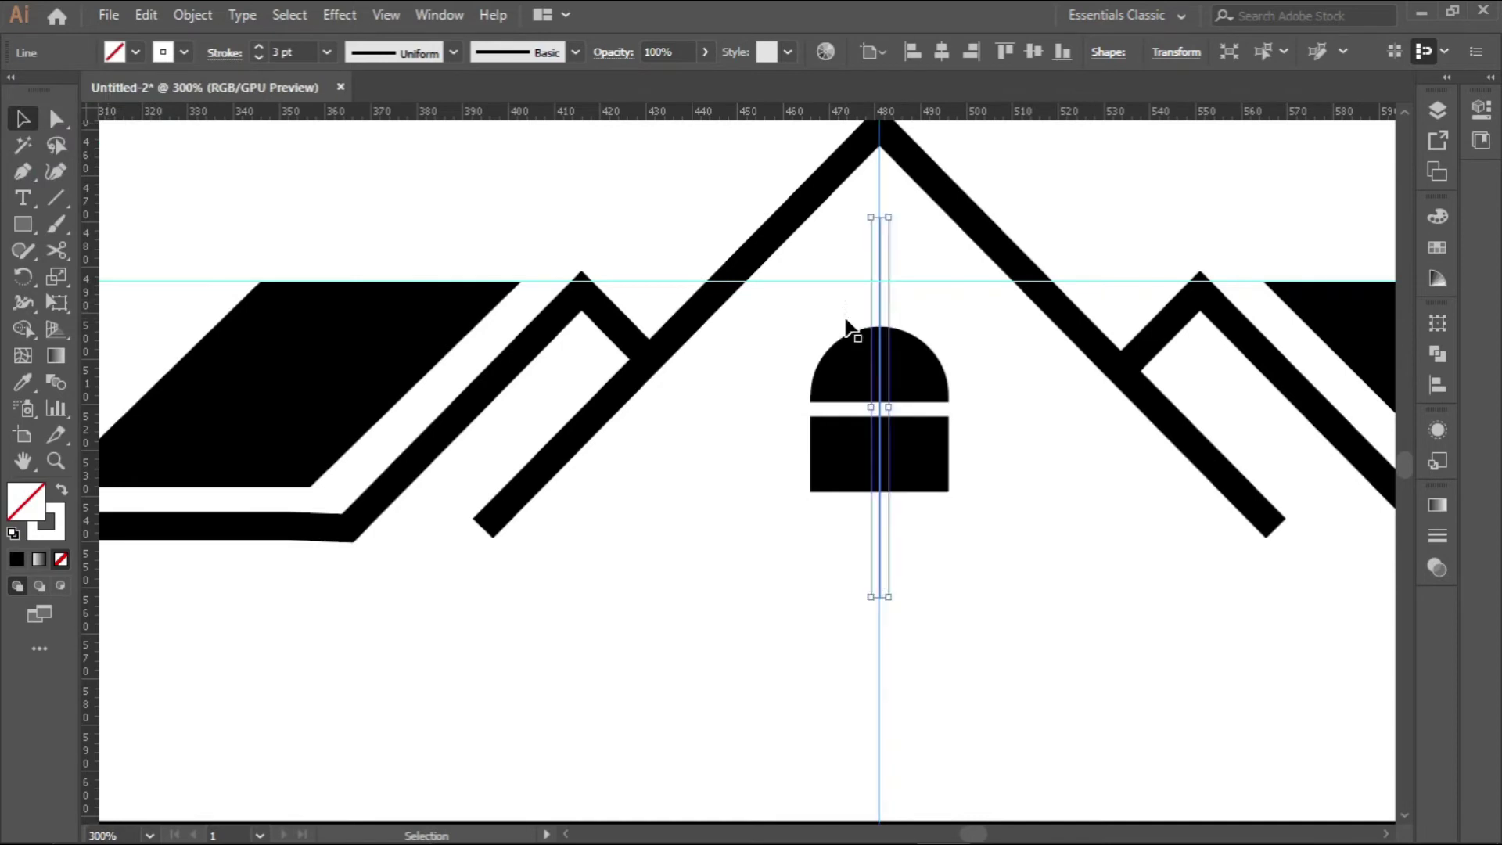
left_click(880, 196, "shift")
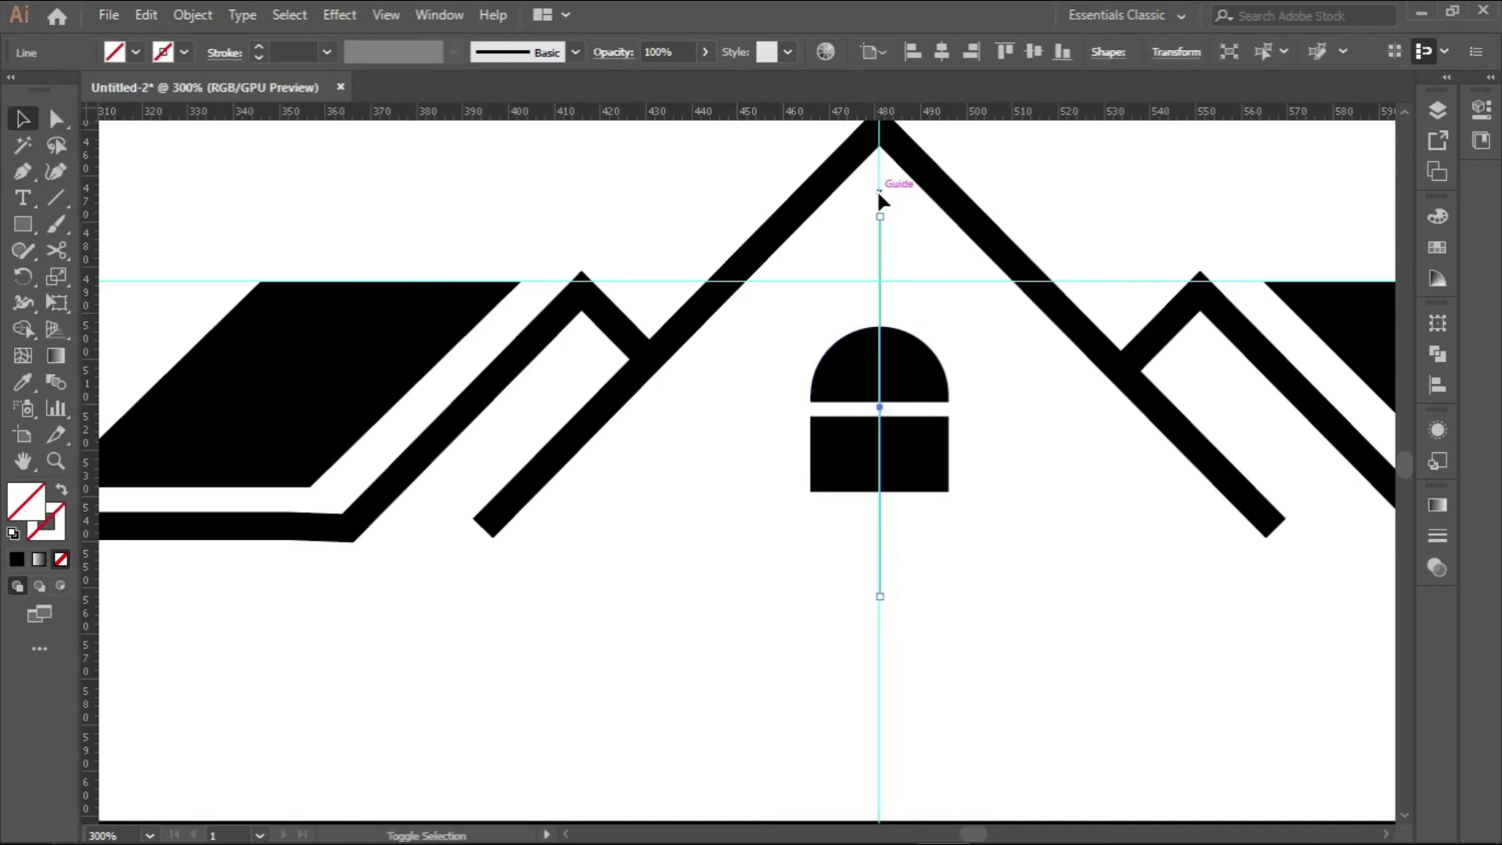
left_click(257, 47)
left_click(257, 47)
left_click(257, 47)
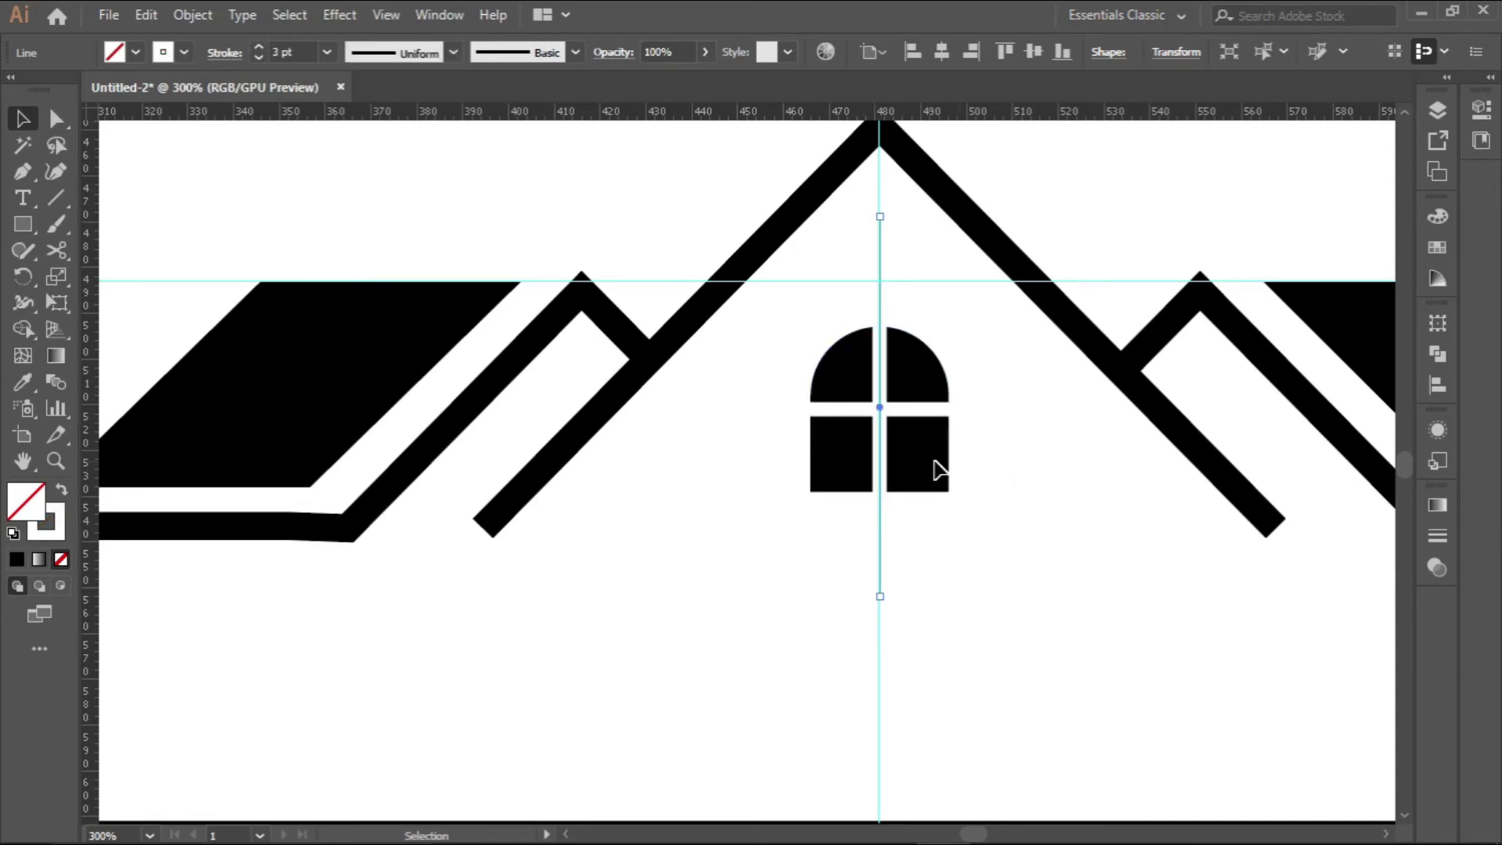
scroll(916, 464, "down", 1)
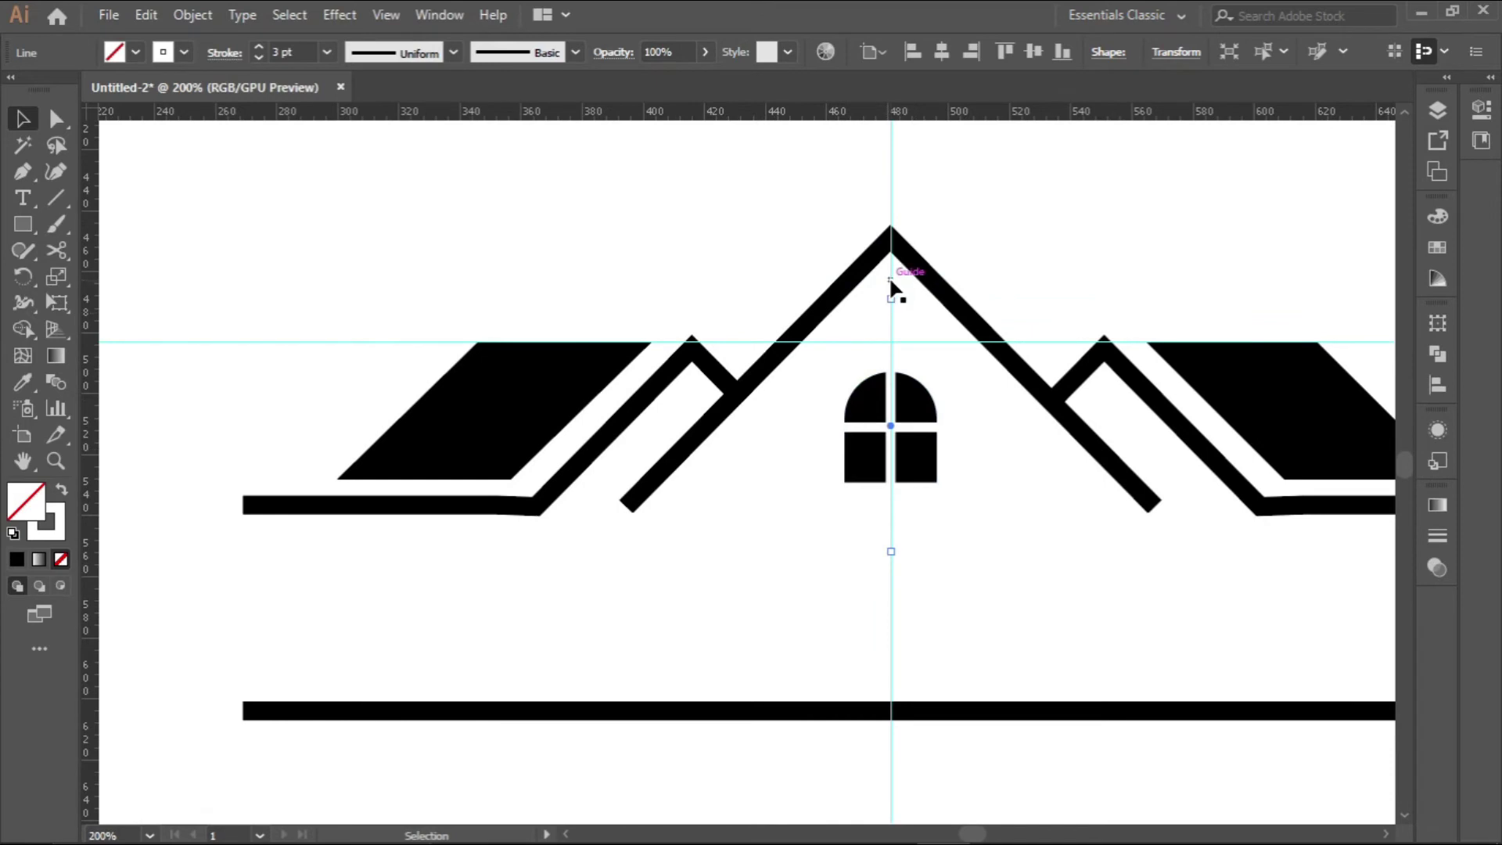
Delete the vertical centre guide and select both window cross lines
left_click(891, 285)
key("Delete")
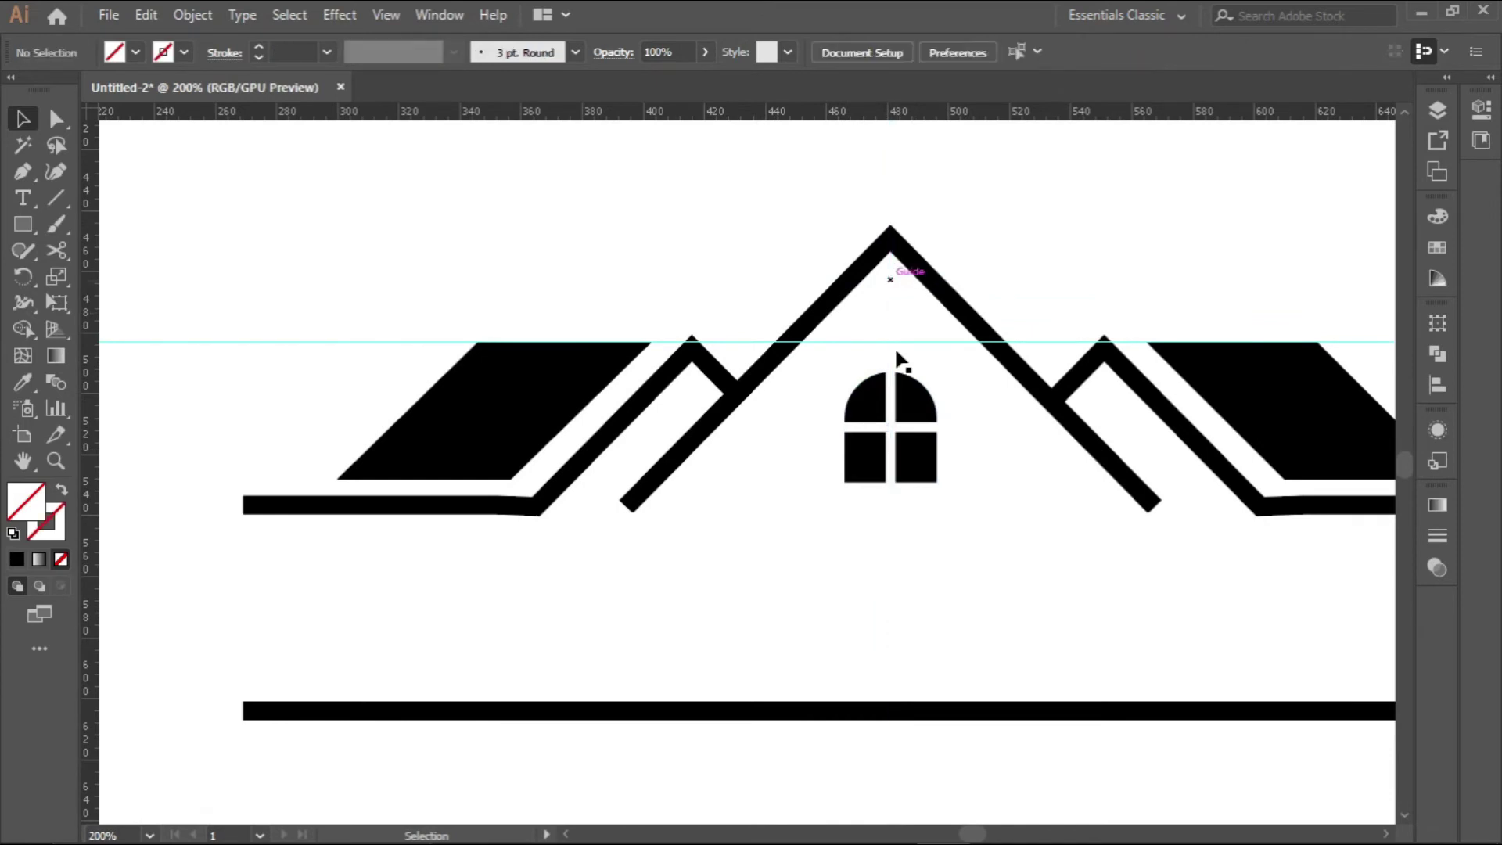
left_click(969, 427)
scroll(930, 446, "up", 1)
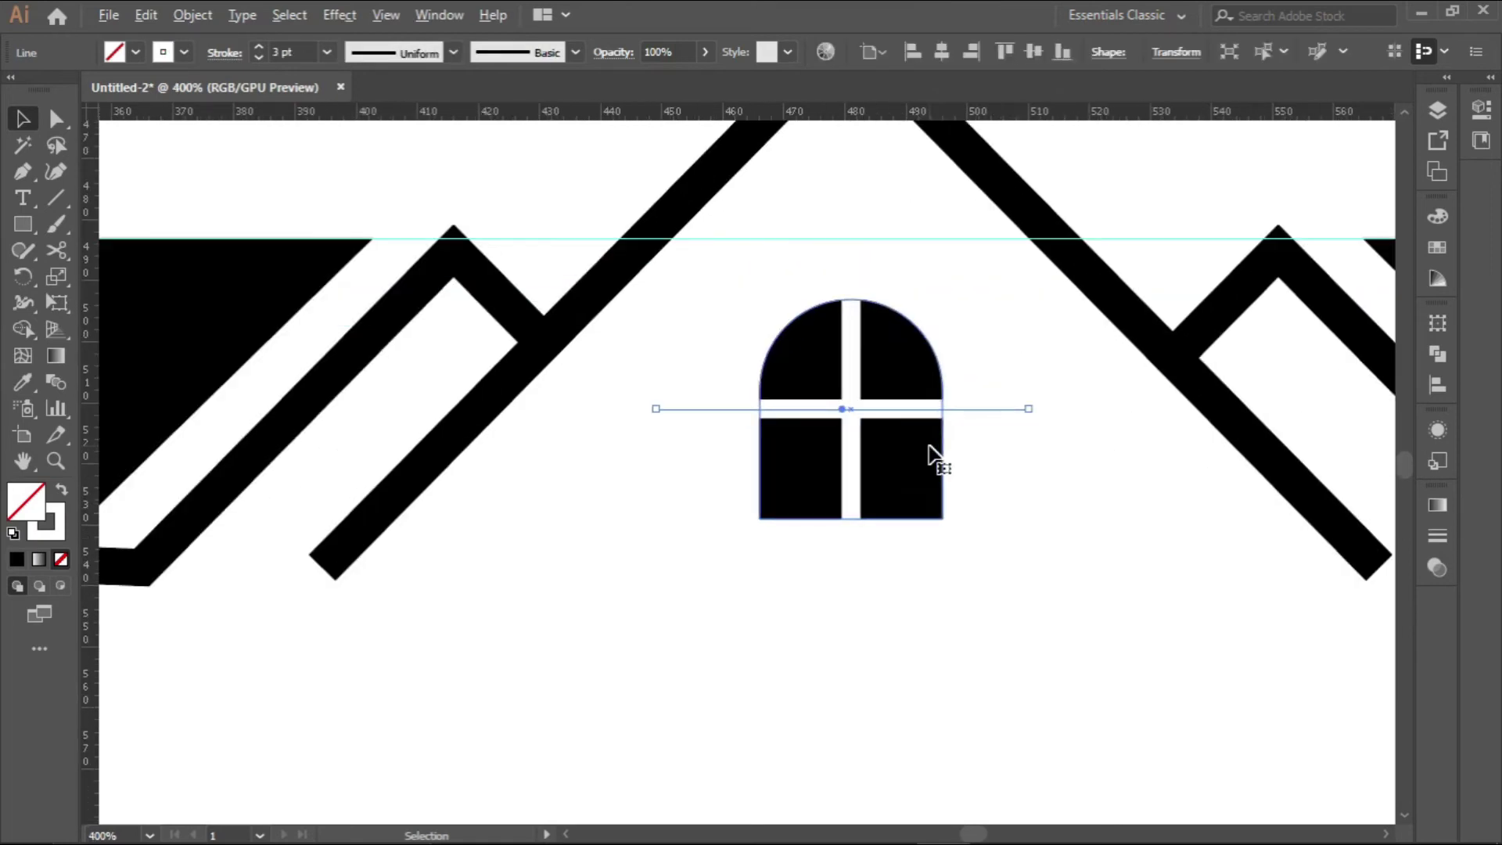
scroll(930, 447, "down", 1)
left_click_drag(748, 324, 1029, 566)
With Shape Builder, delete the cross lines' left, right, top and bottom overhanging pieces
left_click(19, 330)
left_click(734, 417, "alt")
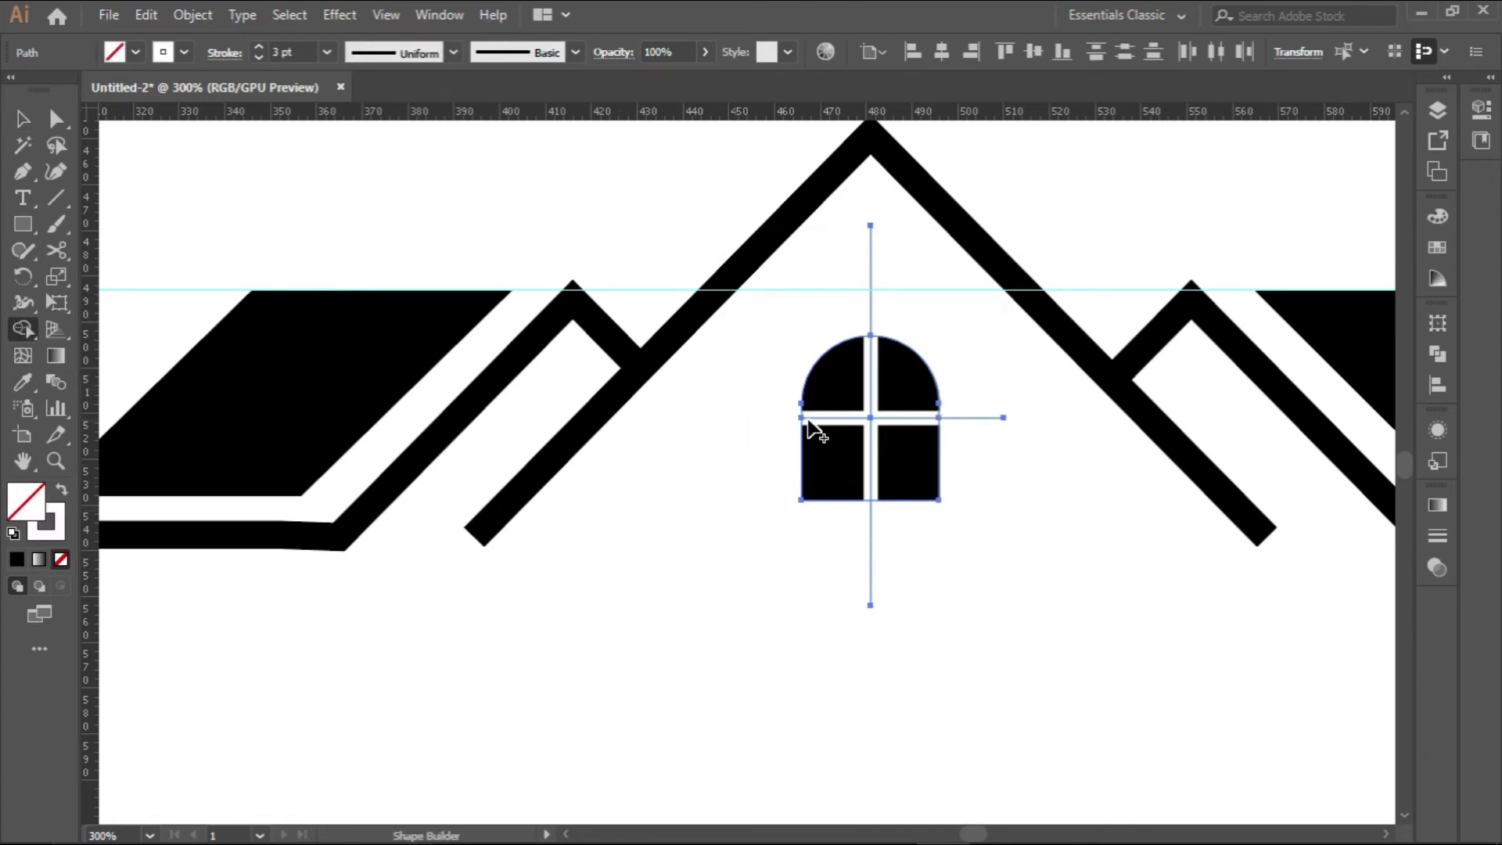
left_click(986, 417, "alt")
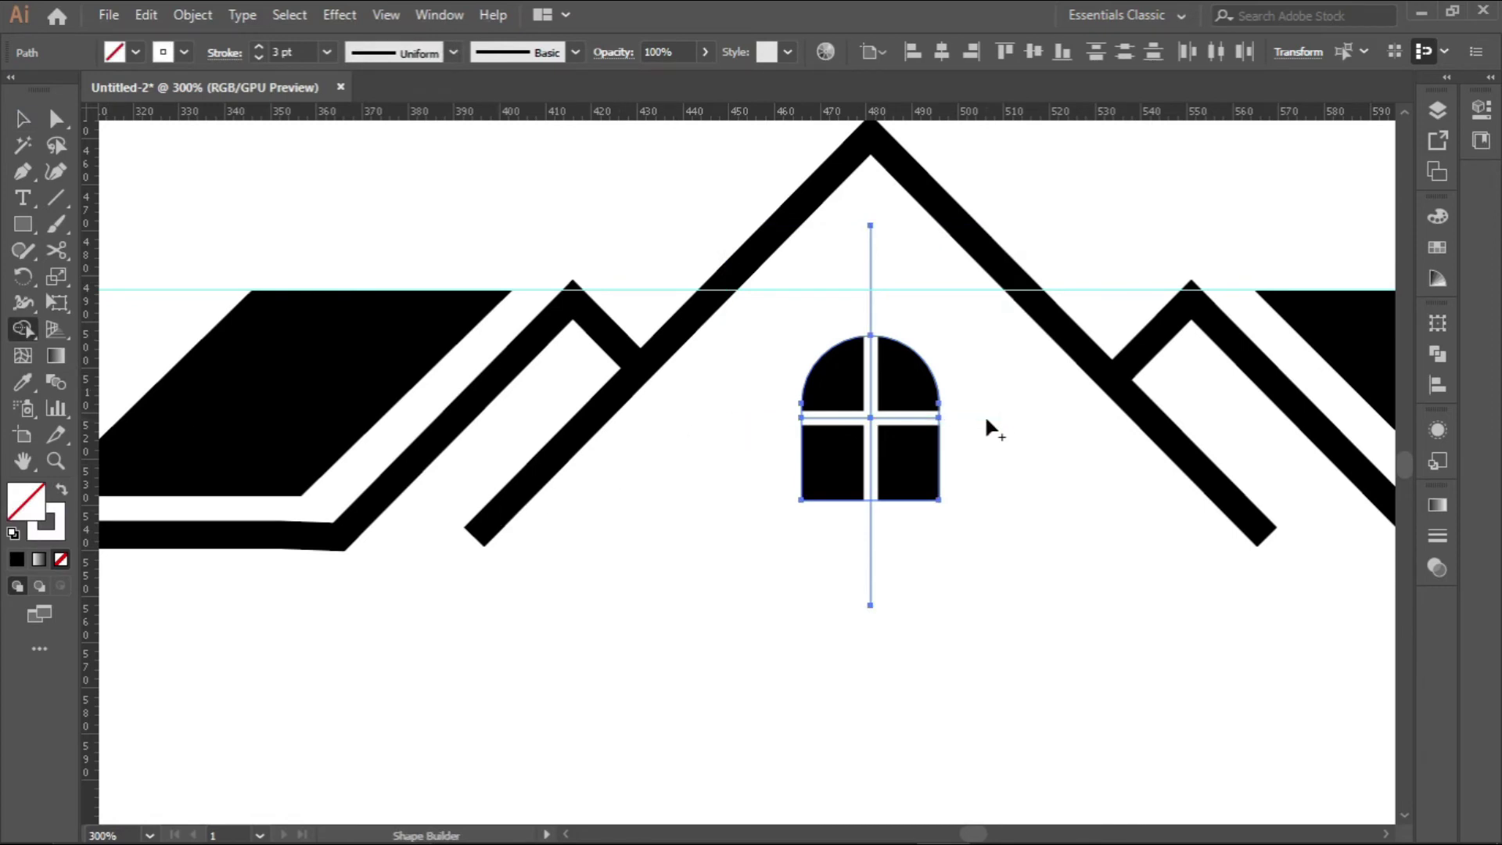
left_click(870, 274, "alt")
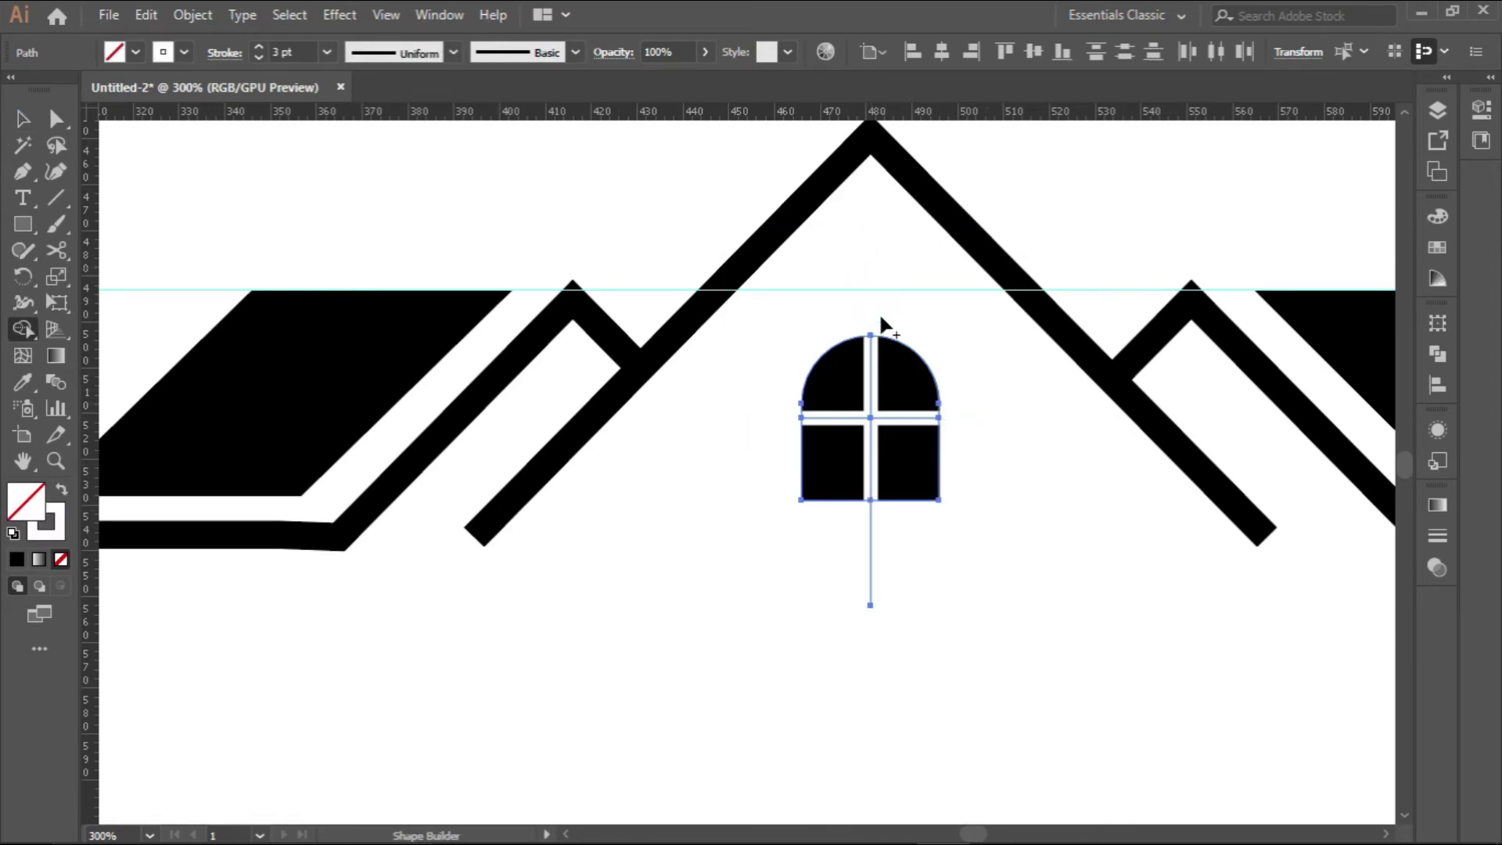
left_click(874, 557, "alt")
Deselect the window to review the trimmed four-pane cross
scroll(877, 407, "down", 1)
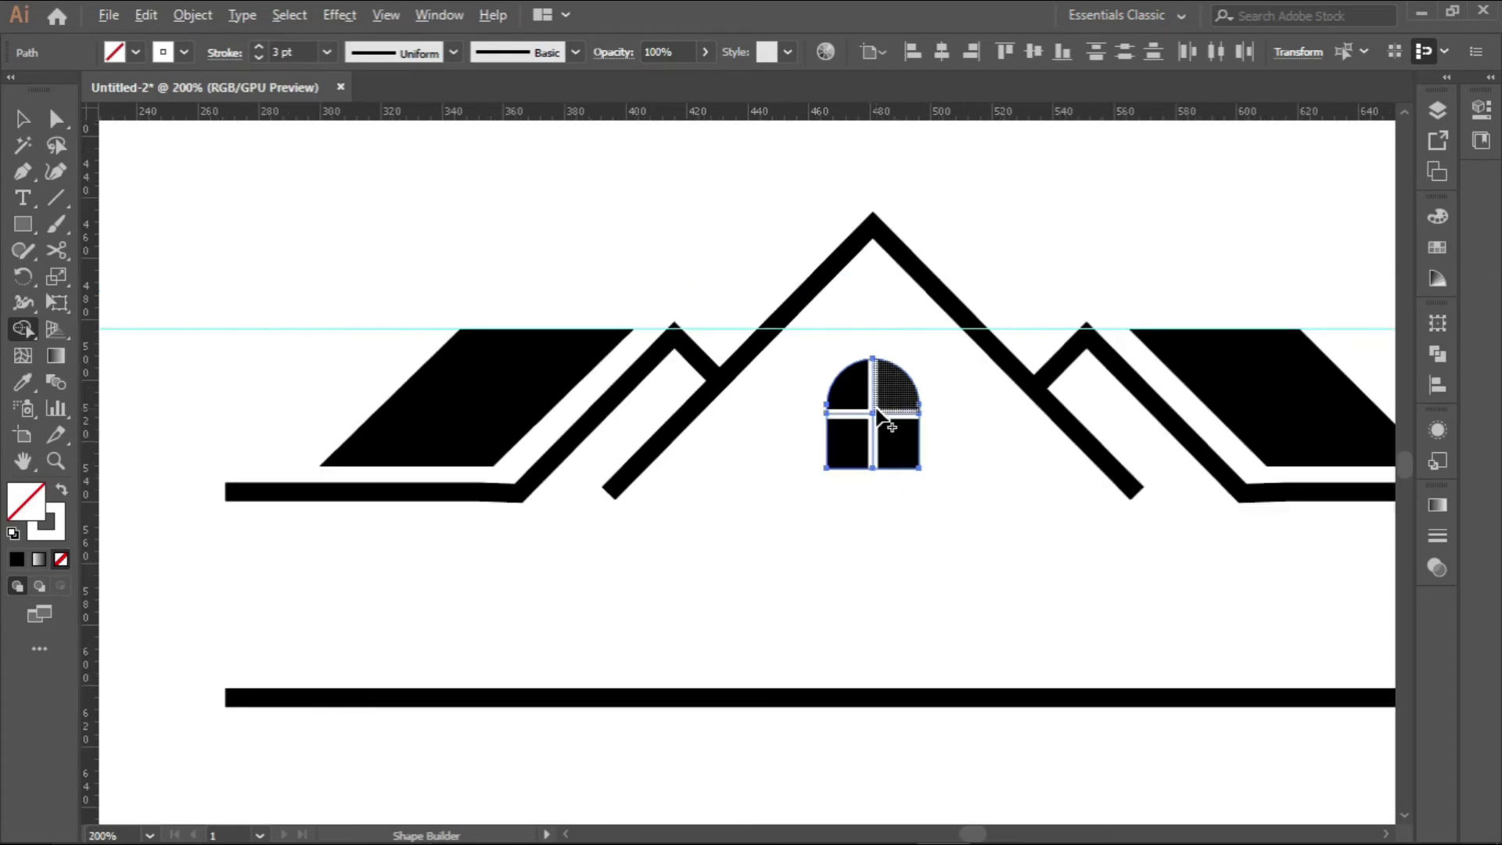
key("v")
scroll(699, 443, "down", 2)
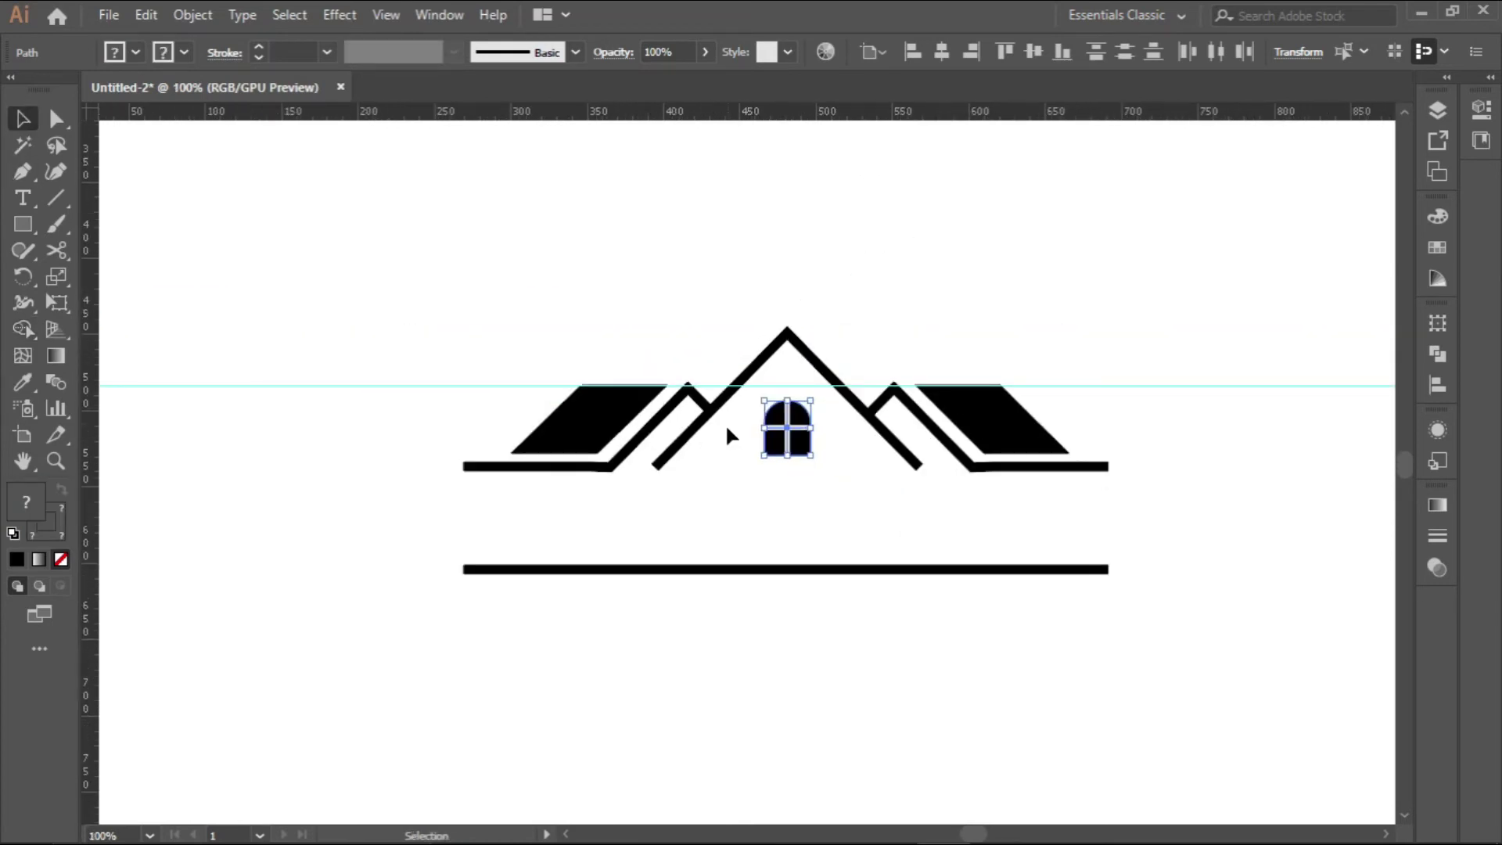
scroll(831, 487, "down", 1)
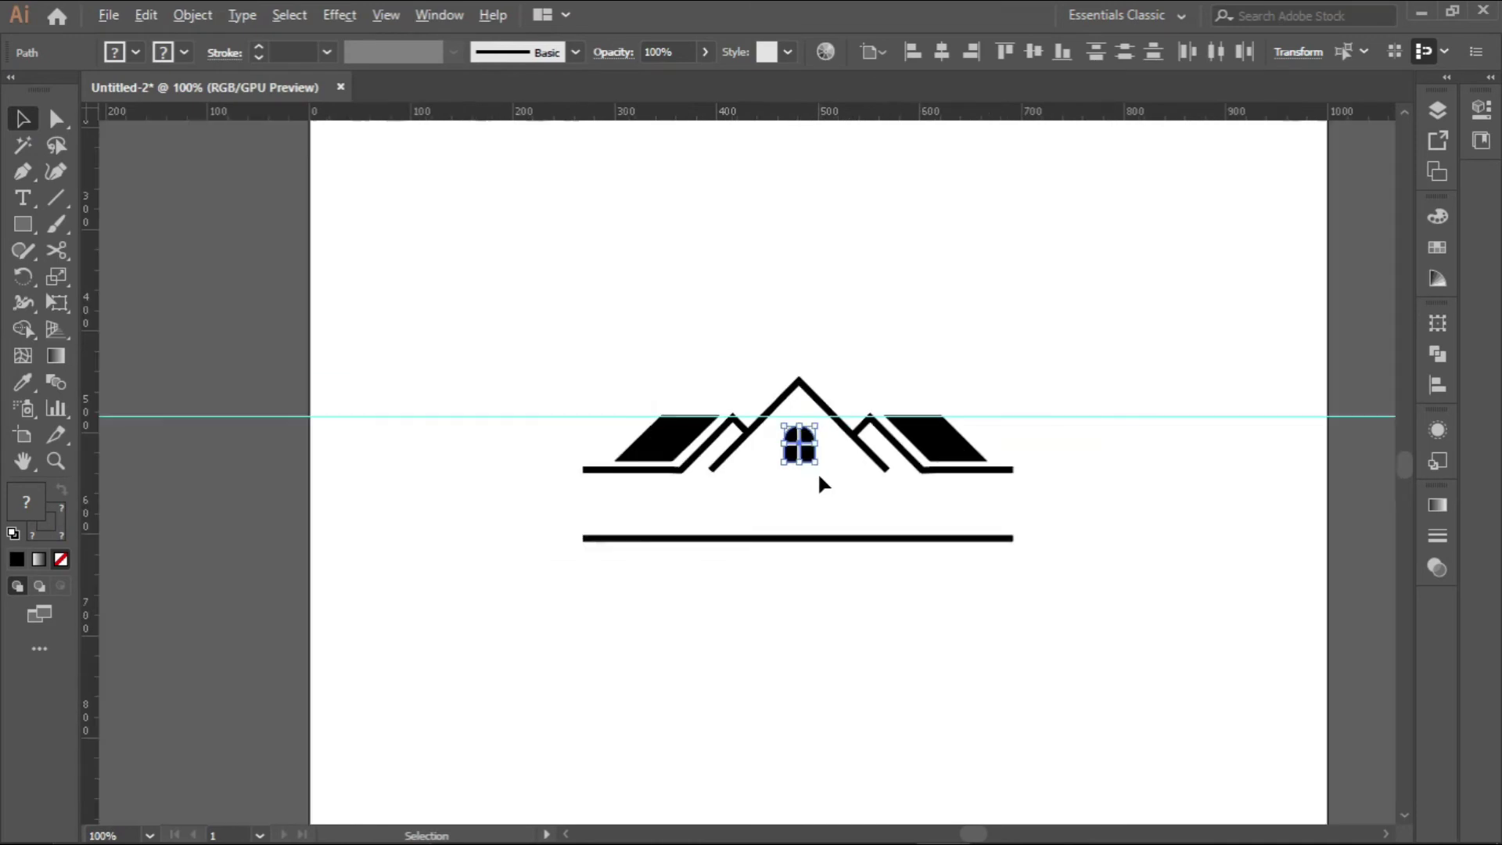
left_click(835, 598)
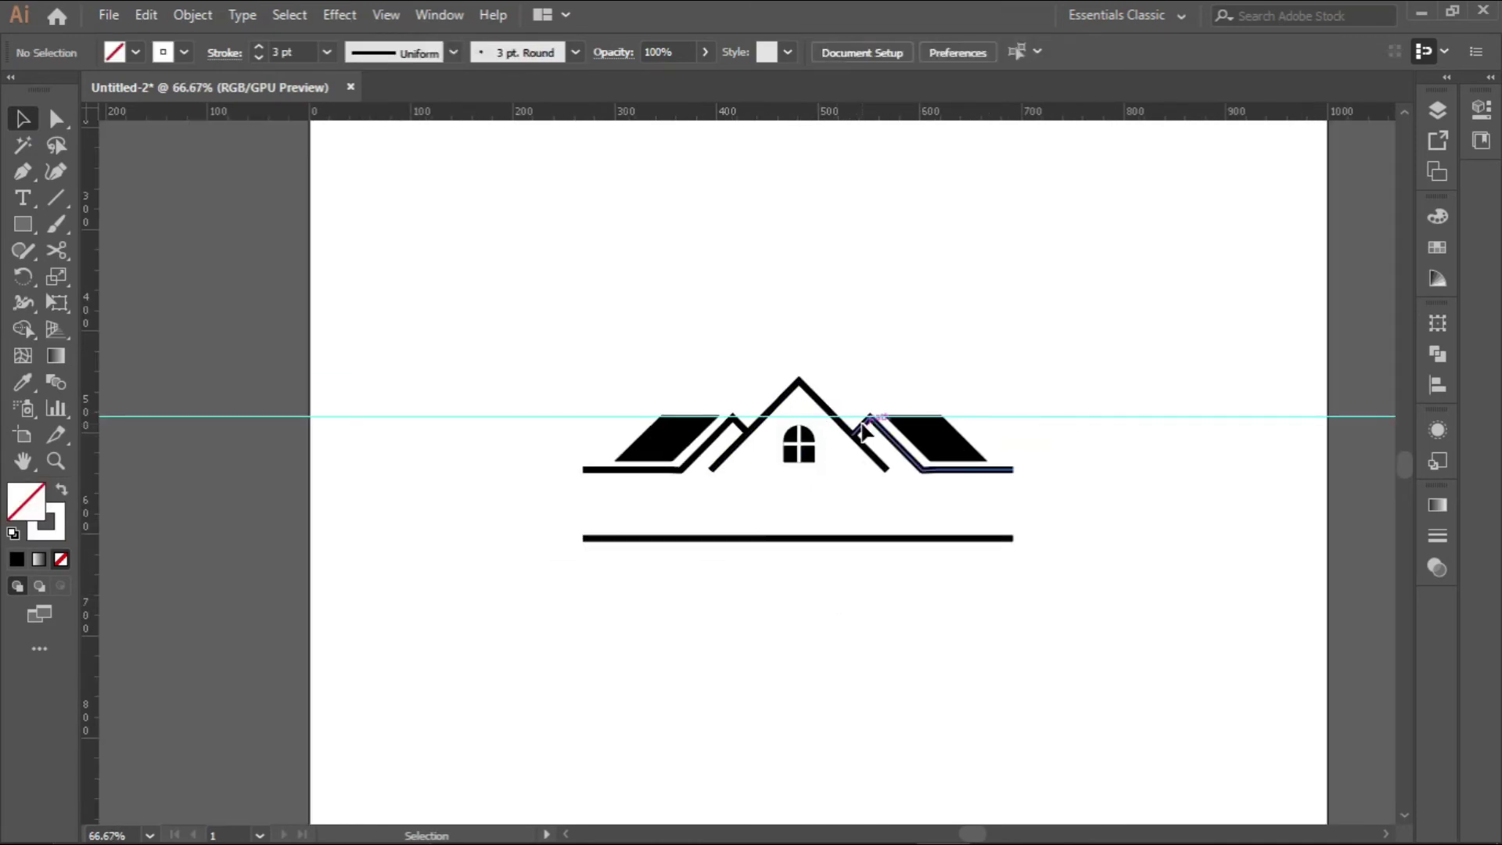
scroll(673, 526, "up", 2)
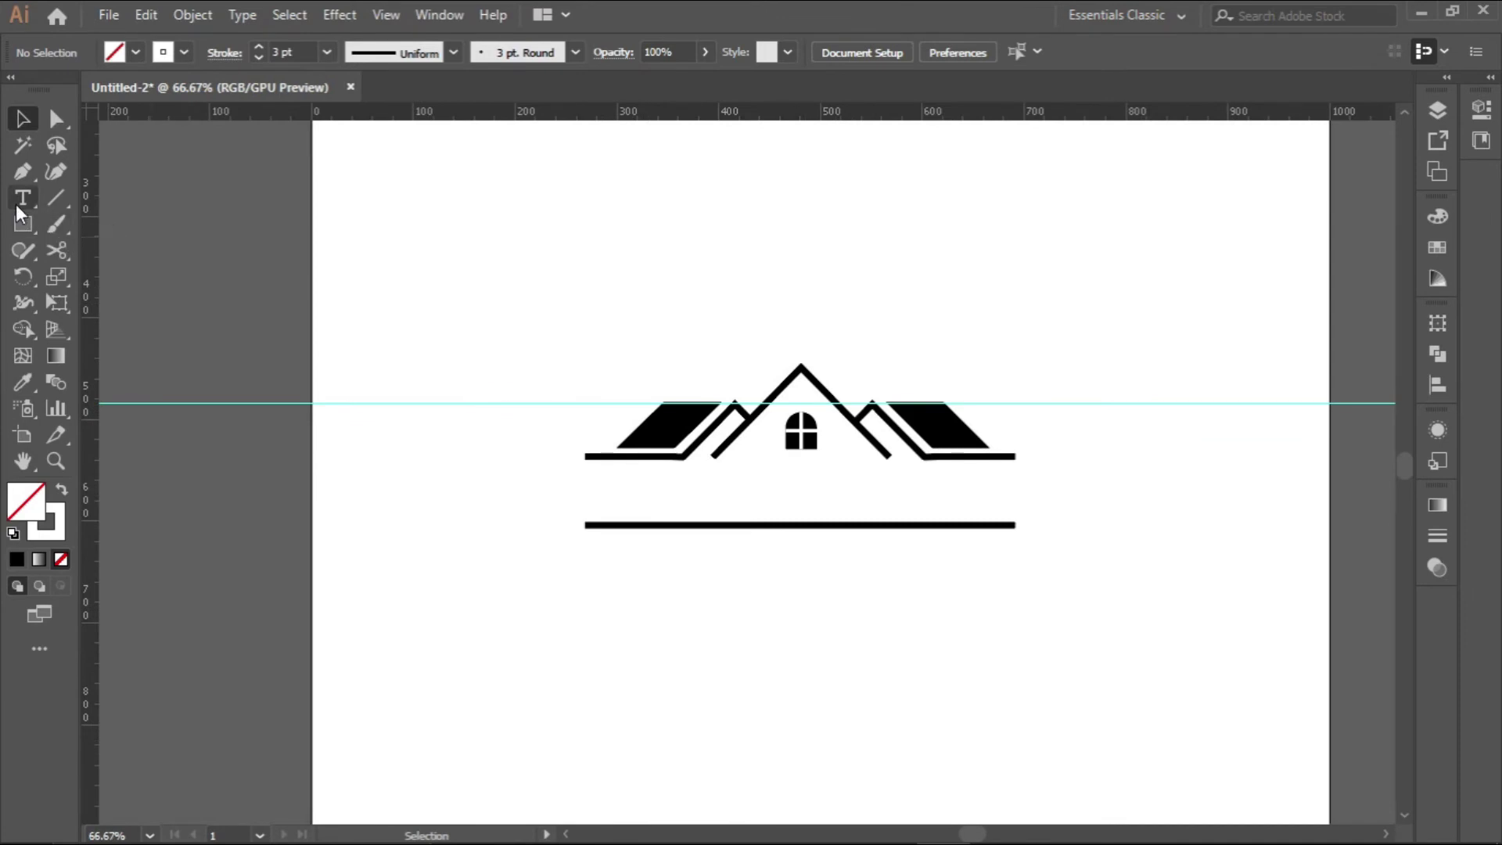
Add a text object below the roof reading 'REAL ESTATE' in capitals
left_click(16, 205)
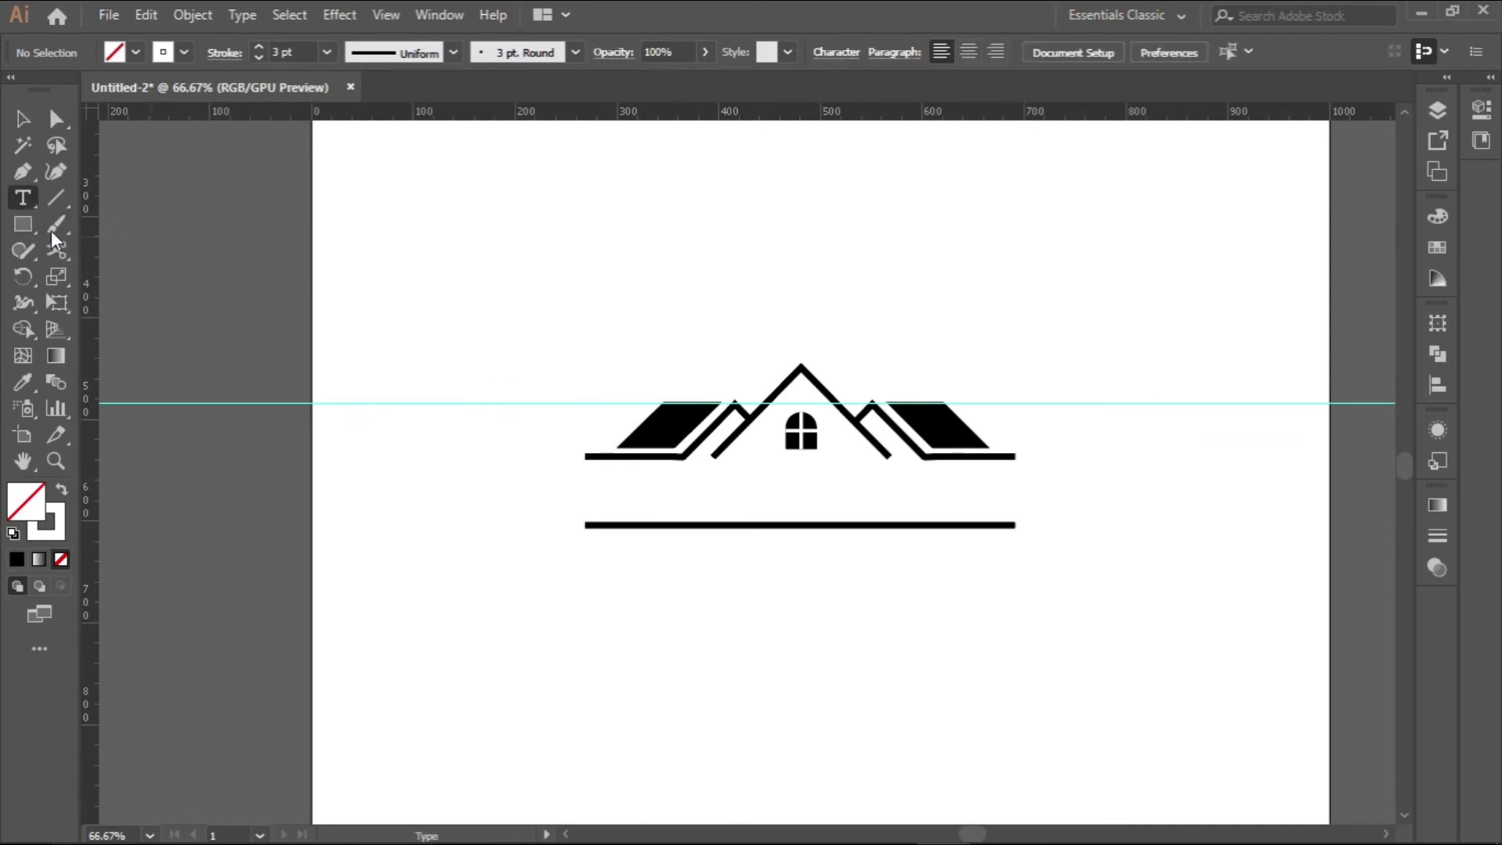
left_click(646, 498)
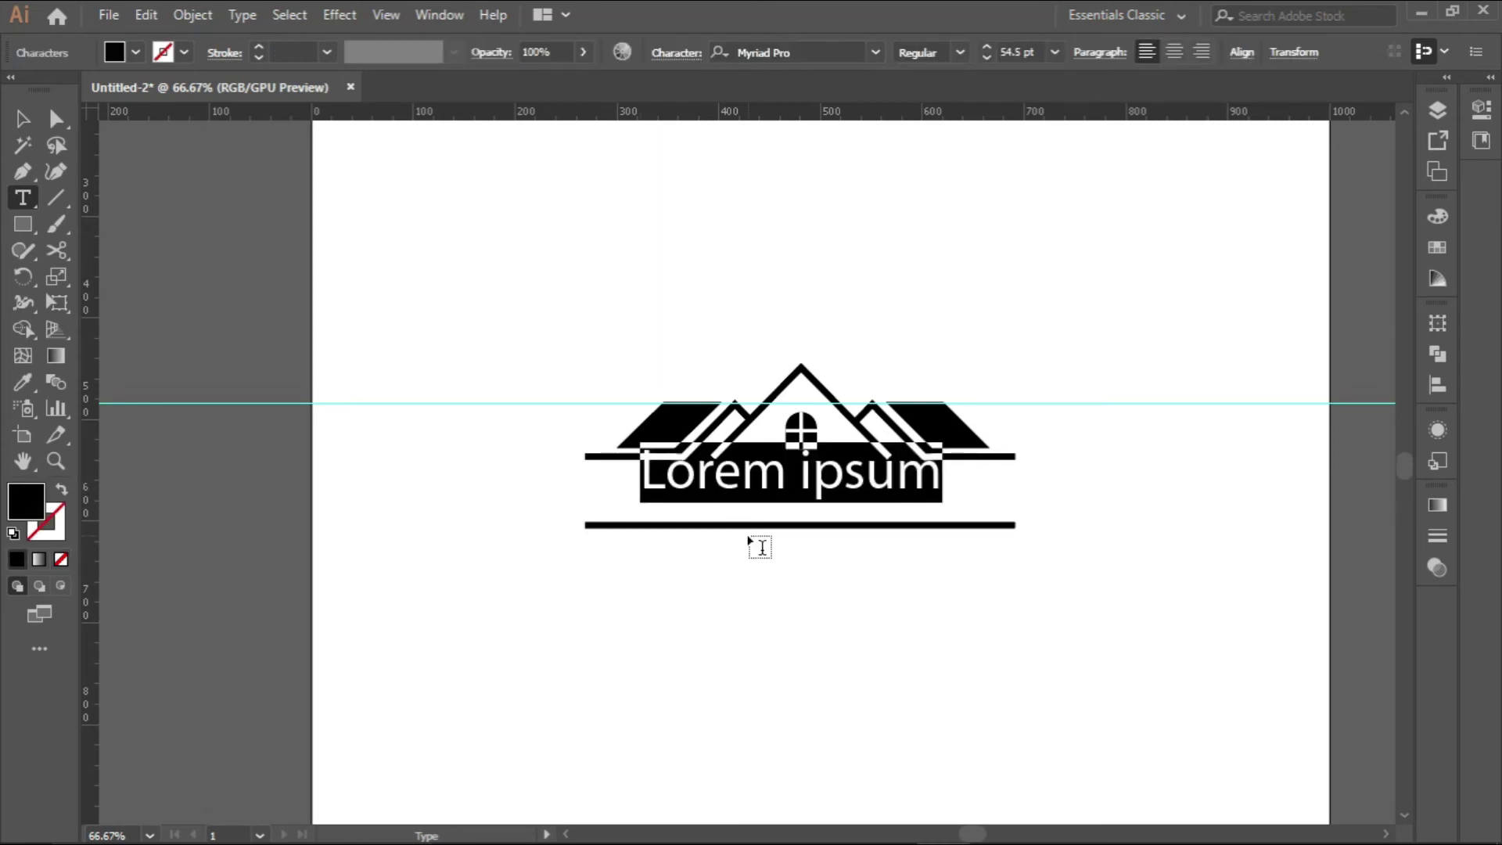
type("real ")
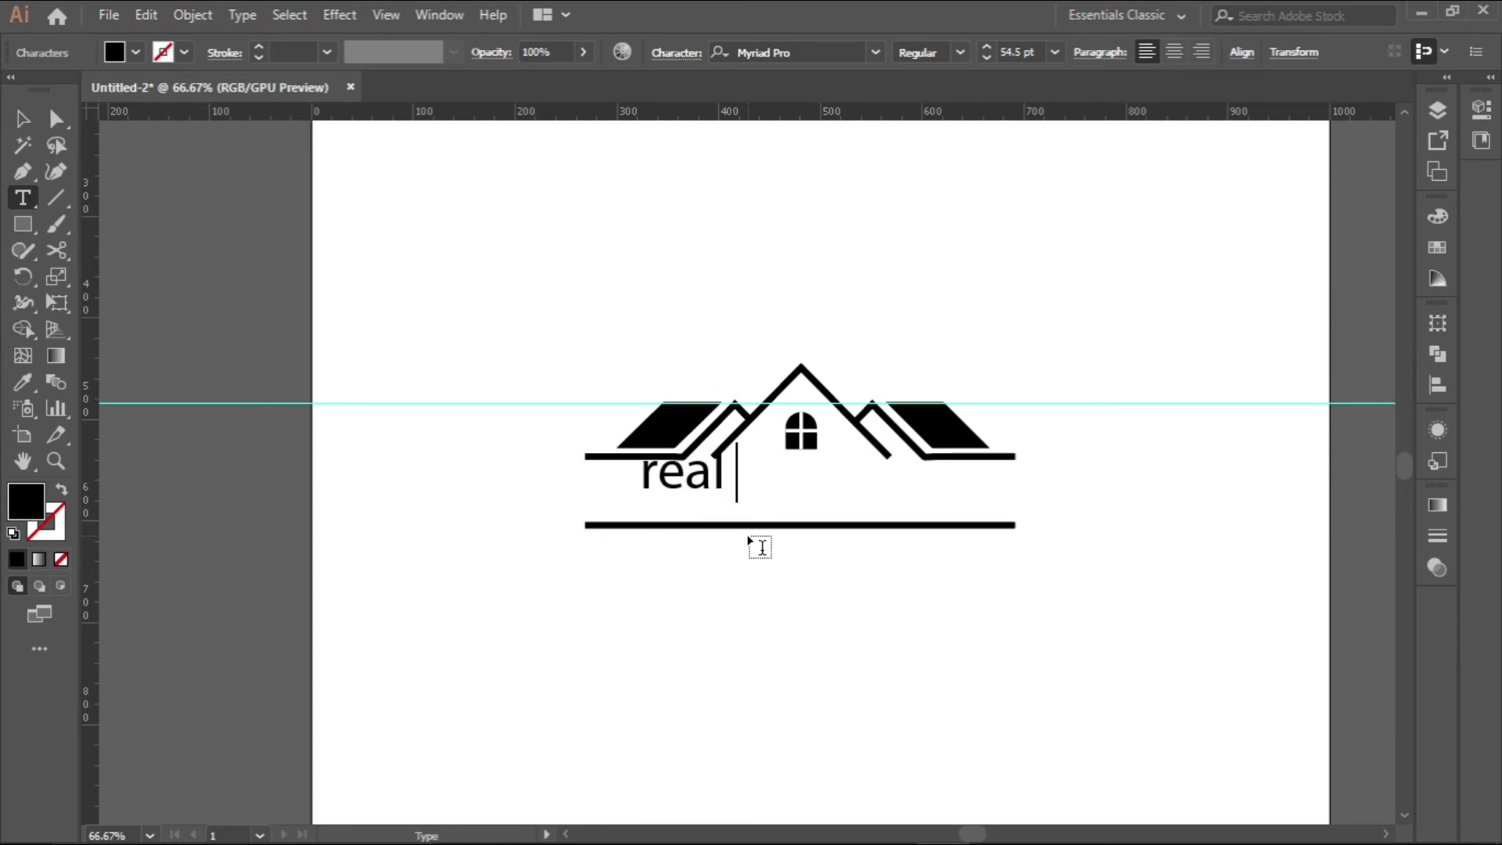
type("estate")
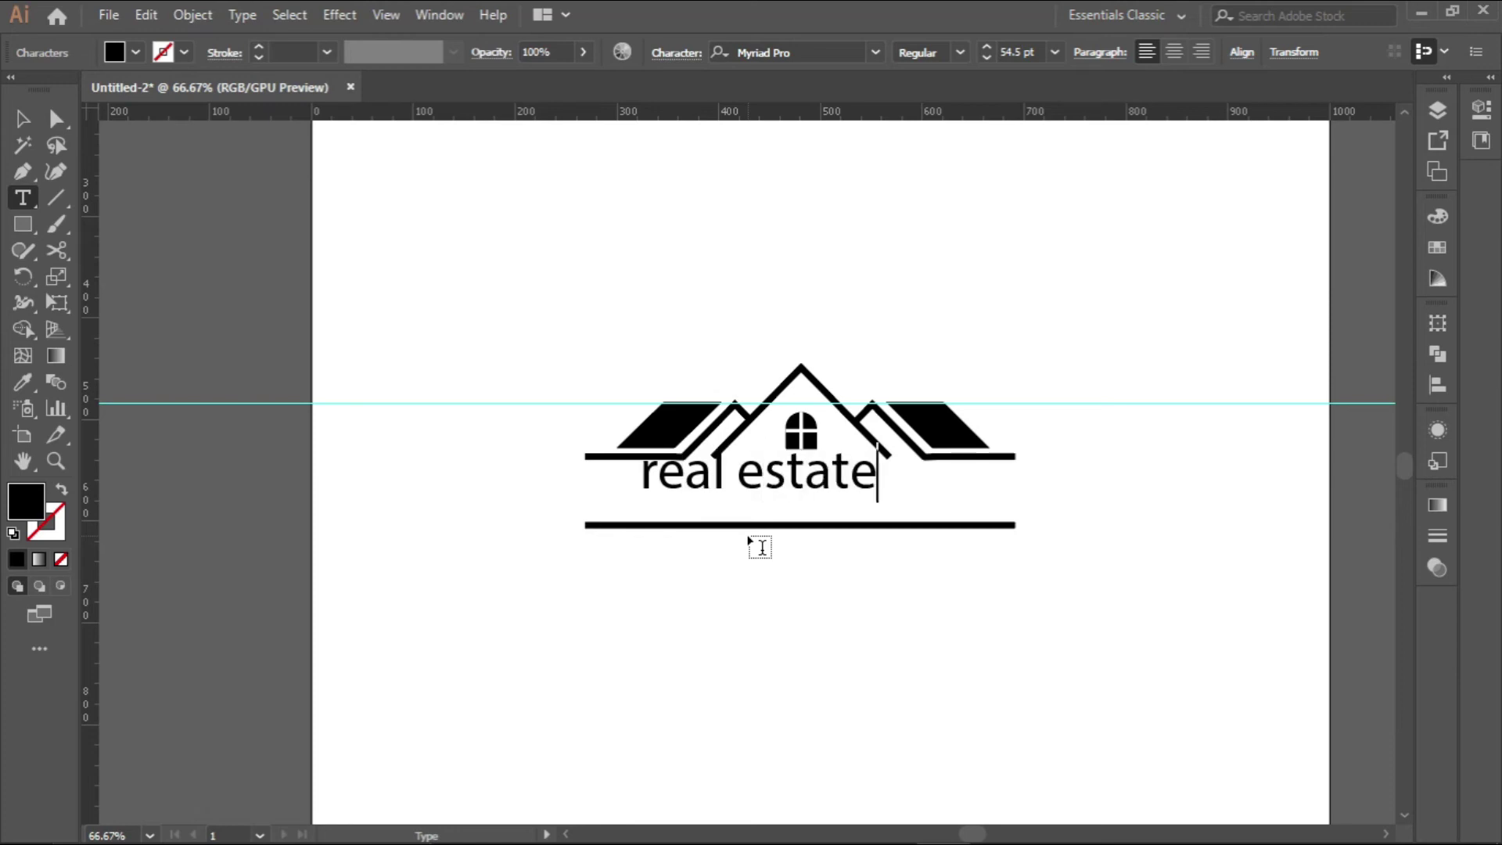
key("BackSpace")
key("BackSpace")
key("BackSpace")
key("BackSpace")
key("BackSpace")
key("BackSpace")
key("BackSpace")
key("BackSpace")
key("BackSpace")
key("BackSpace")
key("BackSpace")
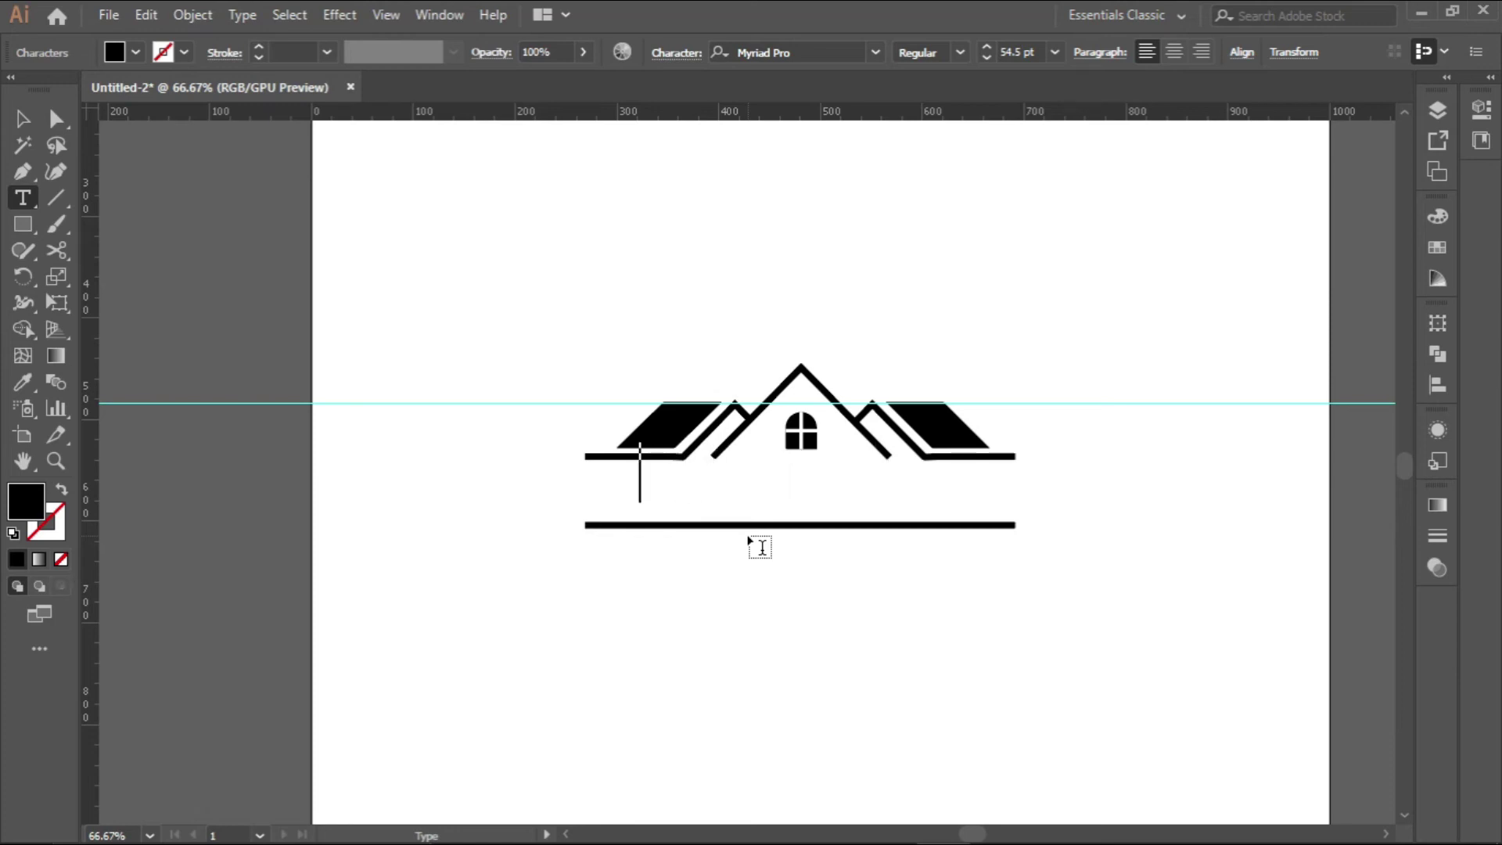
type("REA")
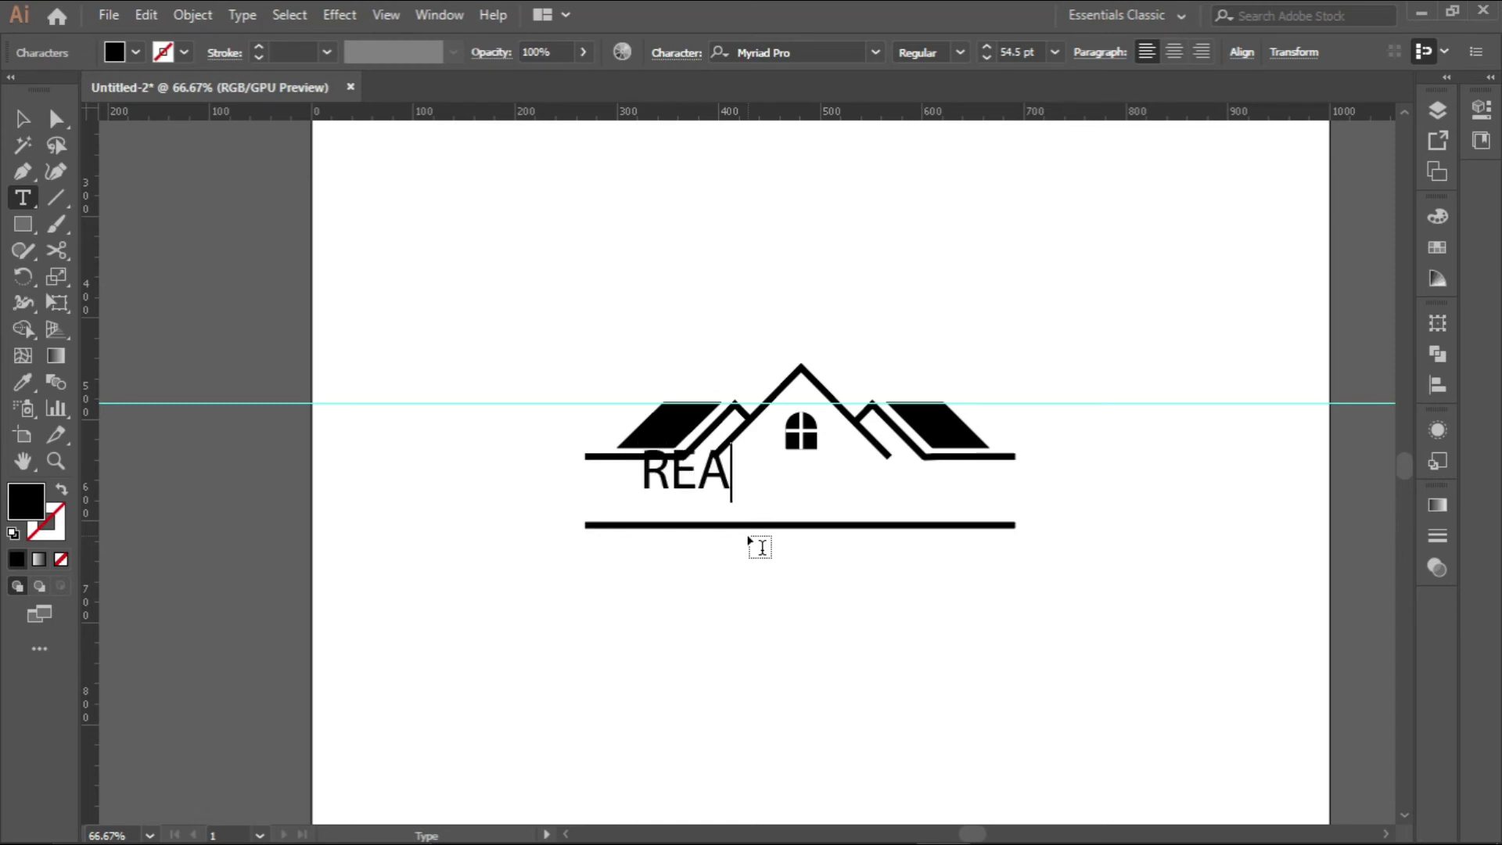
type("L ESTATE")
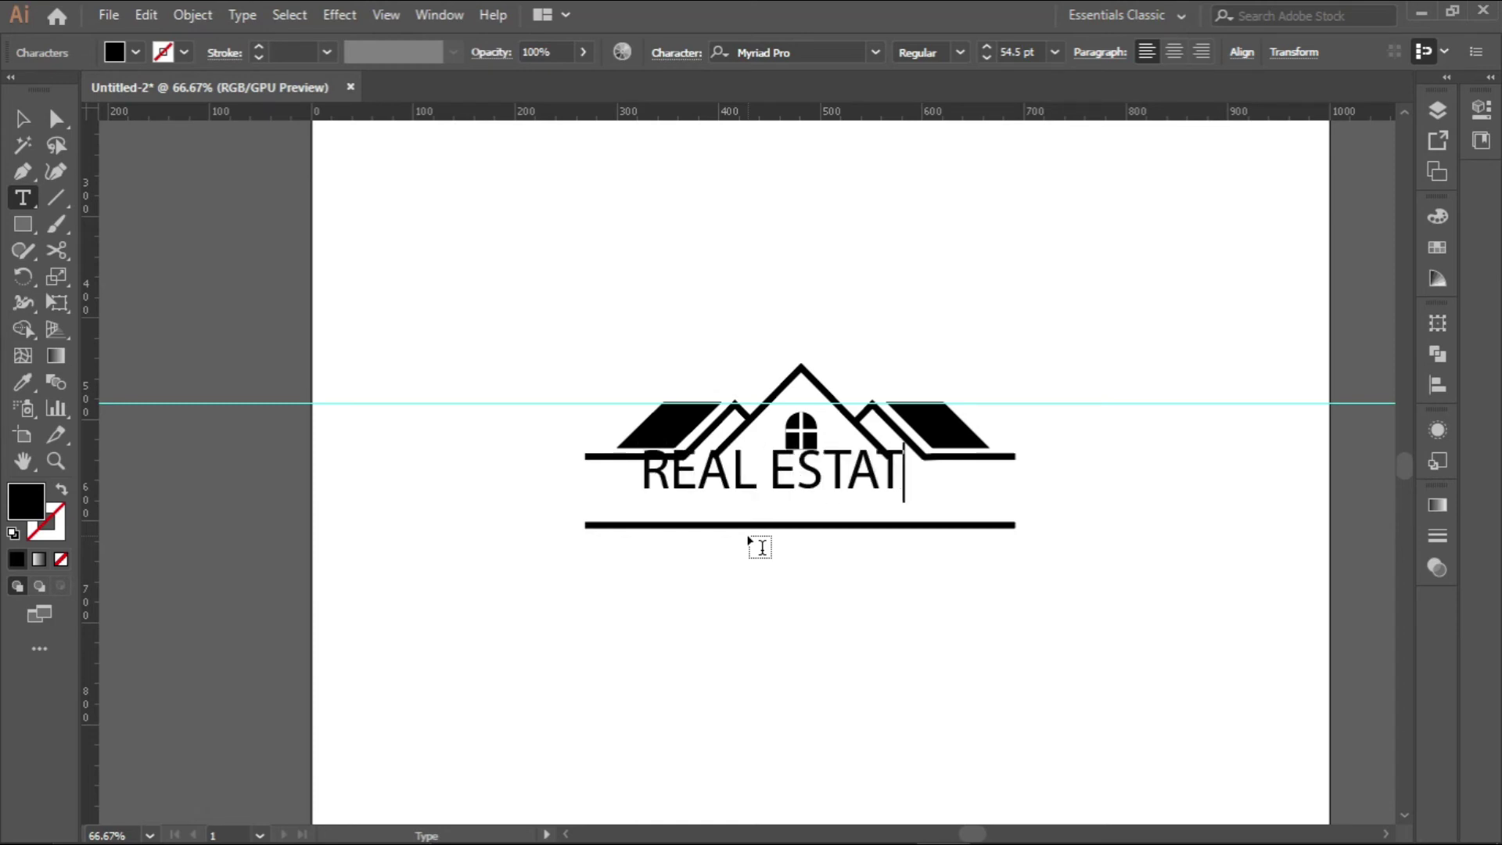
Move the REAL ESTATE text down between the two bars
left_click(22, 118)
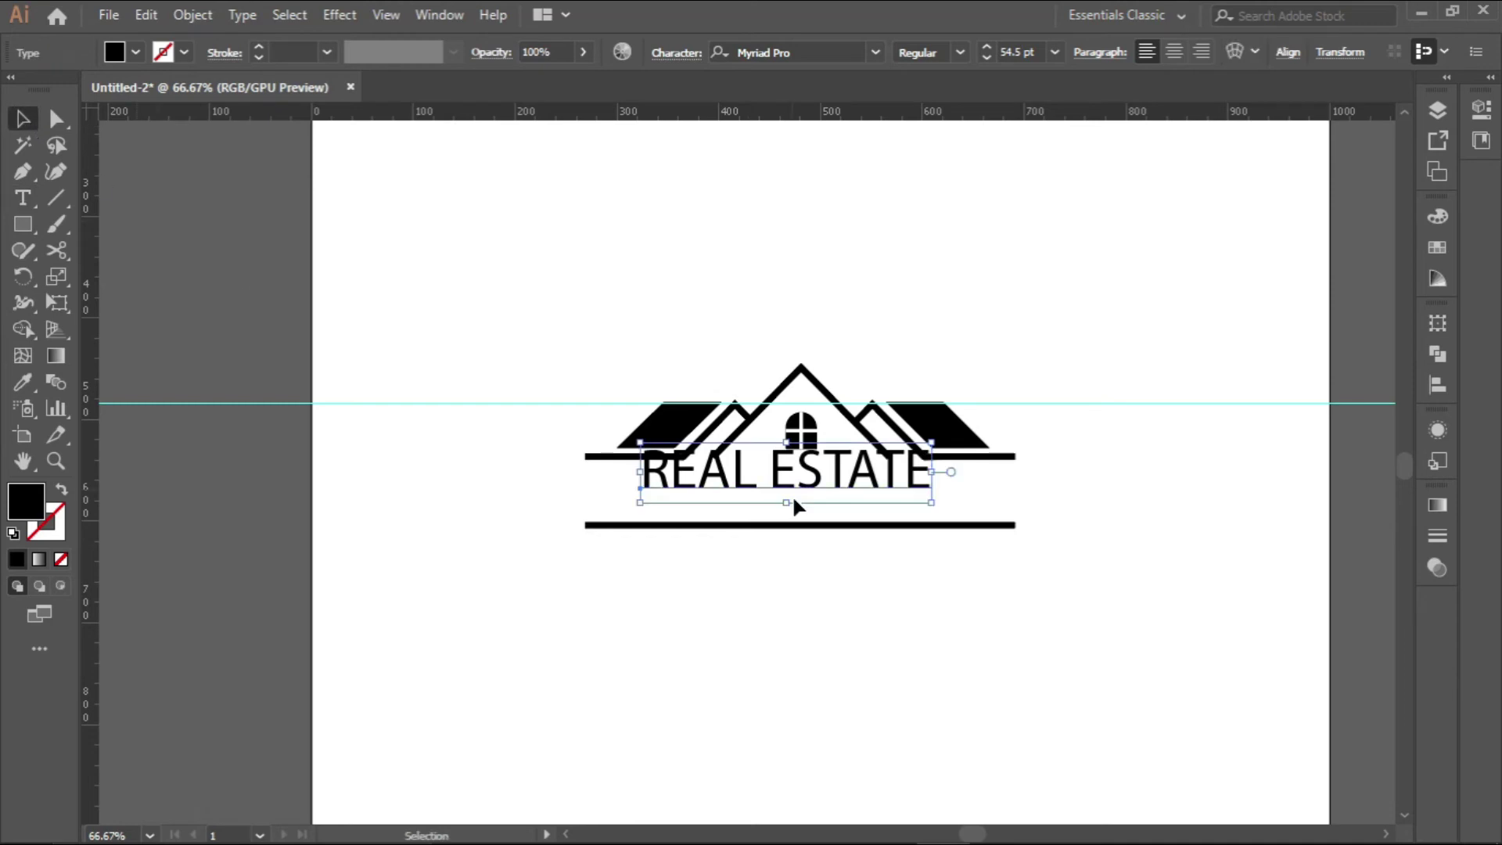
left_click(1101, 518)
left_click_drag(1101, 517, 906, 519)
key("ctrl+z")
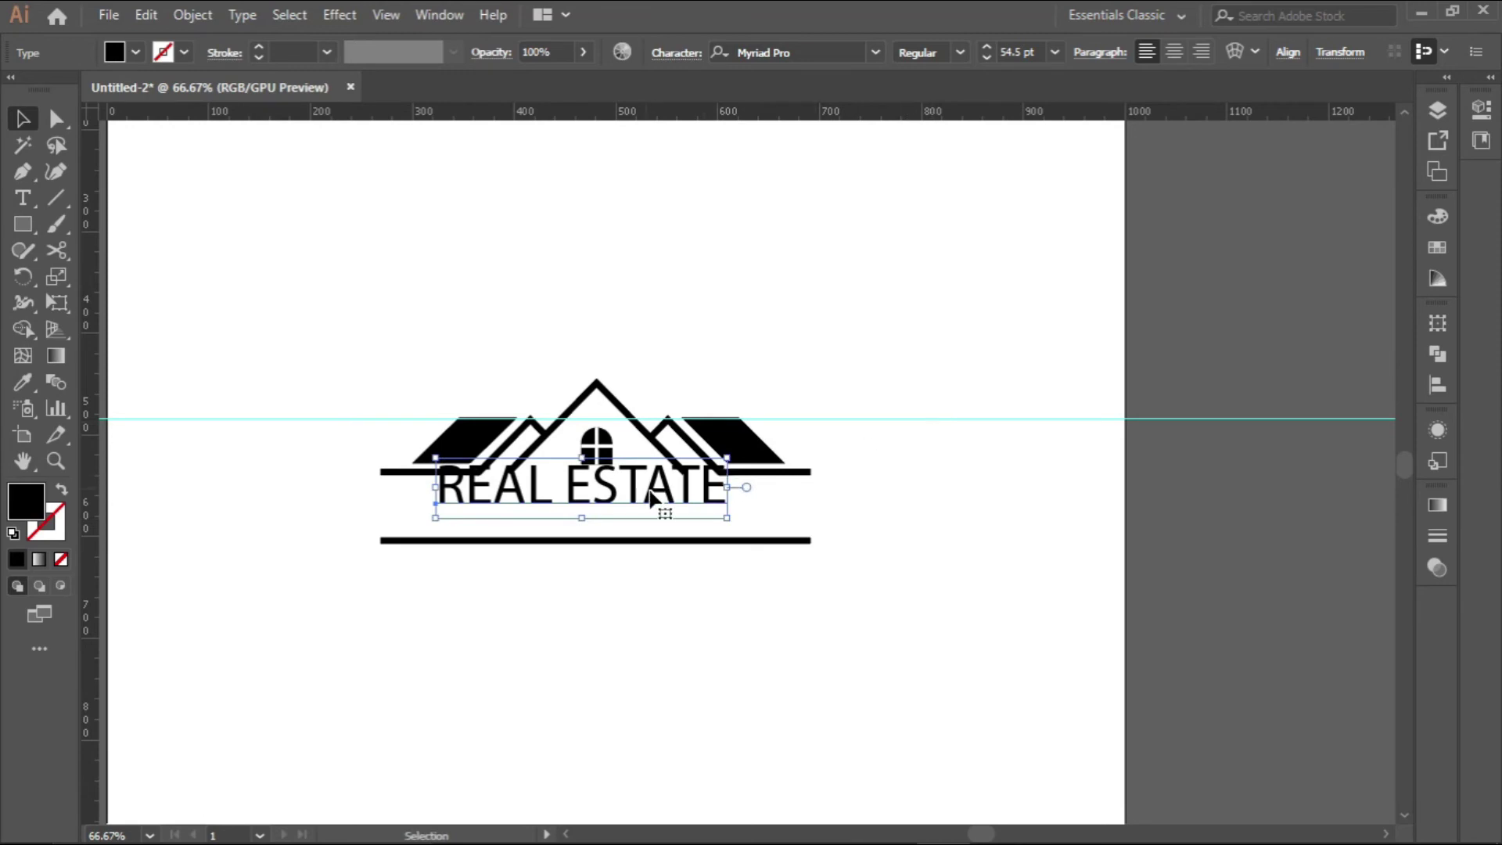
left_click_drag(656, 491, 660, 510)
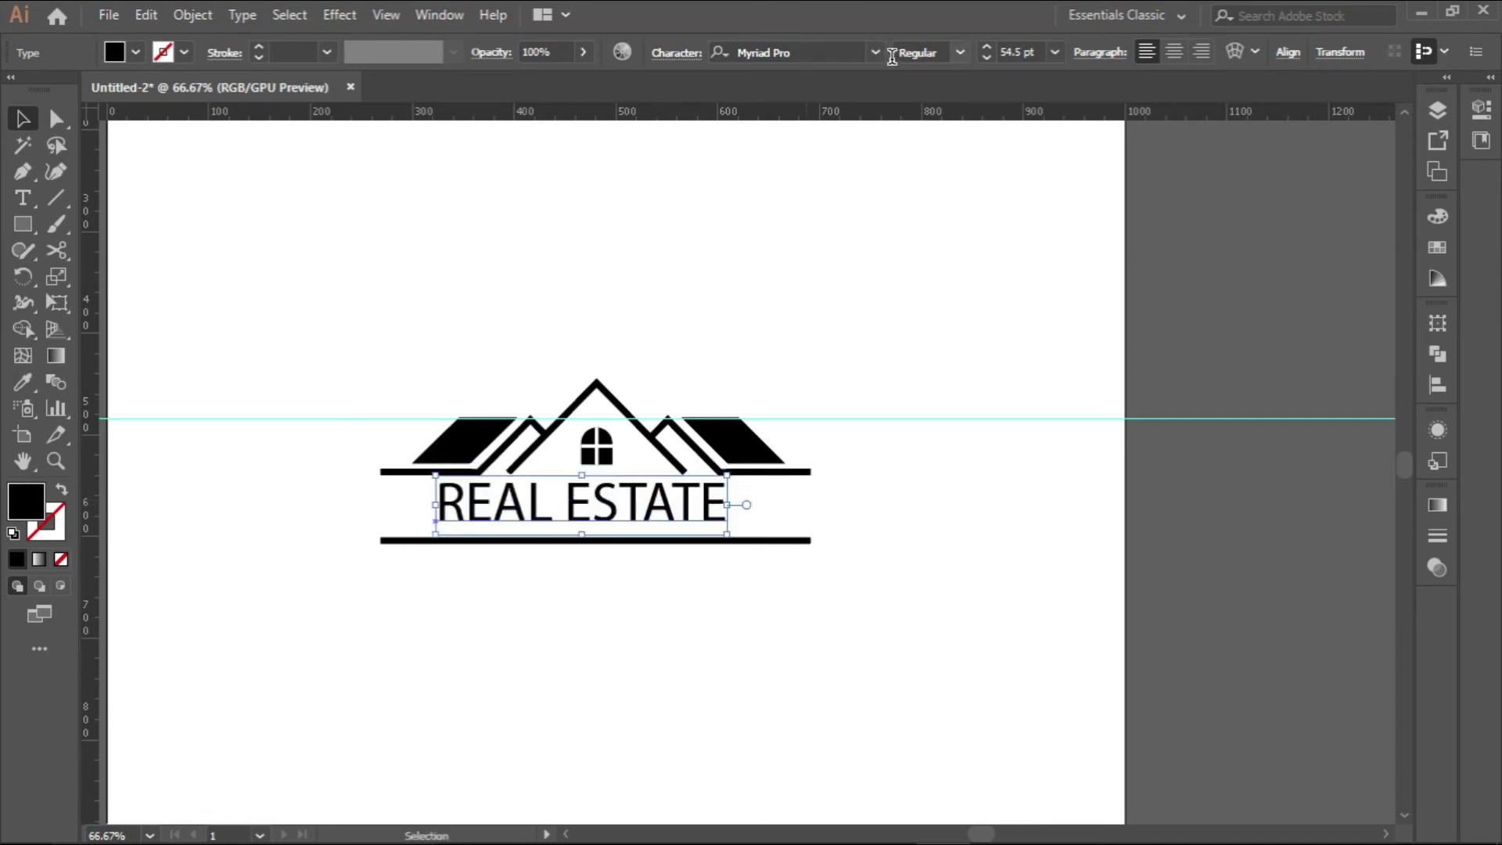
Set the REAL ESTATE font to Audrey Bold
left_click(877, 53)
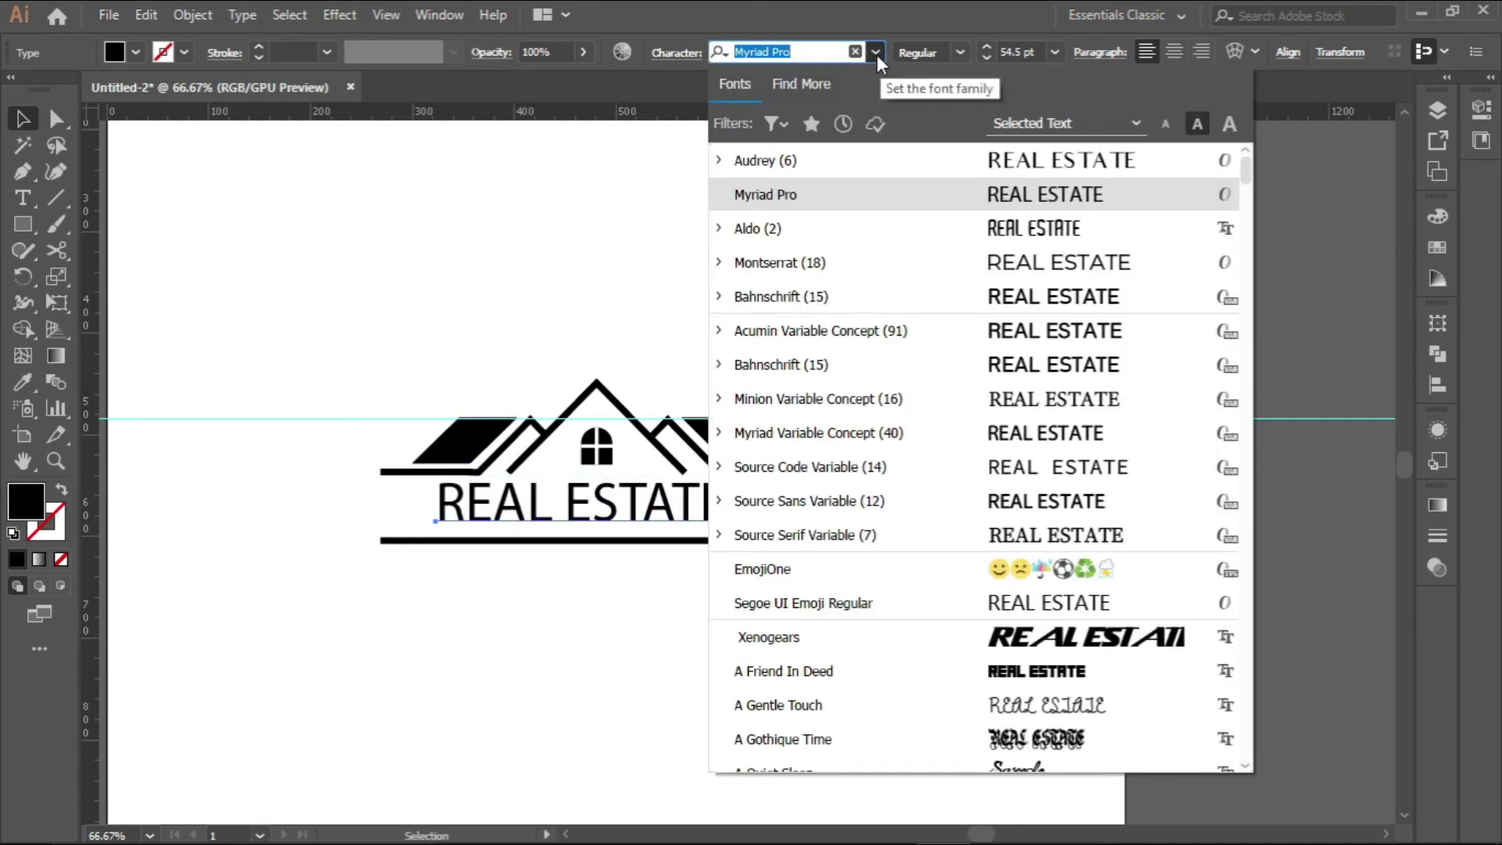
type("audre")
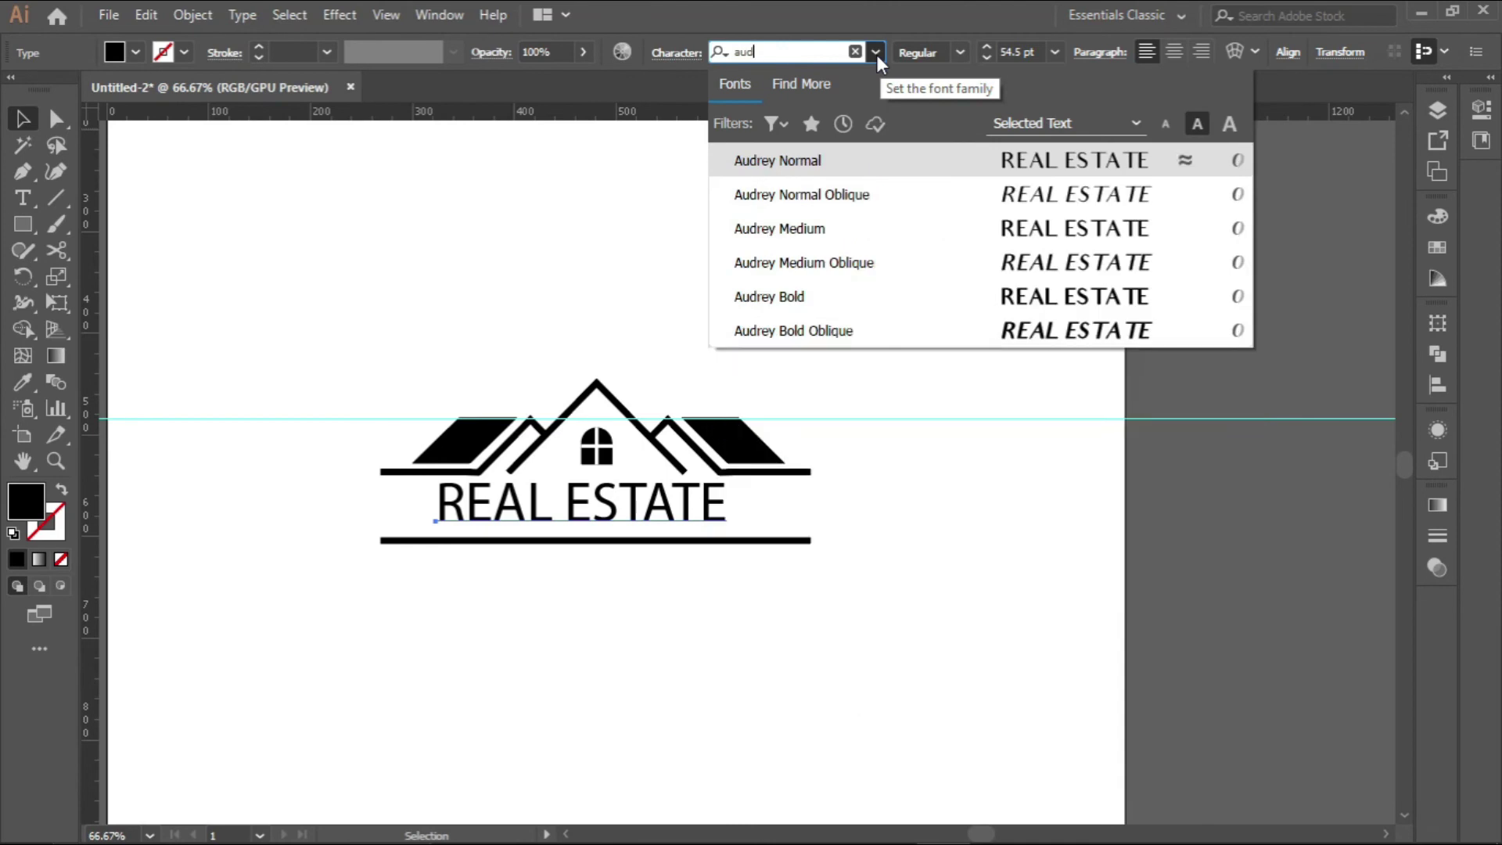
left_click(856, 297)
Shift REAL ESTATE left and down to centre it between the bars
scroll(591, 526, "left", 3)
scroll(759, 470, "up", 2)
left_click_drag(736, 447, 720, 454)
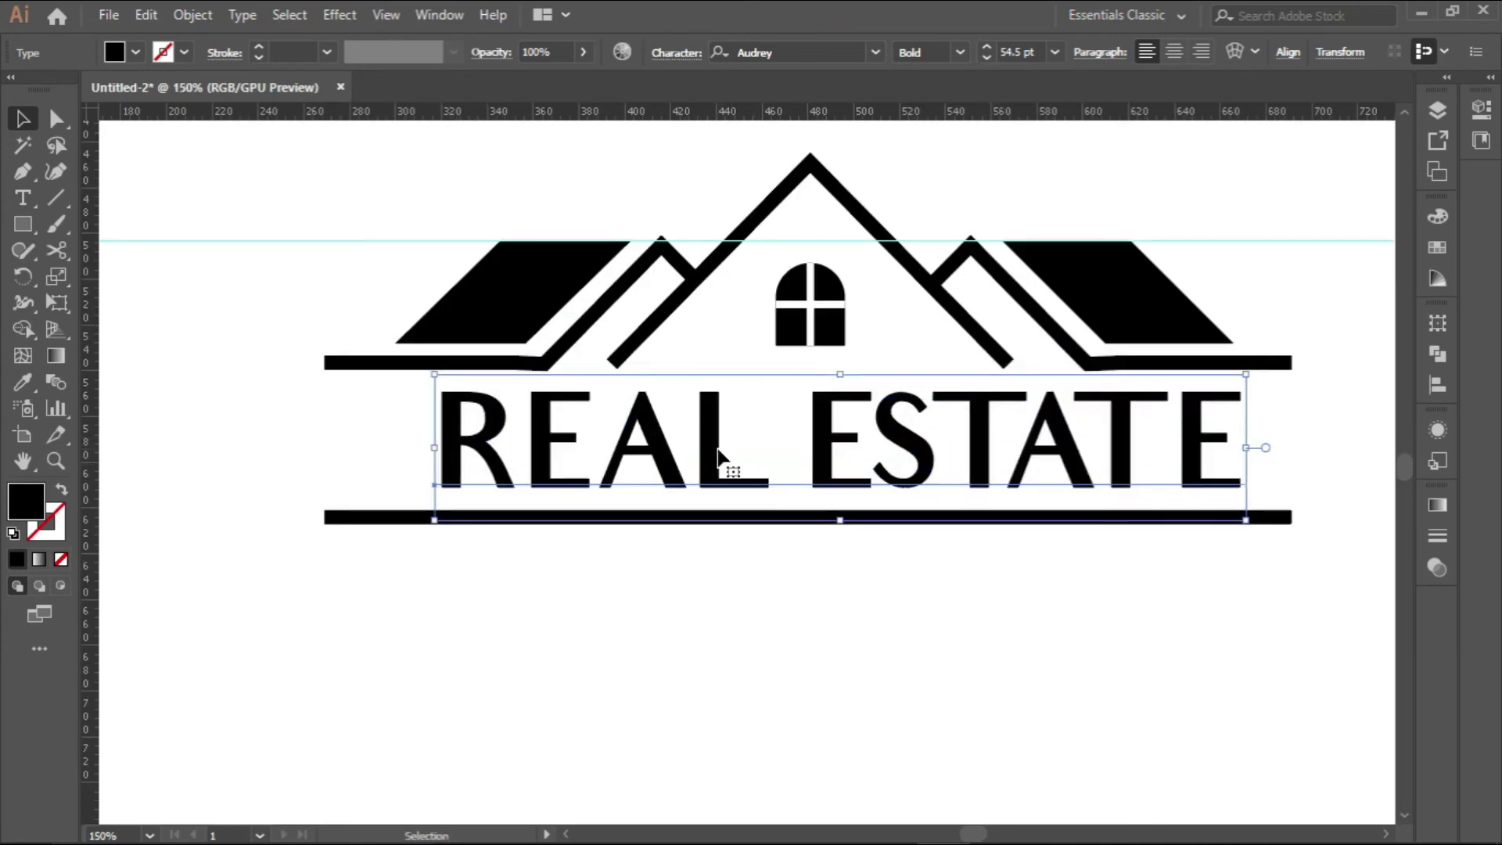
scroll(779, 474, "down", 1)
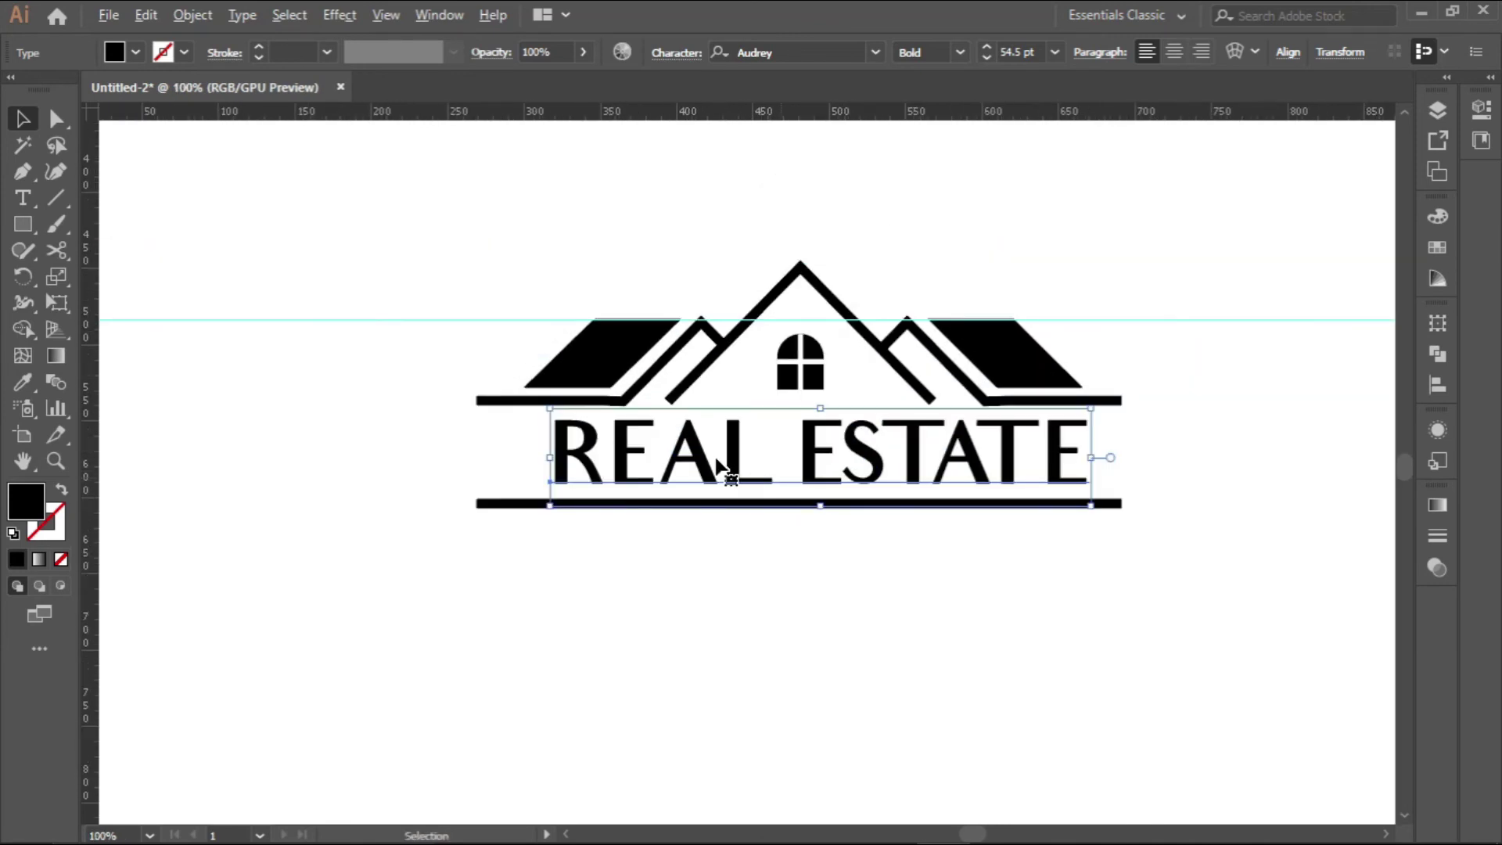
left_click_drag(733, 458, 720, 457)
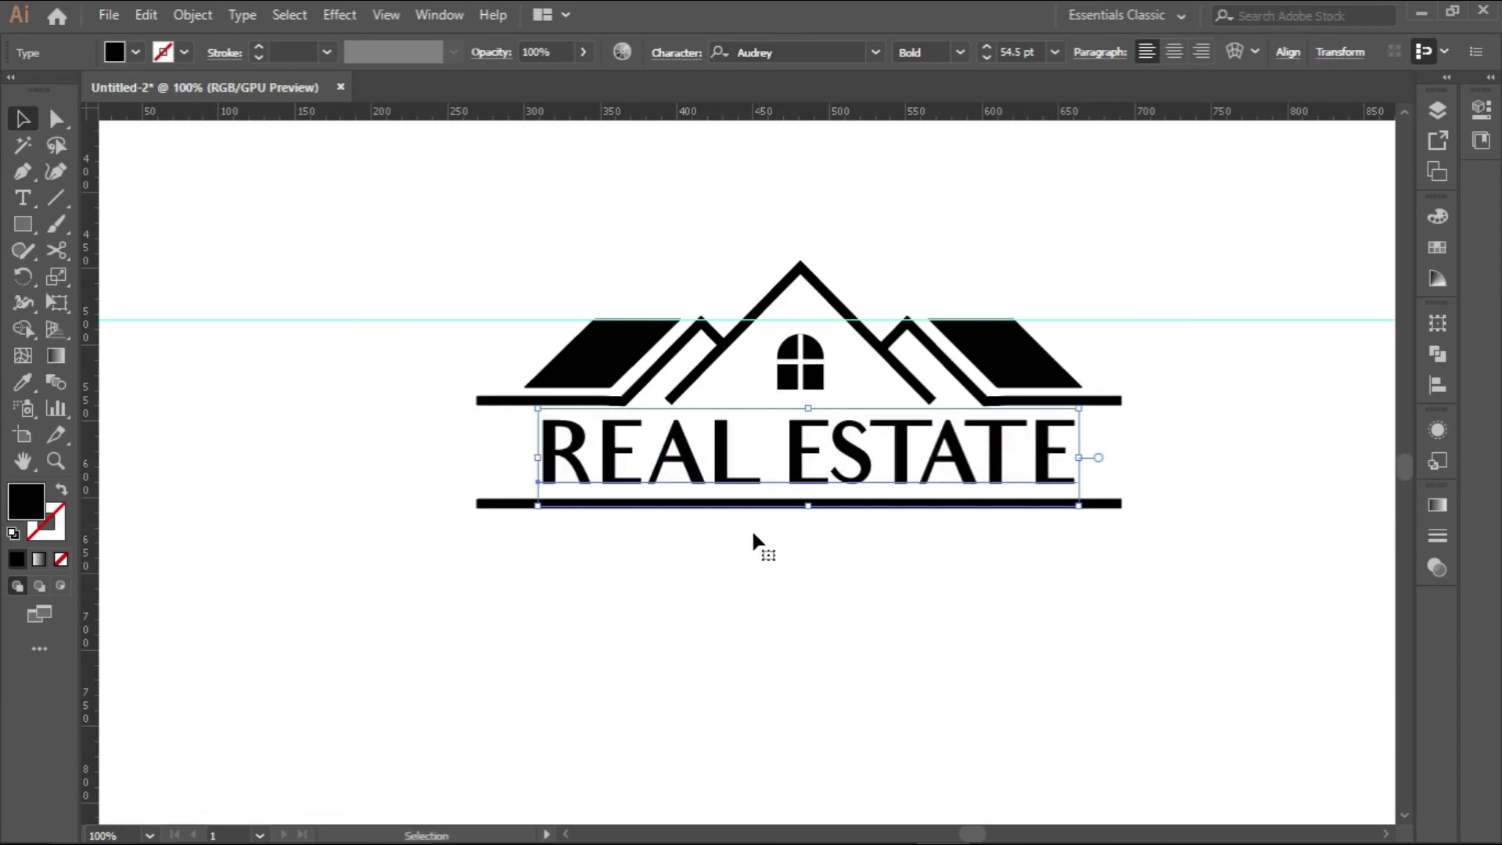
scroll(751, 539, "down", 1)
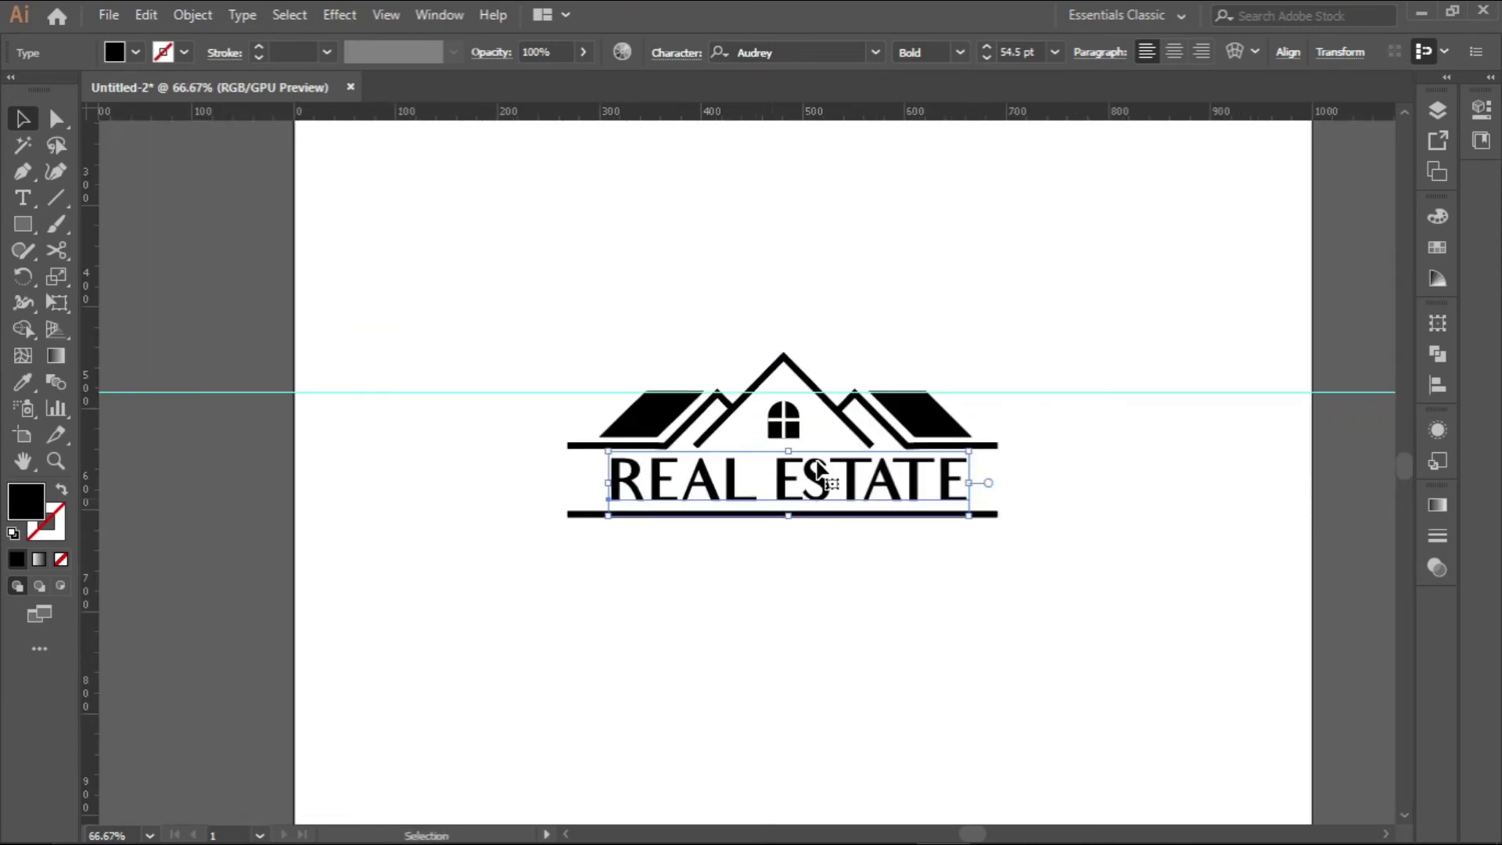
scroll(794, 517, "up", 1)
scroll(758, 546, "up", 1)
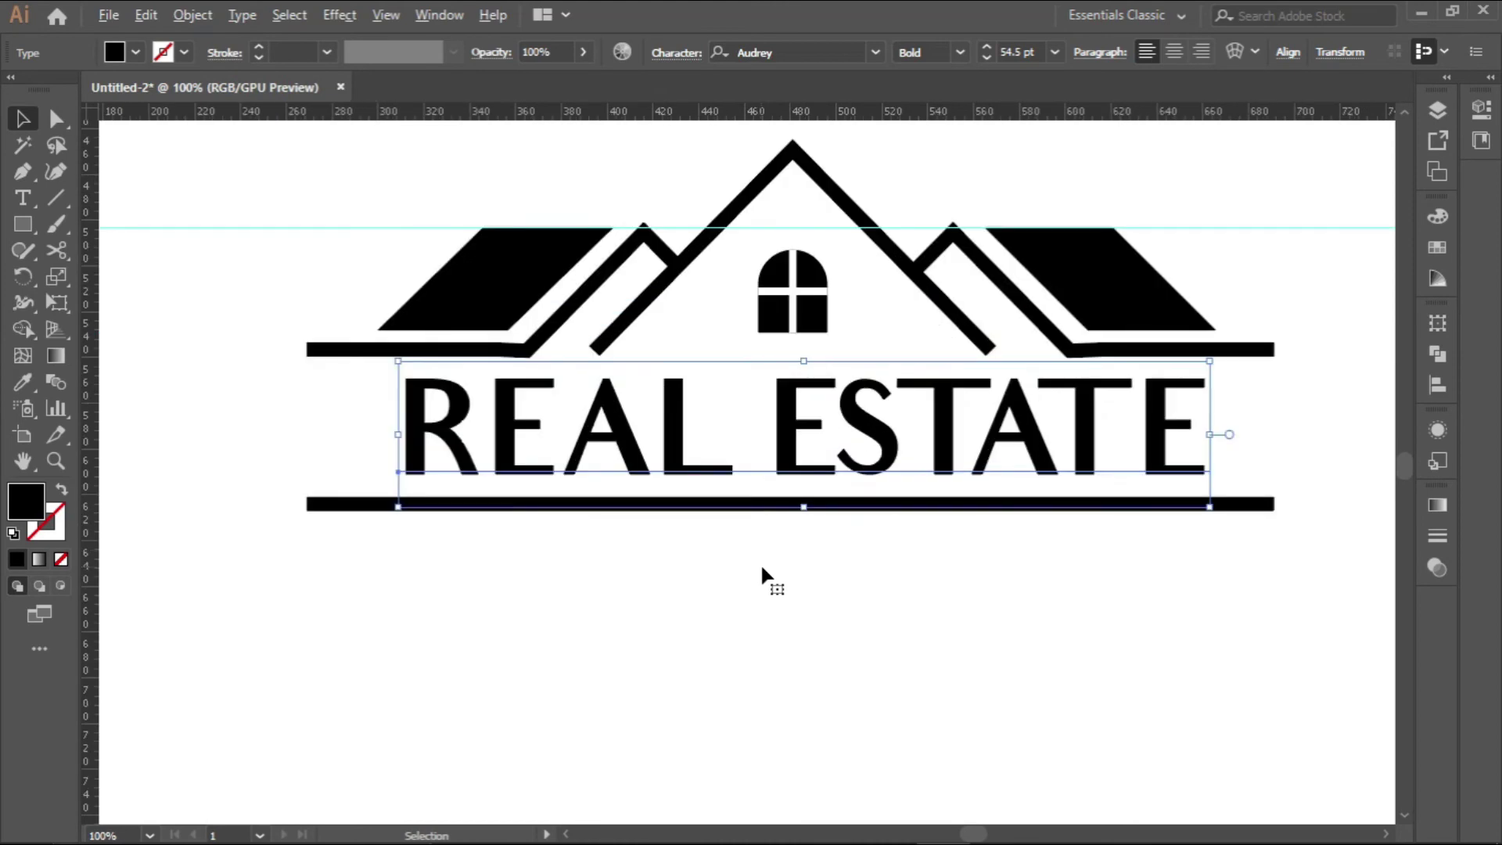
left_click(760, 562)
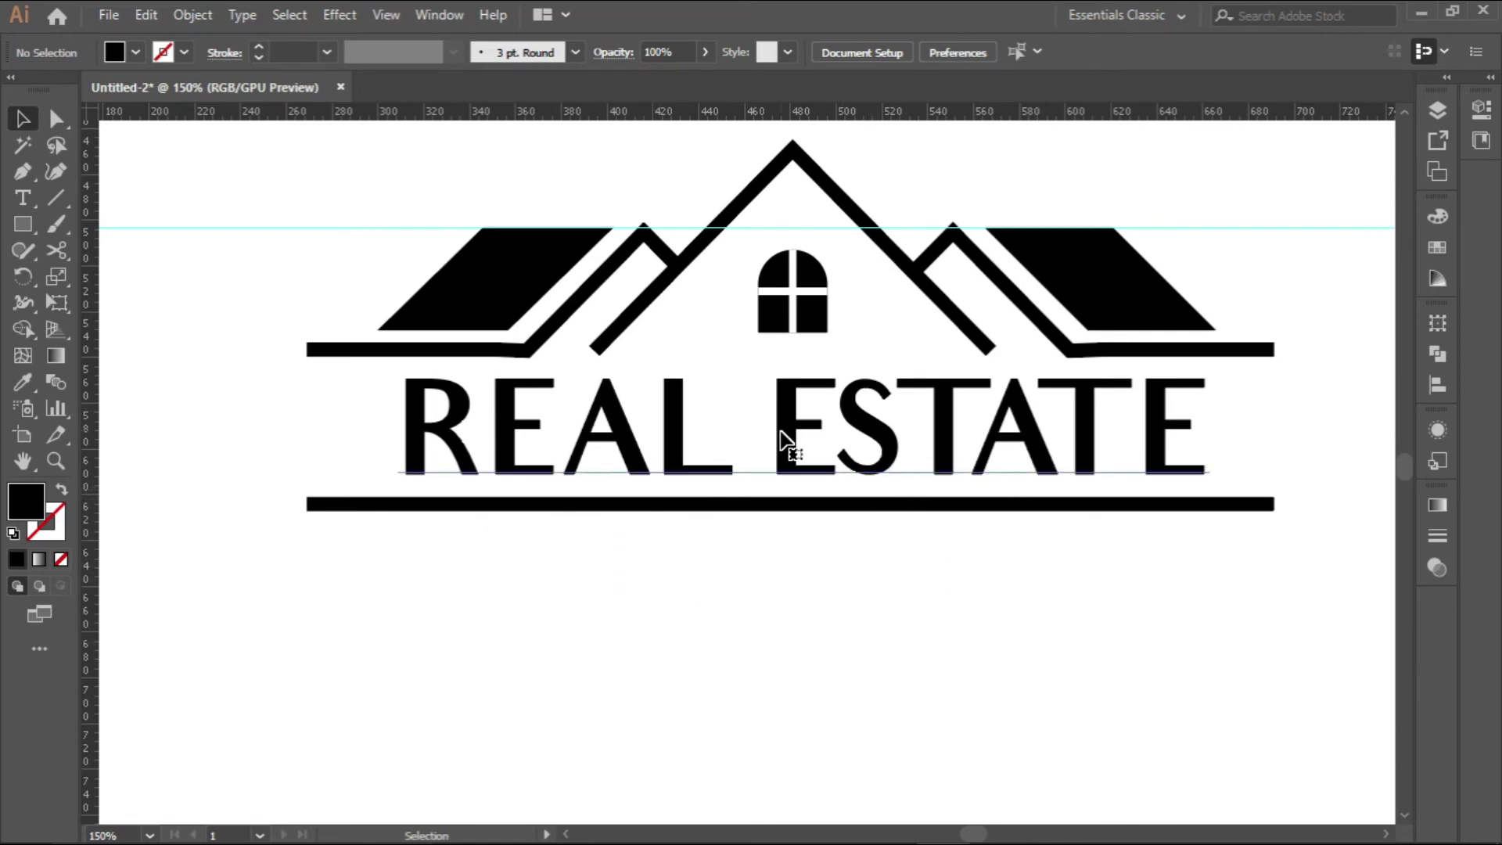
Draw a black rectangle over the lower bar's centre and narrow its left side
left_click(22, 224)
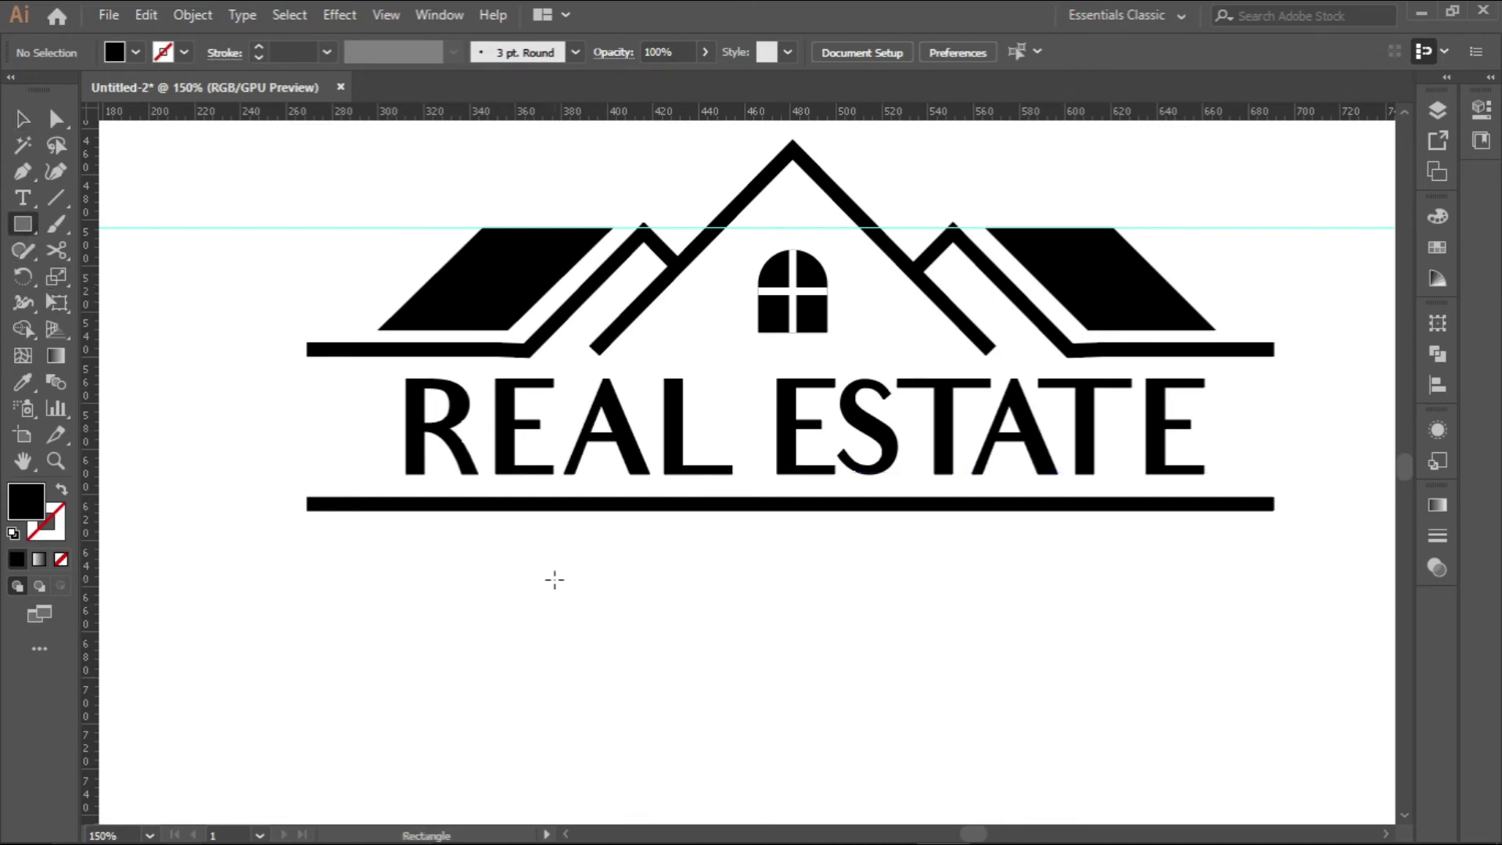
left_click_drag(662, 564, 945, 486)
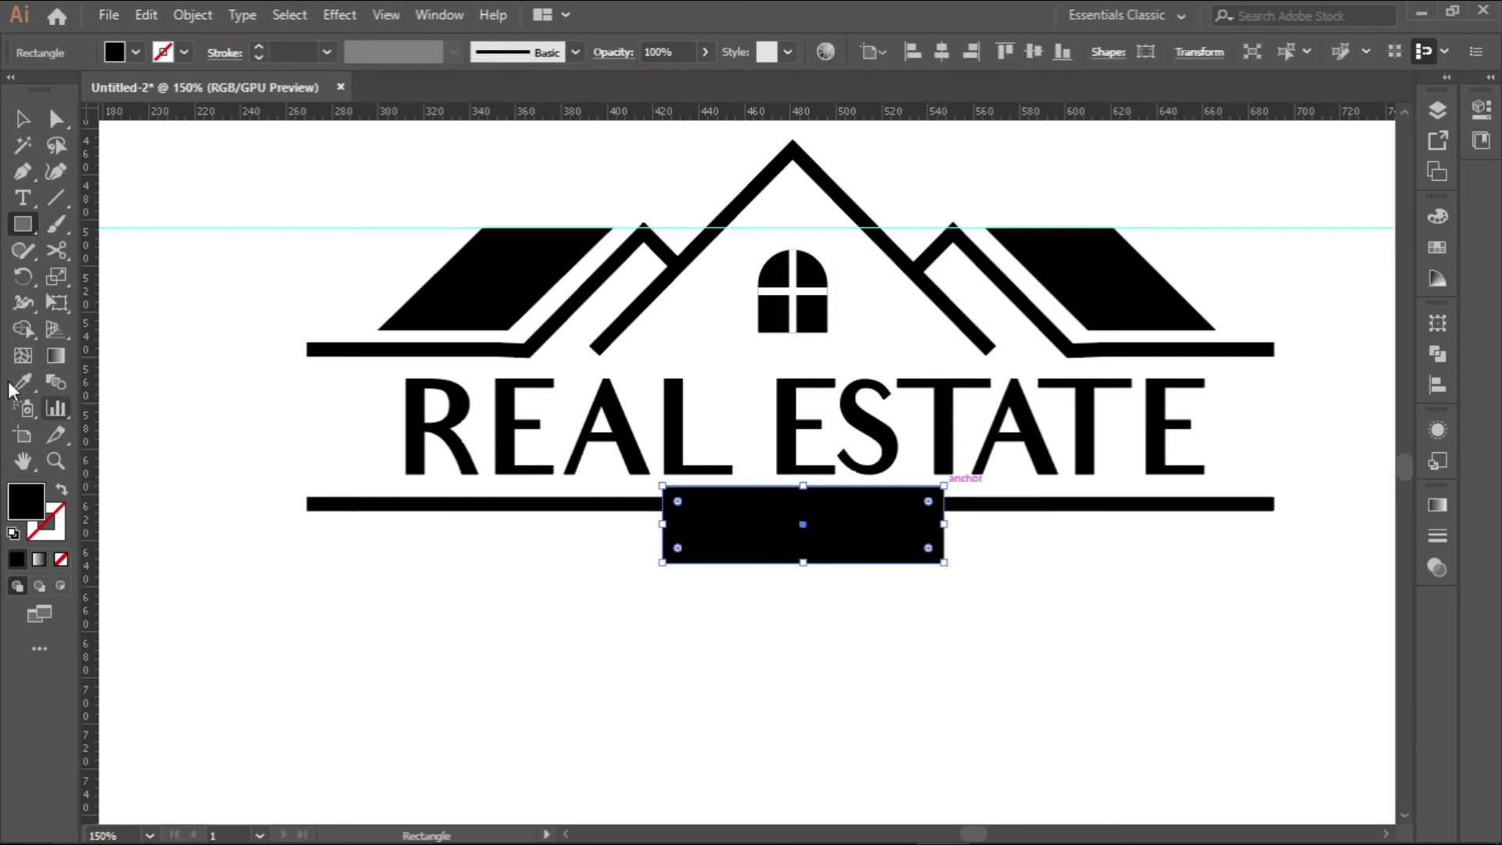
left_click(22, 118)
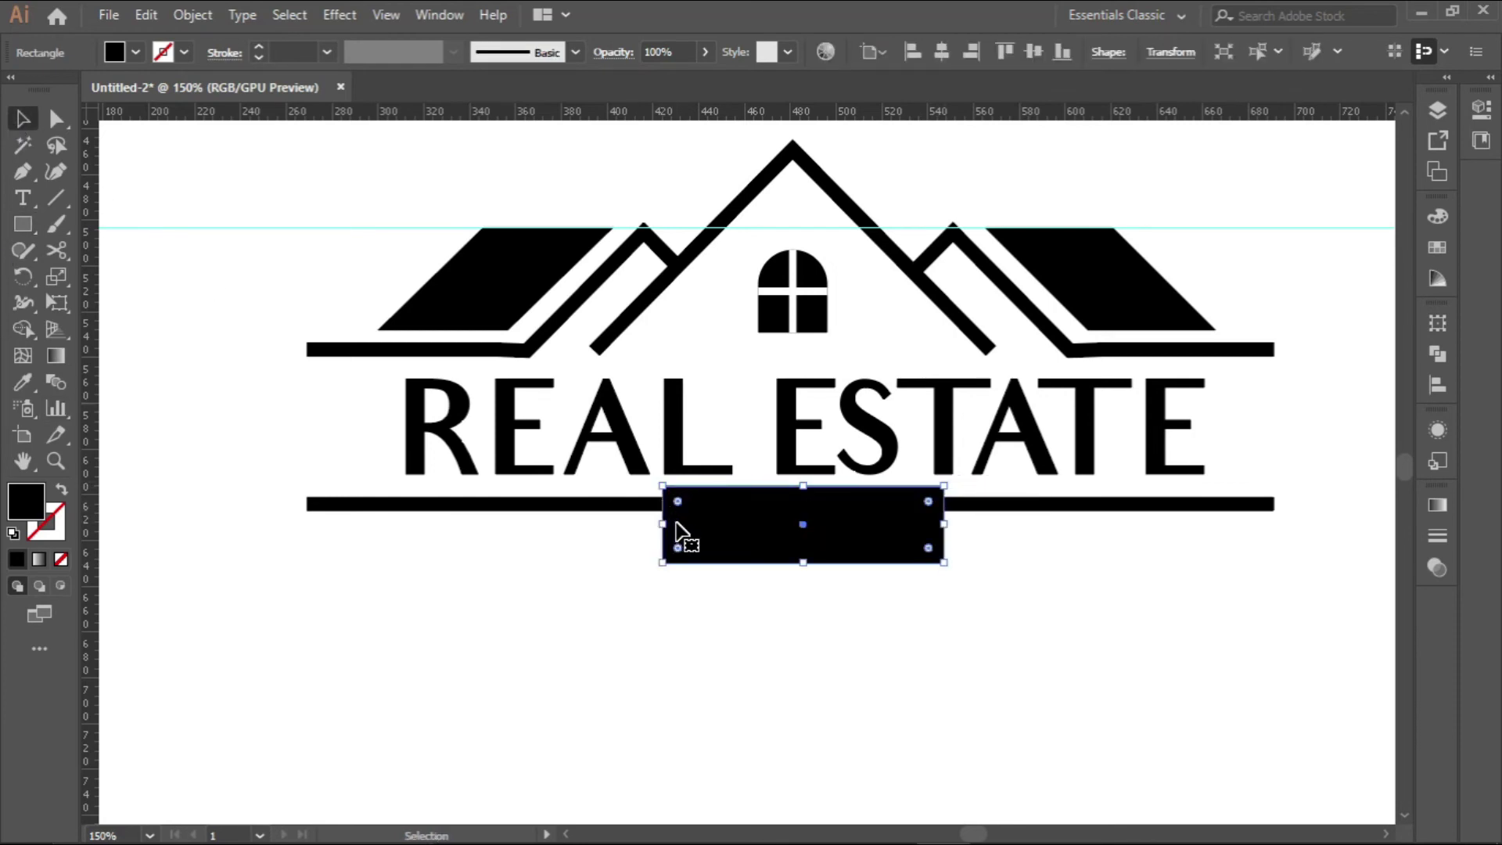
left_click_drag(661, 523, 676, 523)
Cut the rectangle's region out of the lower bar and duplicate REAL ESTATE below the bars
left_click_drag(632, 612, 732, 505)
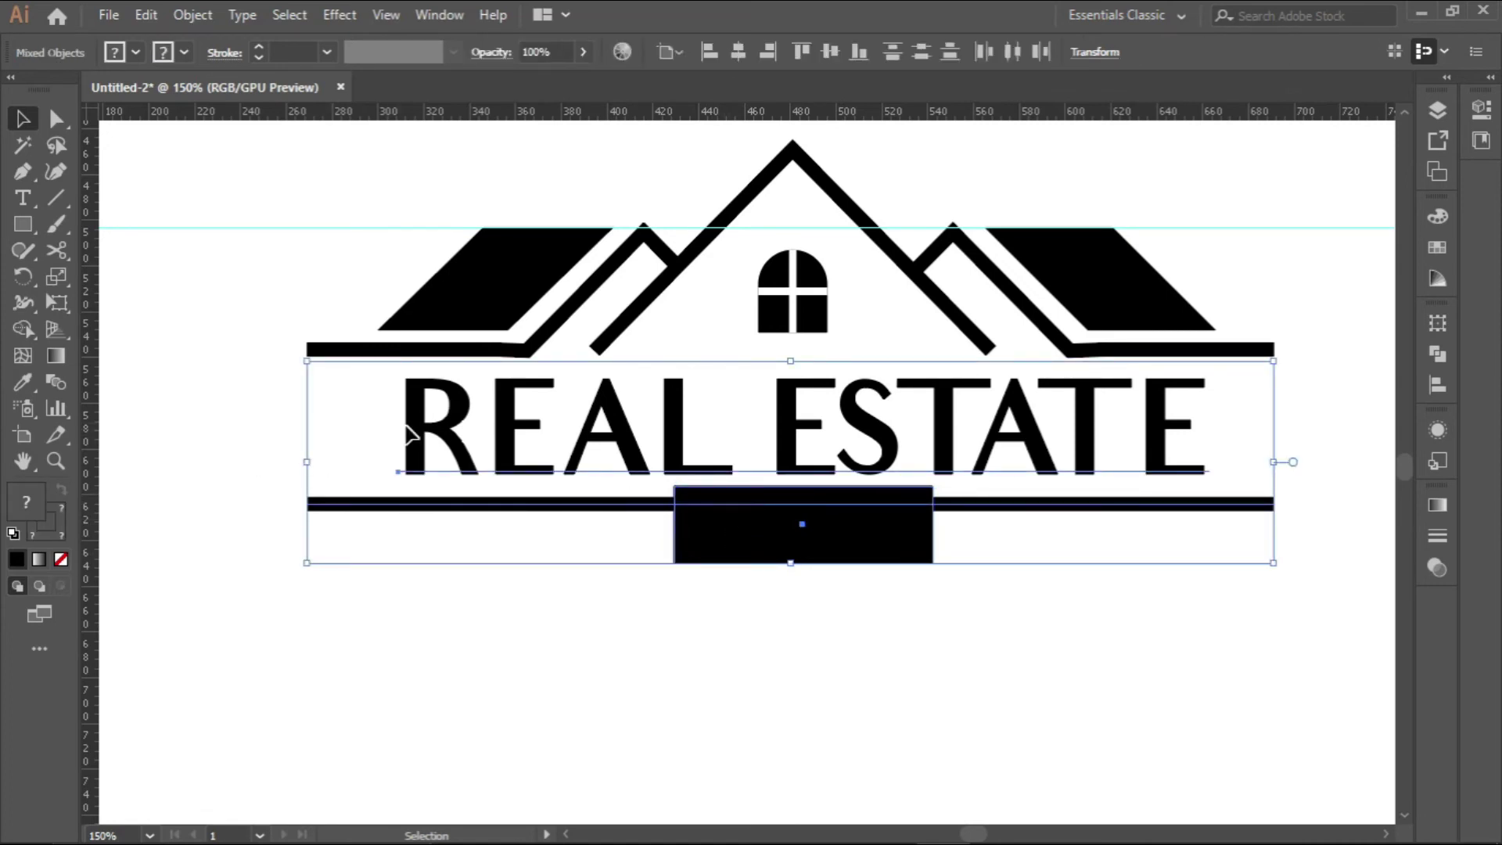
left_click(413, 434, "shift")
left_click(22, 329)
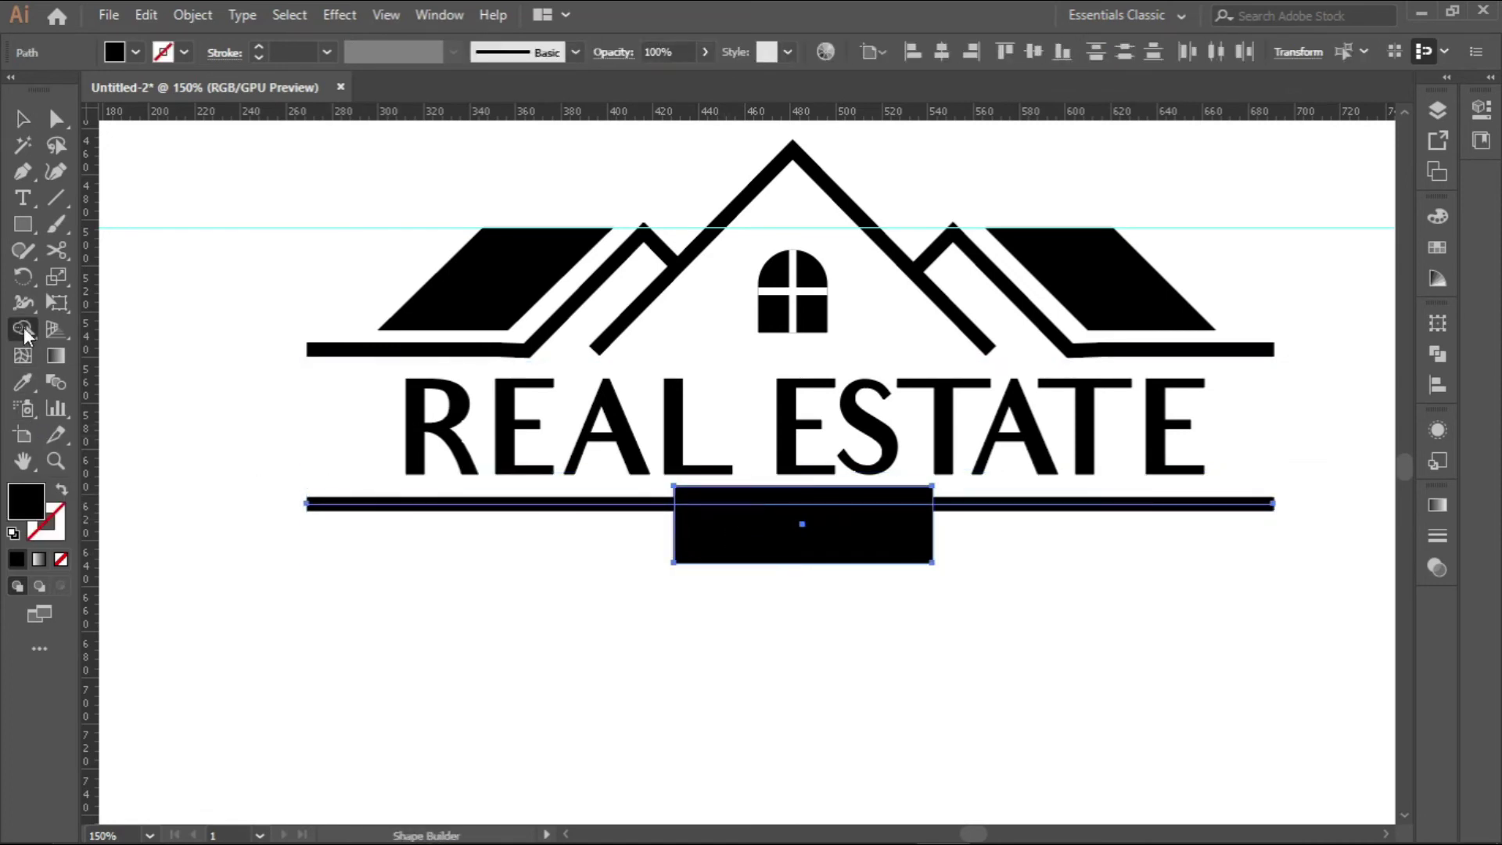
scroll(688, 532, "up", 3)
scroll(729, 470, "up", 1)
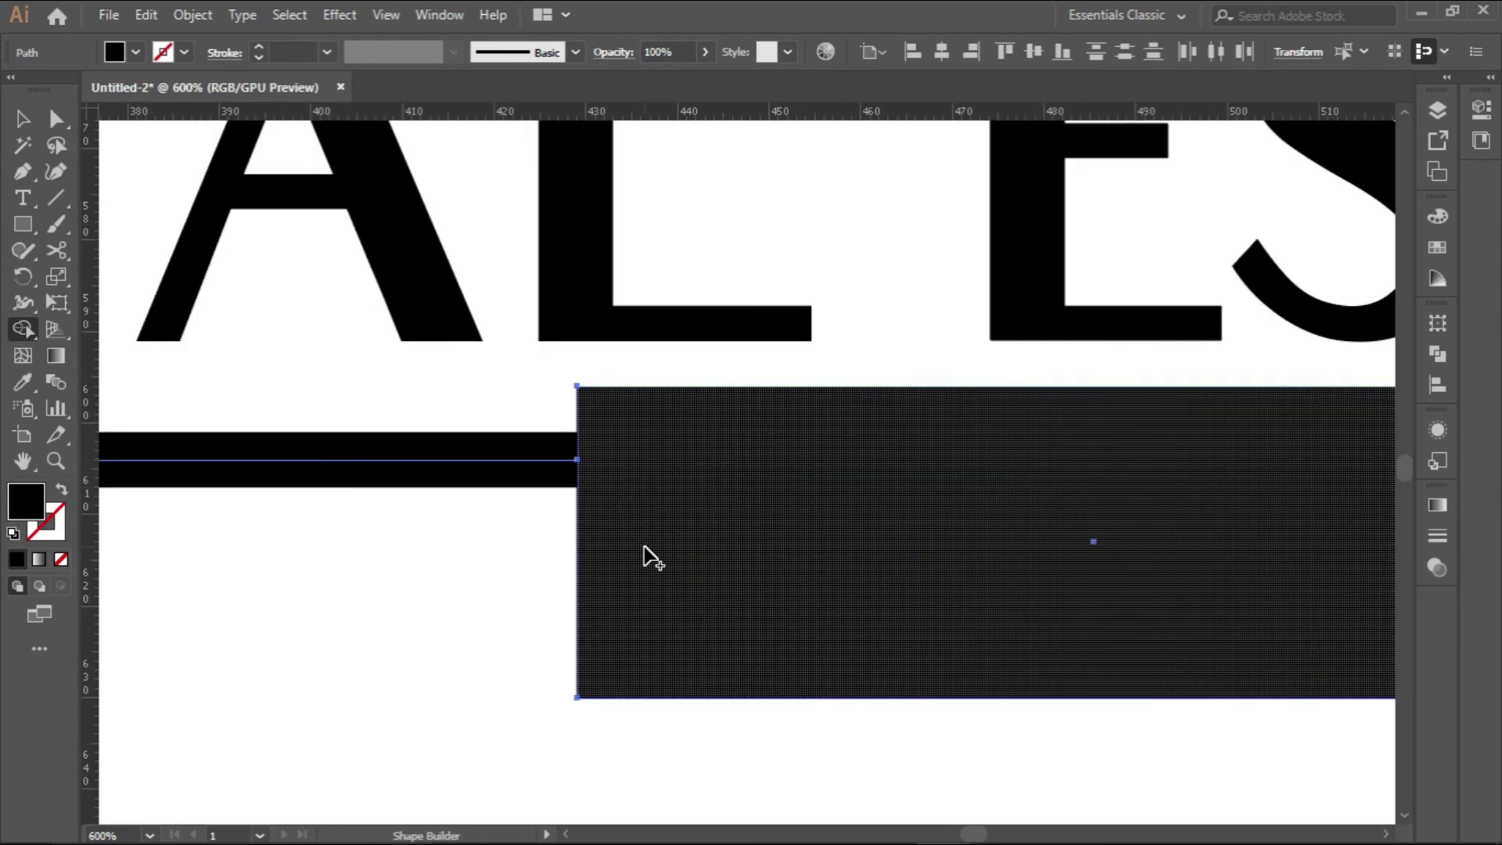
left_click(661, 563, "alt")
scroll(674, 575, "down", 3)
scroll(673, 565, "down", 2)
left_click(23, 118)
left_click_drag(748, 498, 742, 610)
Retype the duplicate title as 'LOGO' and shrink it
double_click(742, 610)
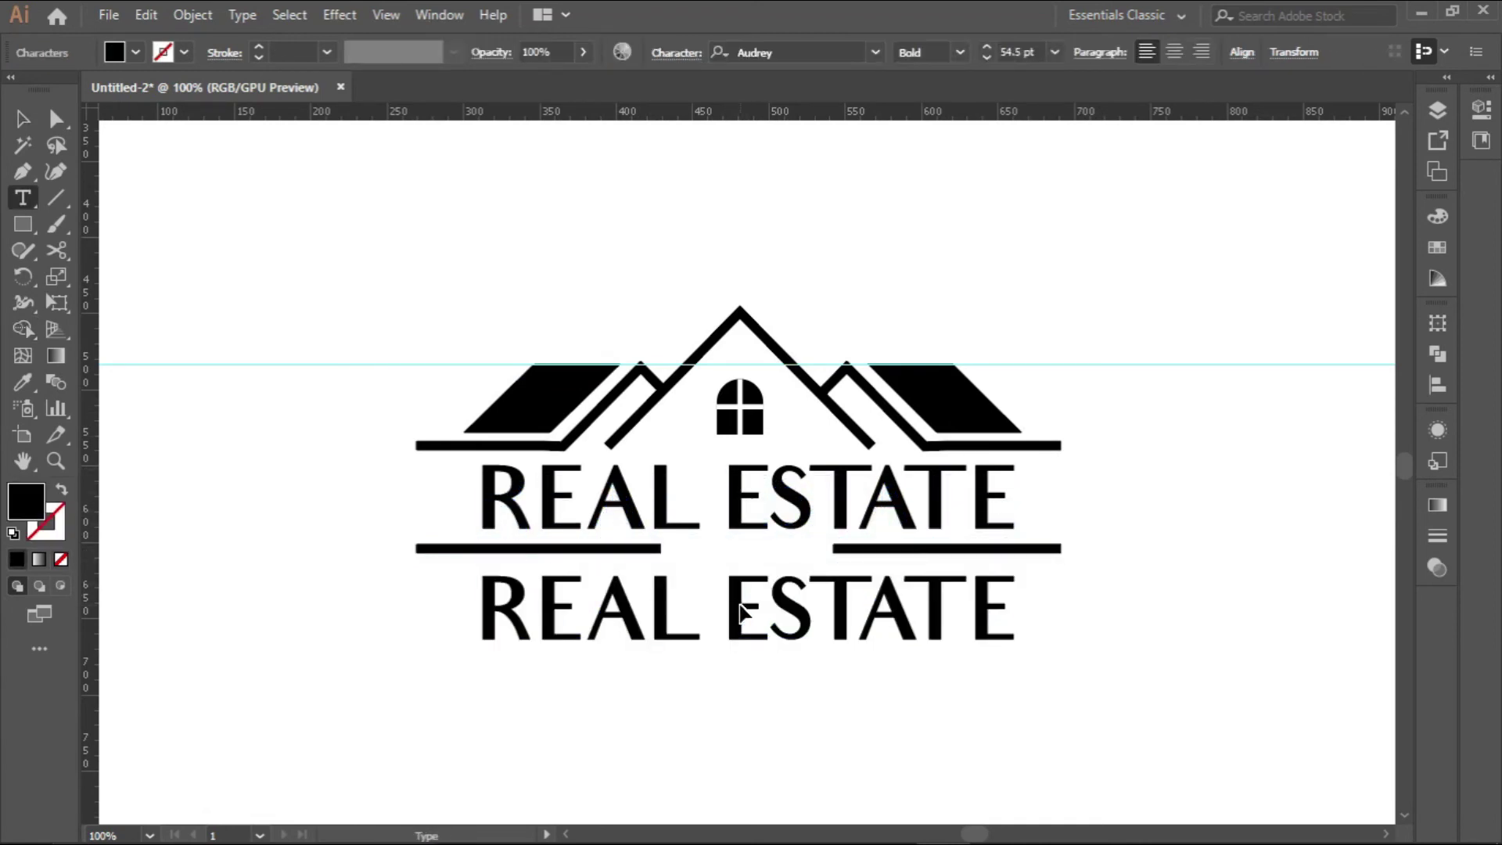
key("ctrl+a")
type("LOGO")
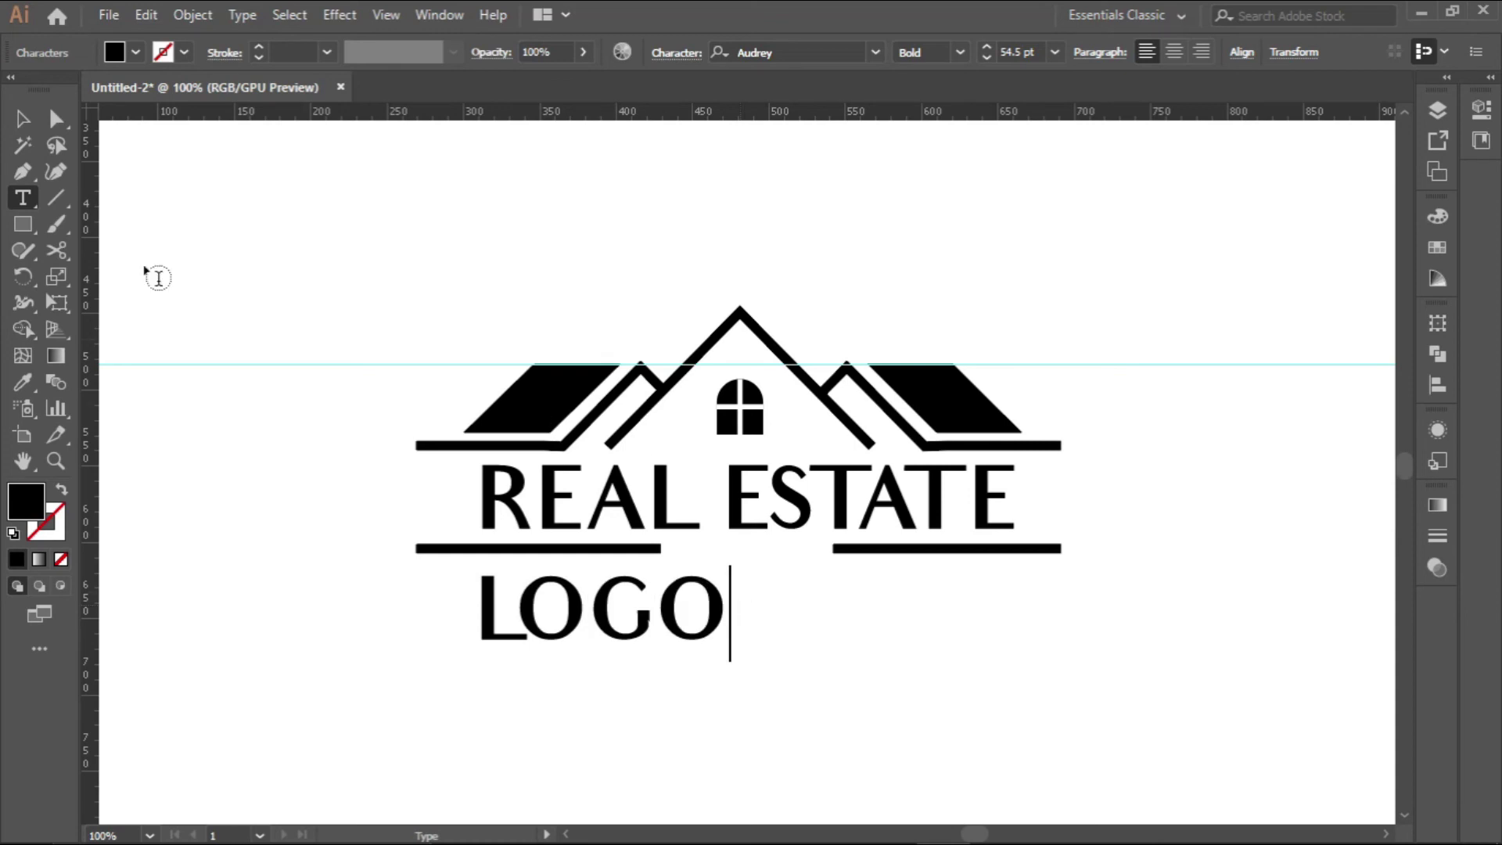
key("Escape")
left_click(29, 126)
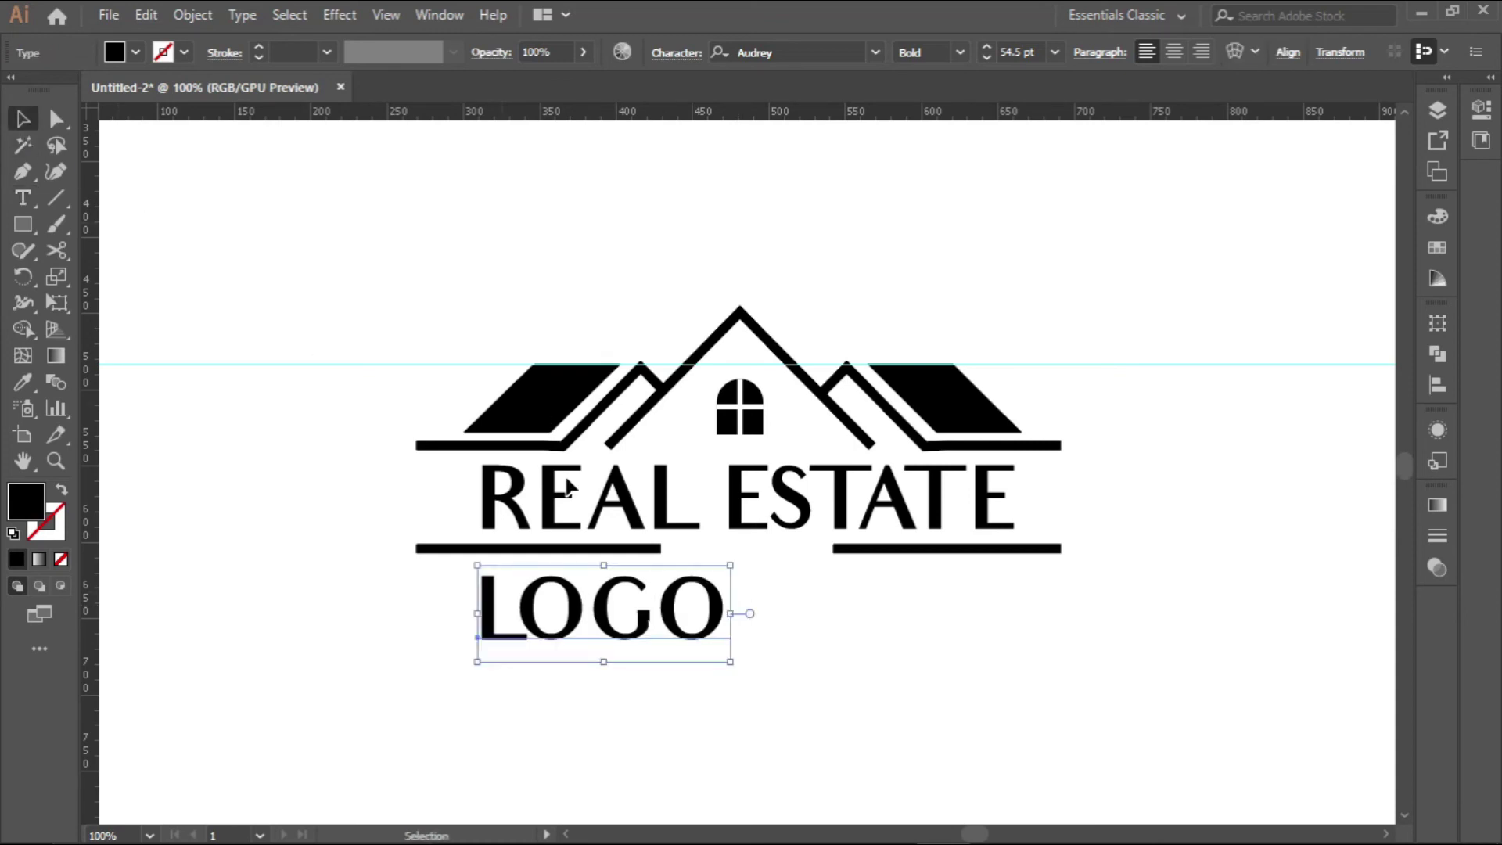
left_click_drag(732, 565, 662, 570)
Move LOGO up into the gap in the bottom bar
left_click_drag(628, 623, 768, 565)
scroll(764, 557, "up", 2)
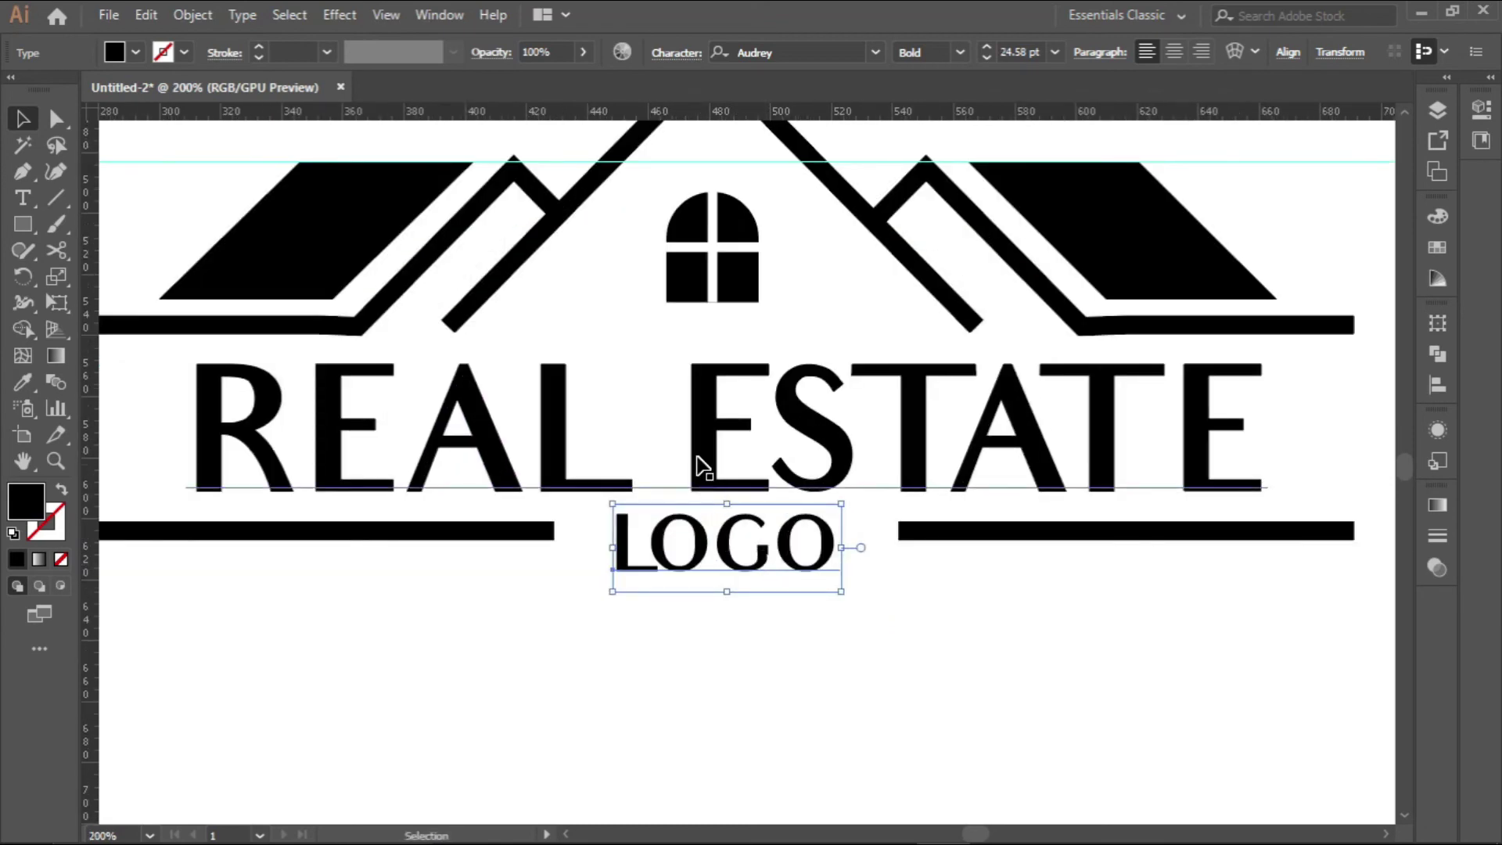
mouse_move(700, 464)
left_mouse_down()
mouse_move(697, 445)
mouse_move(728, 451)
left_mouse_up()
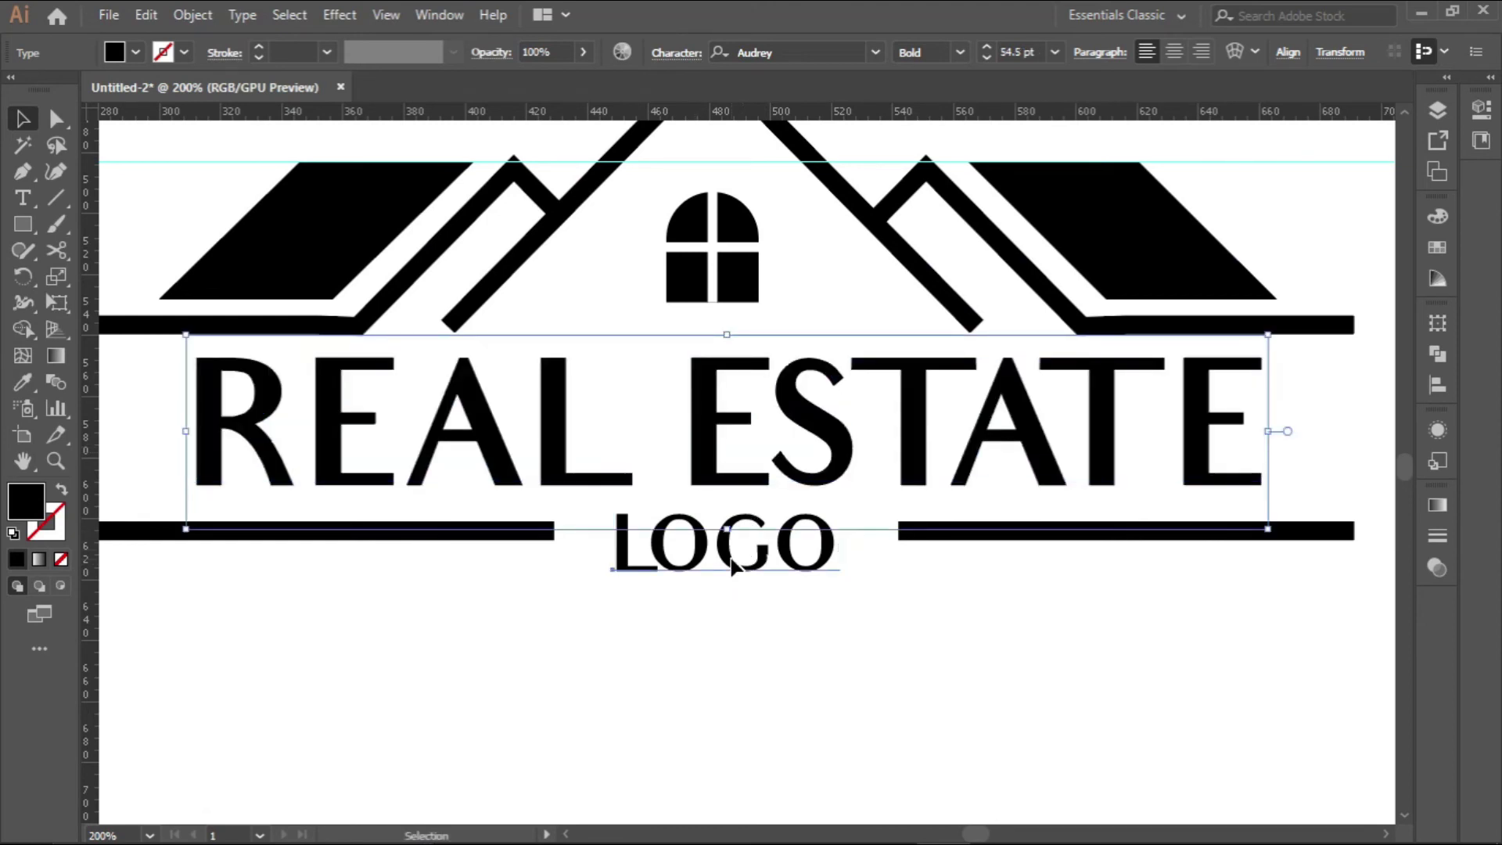
left_click_drag(730, 558, 740, 552)
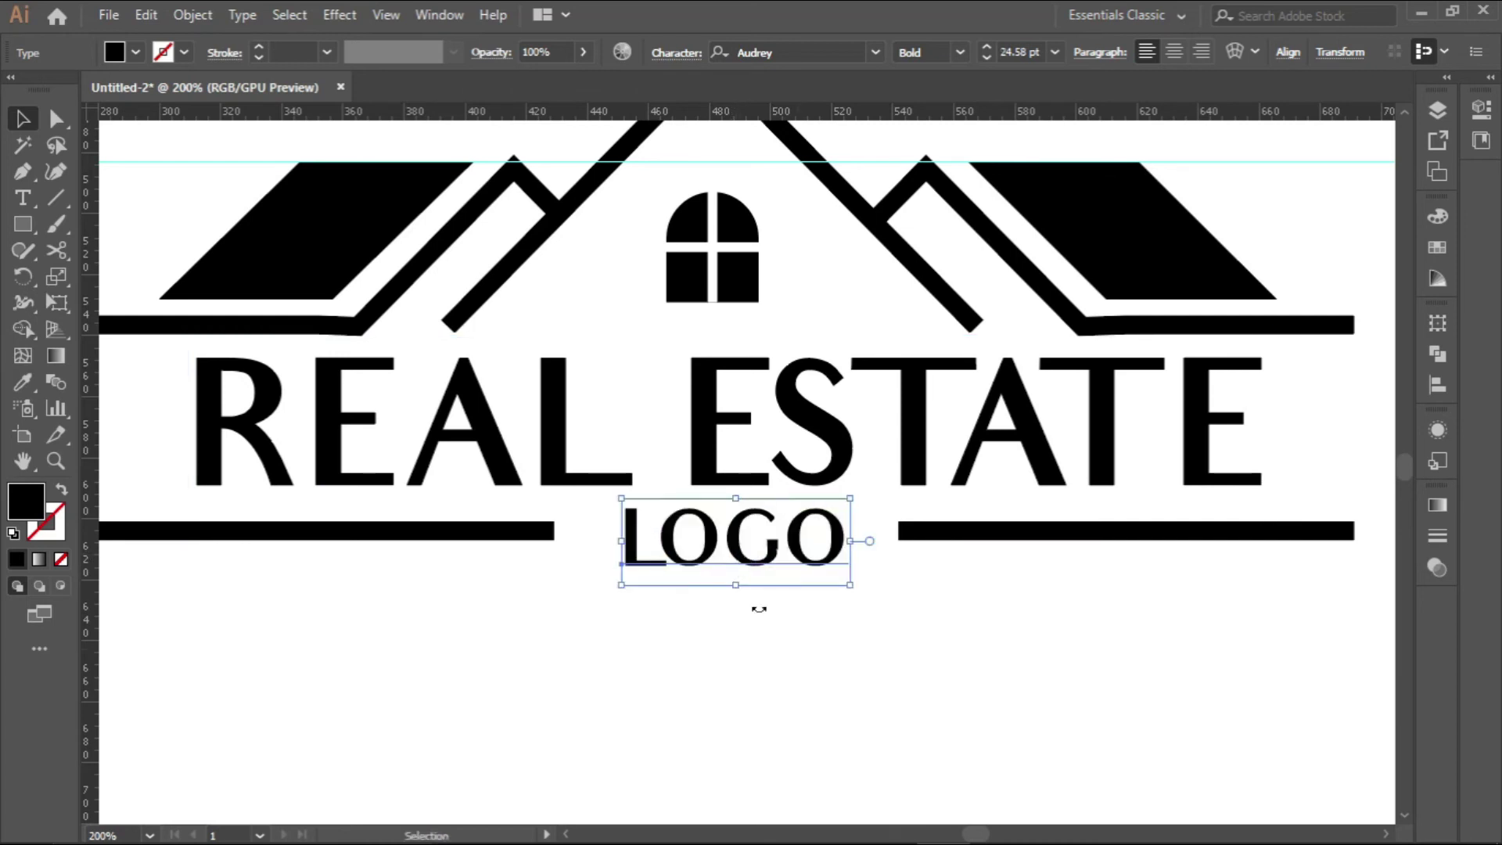
key("Left")
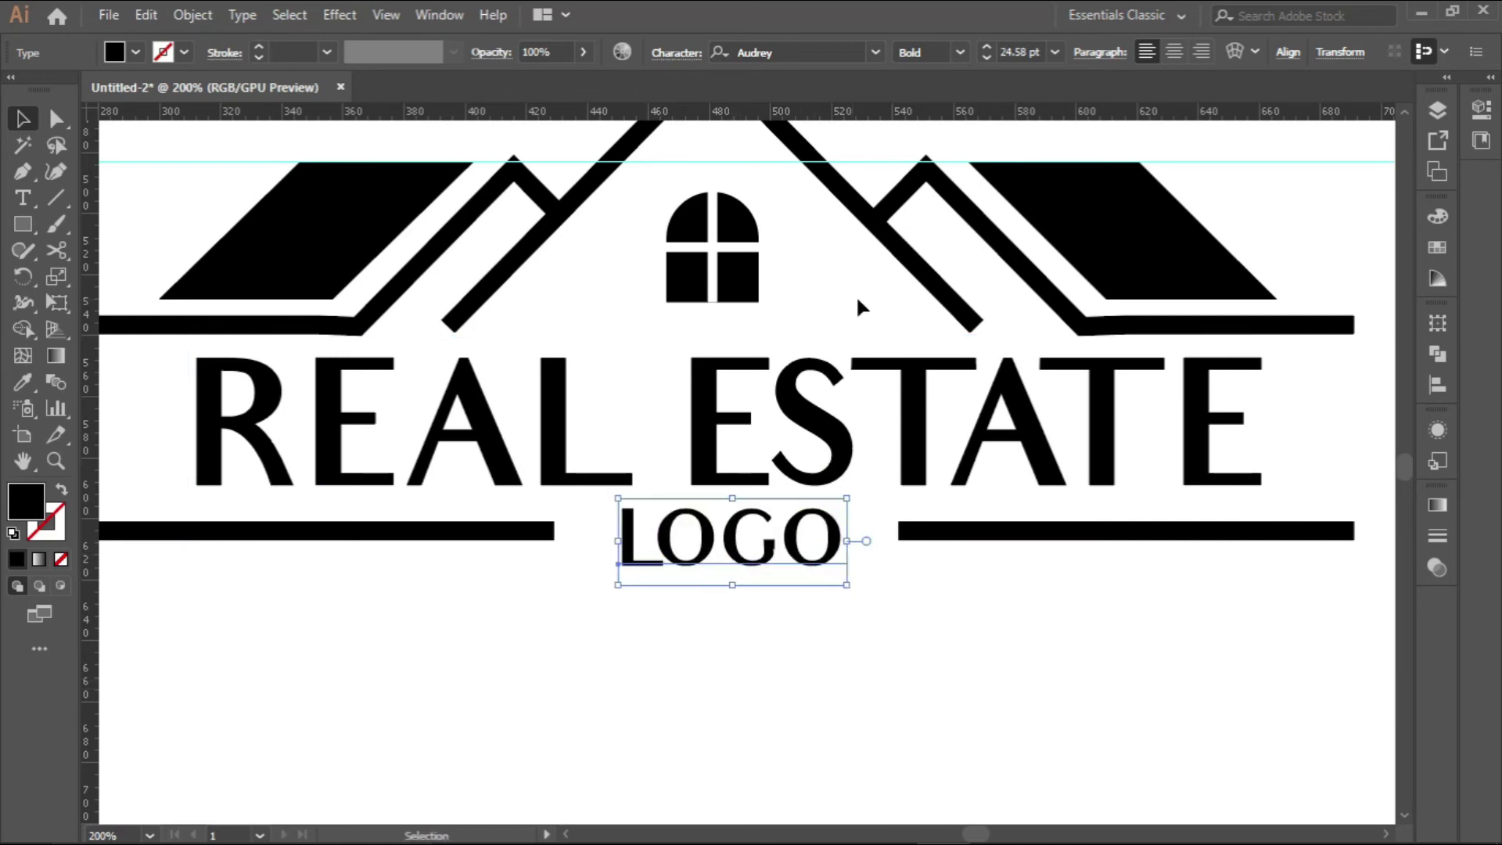
Set LOGO's font style to Regular
left_click(967, 54)
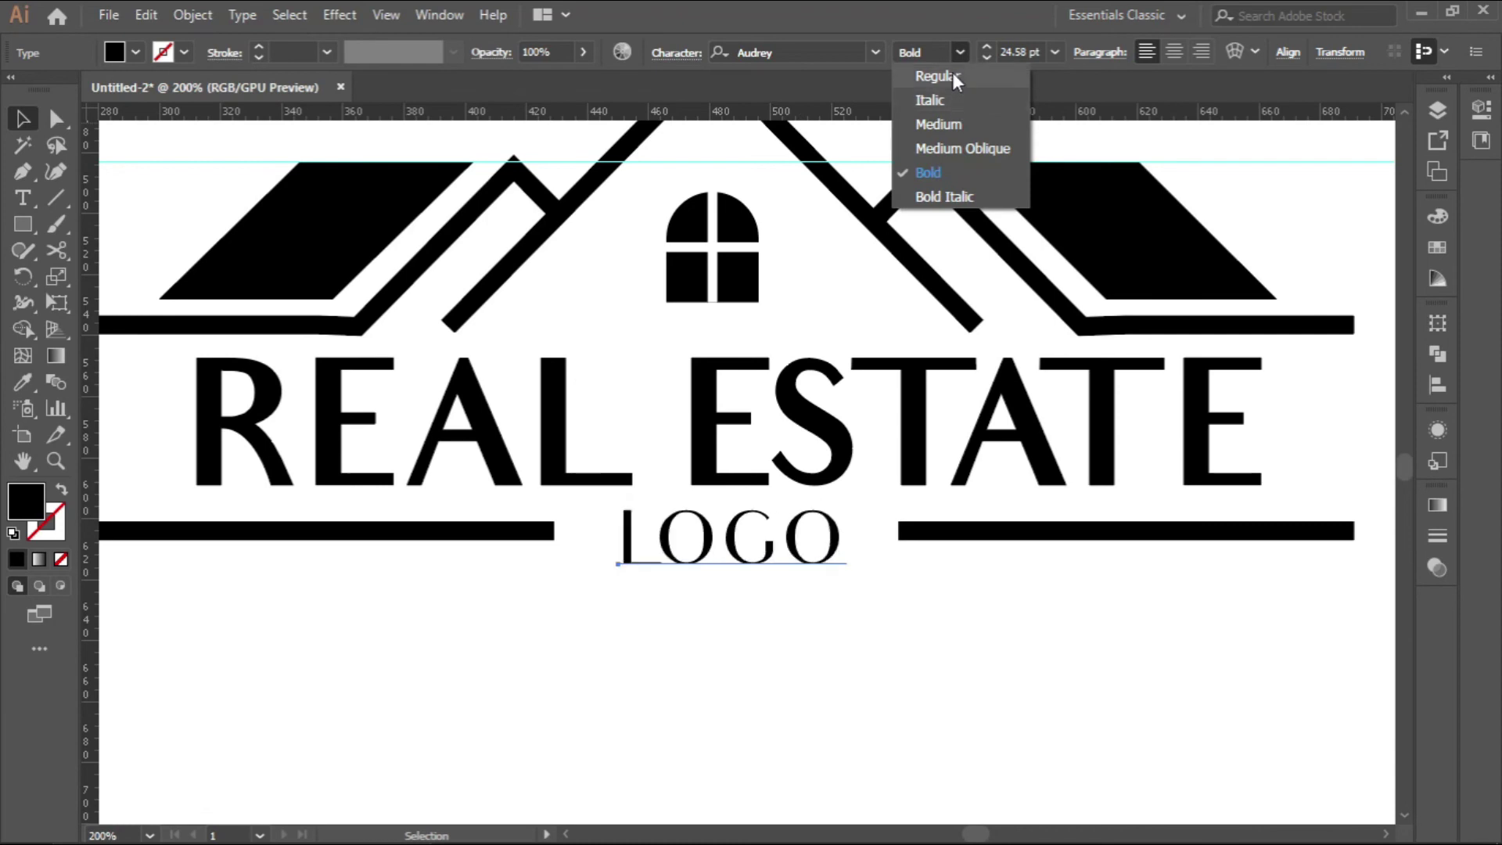
left_click(928, 117)
left_click(622, 684)
scroll(624, 685, "down", 3)
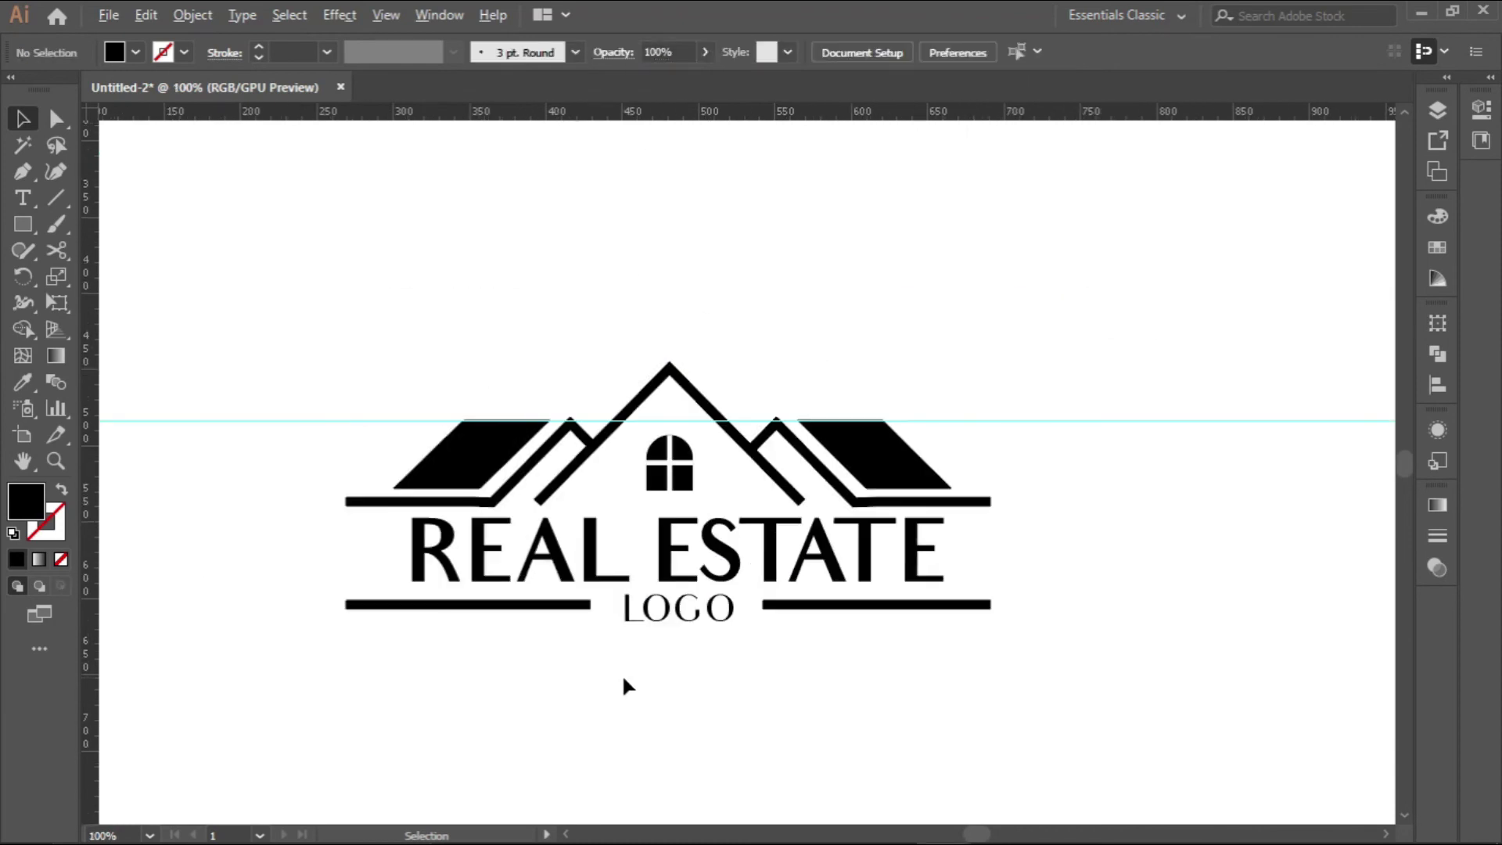
scroll(677, 595, "up", 2)
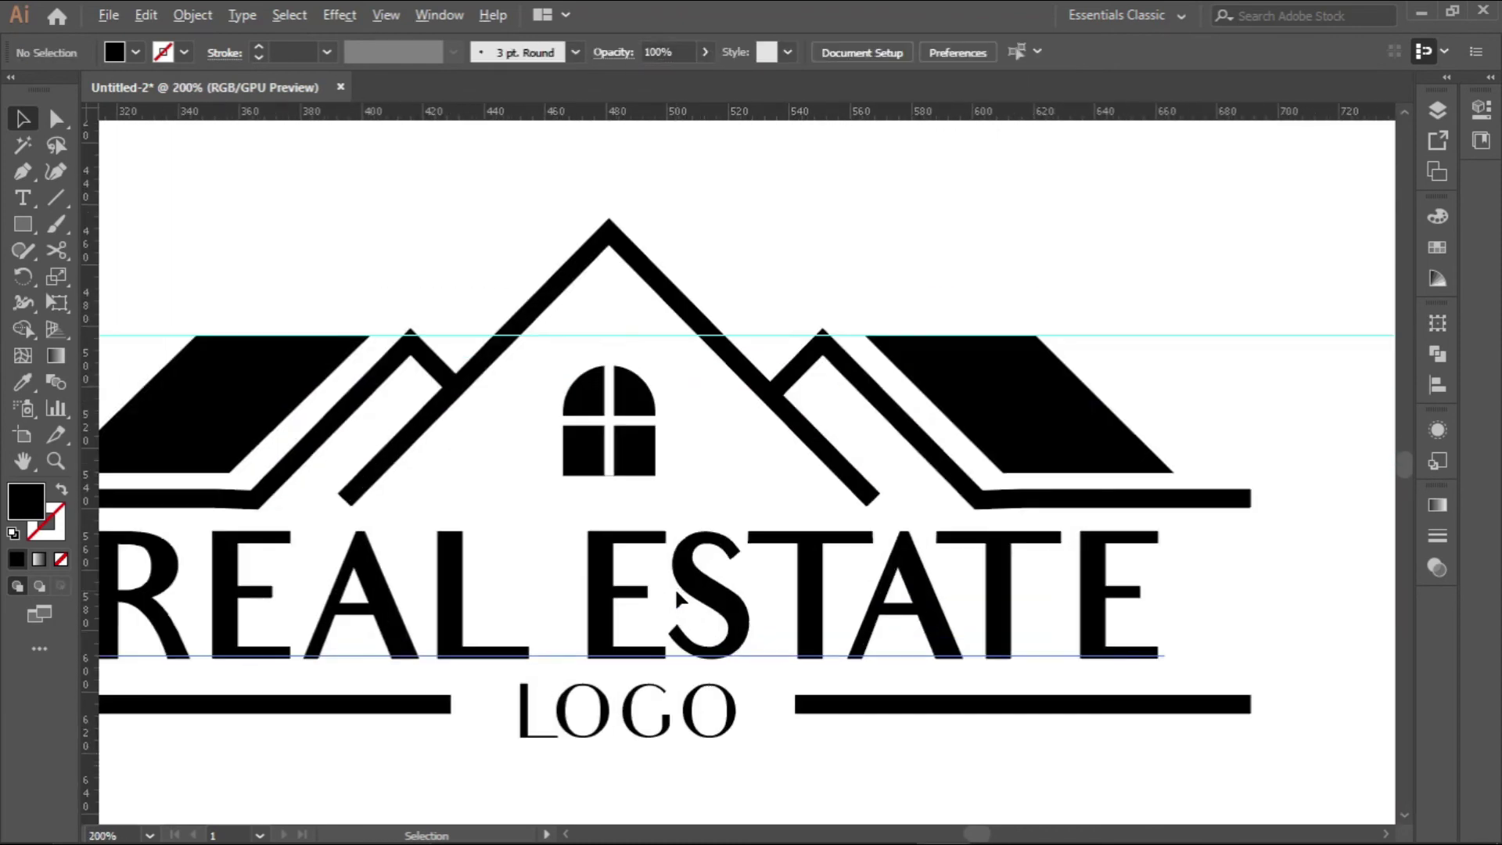
Reduce REAL ESTATE's font size to 54 pt
left_click(677, 597)
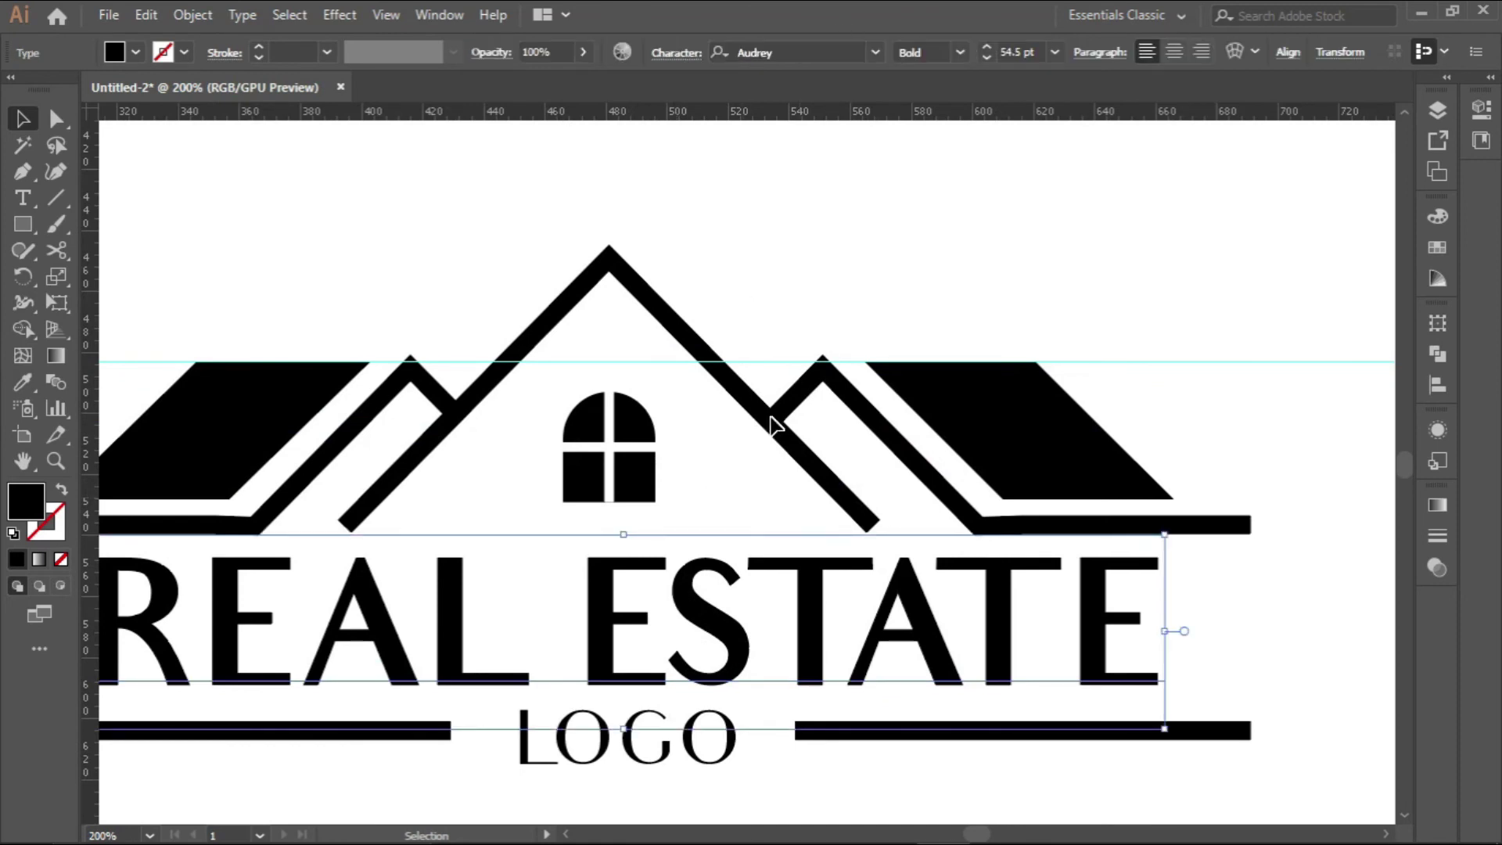
scroll(742, 618, "down", 2)
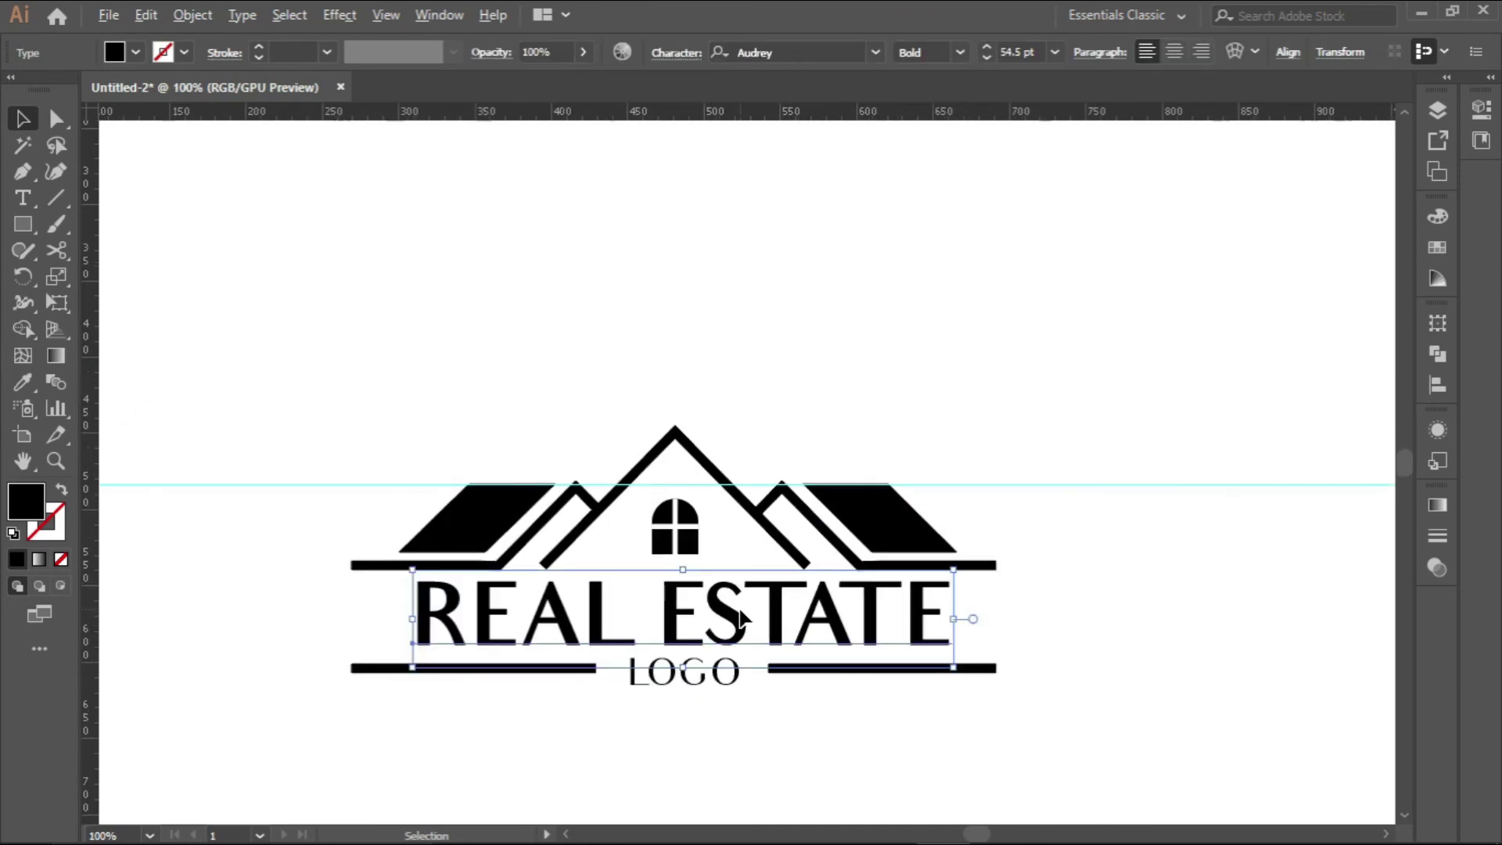
left_click(986, 59)
left_click(987, 313)
scroll(678, 684, "up", 2)
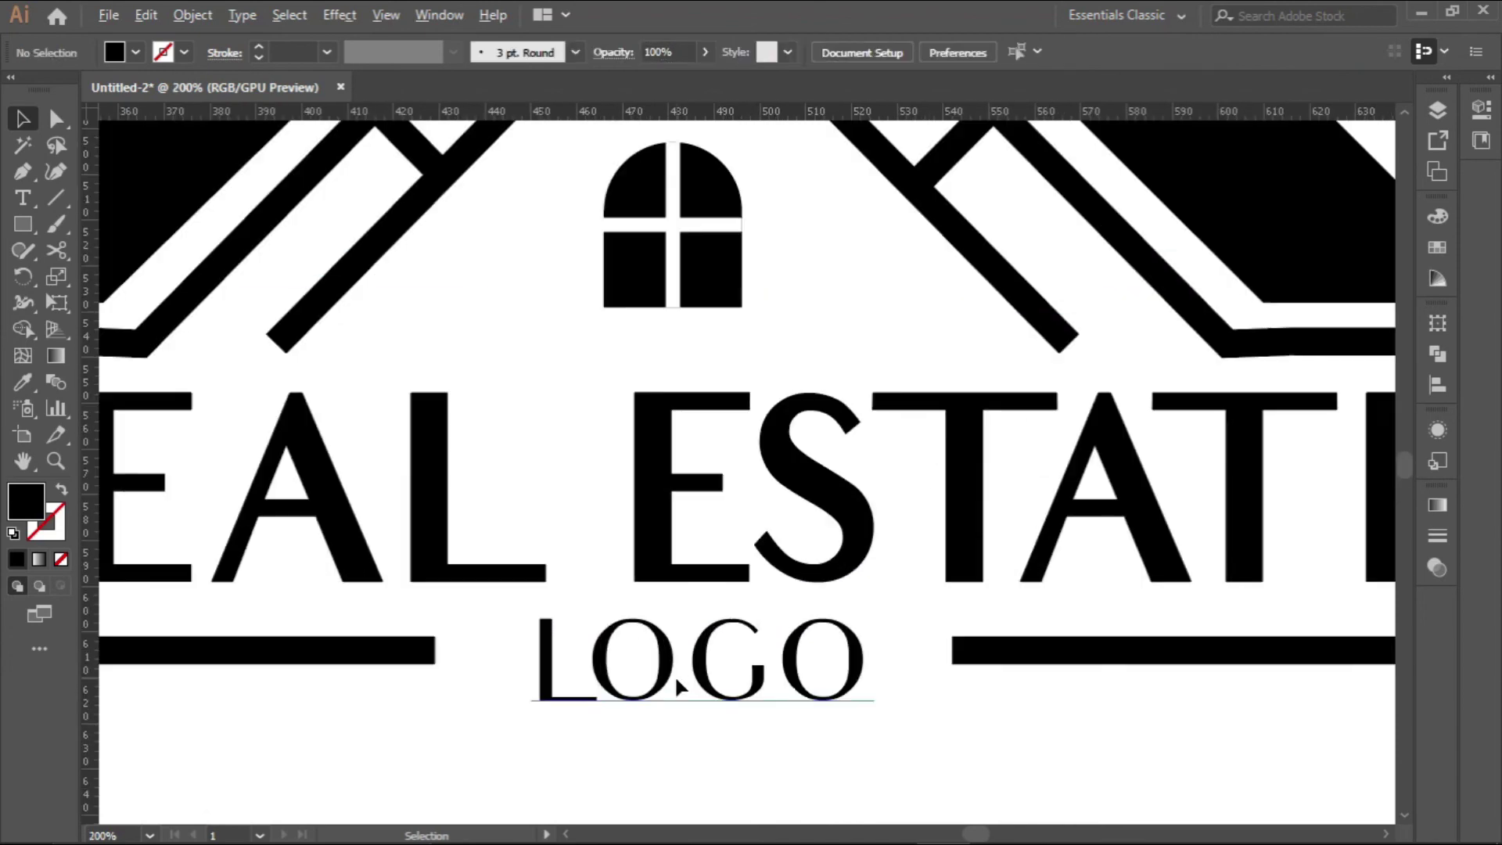
Move LOGO up slightly within the gap
left_click(671, 675)
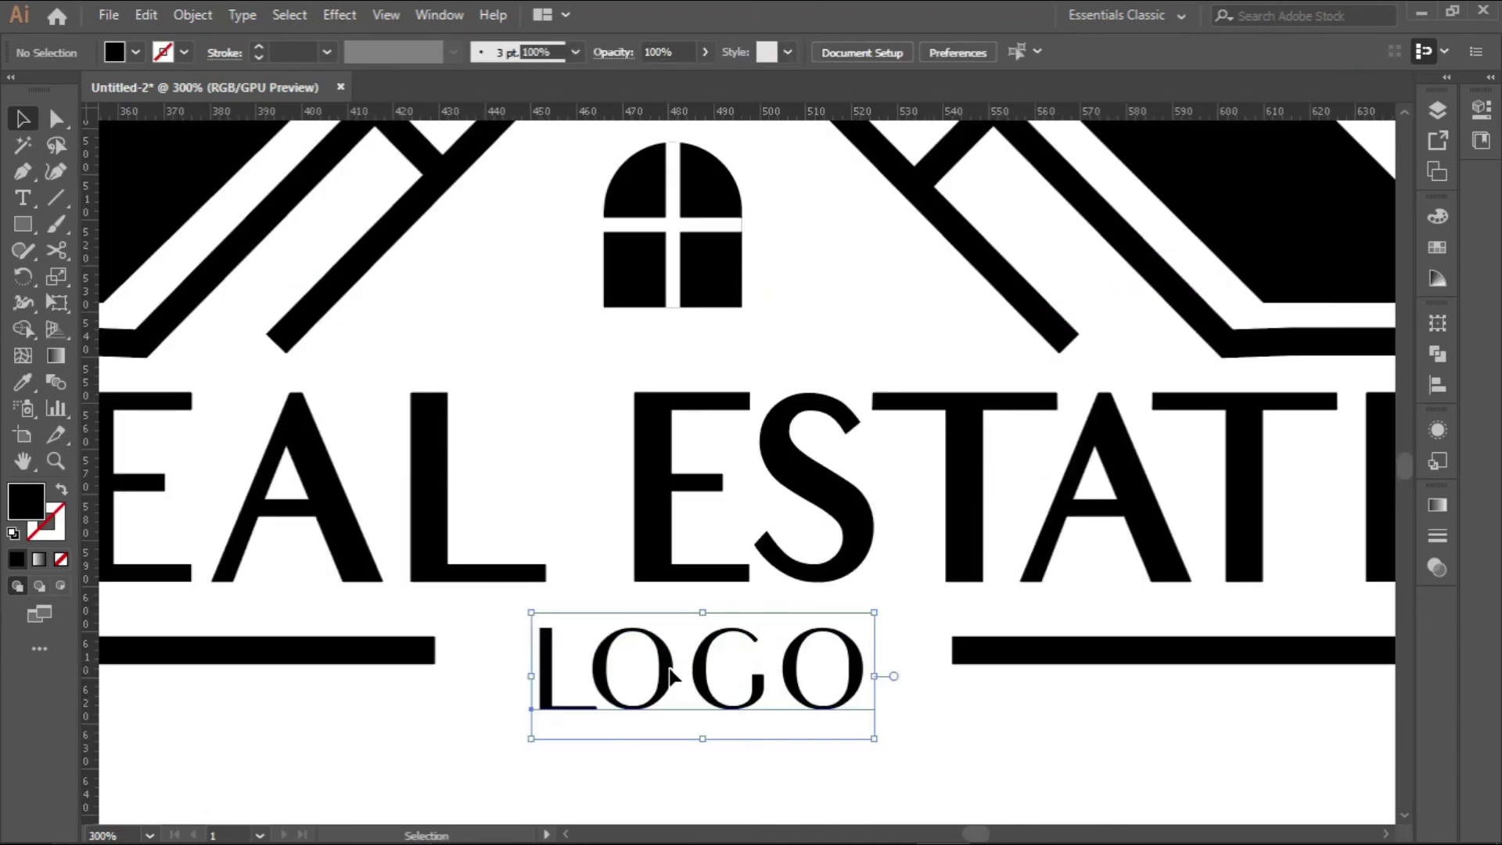
scroll(672, 674, "down", 2)
left_click(693, 731)
scroll(694, 729, "down", 2)
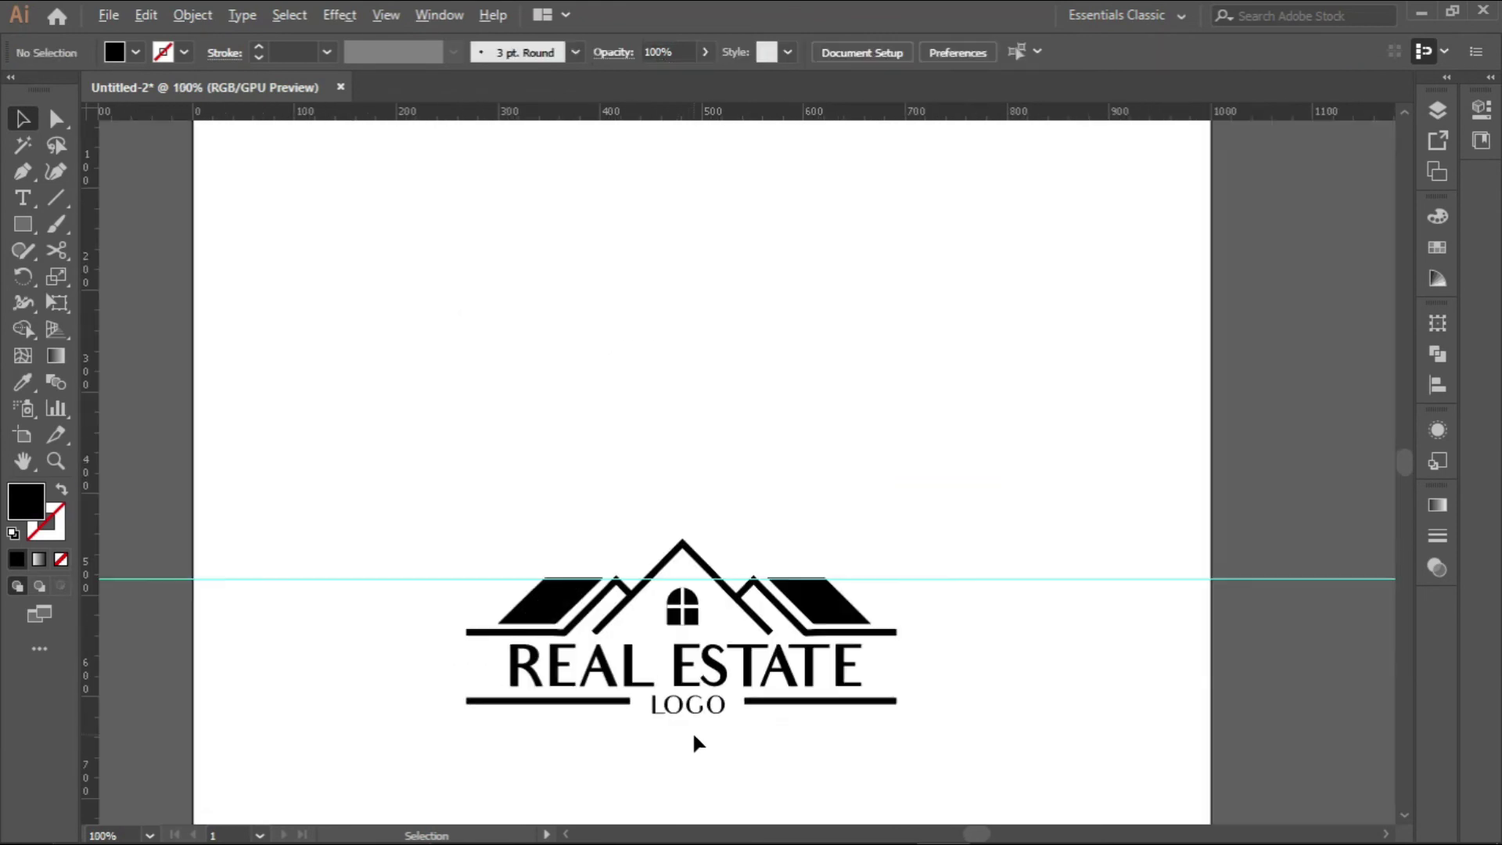
scroll(687, 740, "up", 1)
scroll(758, 565, "up", 3)
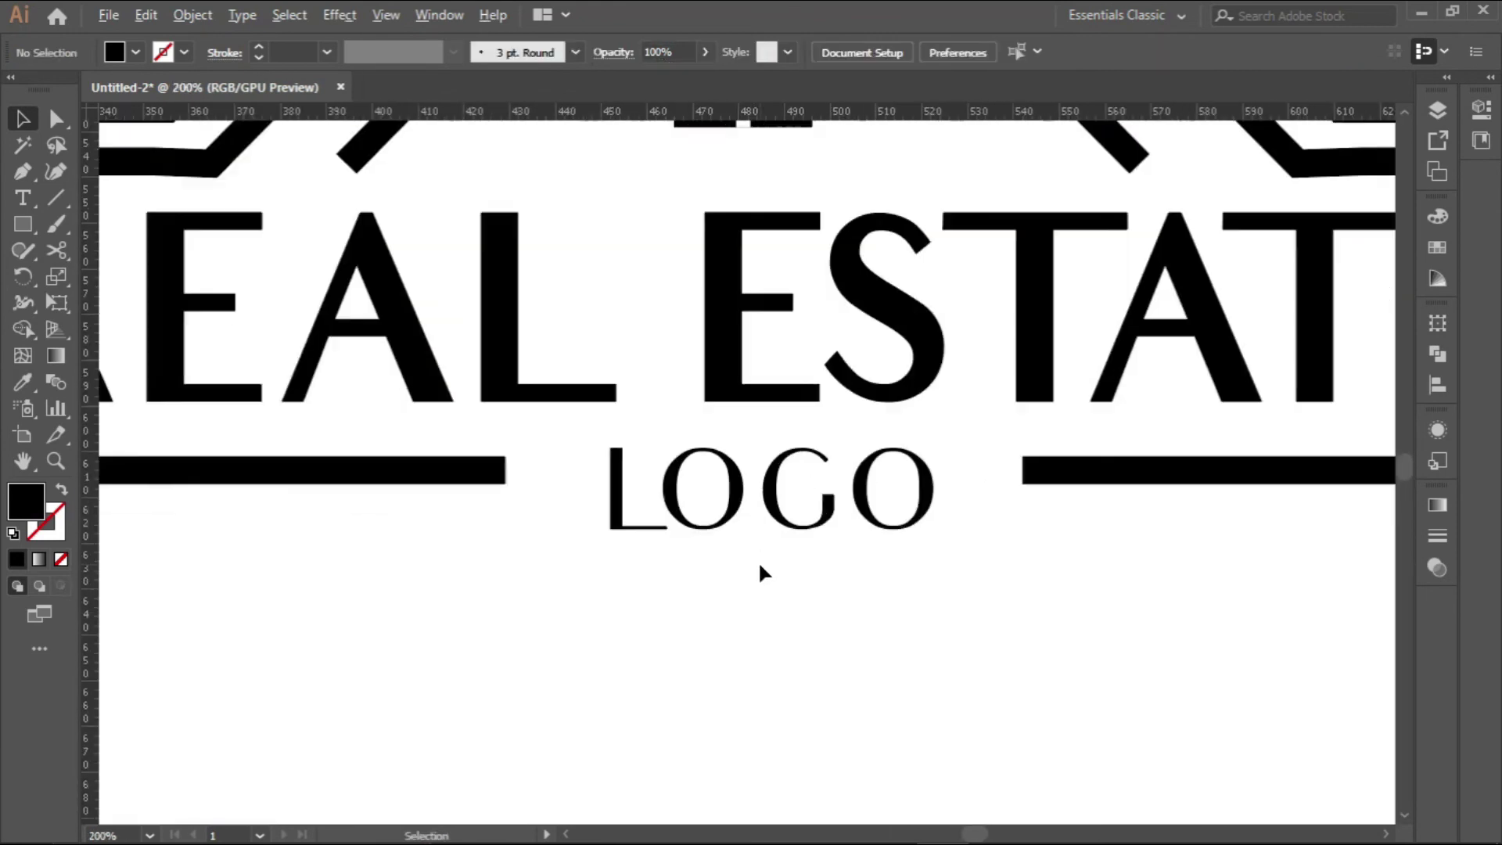
left_click_drag(731, 490, 731, 472)
Reduce REAL ESTATE to 53 pt and bring the whole logo into view
left_click(720, 383, "shift")
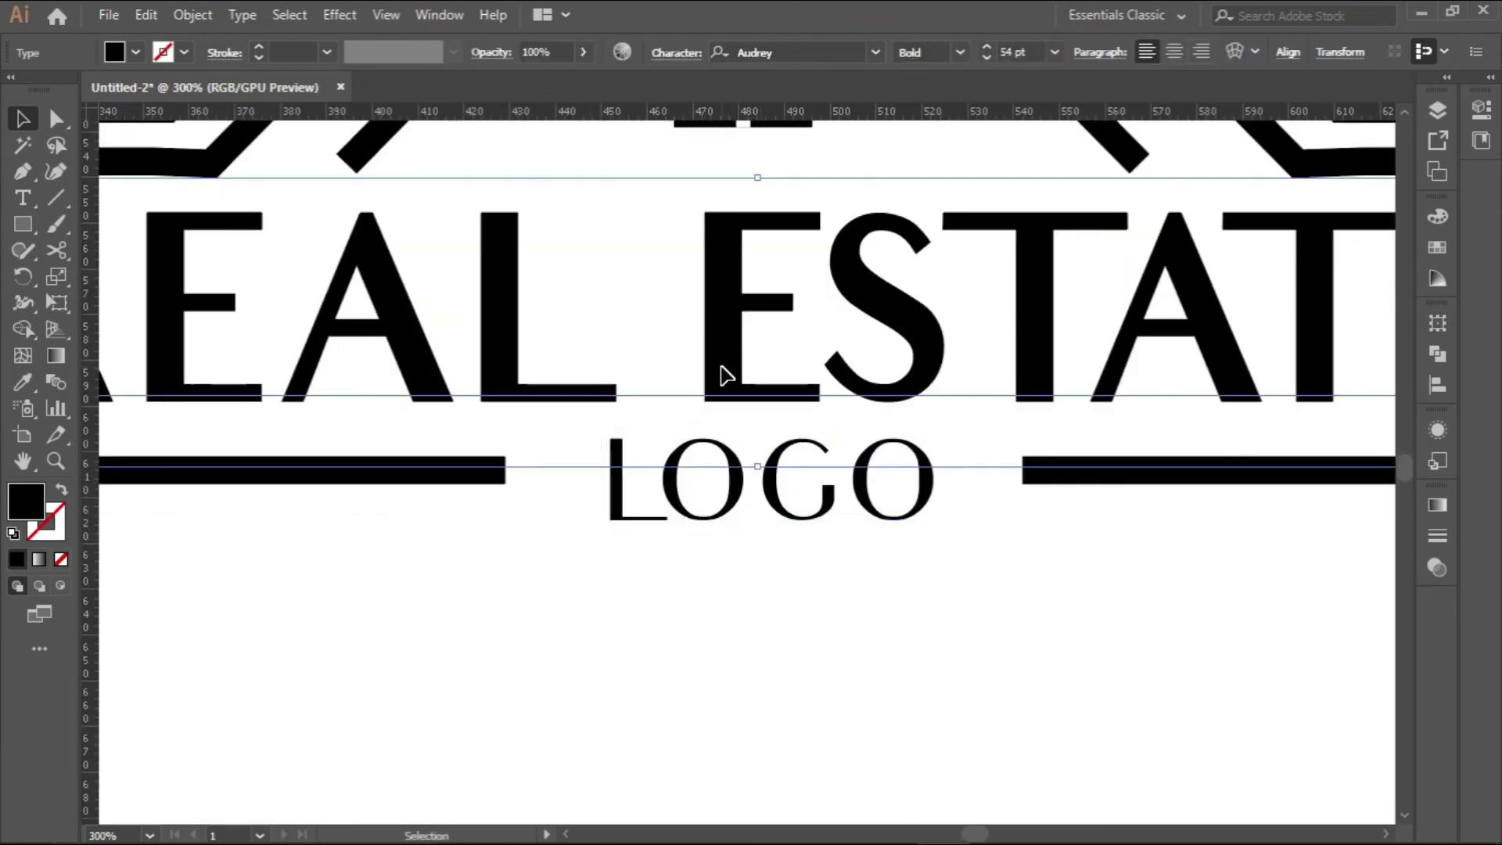
left_click(987, 56)
scroll(751, 297, "down", 2)
left_click_drag(742, 456, 712, 607)
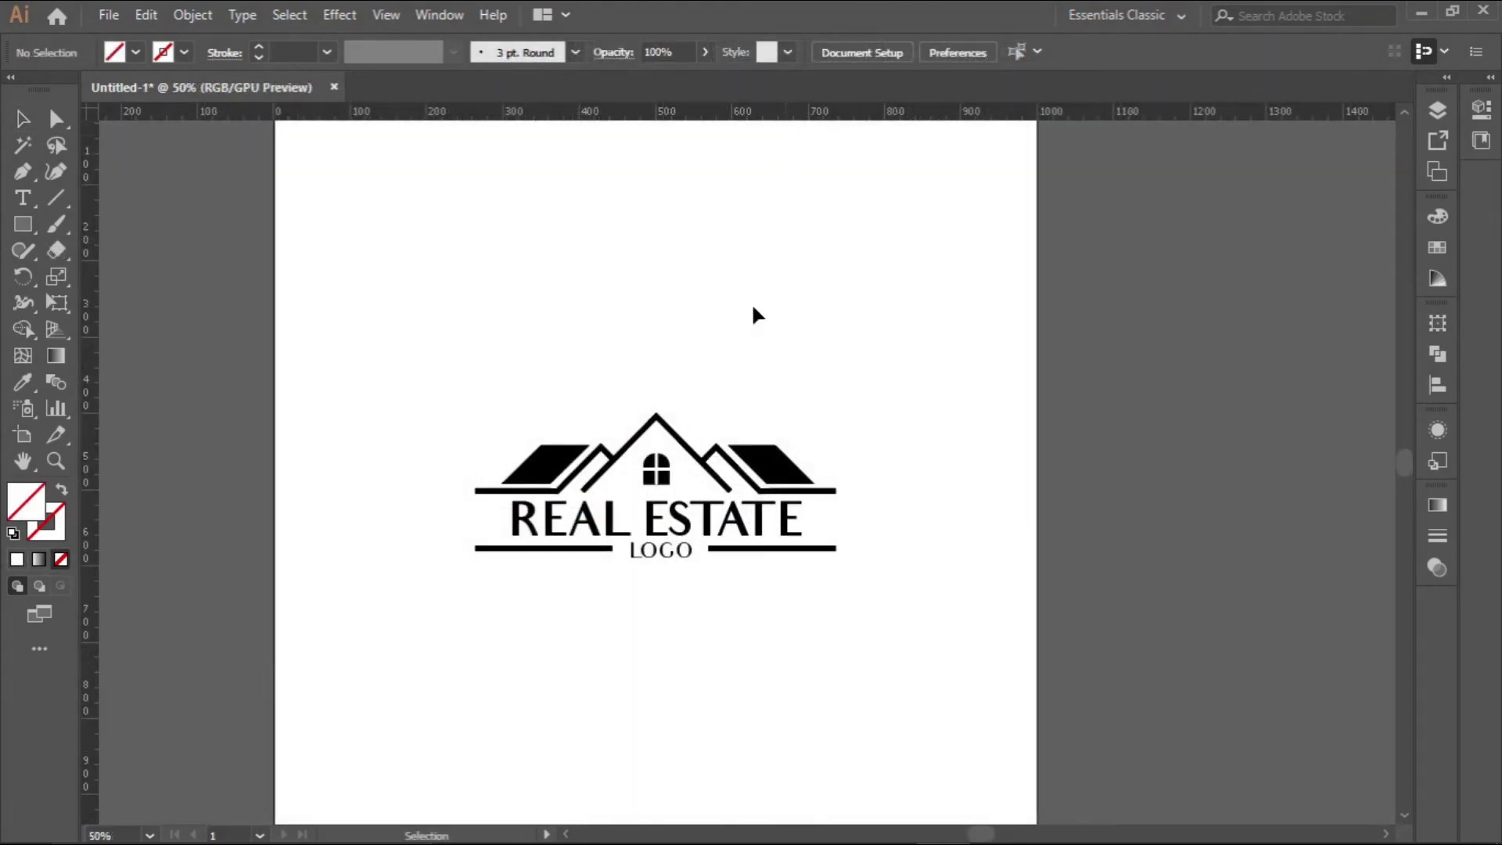
scroll(689, 396, "down", 3)
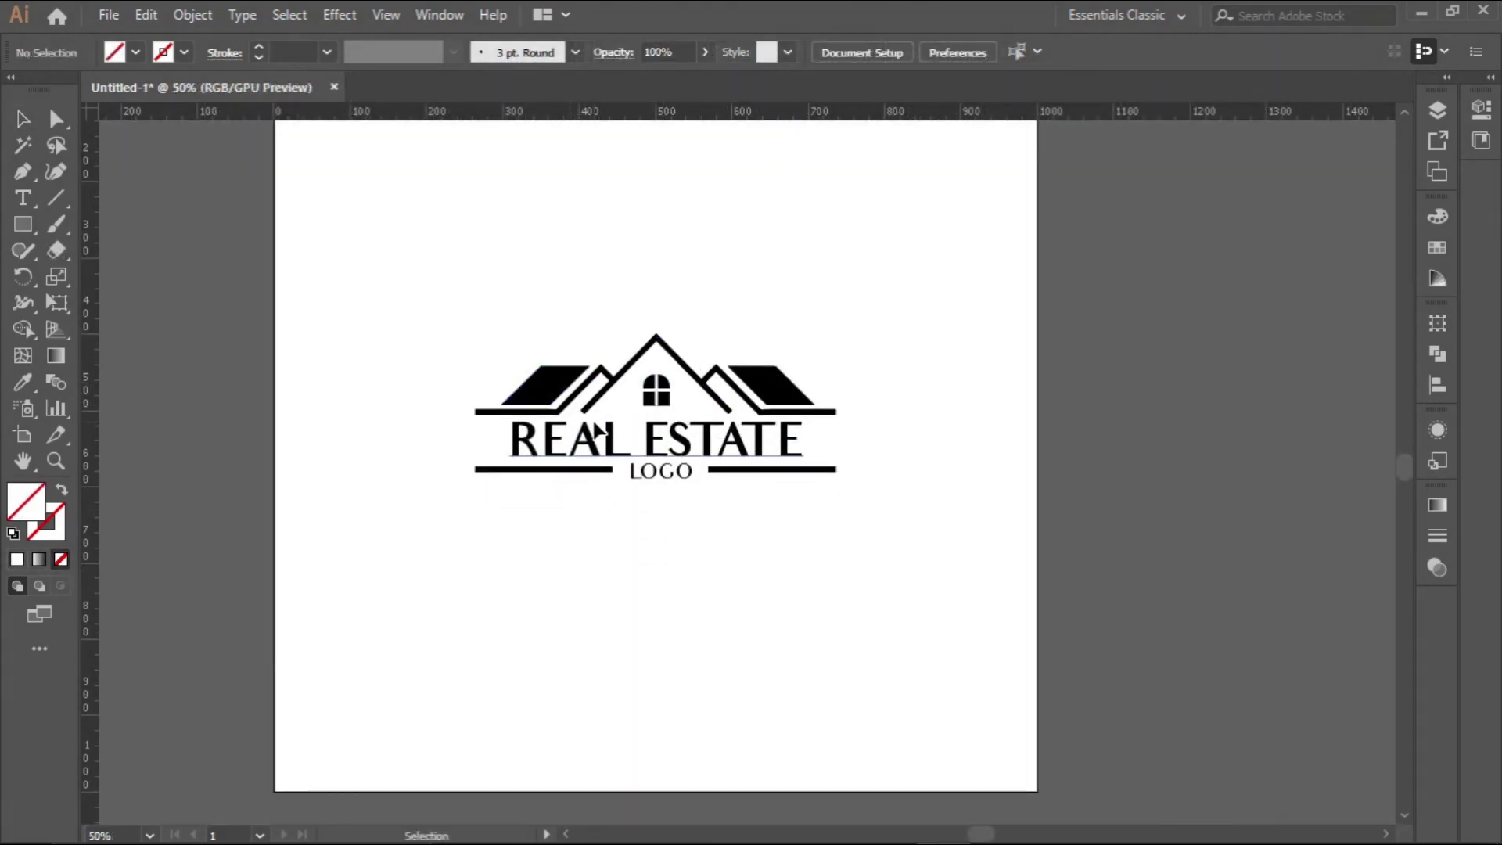
scroll(583, 469, "up", 2)
scroll(595, 458, "up", 2)
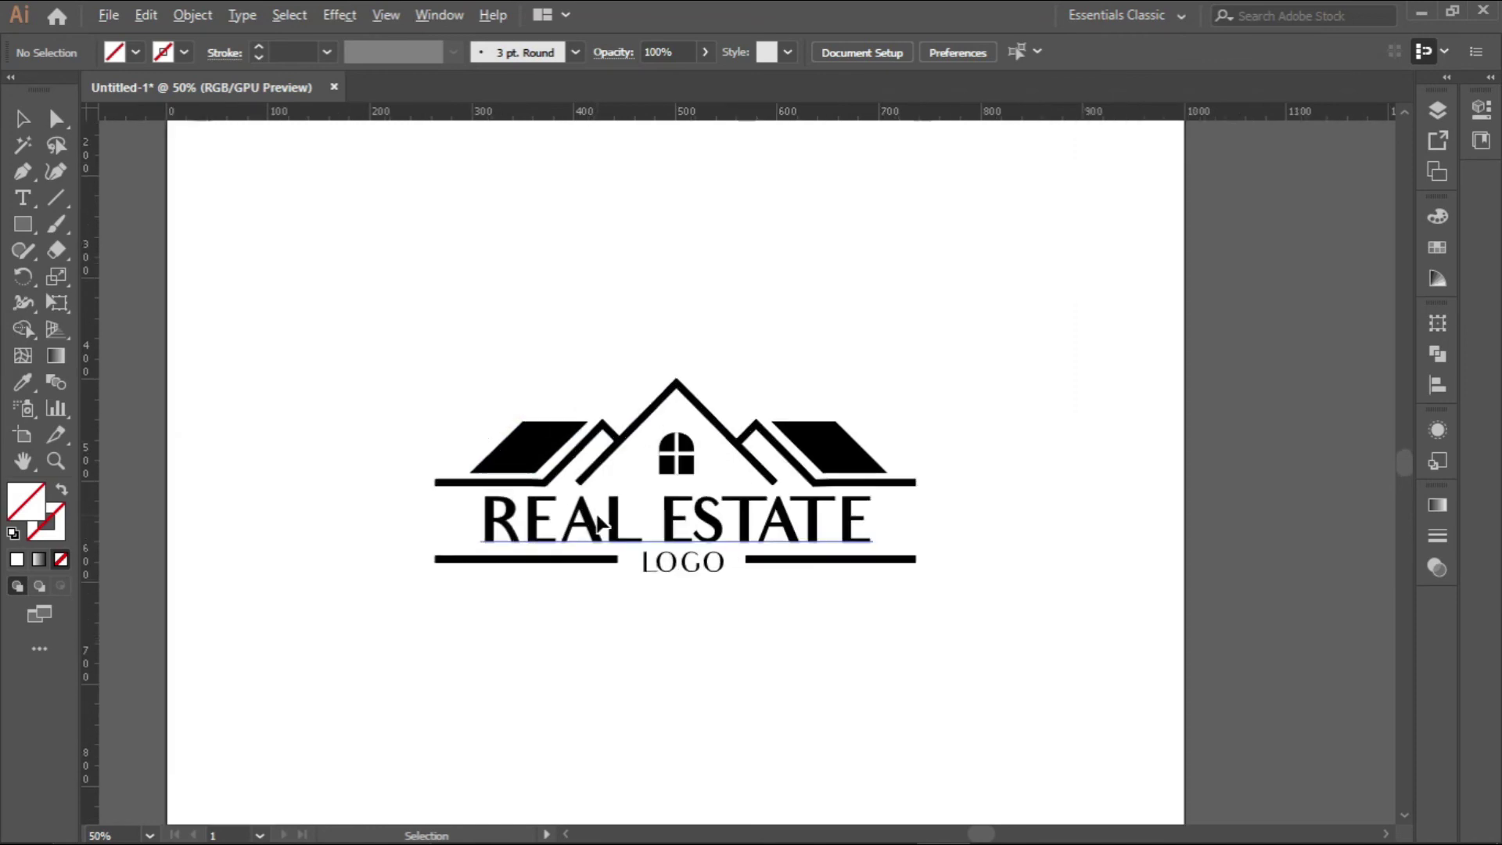
scroll(597, 526, "down", 3)
scroll(597, 528, "up", 2)
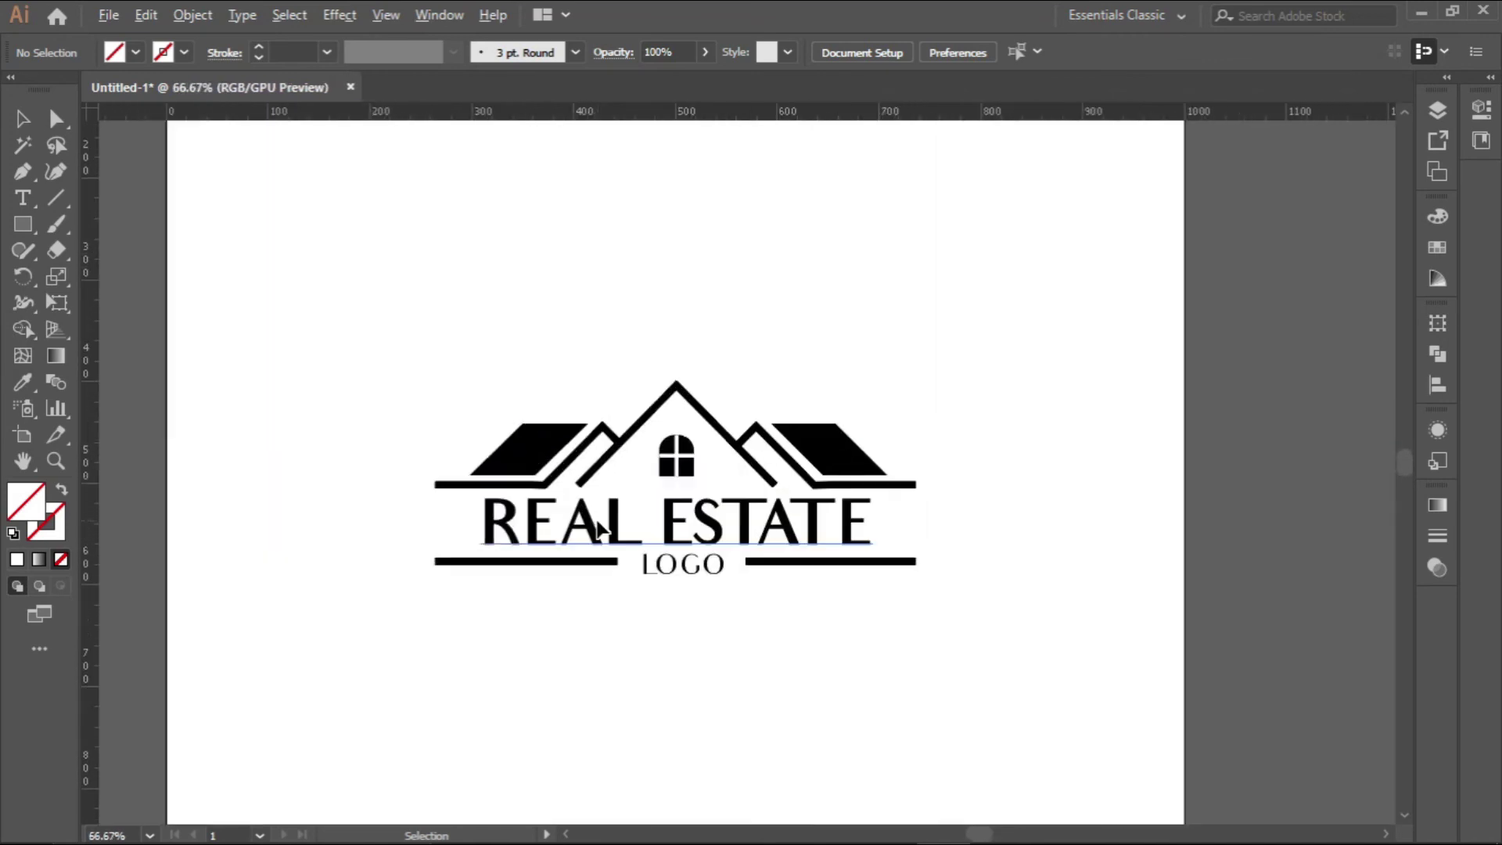
key("a")
key("ctrl+y")
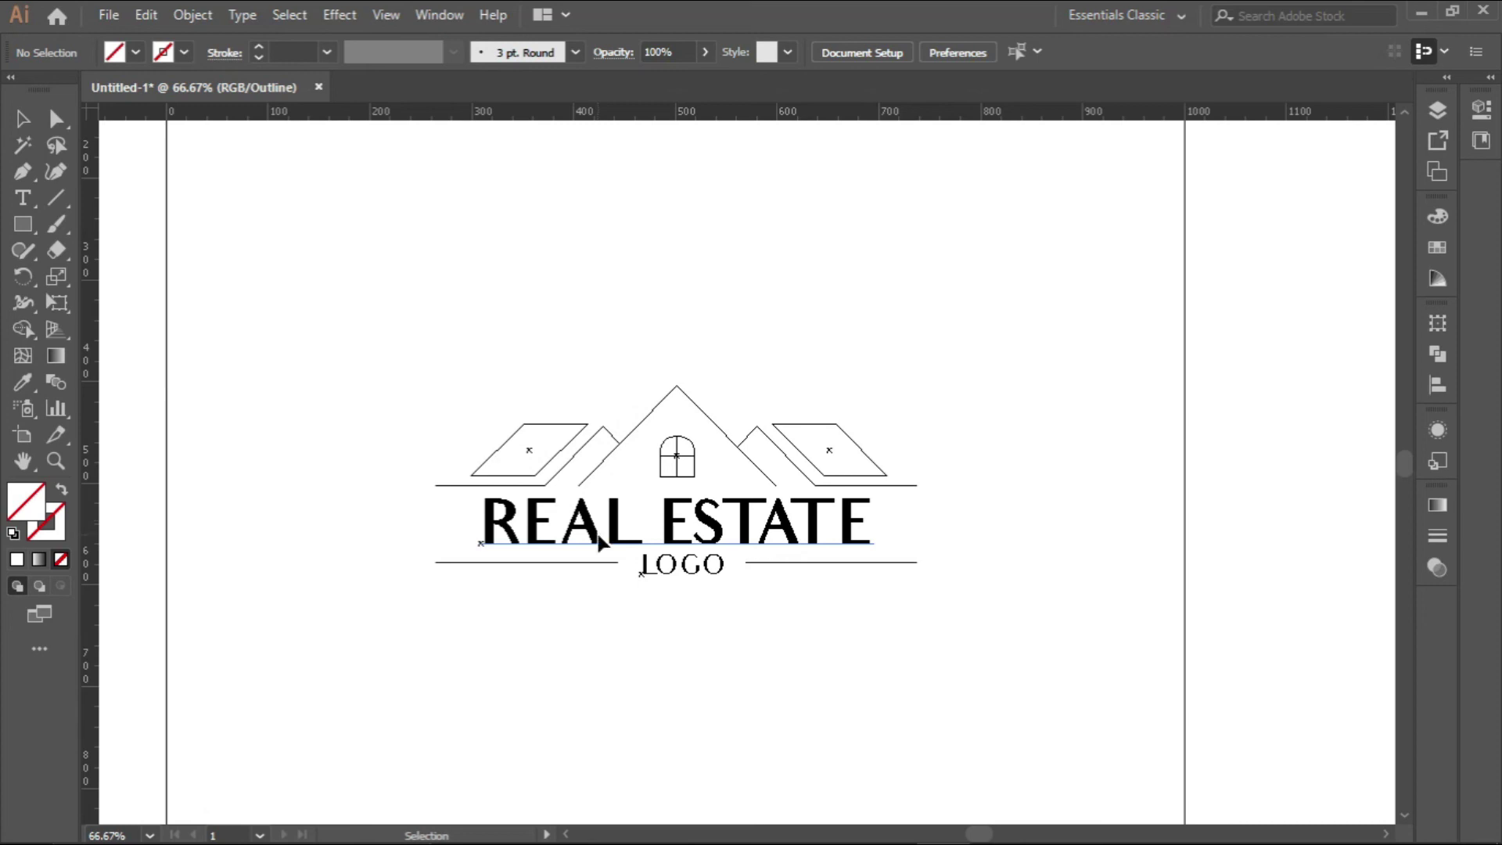
scroll(598, 535, "down", 2)
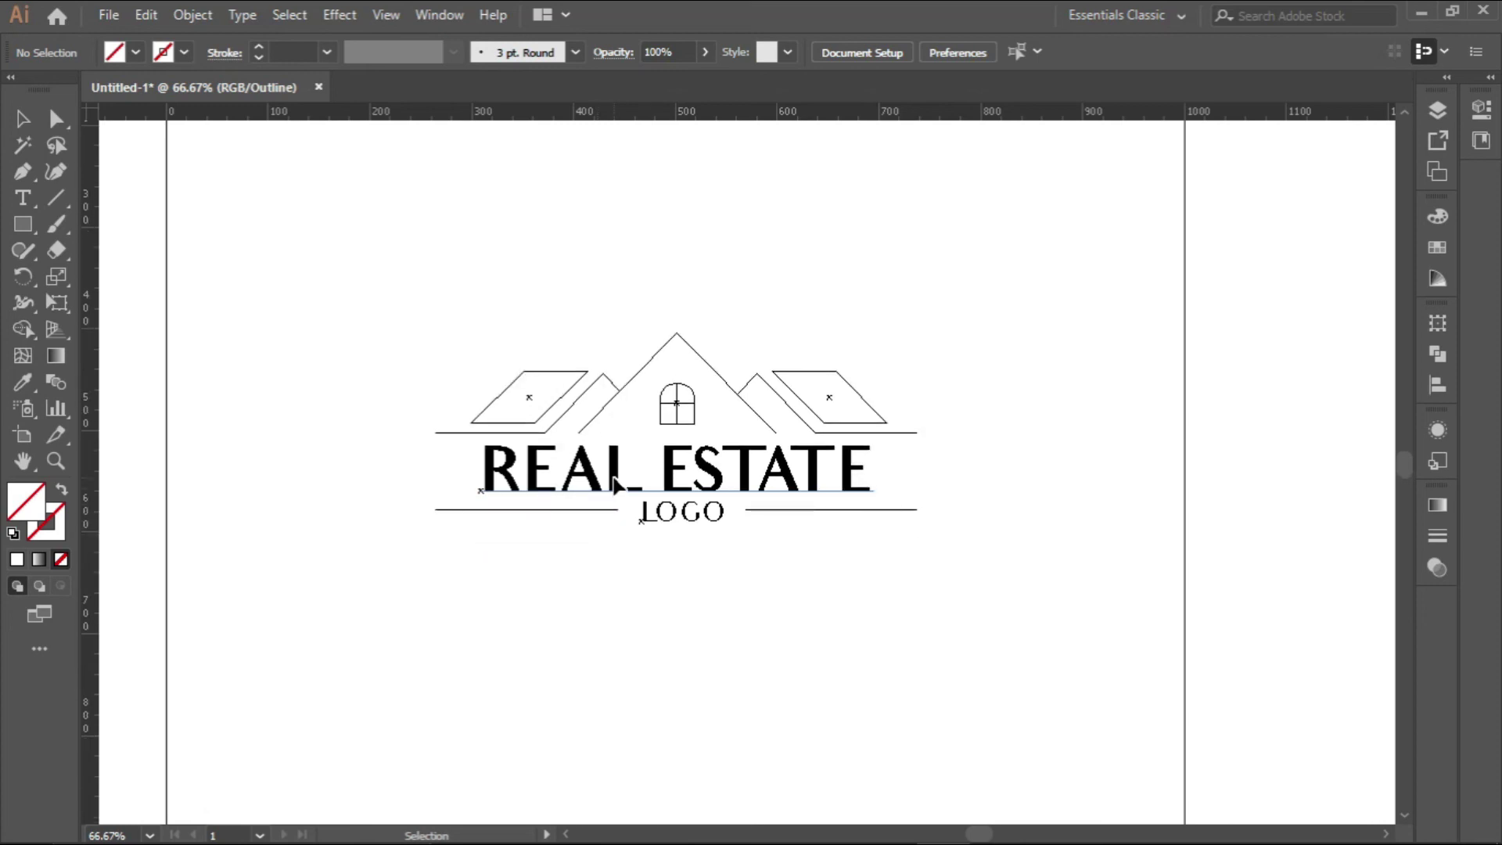
key("ctrl+y")
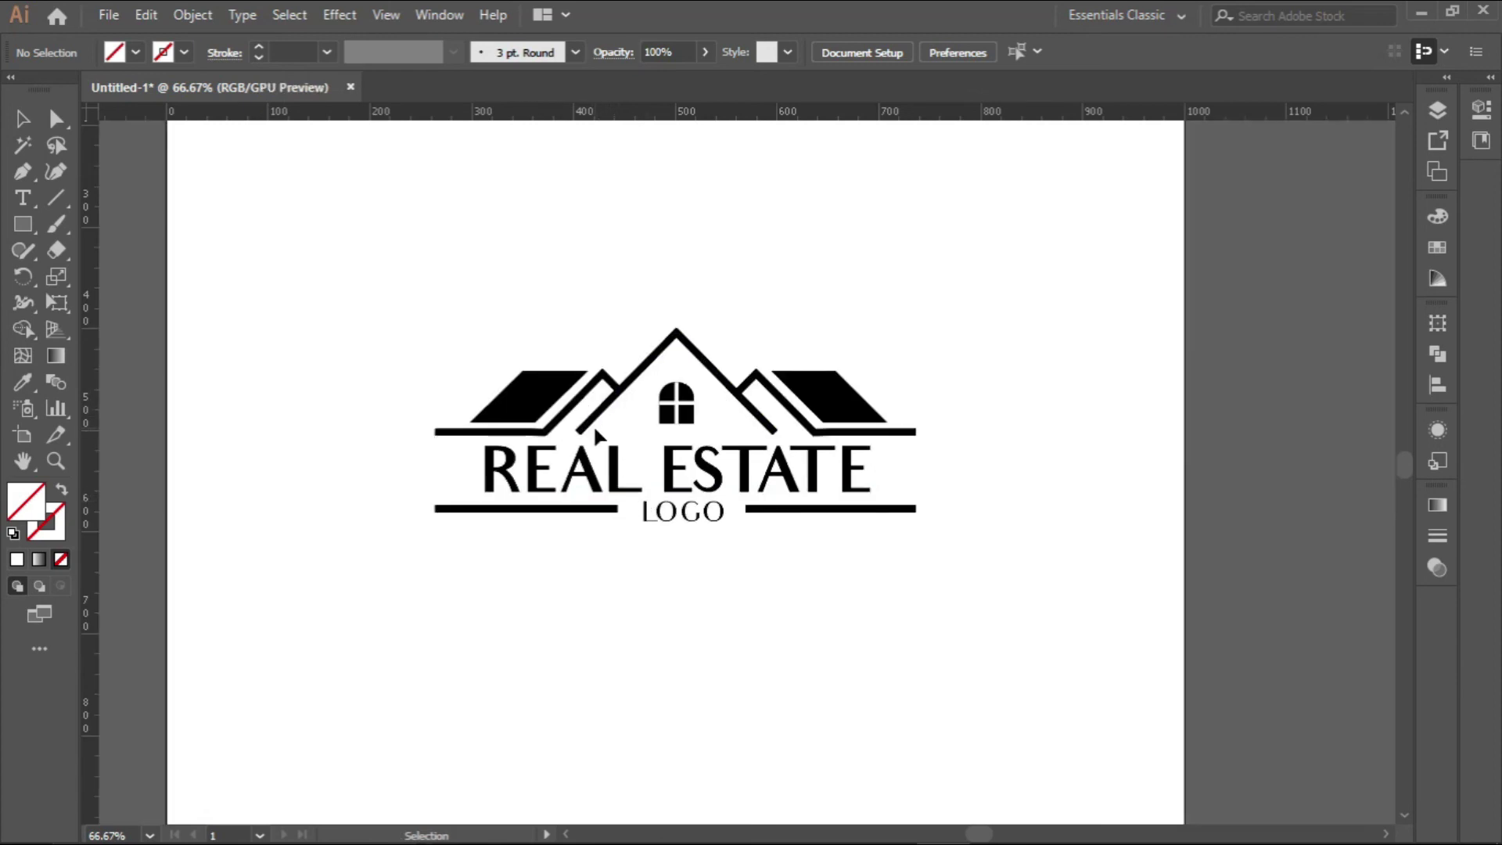
scroll(593, 424, "up", 1)
scroll(599, 410, "up", 1)
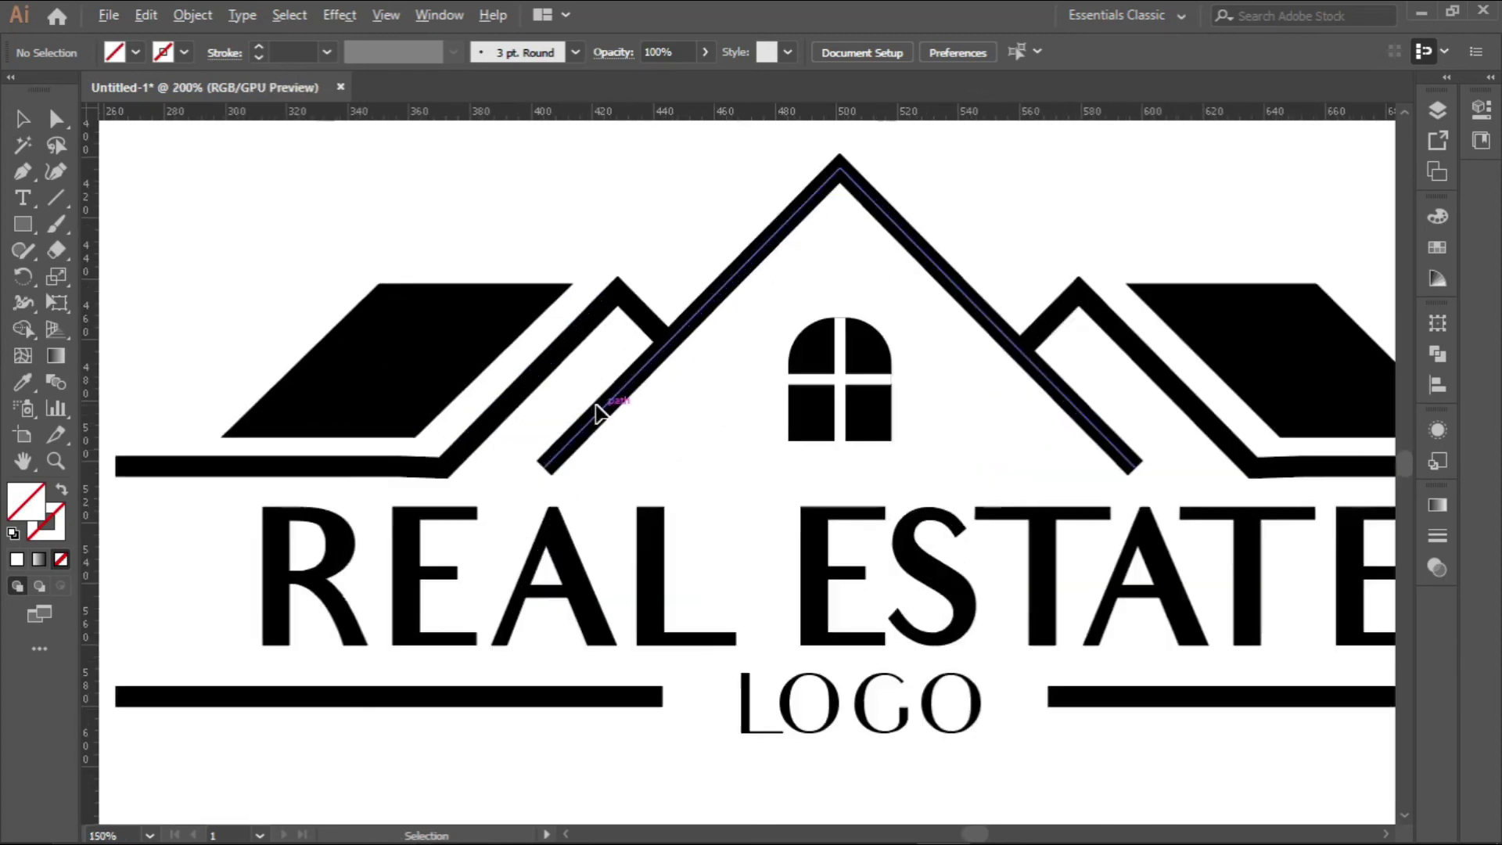
scroll(603, 420, "down", 2)
Ungroup the logo group
scroll(604, 423, "up", 1)
left_click(604, 422)
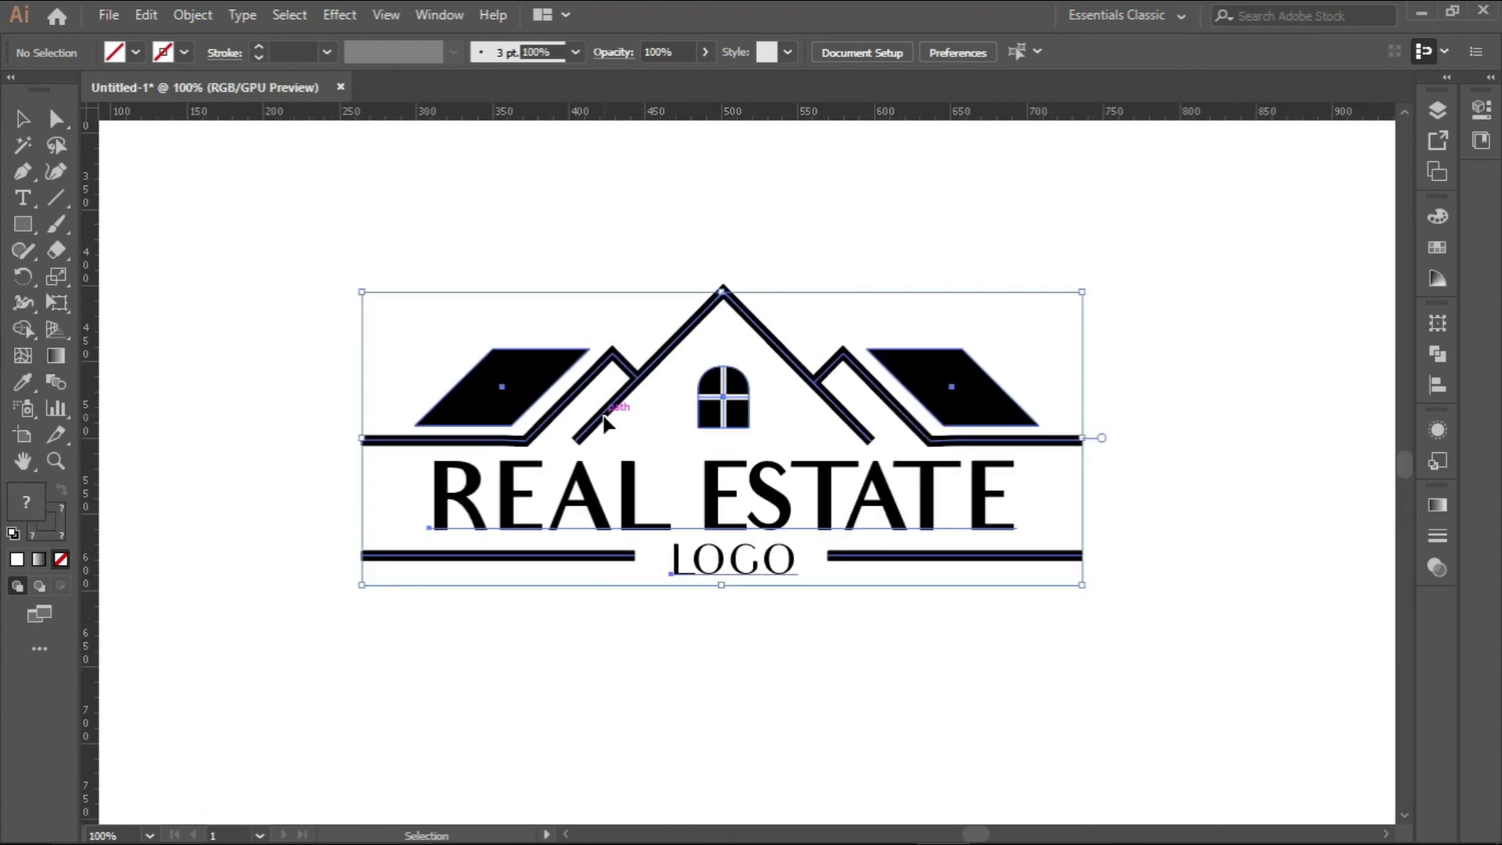
right_click(604, 423)
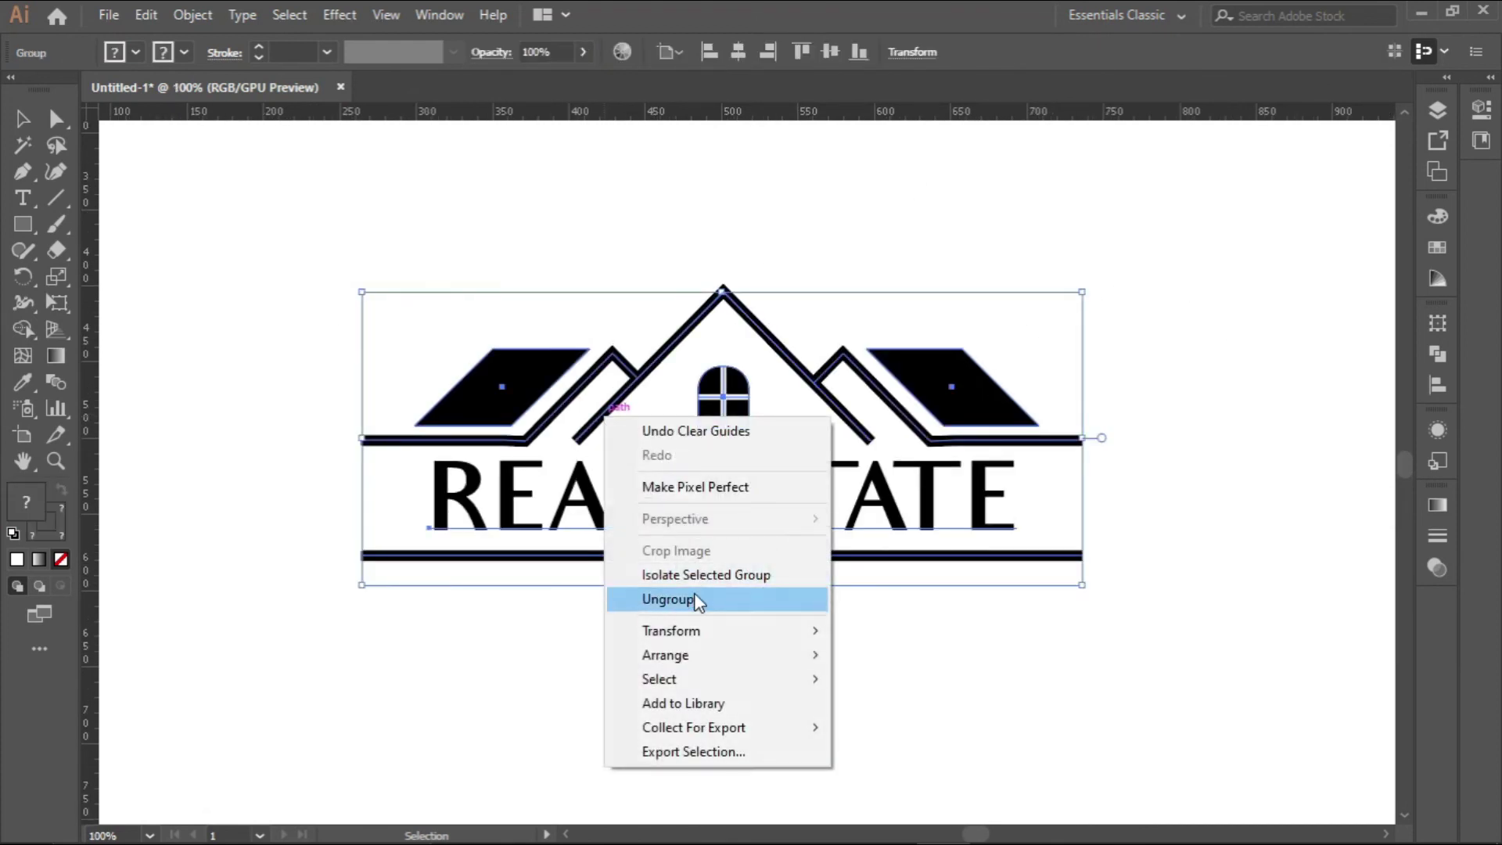
left_click(684, 596)
left_click(686, 620)
Expand the central, left and right roof strokes into filled shapes via Object > Expand
left_click(601, 421)
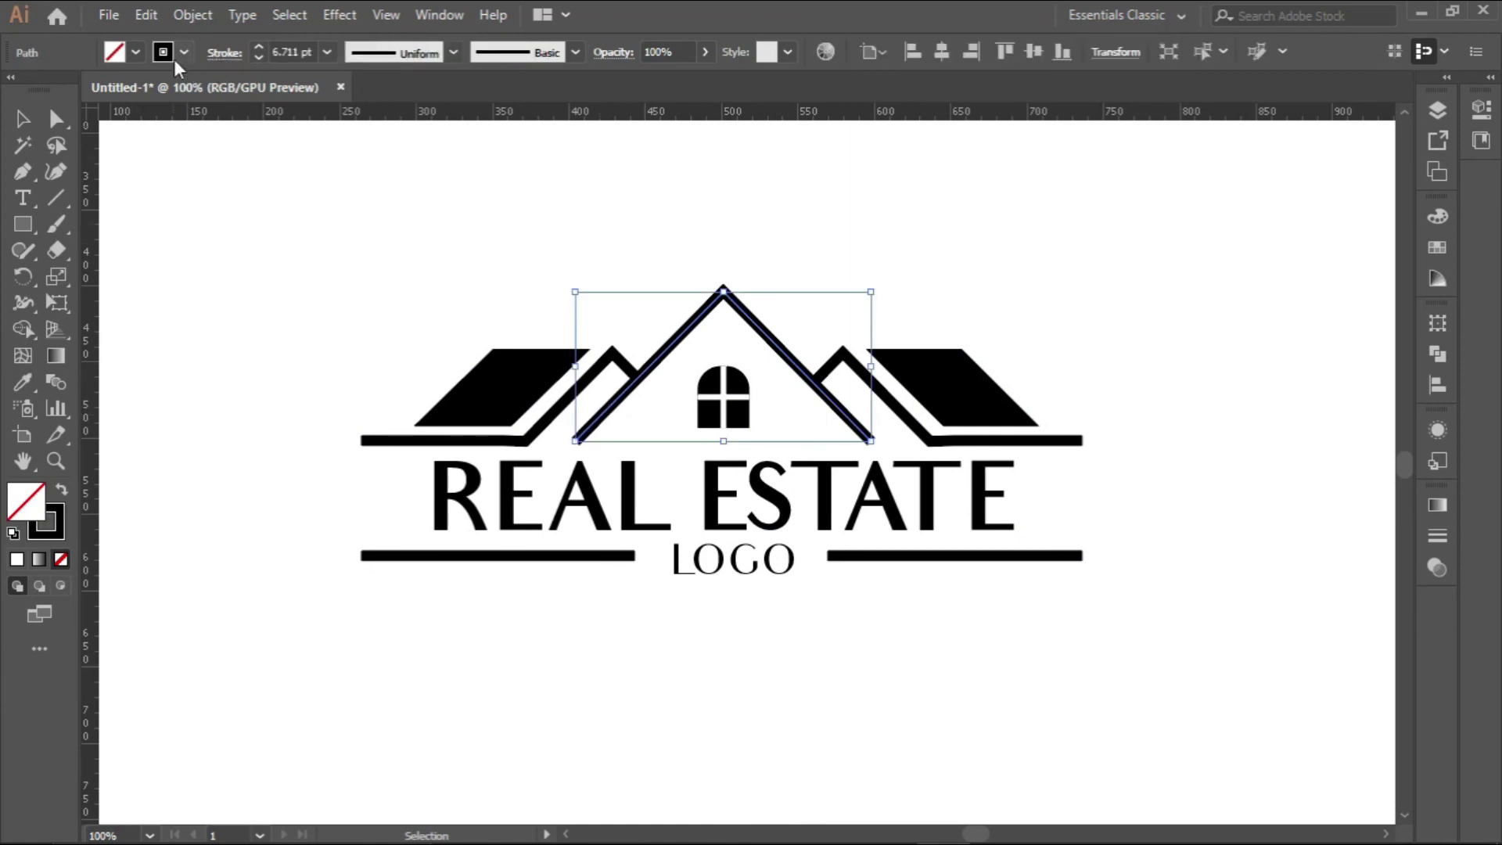
left_click(529, 443, "shift")
left_click(831, 366, "shift")
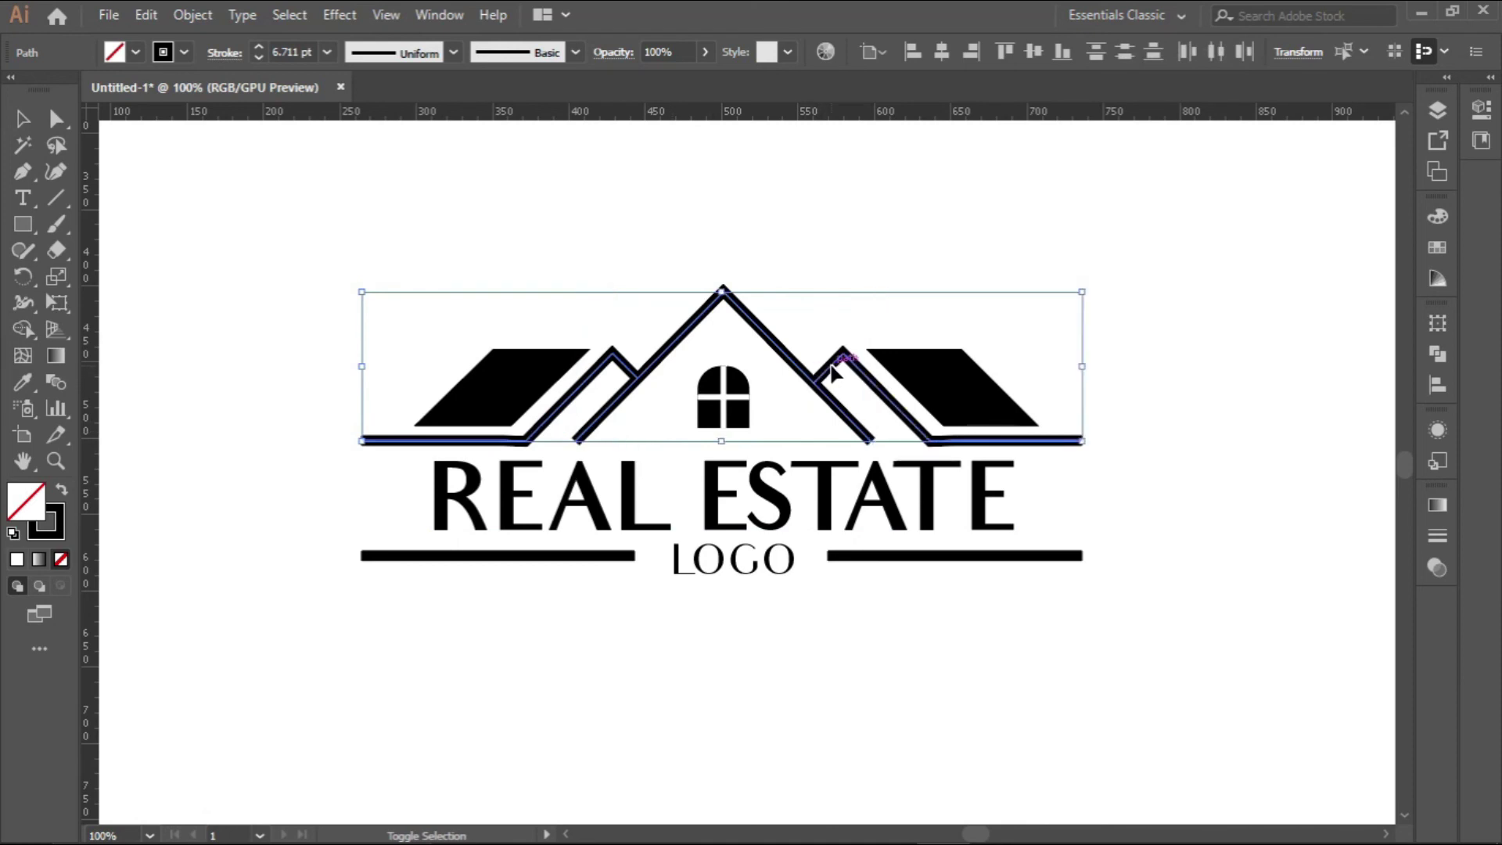
left_click(208, 20)
left_click(313, 255)
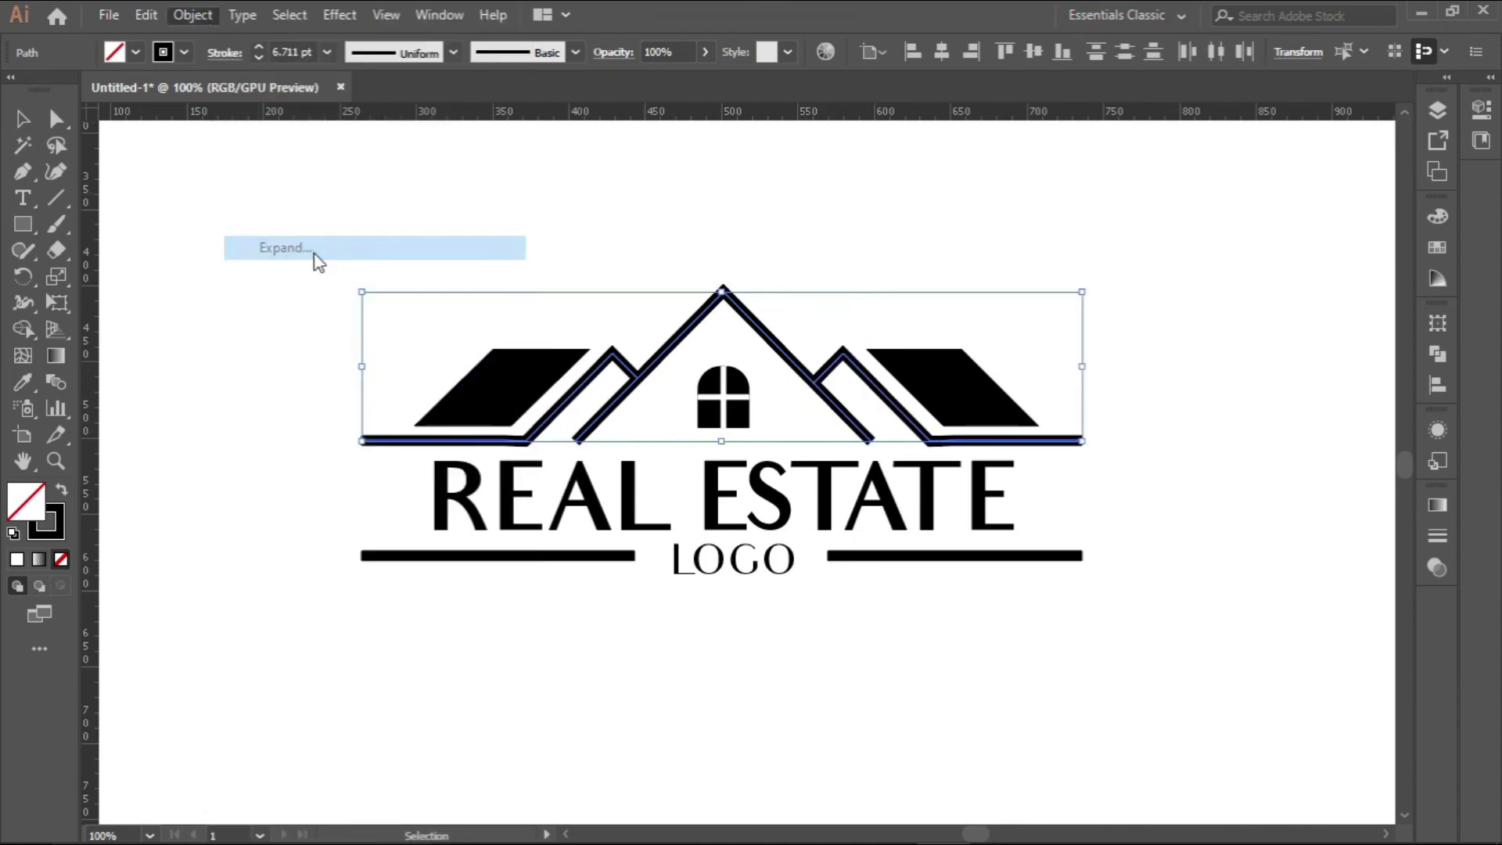
left_click(699, 558)
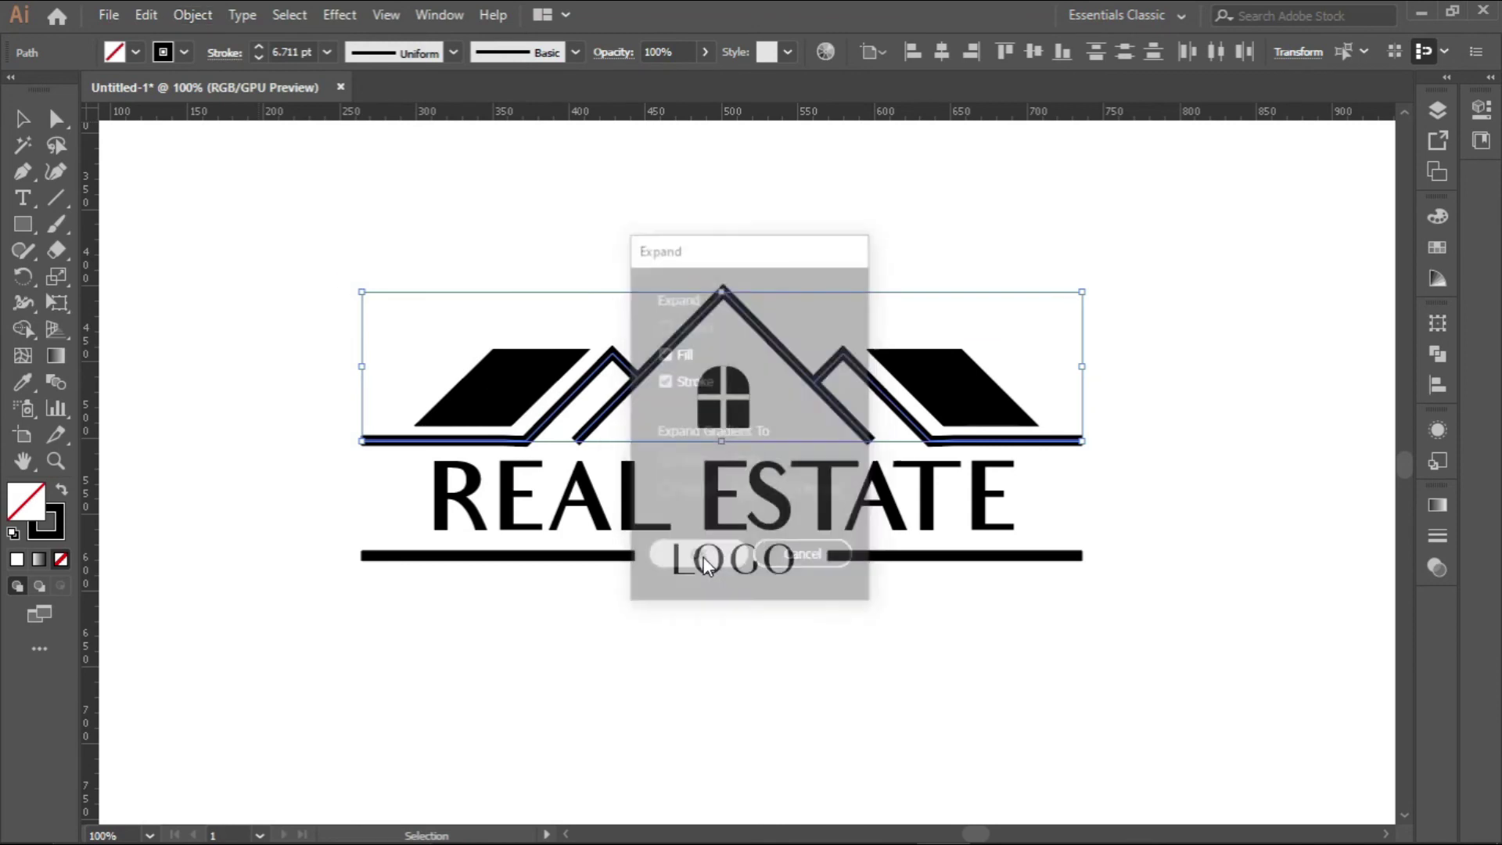
Check the expanded roof in Outline view, then return to Preview
key("a")
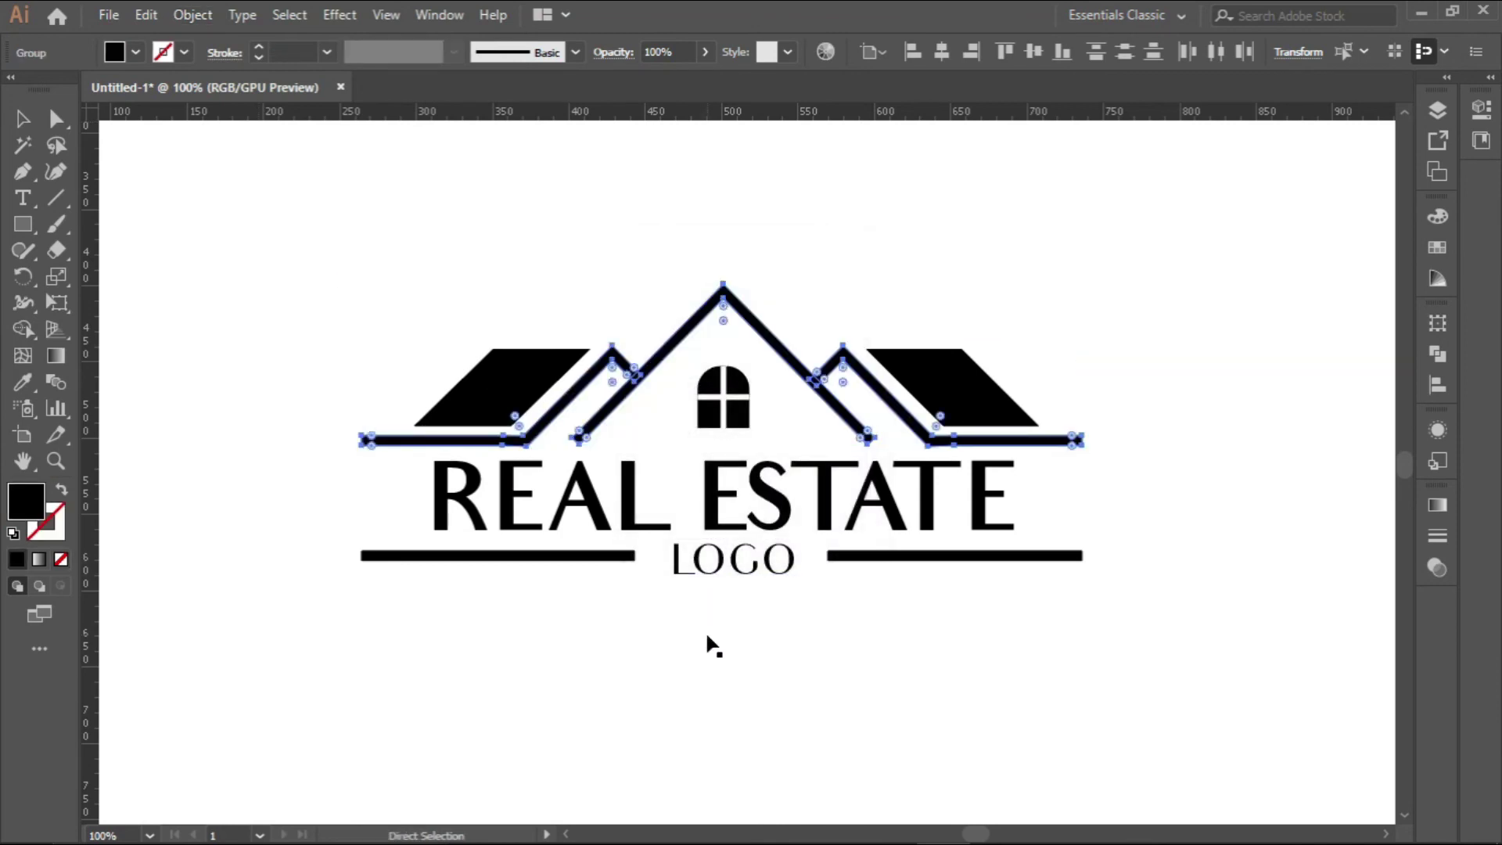
key("ctrl+y")
key("v")
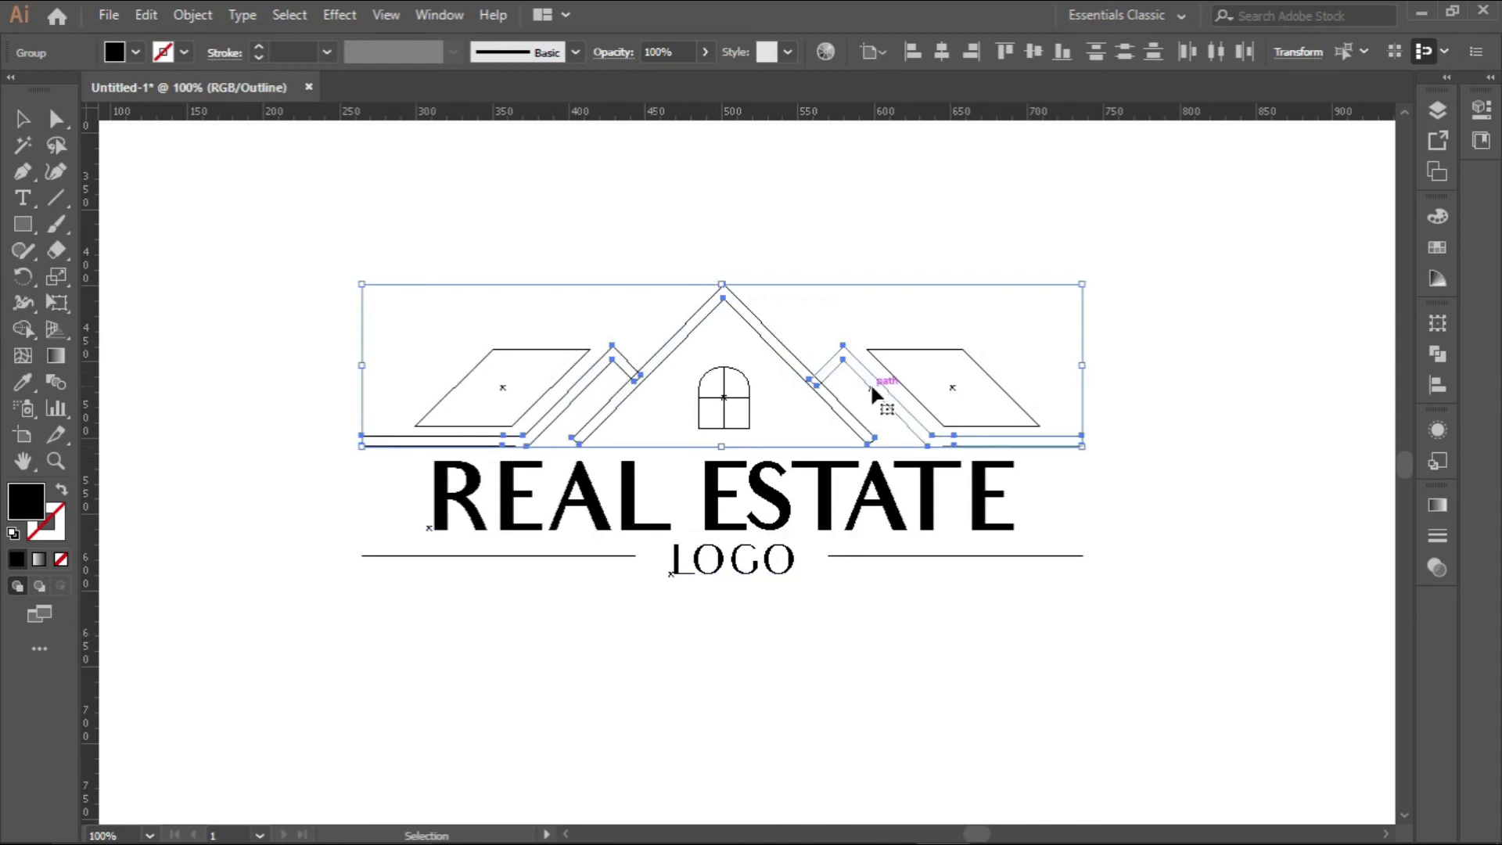
left_click(855, 642)
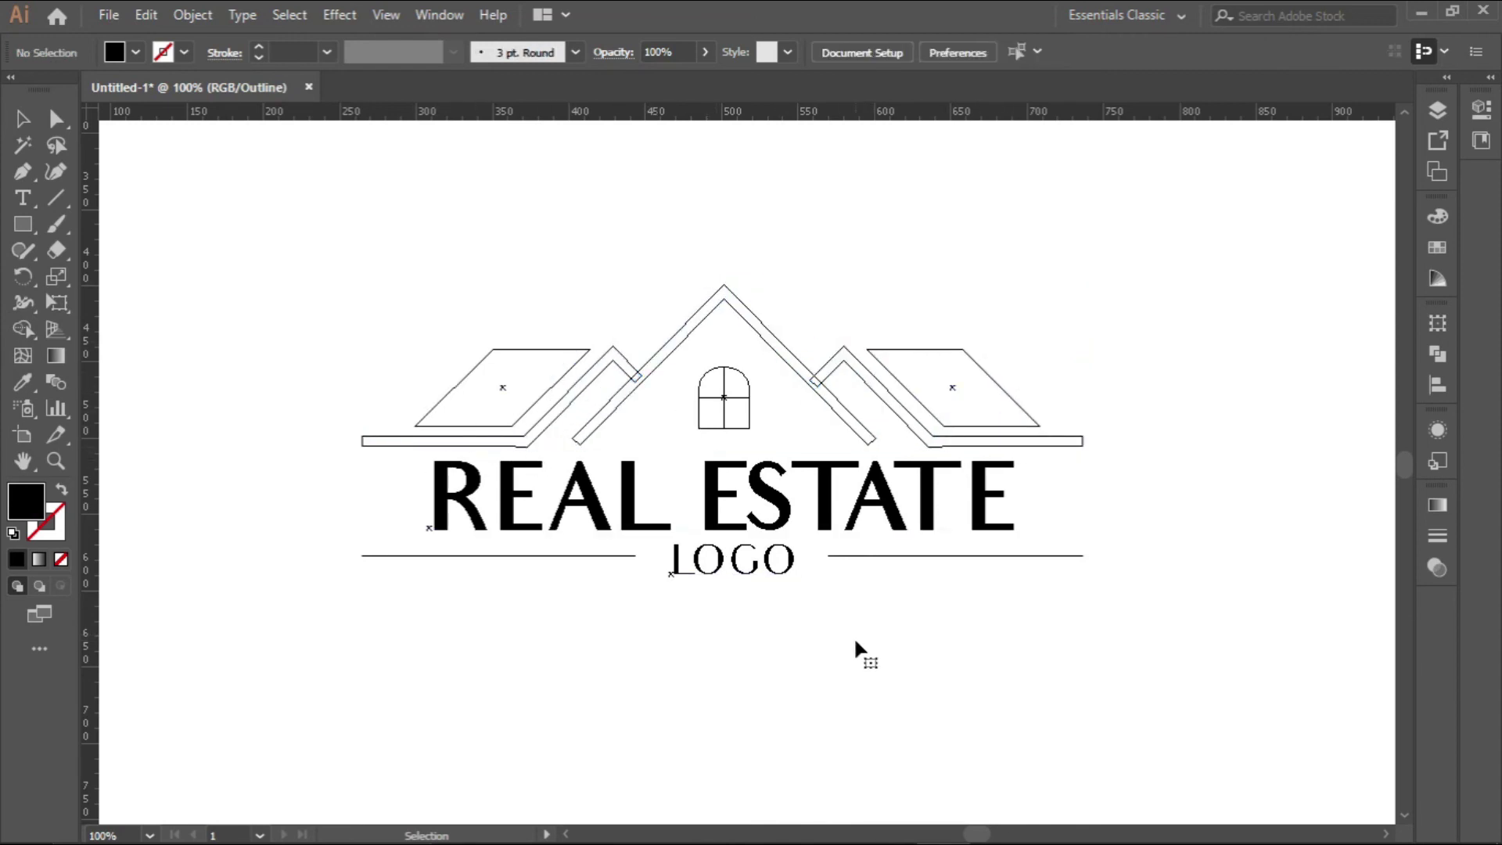
key("a")
key("ctrl+y")
key("v")
scroll(583, 435, "down", 1)
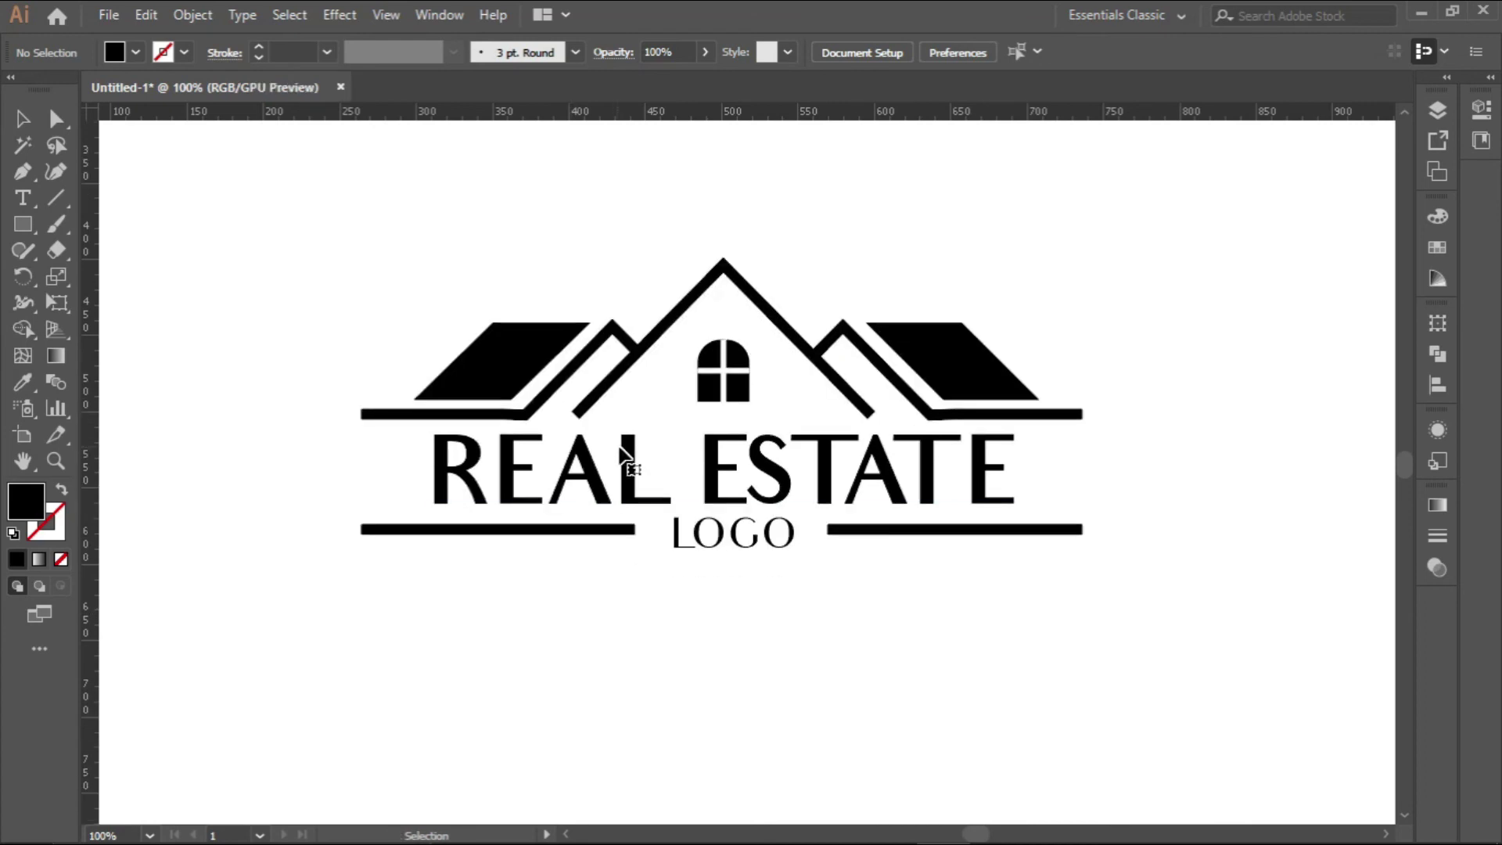
Expand the REAL ESTATE and LOGO text objects into filled outline shapes
left_click(638, 502)
left_click(185, 17)
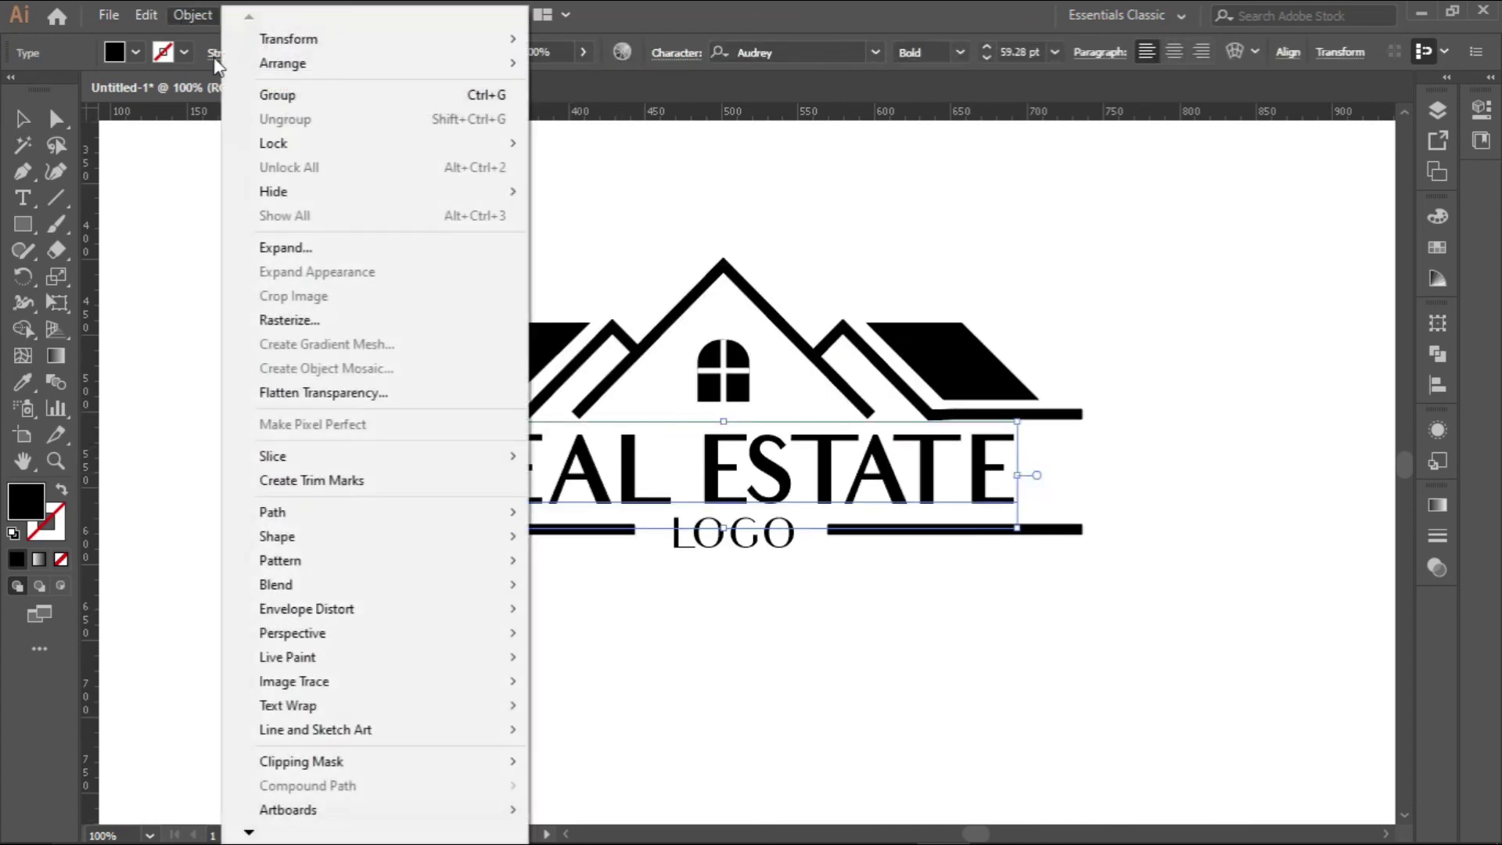
left_click(319, 246)
left_click(728, 559)
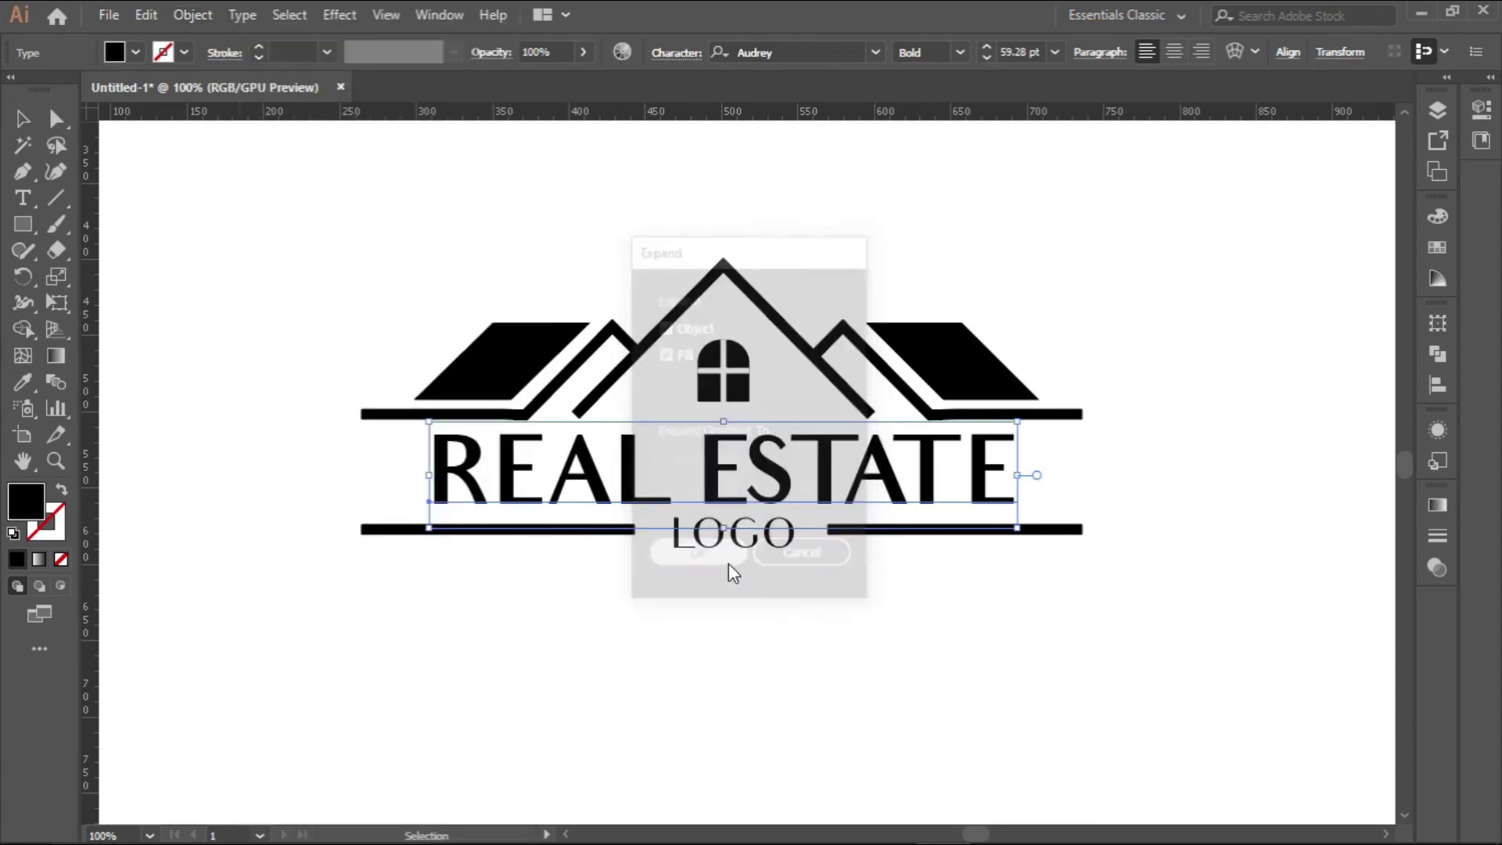
left_click(730, 540)
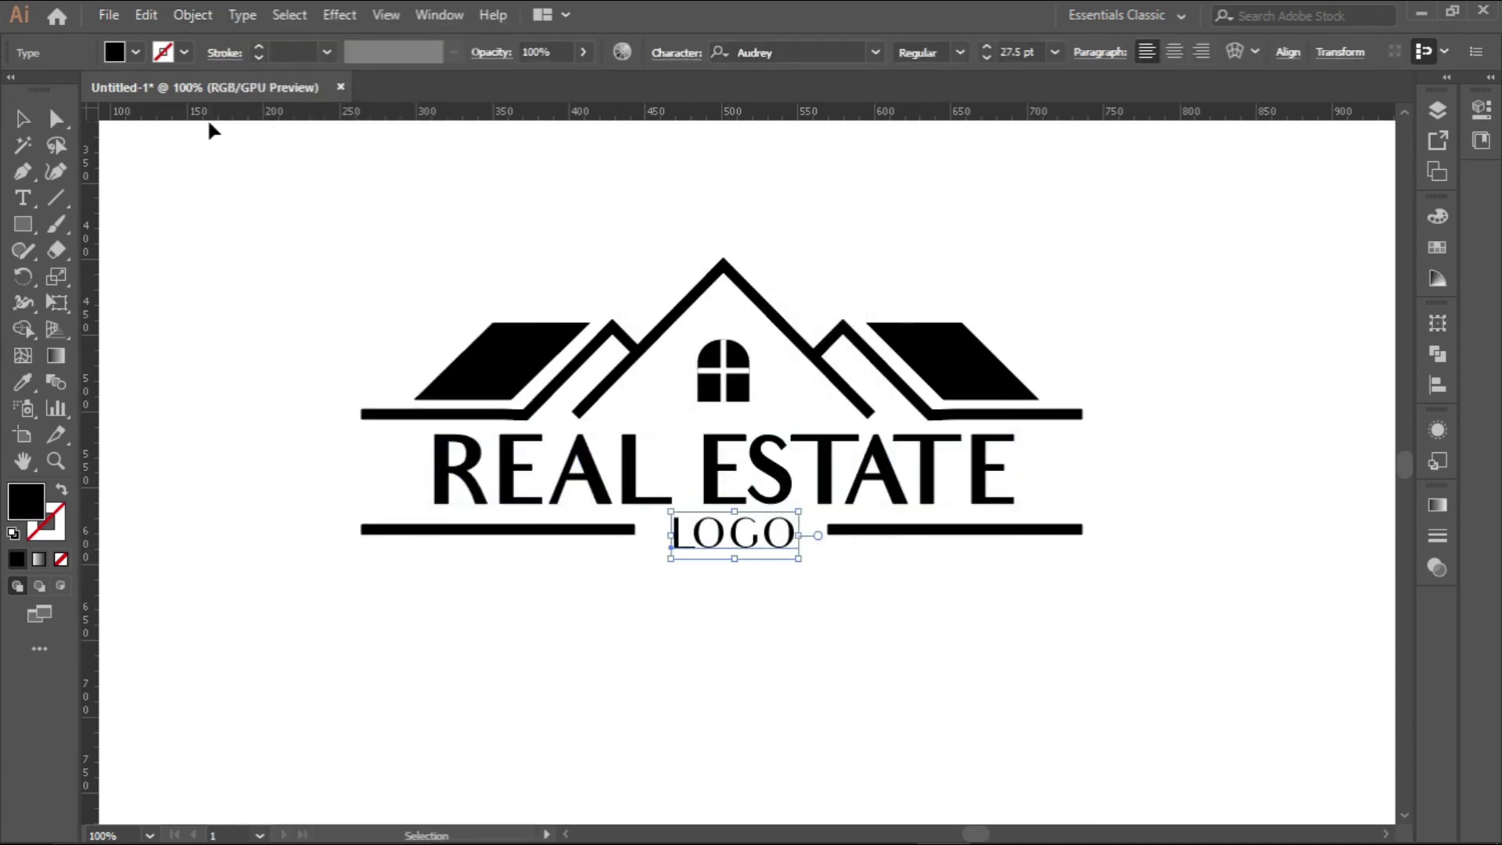
left_click(192, 15)
left_click(335, 246)
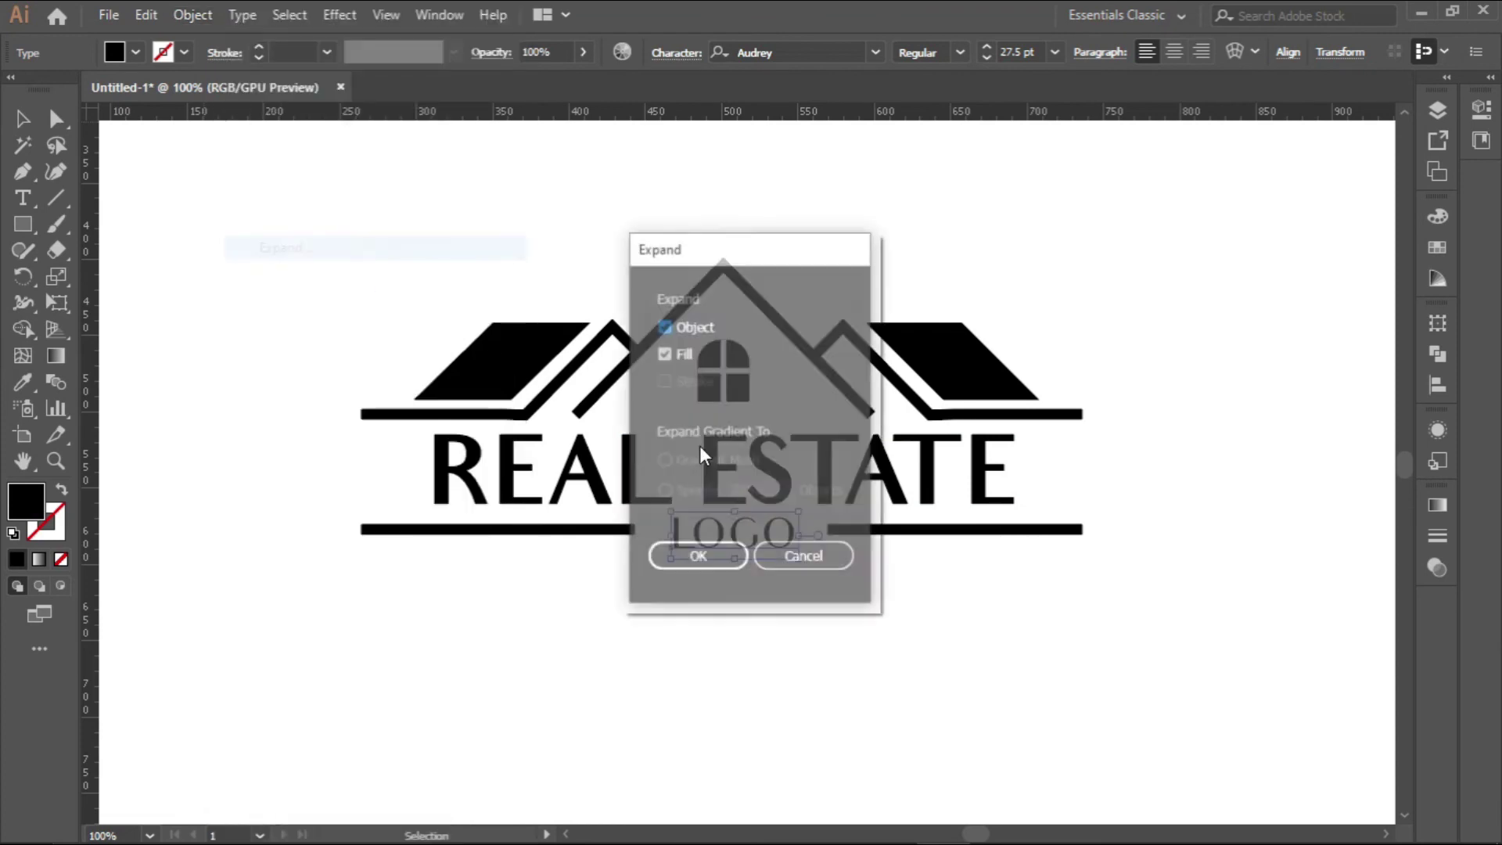
left_click(716, 559)
Expand the stroke of the right line beside LOGO into a filled shape
left_click(607, 529)
left_click(1031, 532)
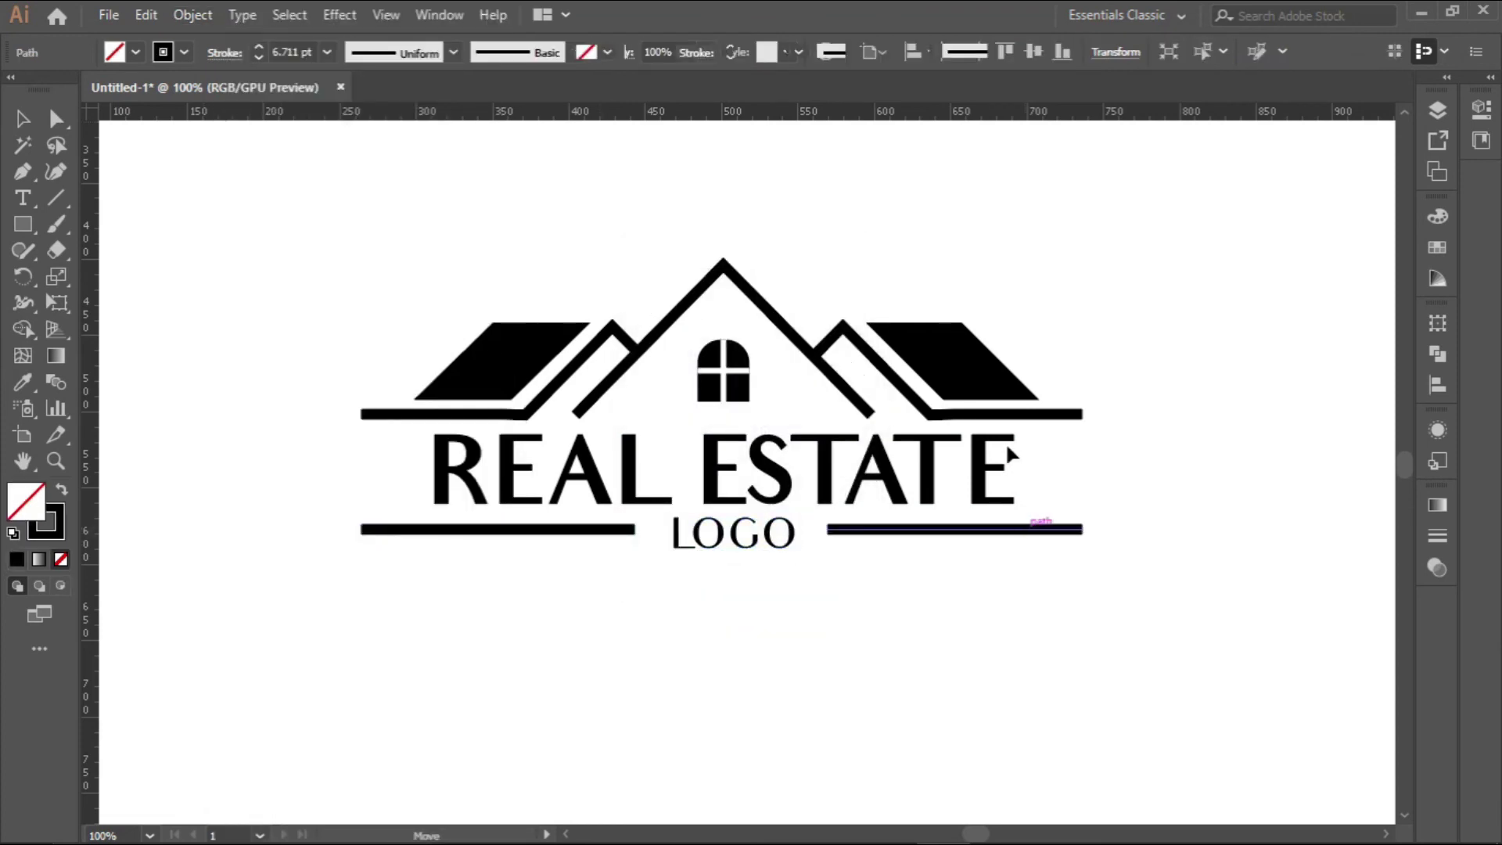
key("a")
key("v")
left_click(188, 10)
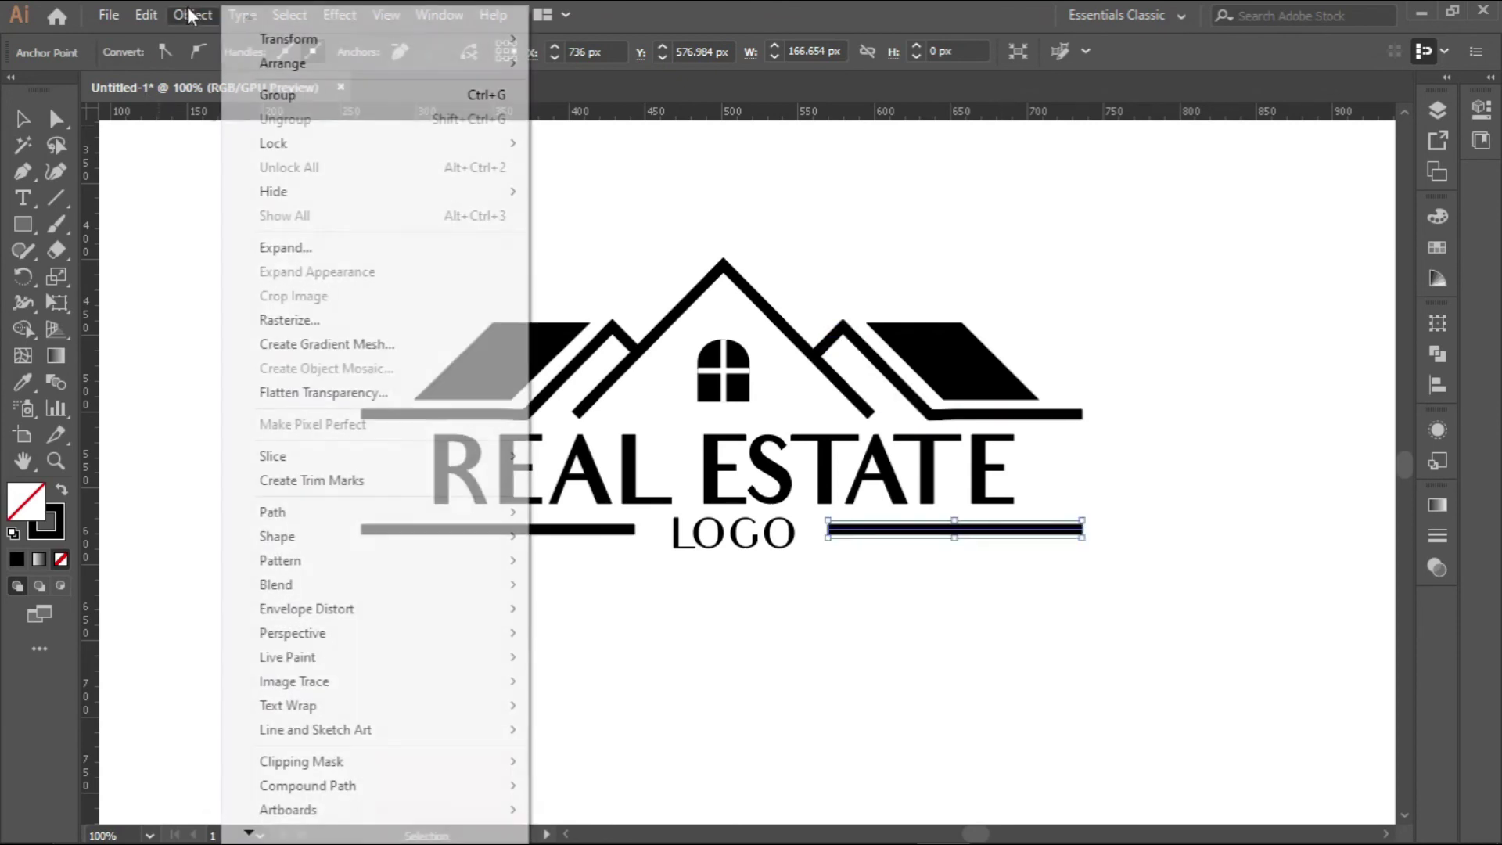
left_click(305, 256)
left_click(677, 544)
Expand the stroked cross bars inside the house window into filled shapes
key("a")
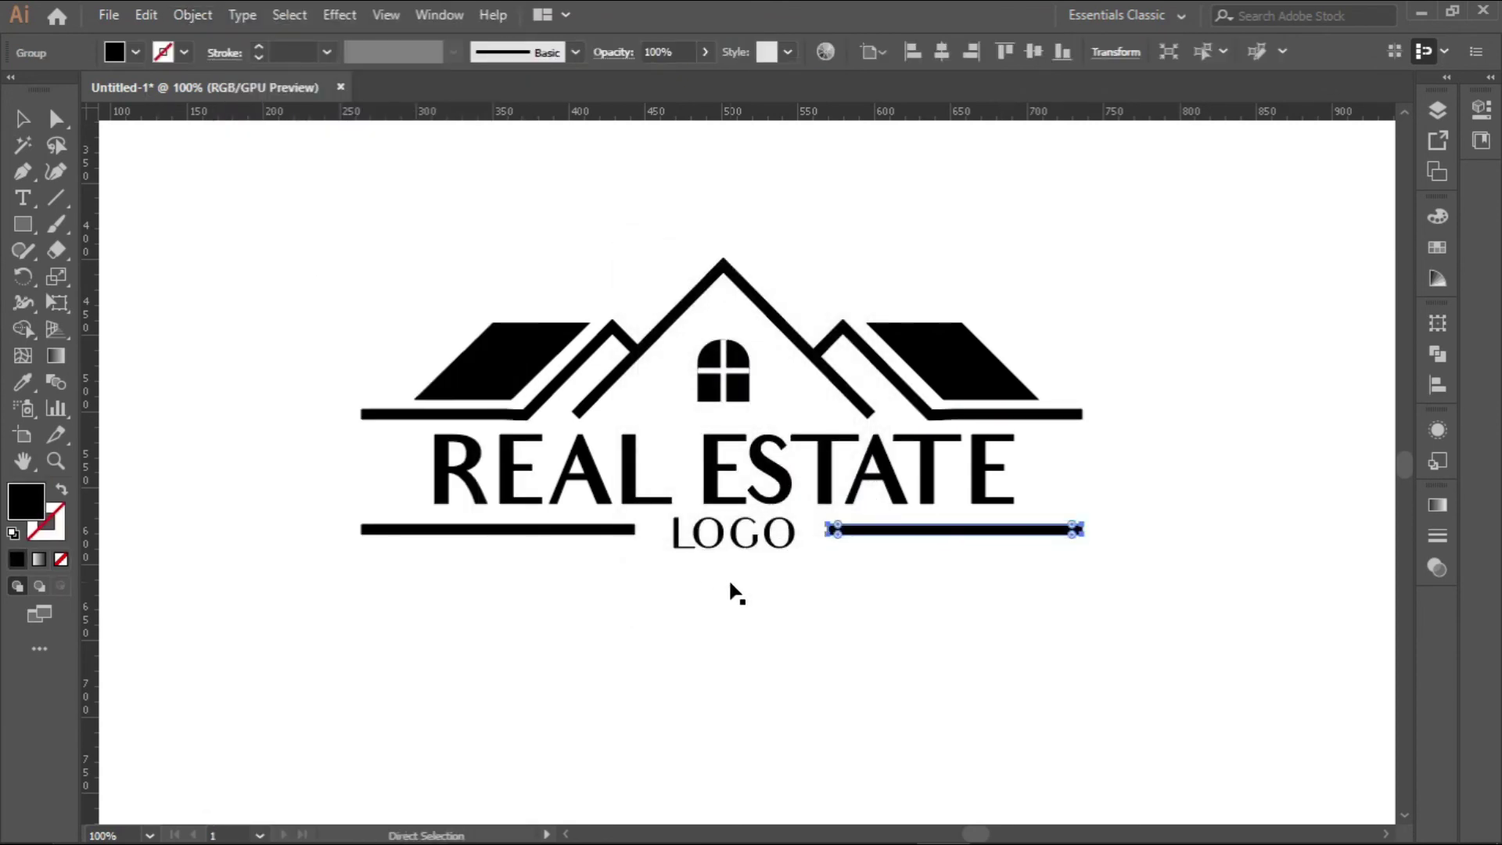
key("v")
left_click(722, 376)
scroll(721, 376, "up", 3)
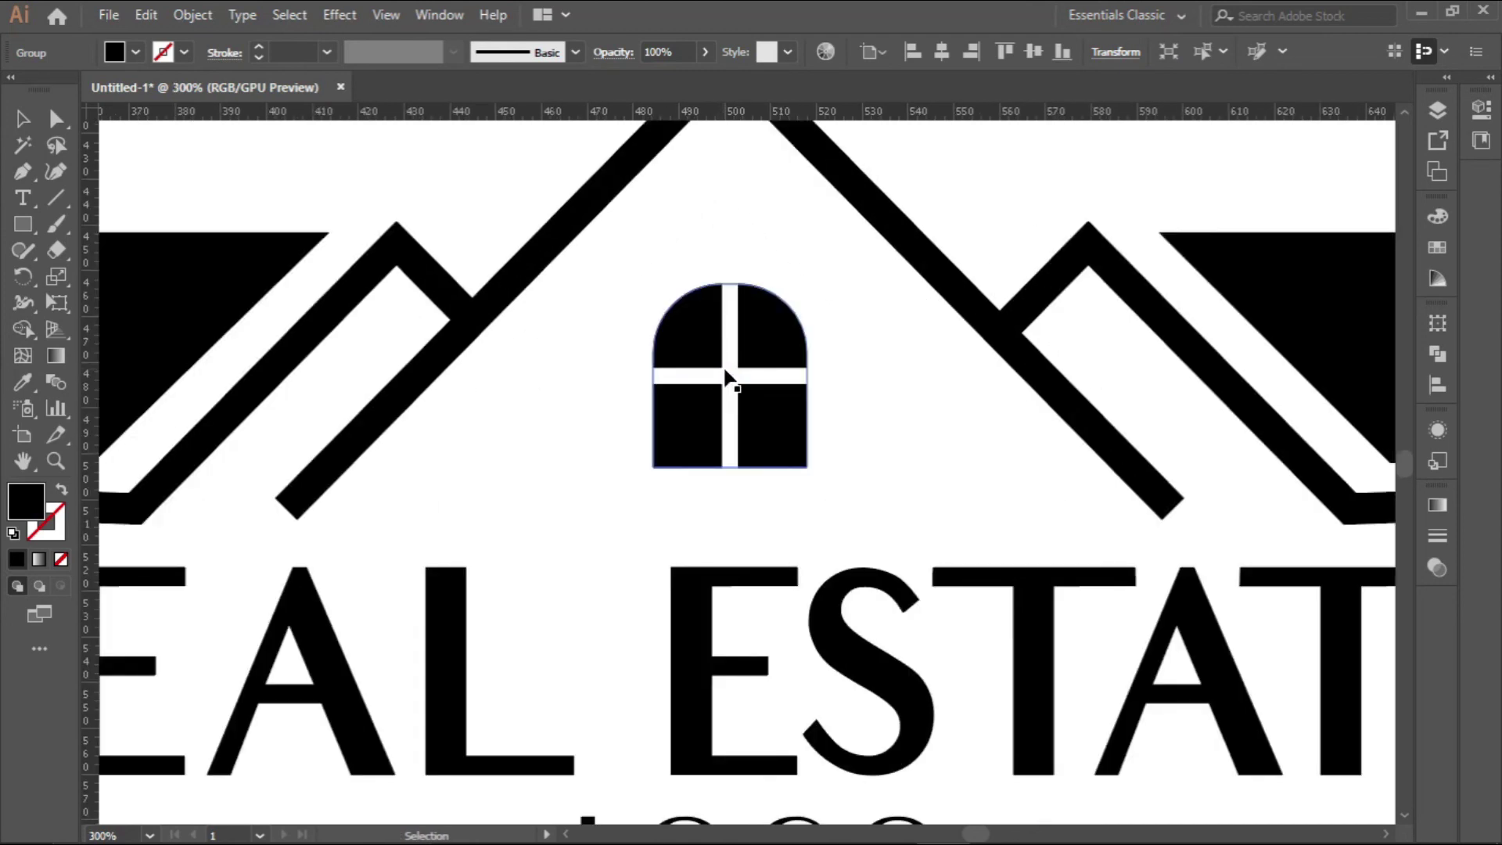
left_click(728, 377)
left_click(731, 334, "shift")
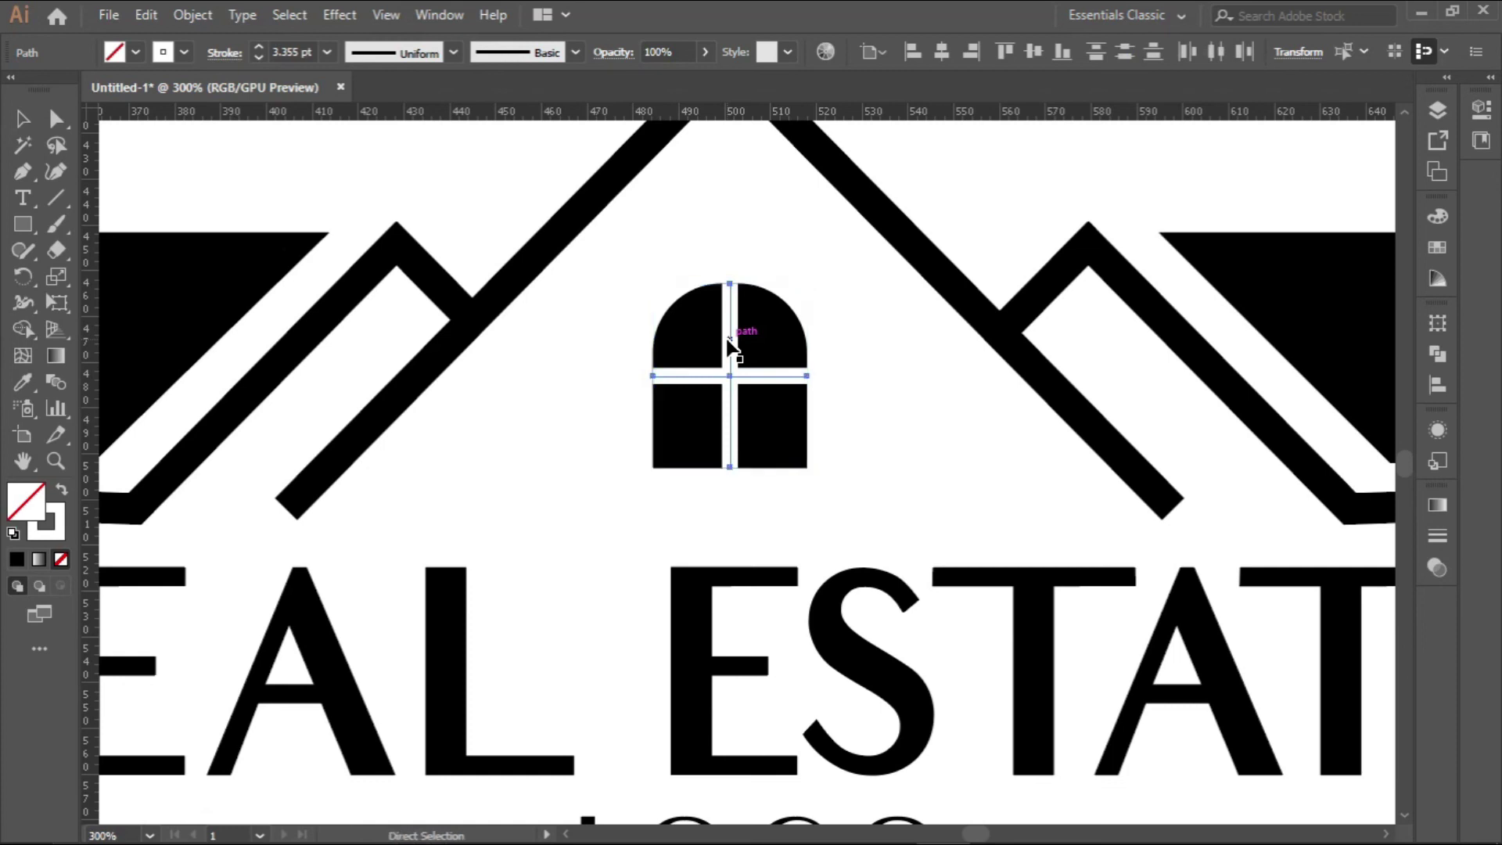
left_click(193, 15)
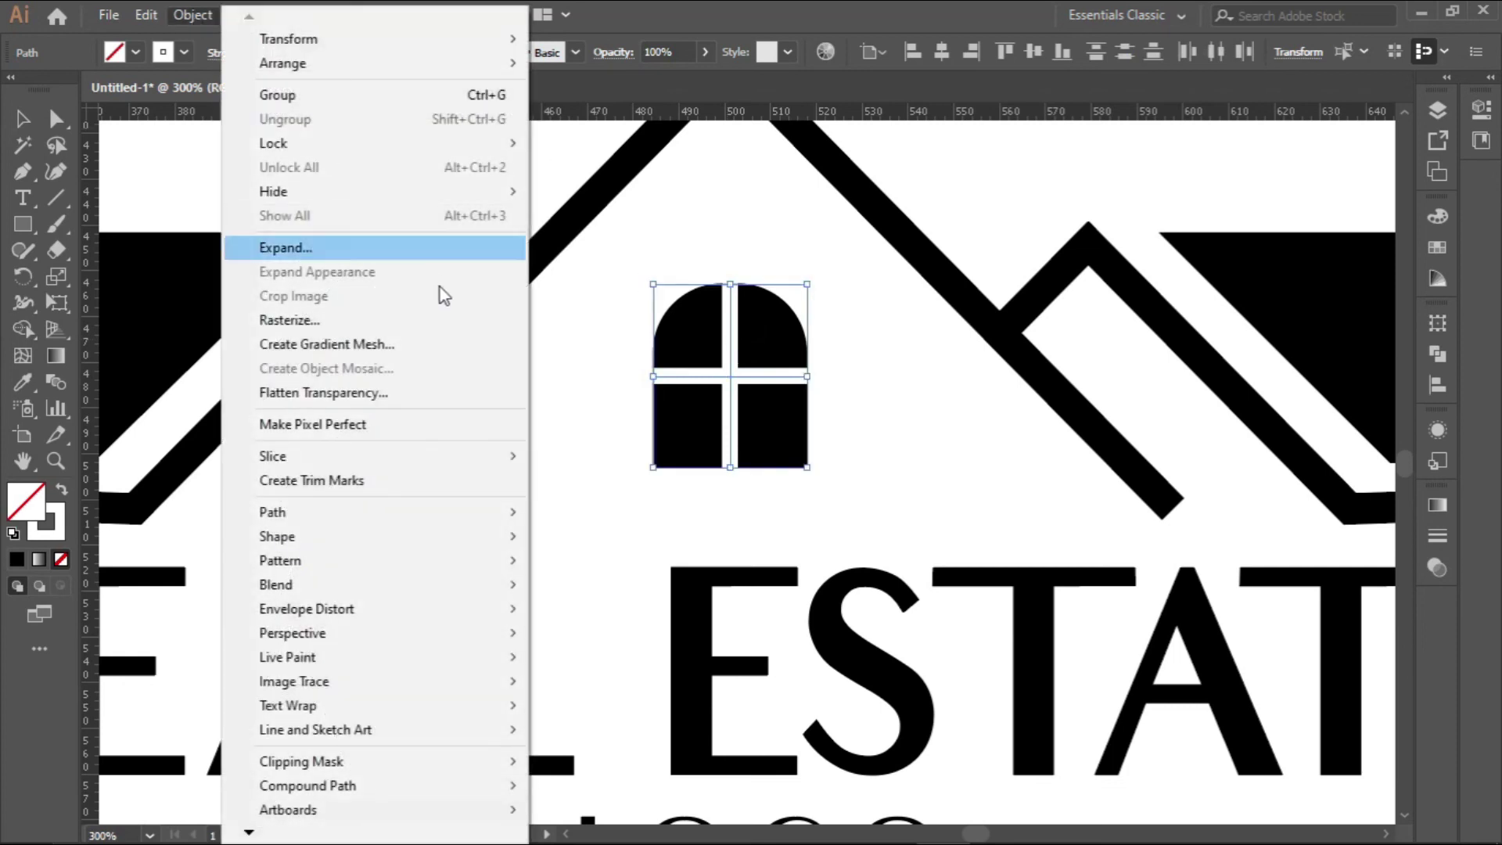
left_click(430, 249)
left_click(697, 557)
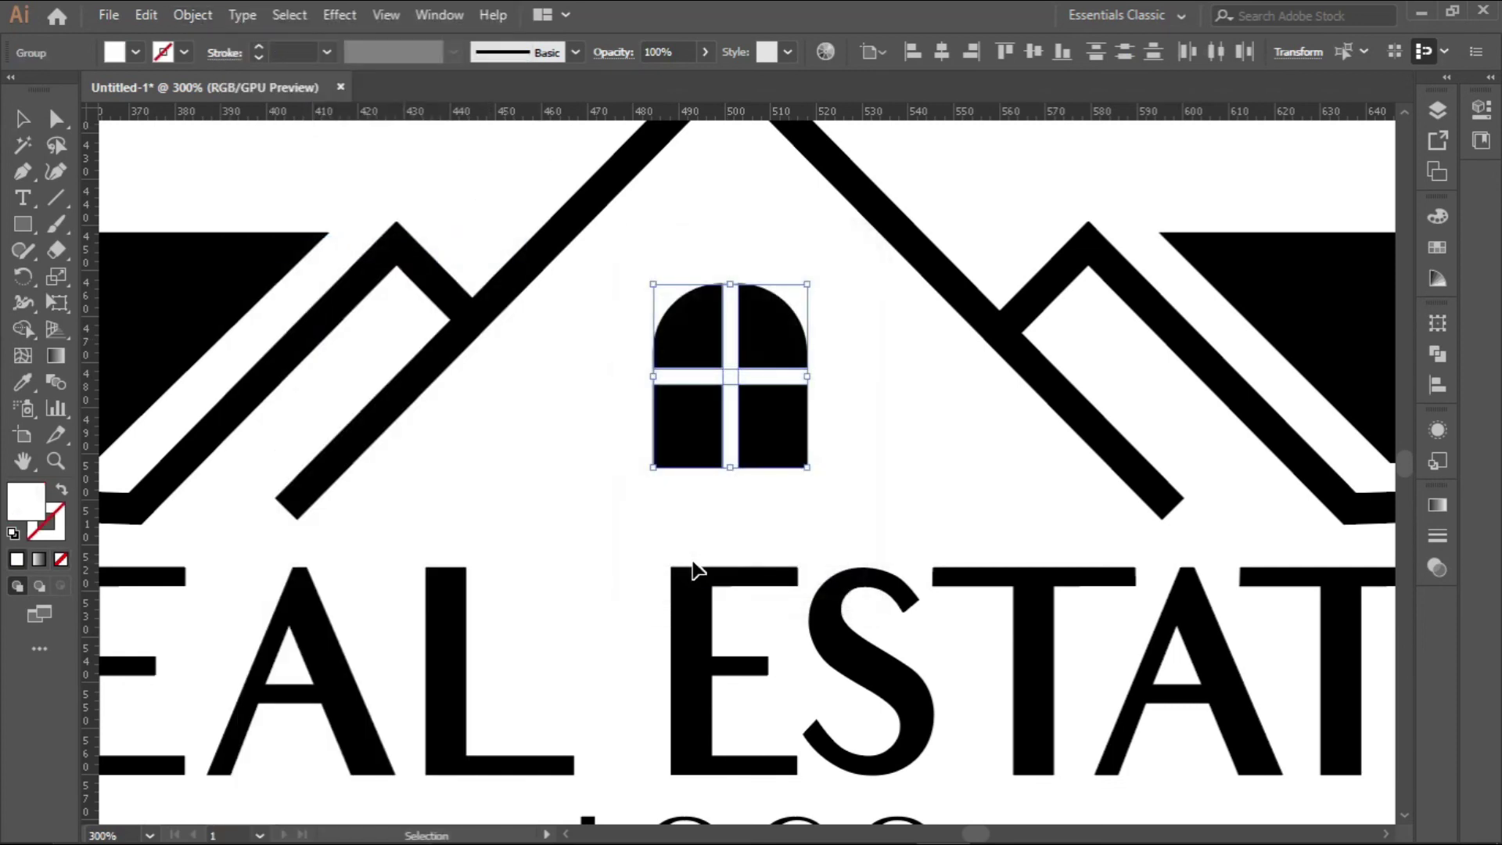
Expand the left line beside LOGO using Outline view, then return to Preview
key("ctrl+minus")
key("ctrl+minus")
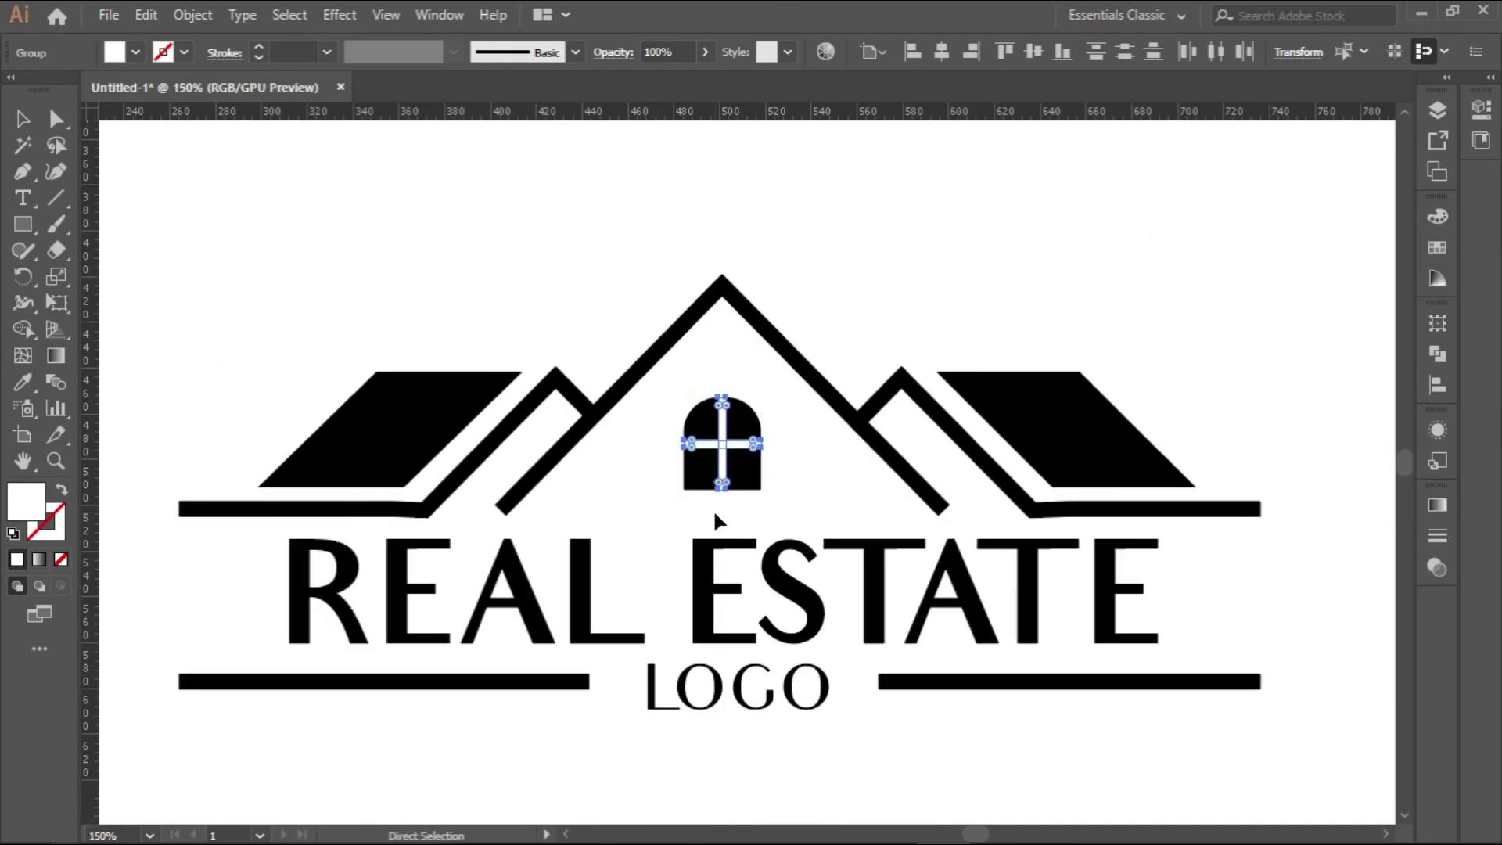
key("ctrl+y")
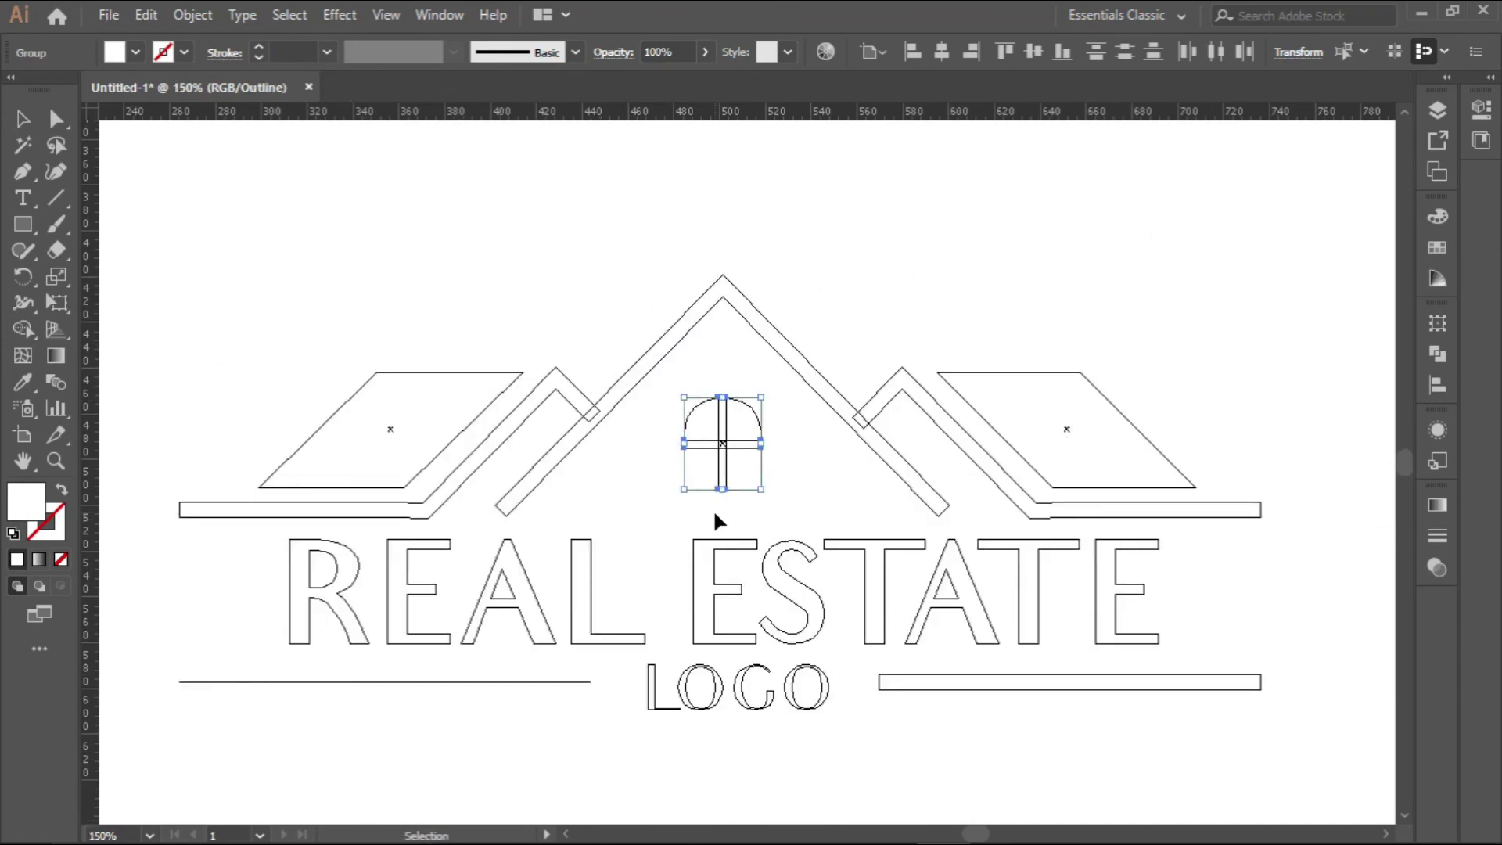
left_click(563, 682)
left_click(193, 15)
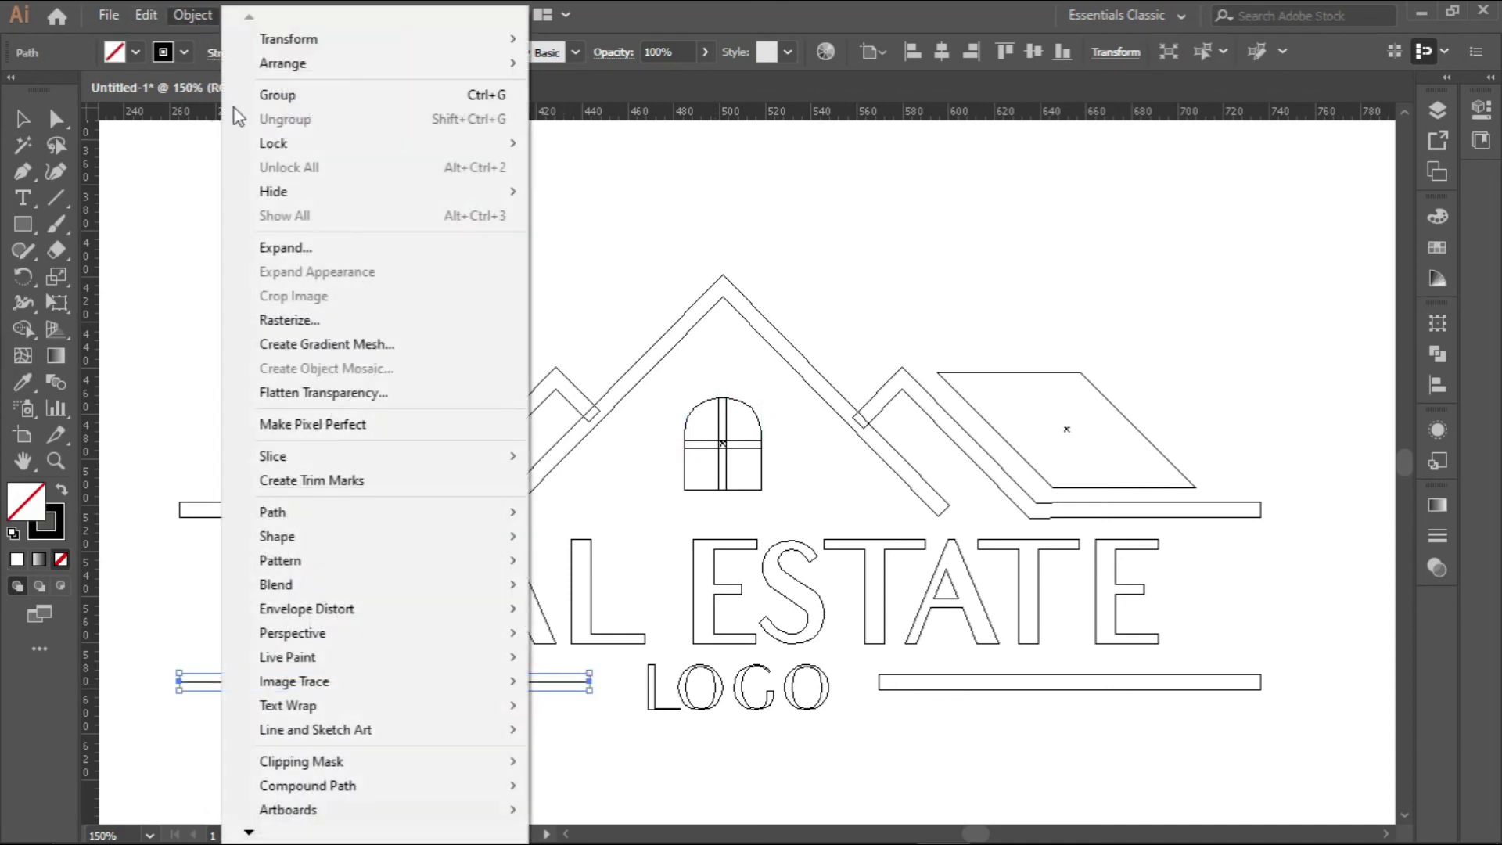
left_click(278, 247)
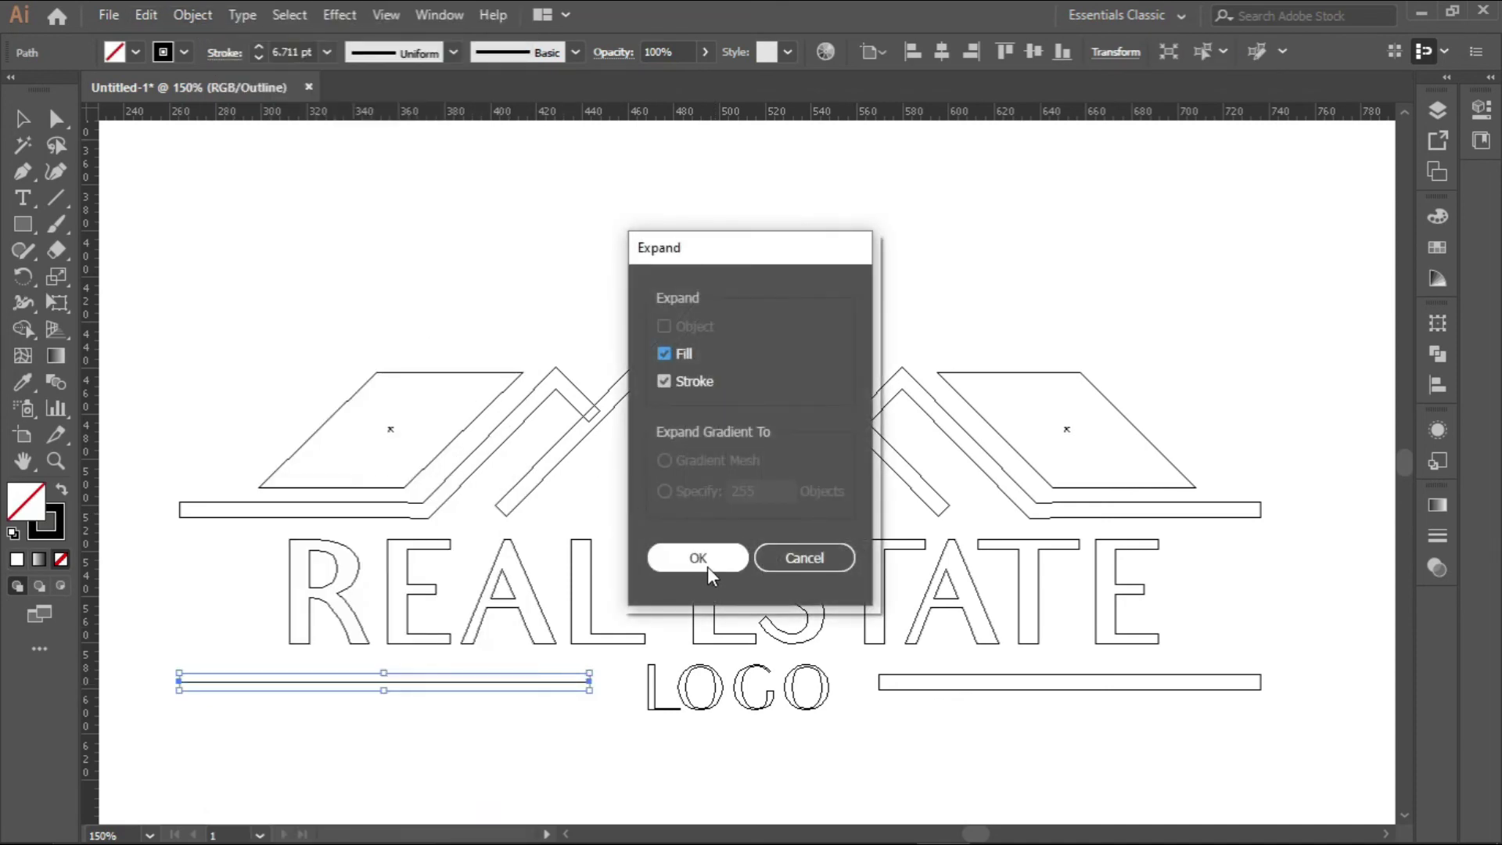
left_click(707, 566)
left_click(605, 715)
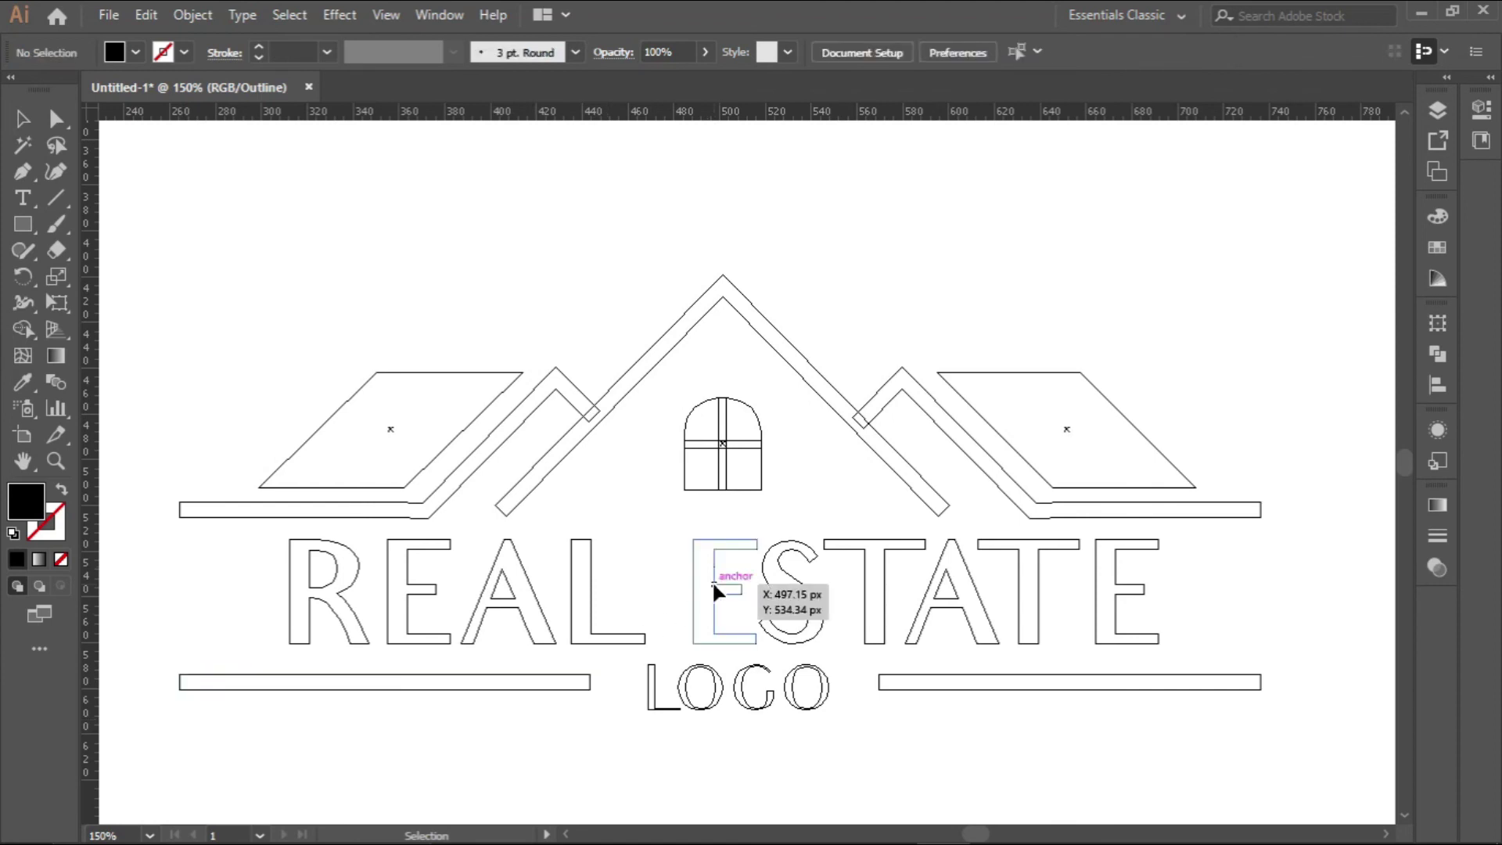
key("ctrl+y")
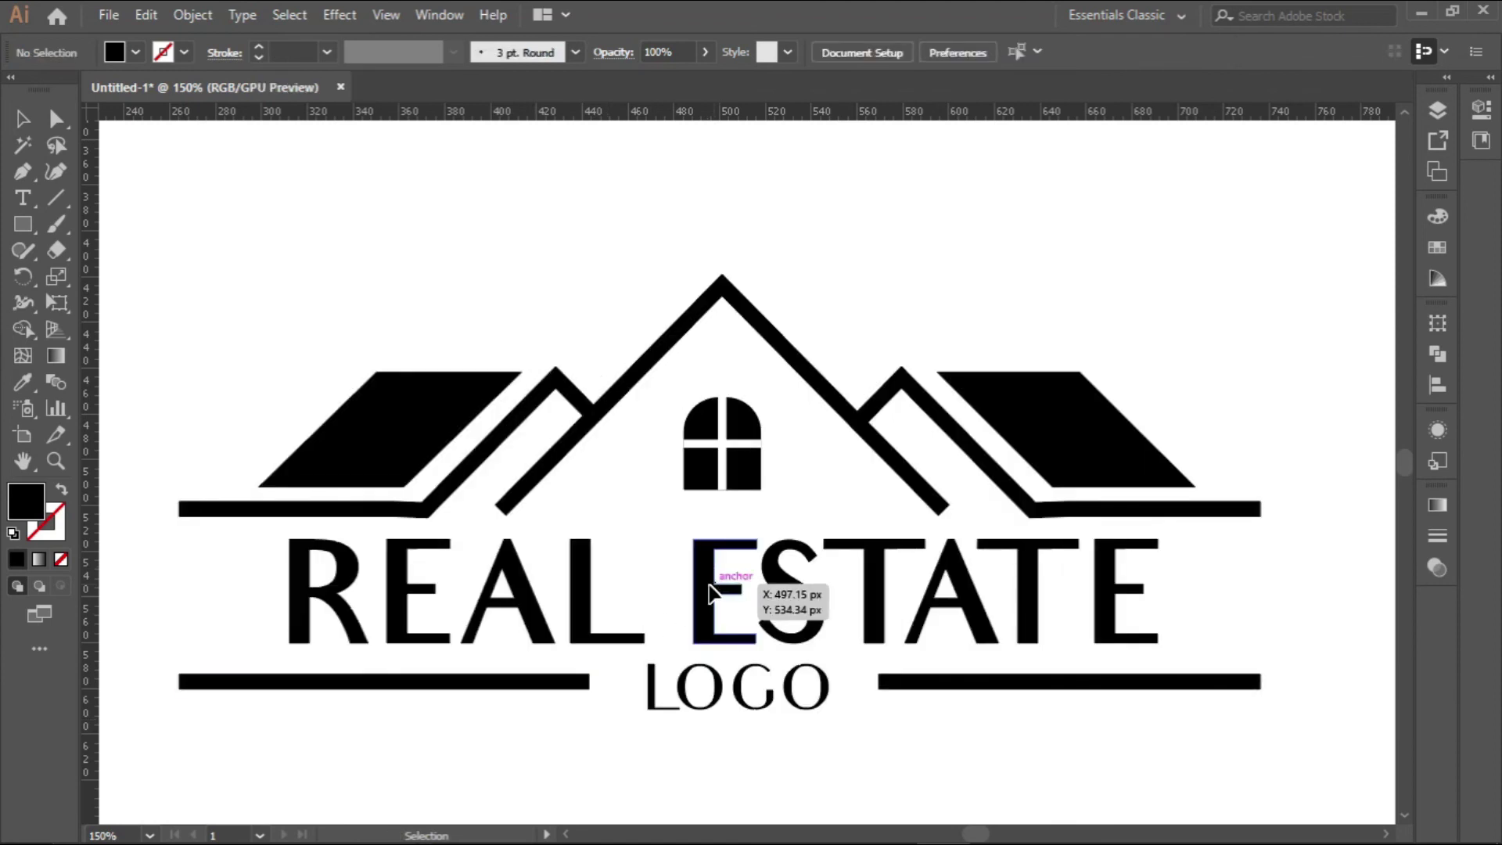
scroll(651, 576, "down", 2)
scroll(657, 583, "down", 1)
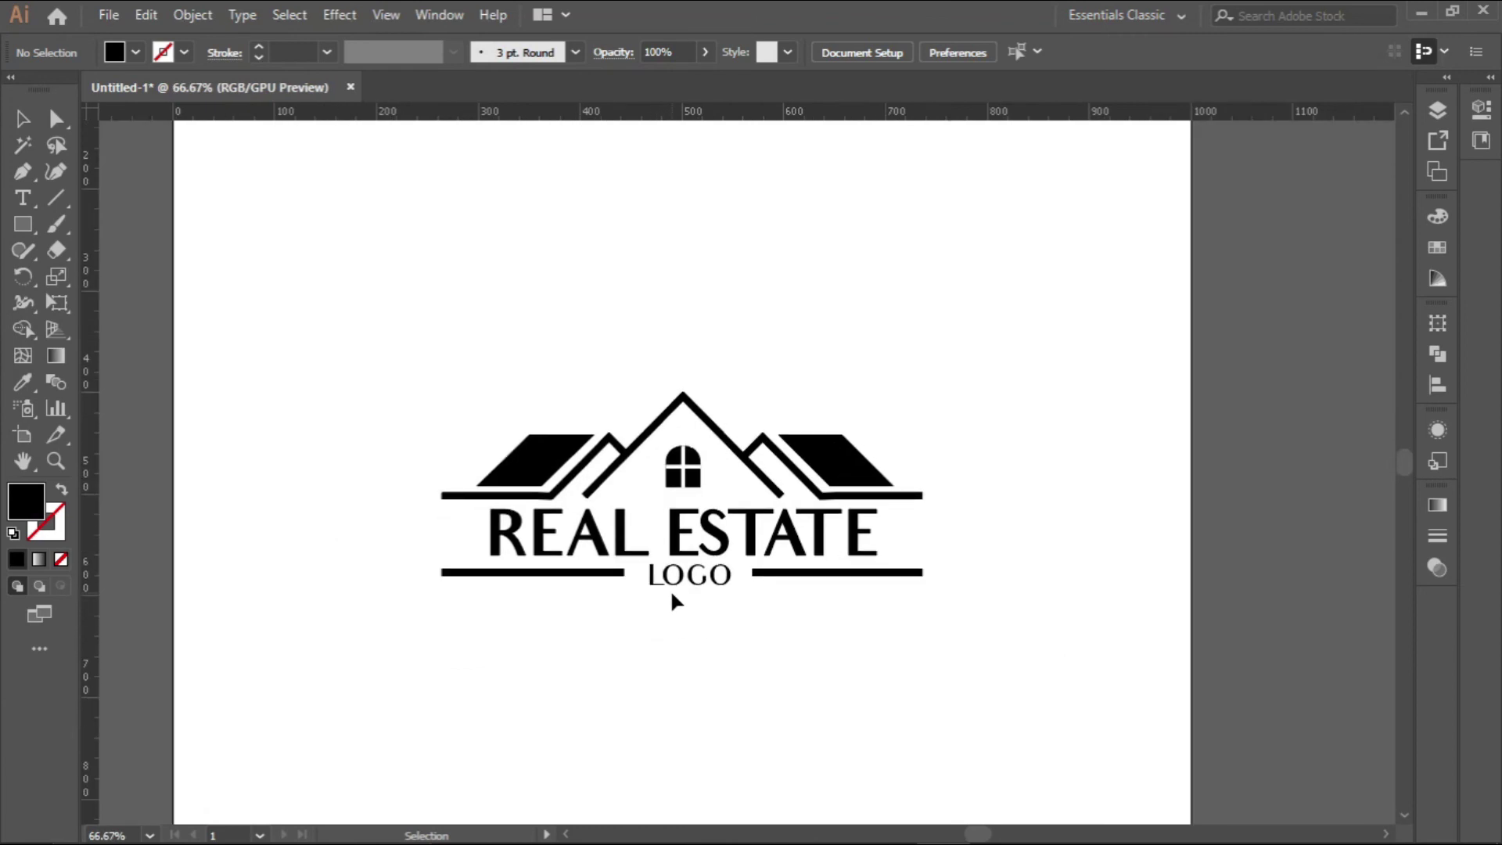
scroll(672, 597, "down", 1)
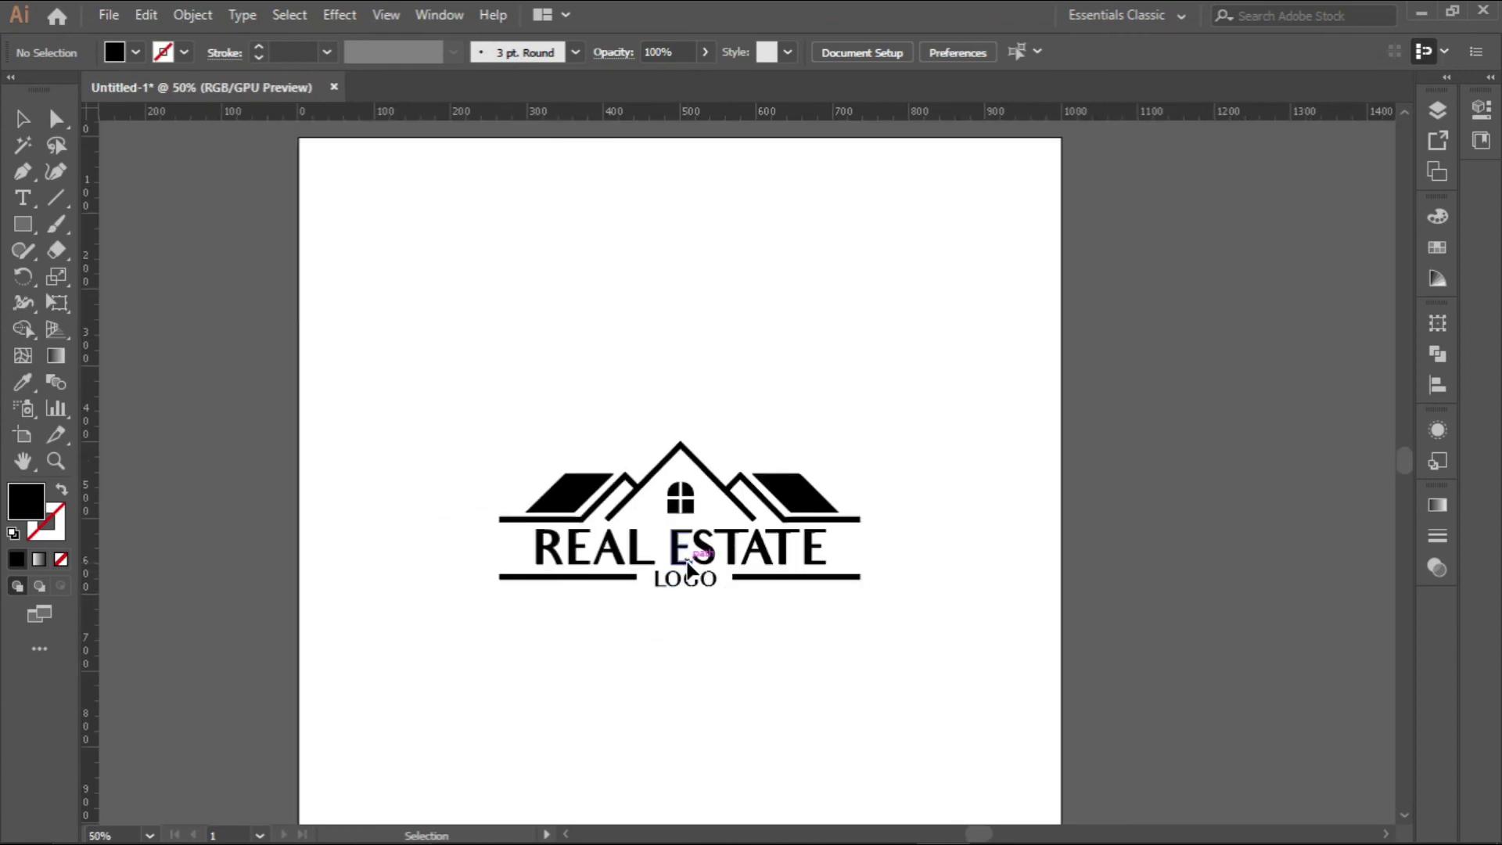